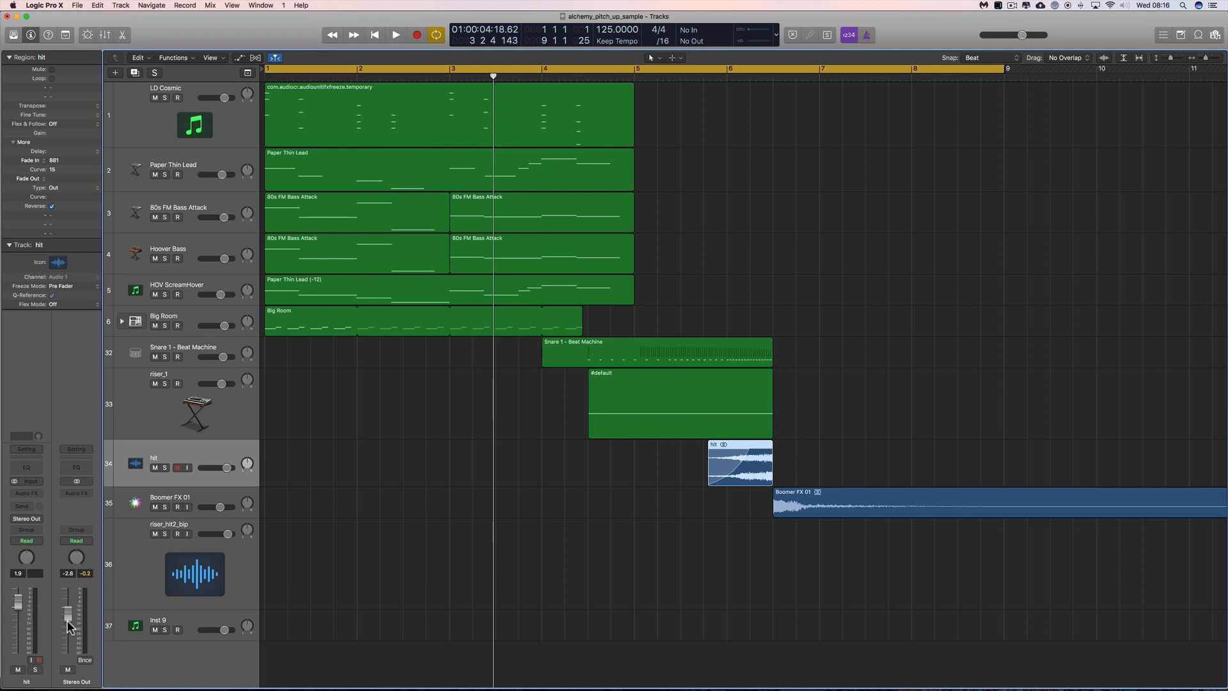
- Select the riser_1 region and play the arrangement through the build-up and the Boomer FX 01 hit
scroll(768, 370, "right", 1)
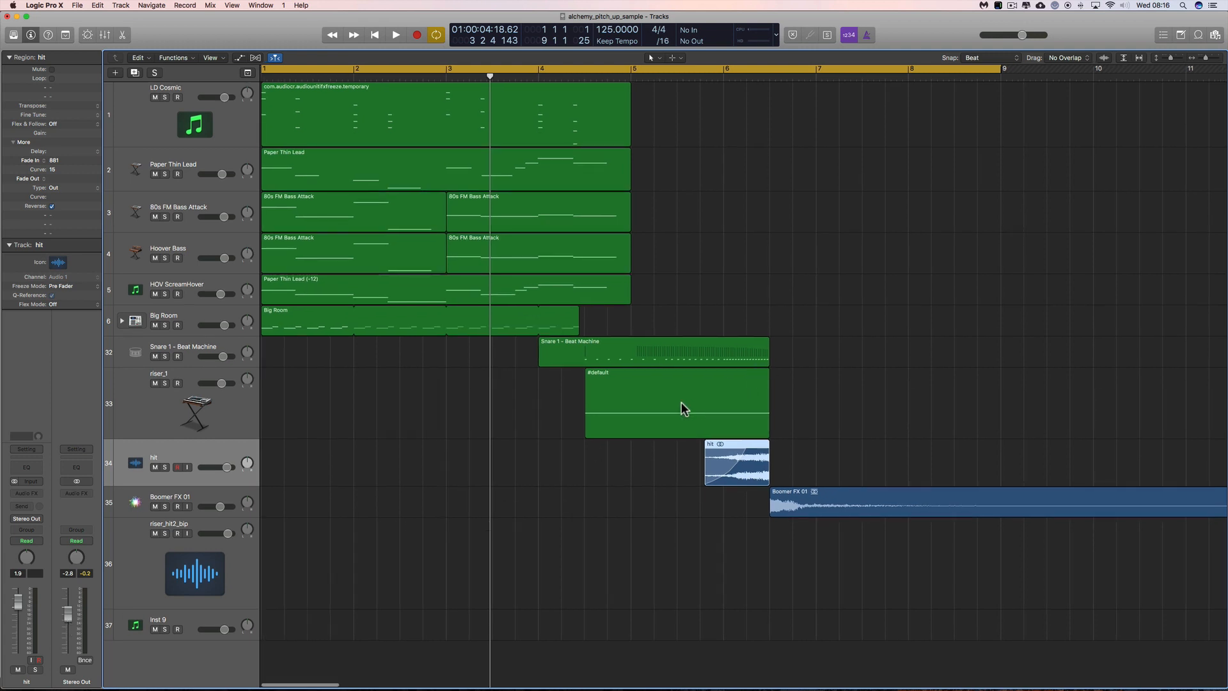
left_click(256, 414)
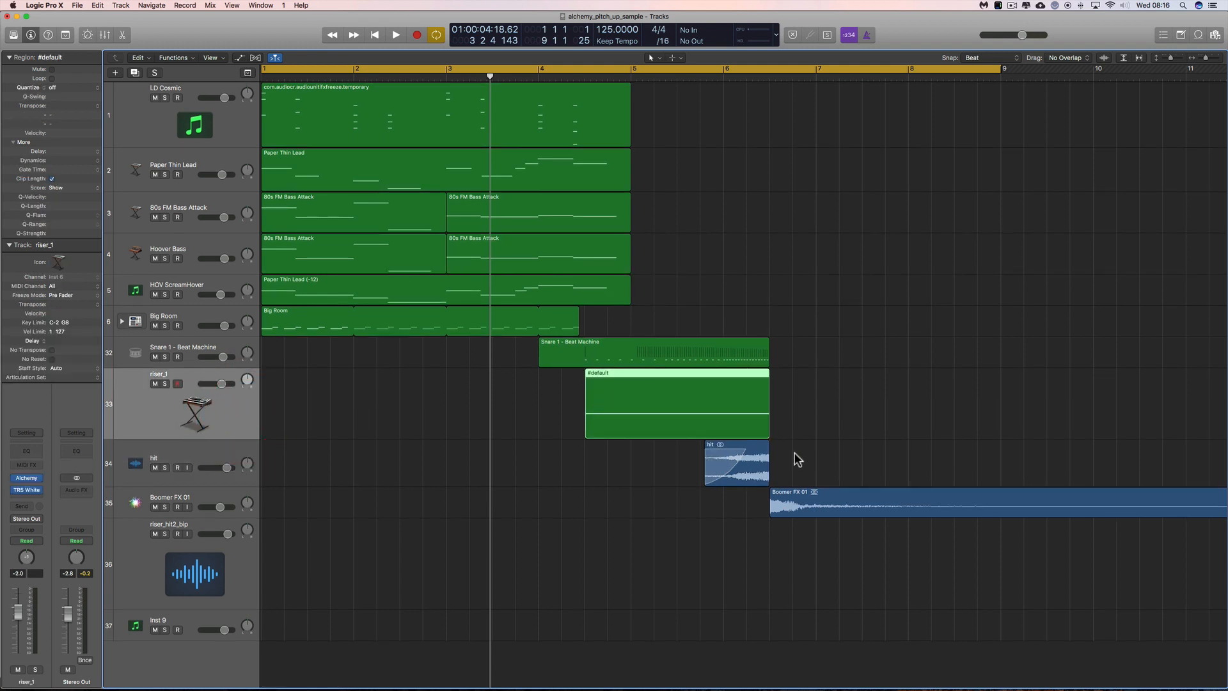
key("space")
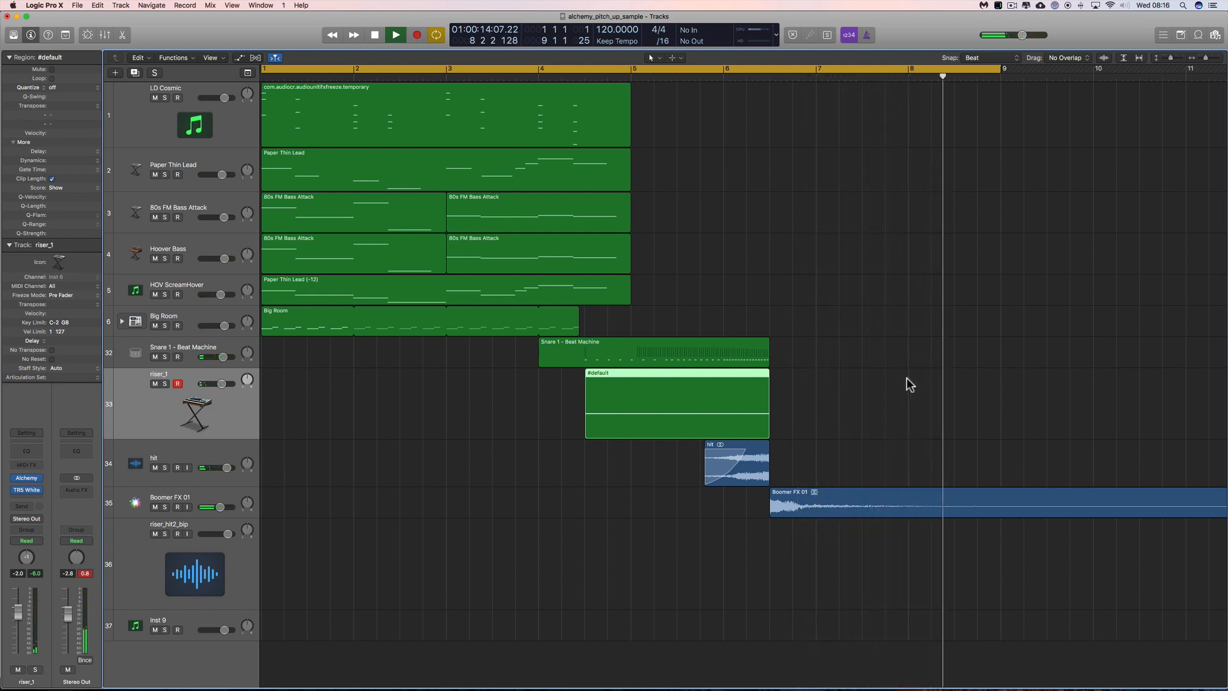
key("space")
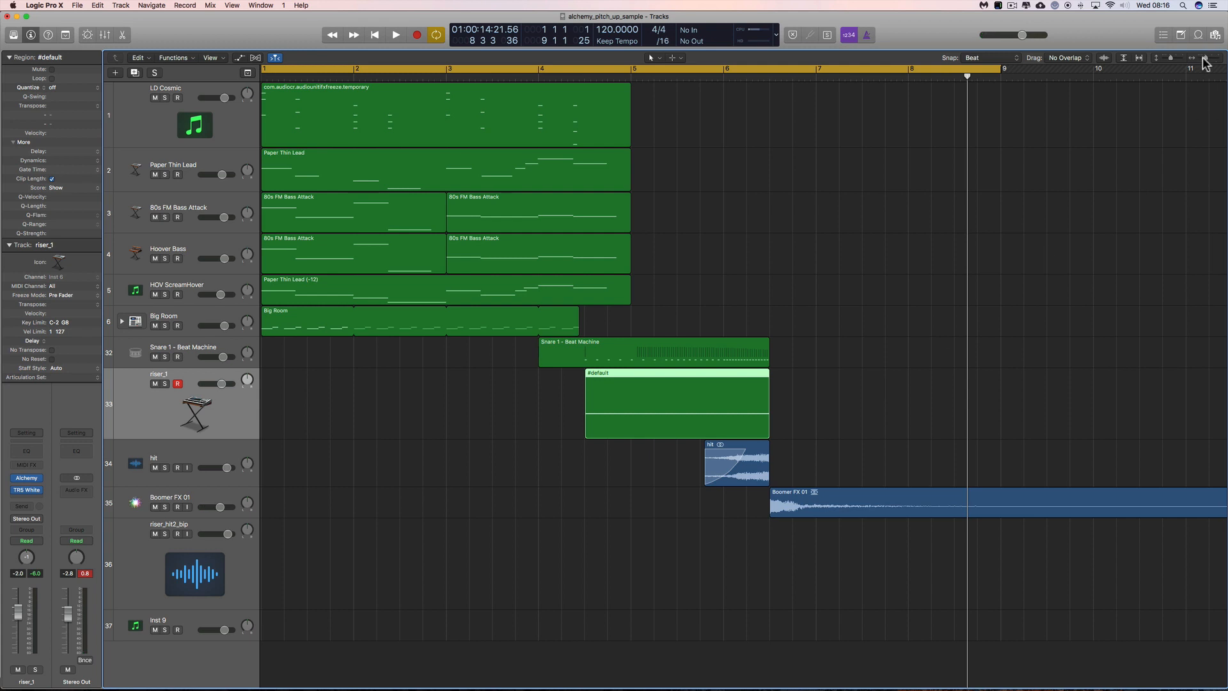
- Solo the riser_1 track and play it with its Alchemy instrument open, closing the instrument after listening
left_click(166, 384)
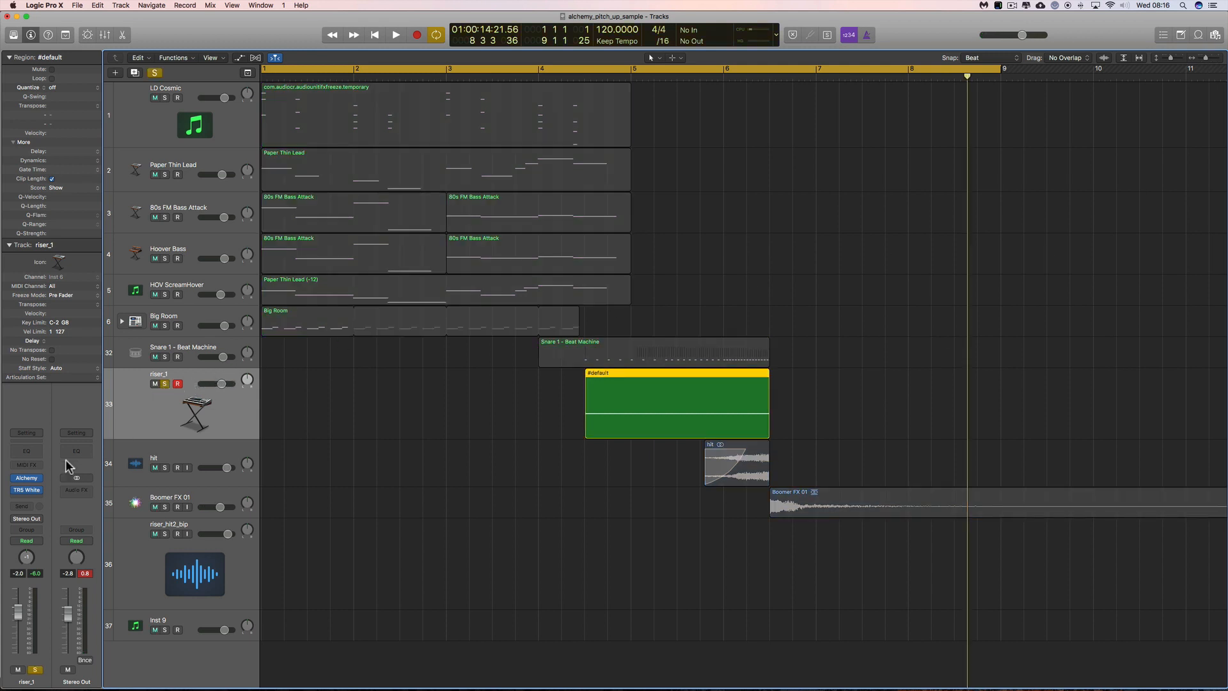
left_click(32, 480)
left_click_drag(805, 50, 586, 132)
key("space")
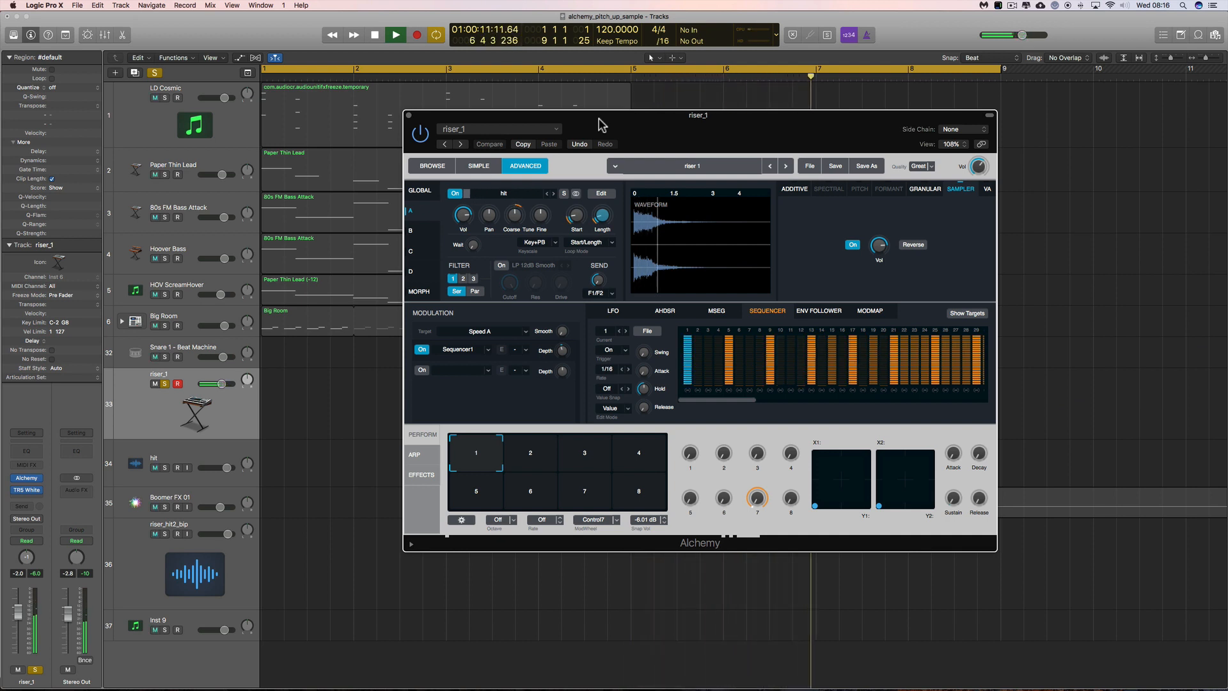
key("space")
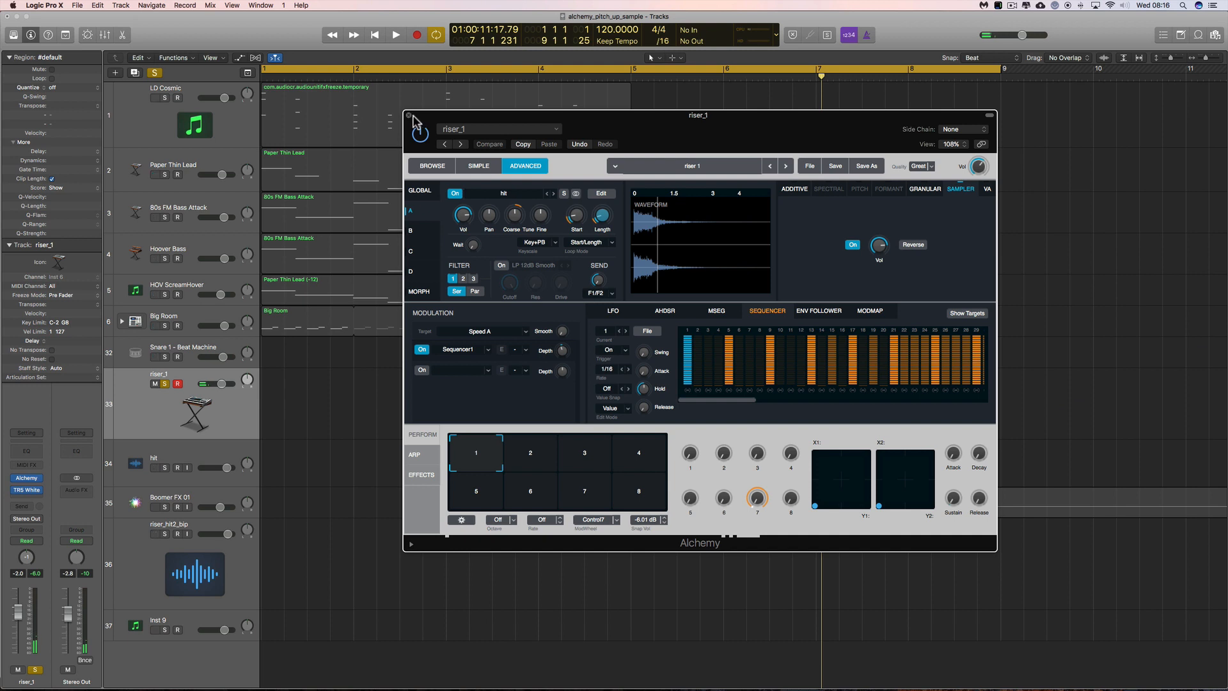
left_click_drag(449, 119, 443, 136)
left_click(403, 133)
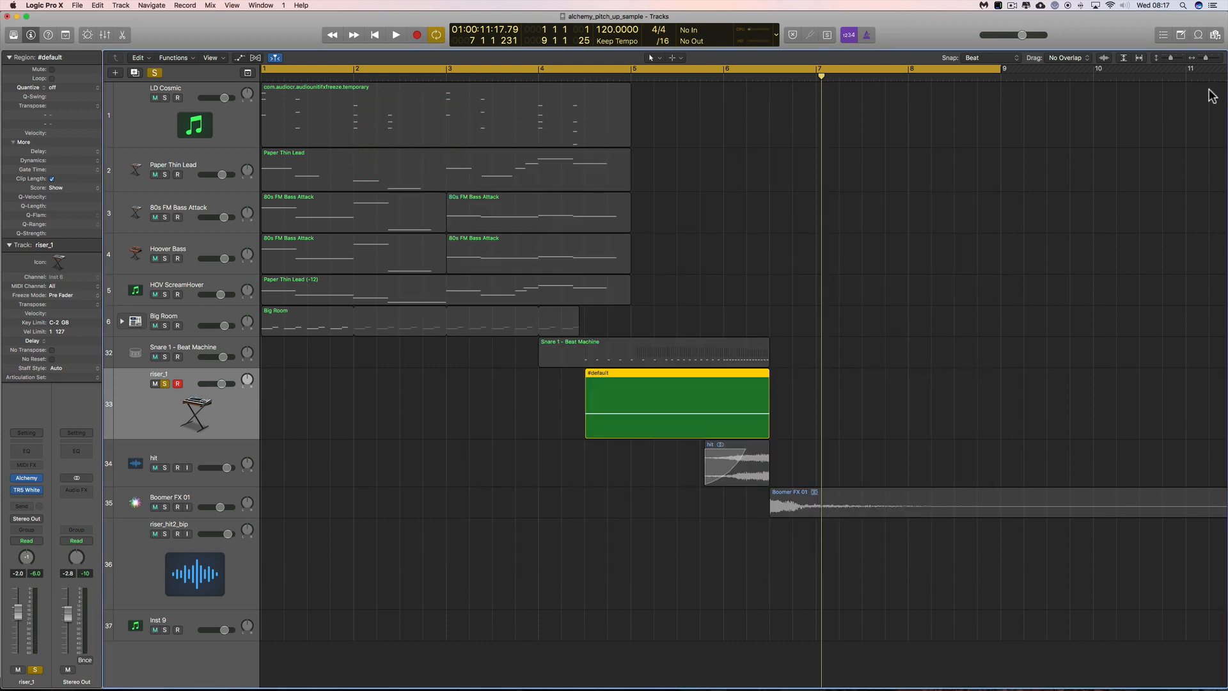
- Move the snare, riser, hit and Boomer FX 01 build-up regions seven bars later, starting at bar 11
left_click_drag(1205, 58, 1202, 58)
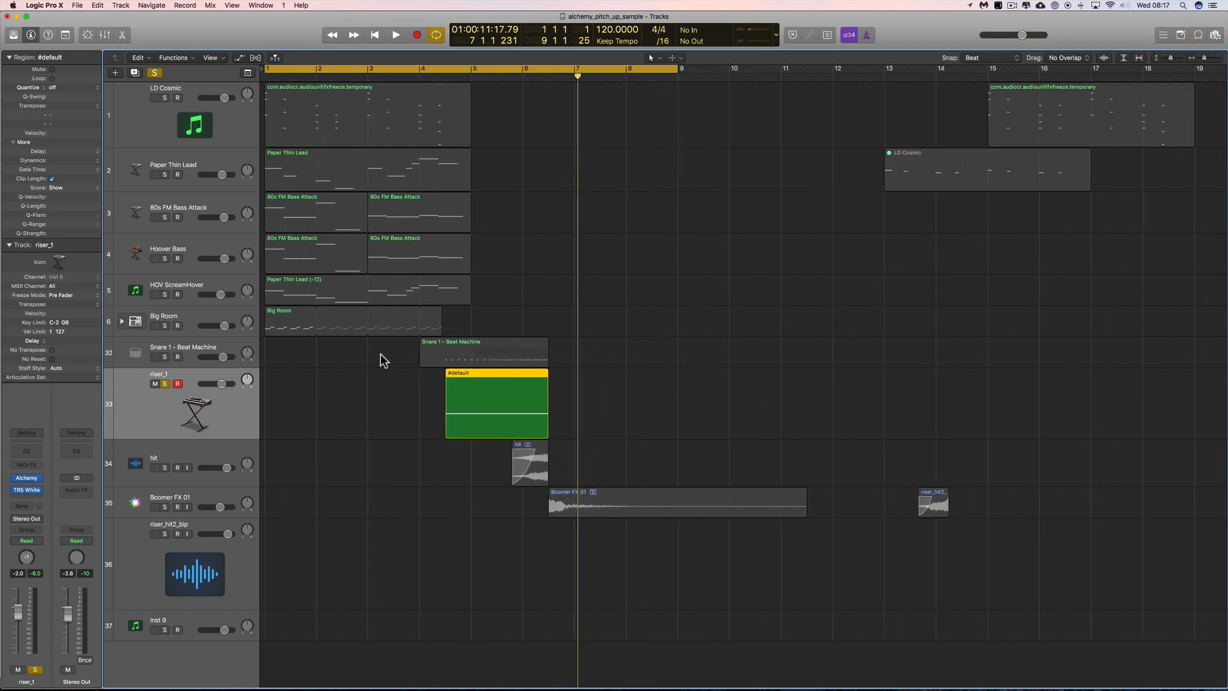
left_click_drag(380, 355, 1028, 545)
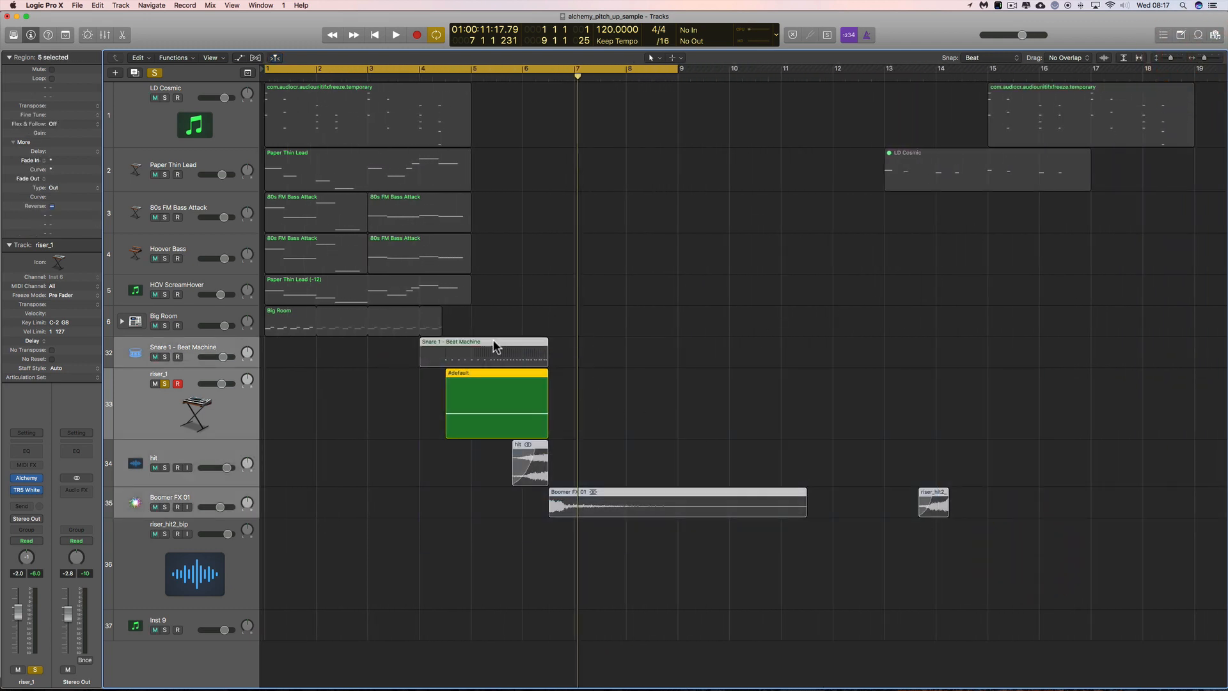
left_click_drag(493, 340, 859, 344)
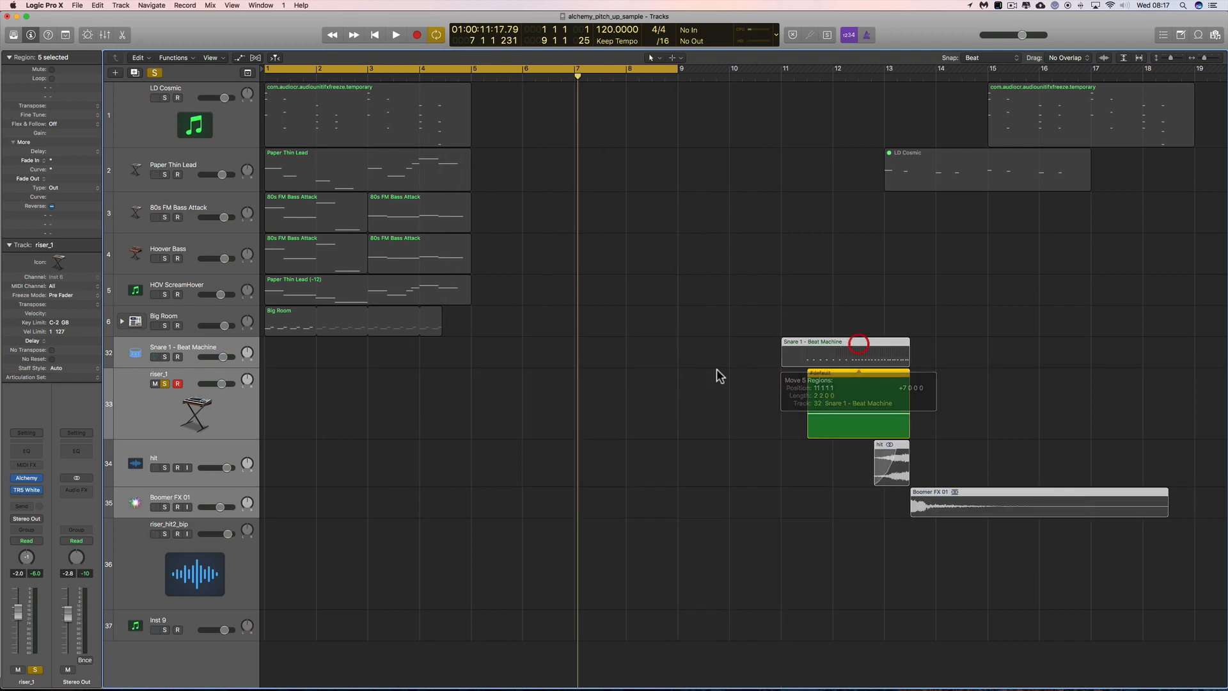
- Extend the looped Big Room region to bar 5 and unsolo the riser_1 track
left_click_drag(448, 331, 467, 330)
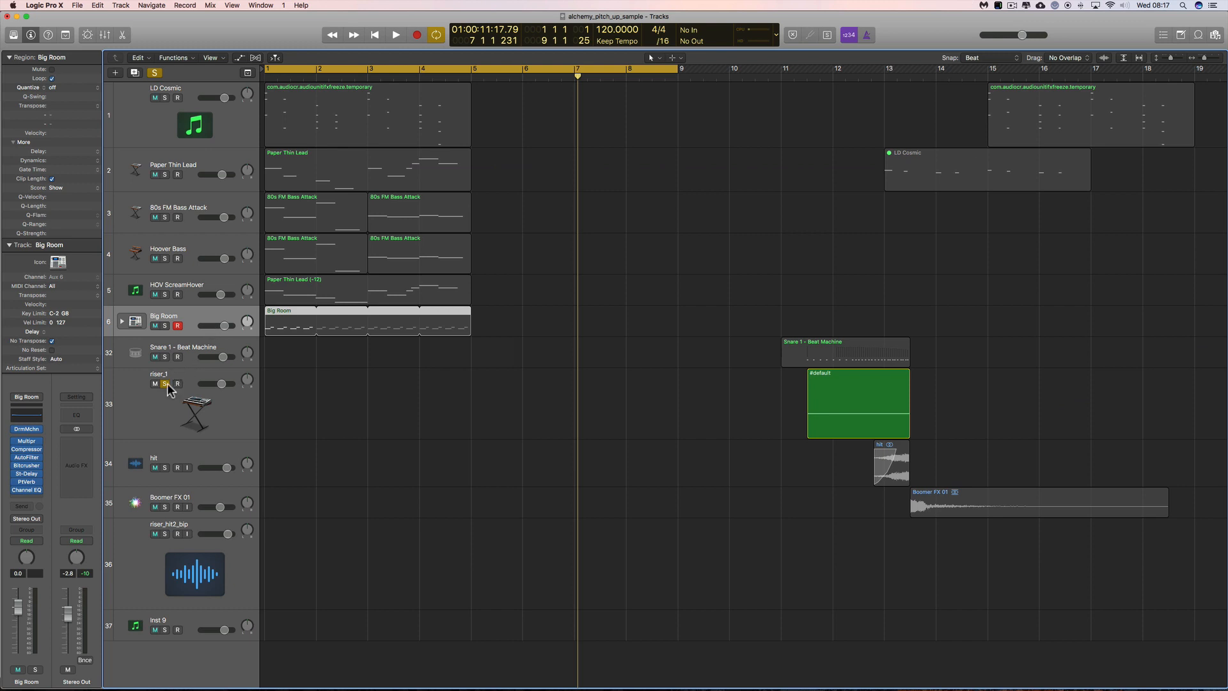
left_click(165, 384)
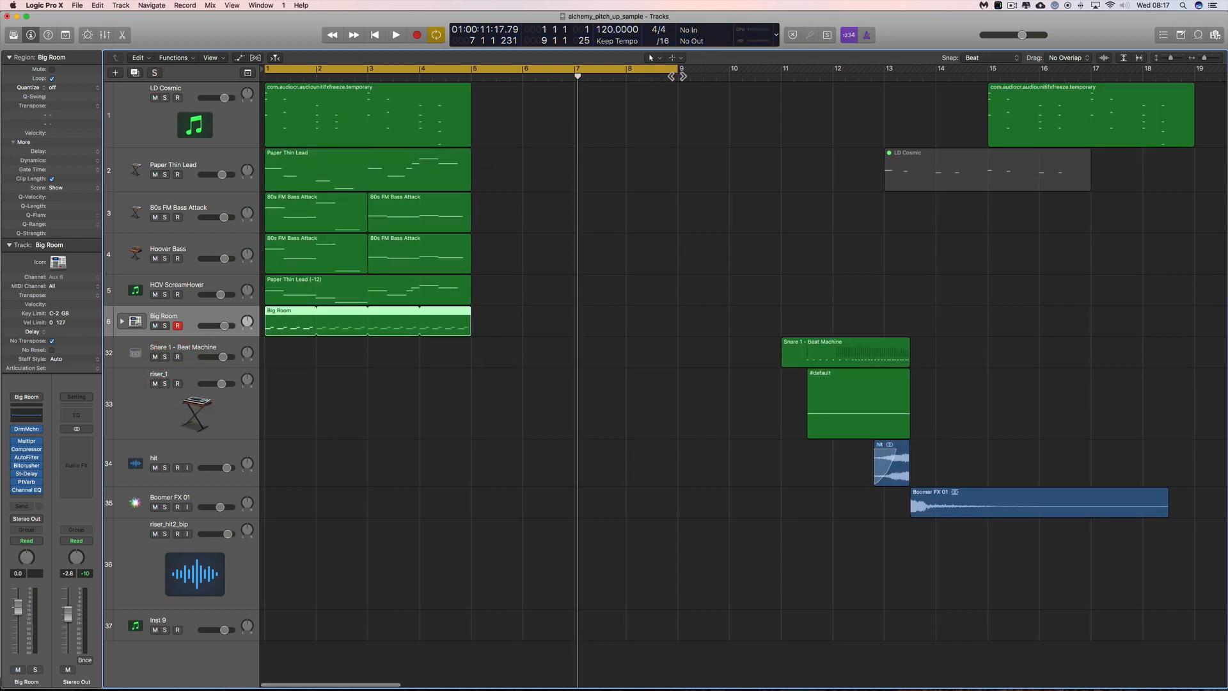
- Set the cycle range to end at bar 5 and play the four-bar loop
left_click_drag(678, 76, 473, 80)
left_click(1207, 57)
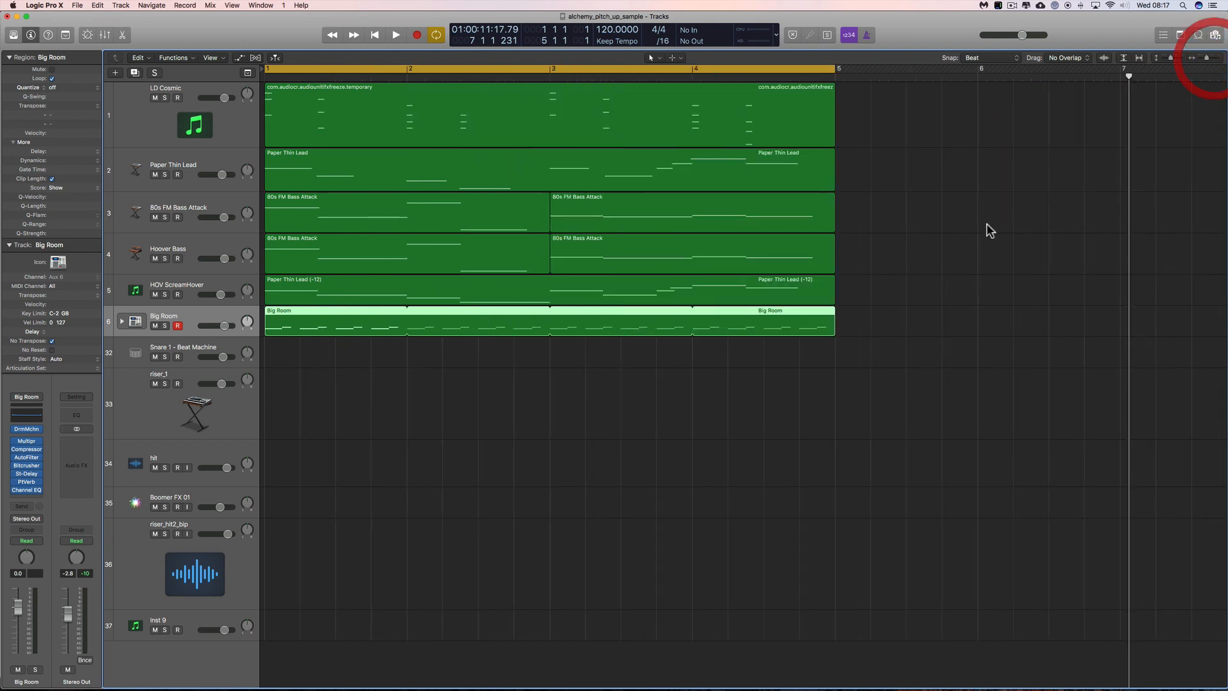
key("space")
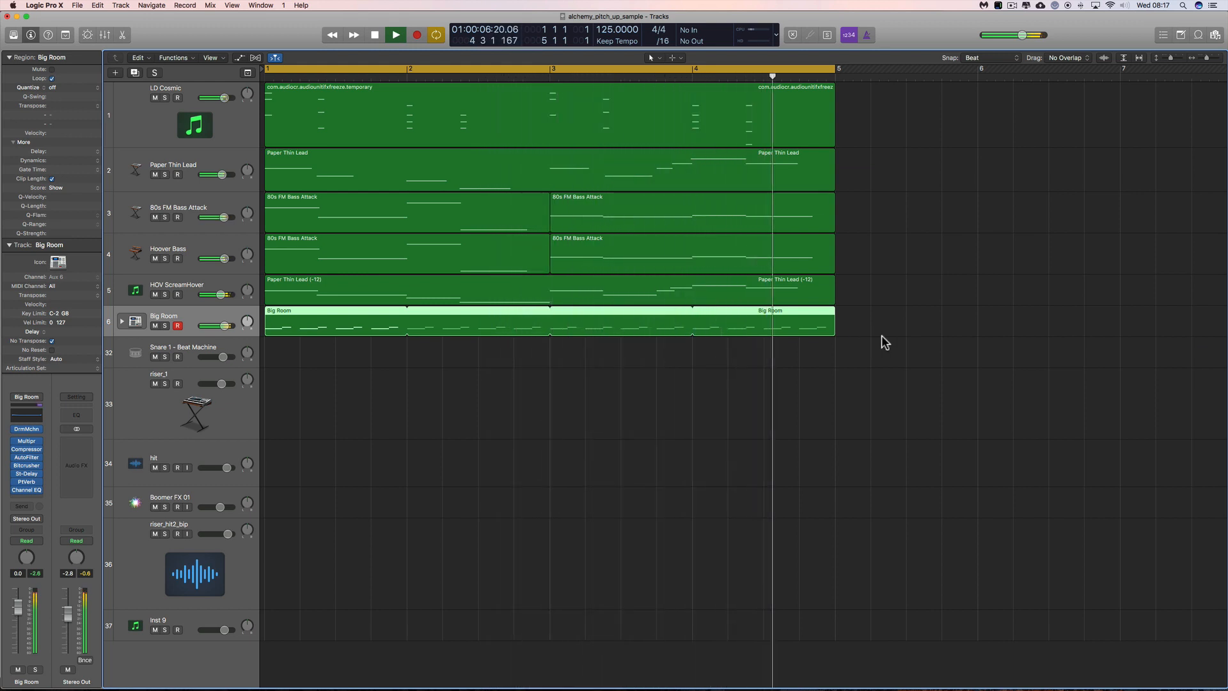
key("space")
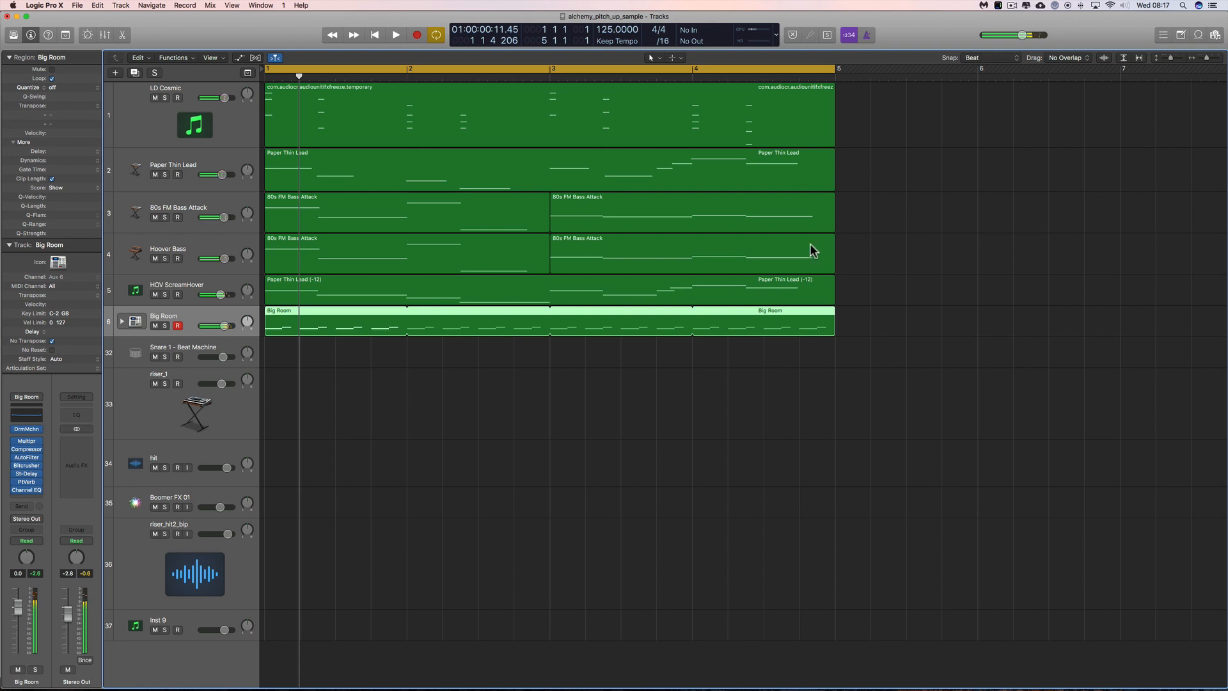
- Limit the cycle range to bar 4 and play the LD Cosmic track soloed
left_click_drag(269, 70, 704, 125)
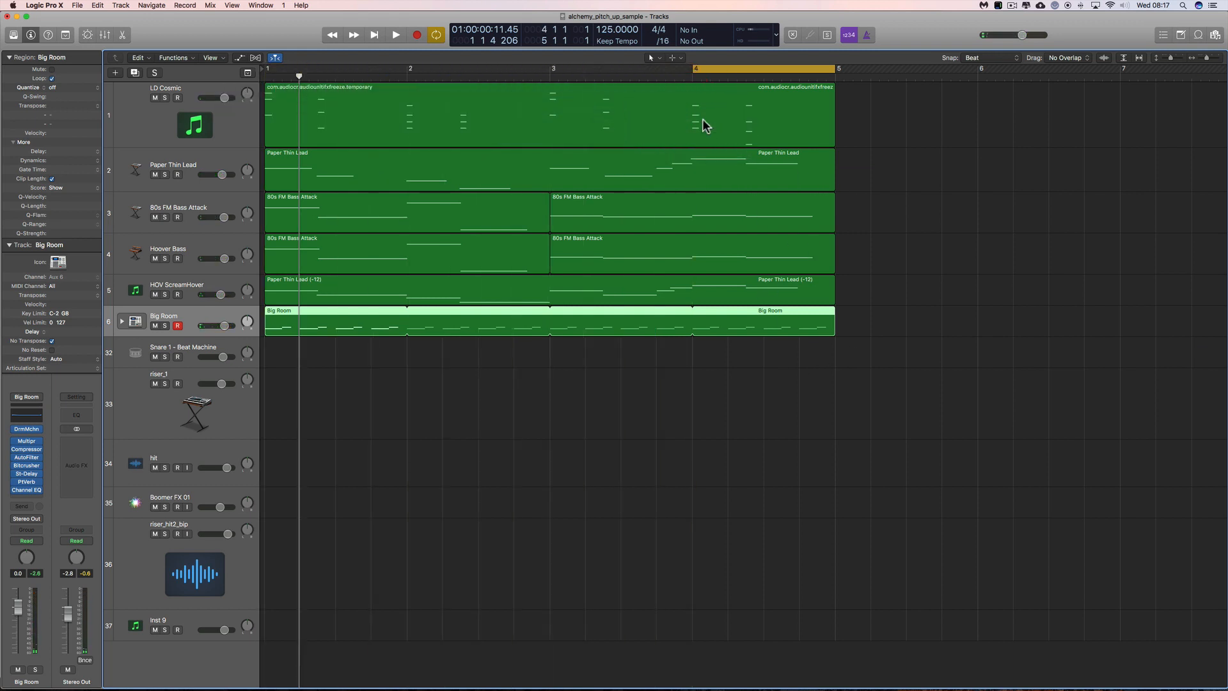
left_click(165, 97)
key("space")
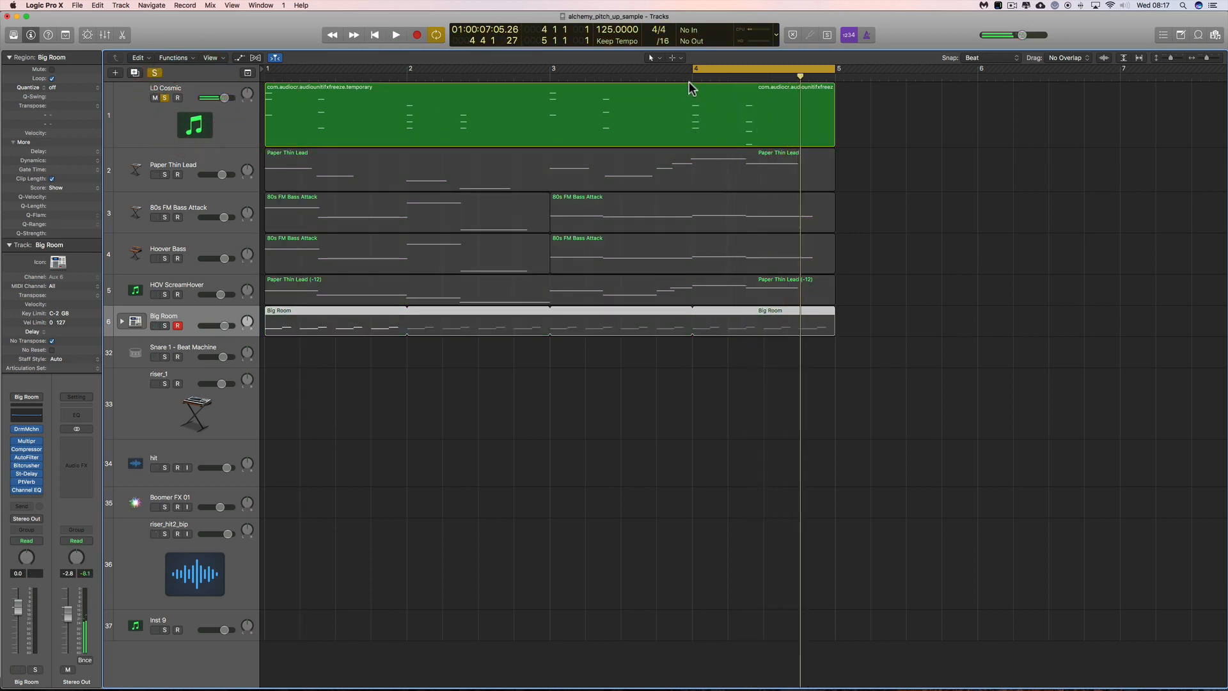
- Set snapping to Division and move the cycle range's start to position 4 2 3
left_click_drag(695, 72, 730, 72)
left_click(993, 60)
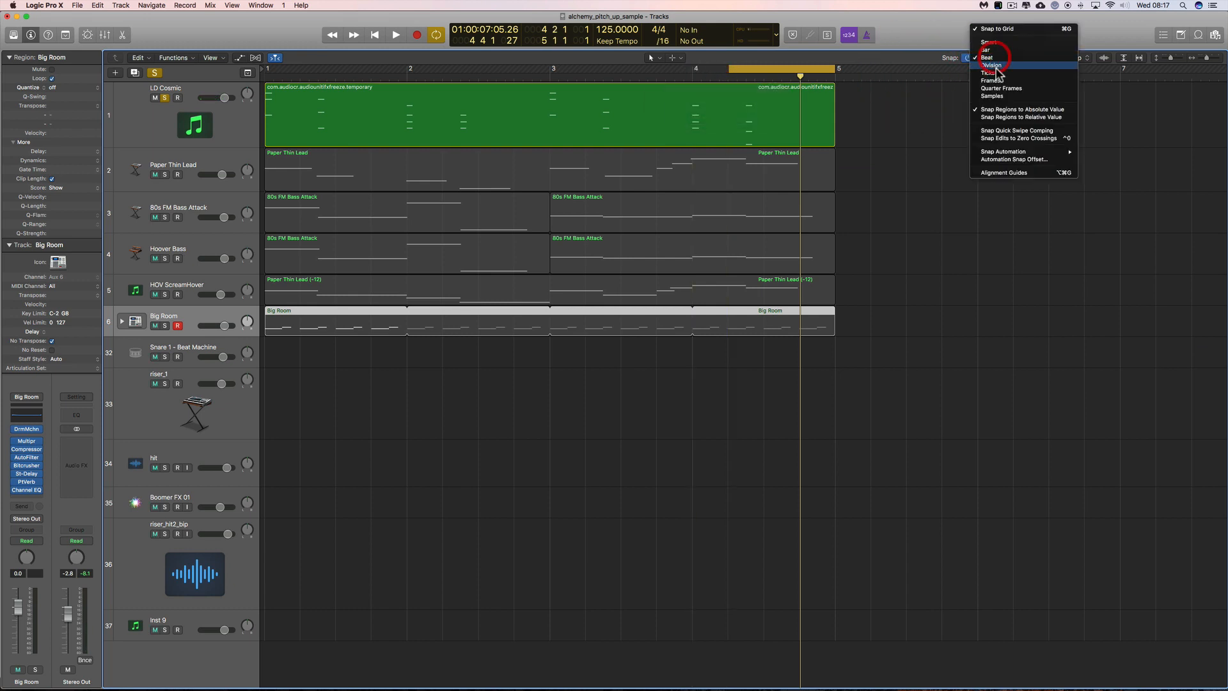
left_click(1001, 72)
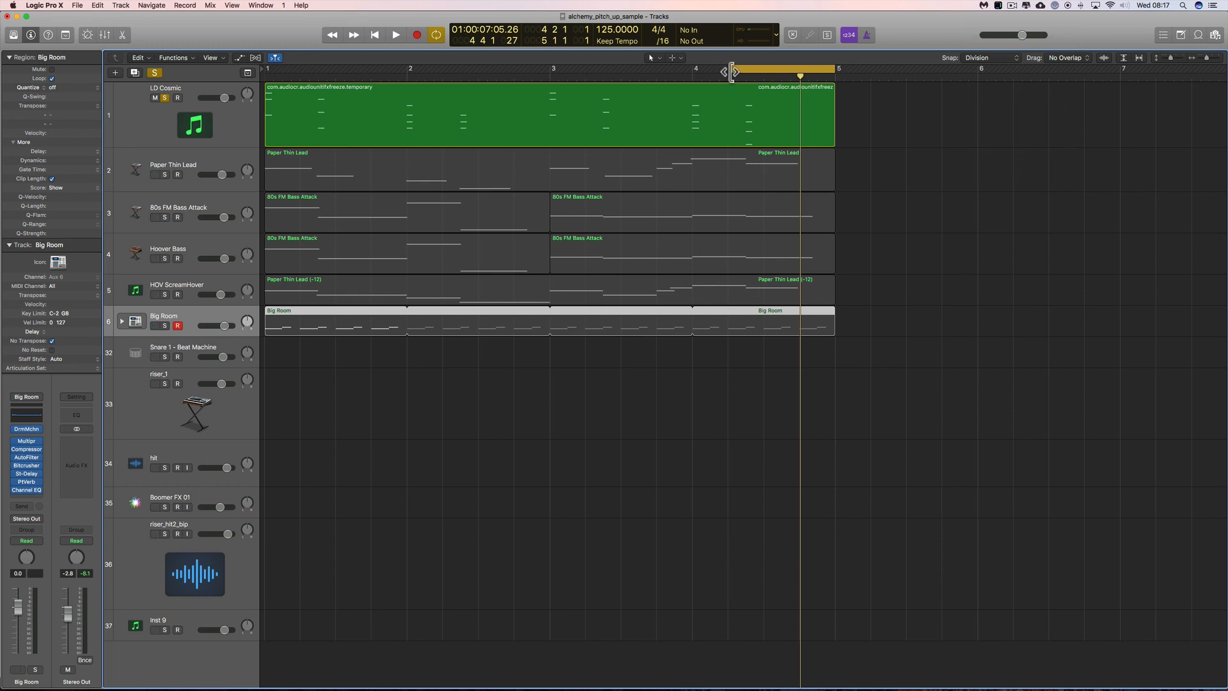
left_click_drag(731, 72, 746, 72)
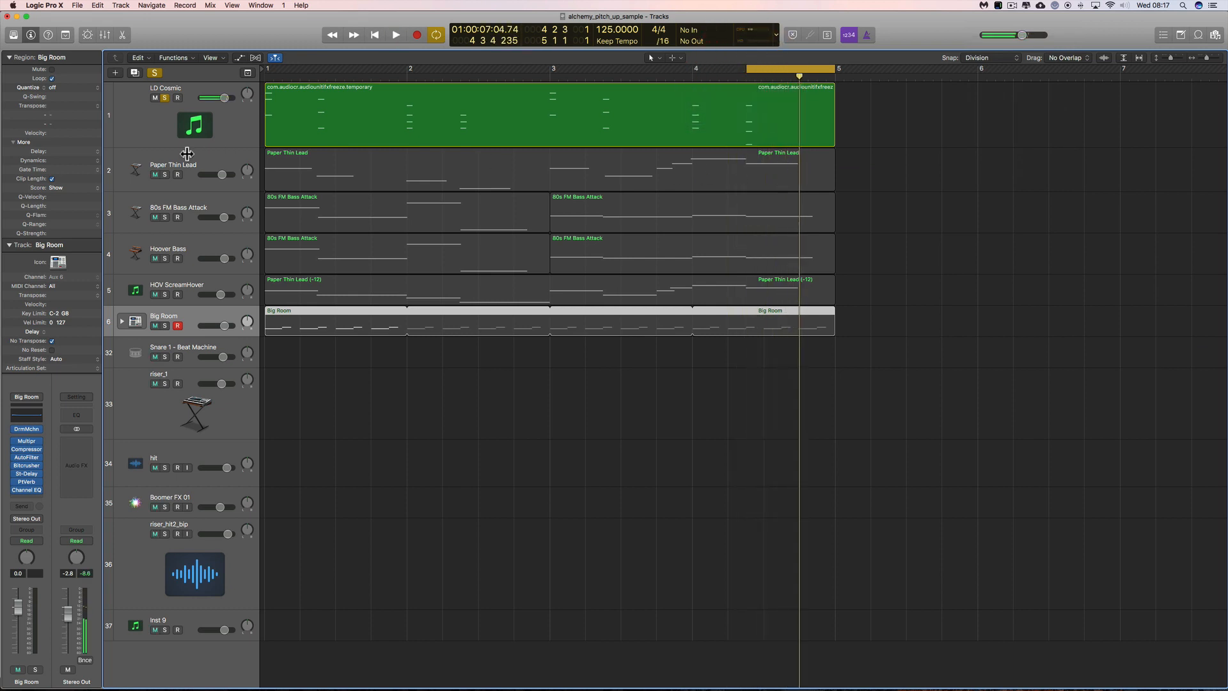
- Add Paper Thin Lead, 80s FM Bass Attack, Hoover Bass, HOV ScreamHover and Big Room to the solo one by one while listening
left_click(166, 176)
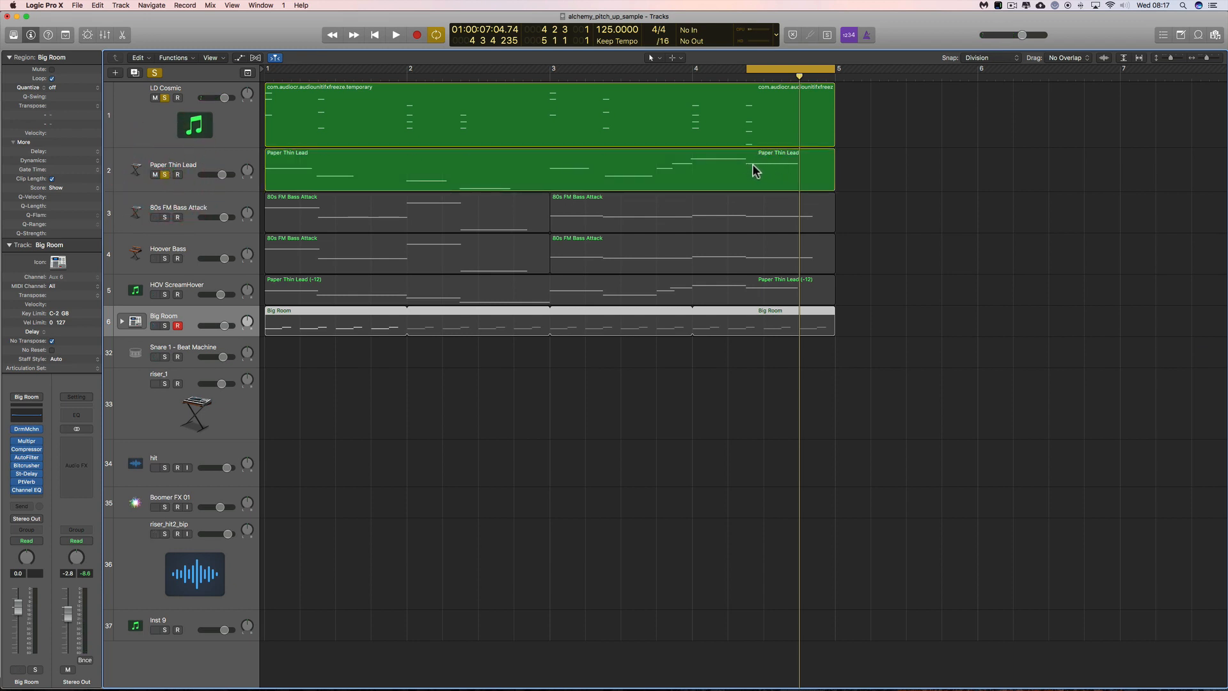
left_click(767, 213)
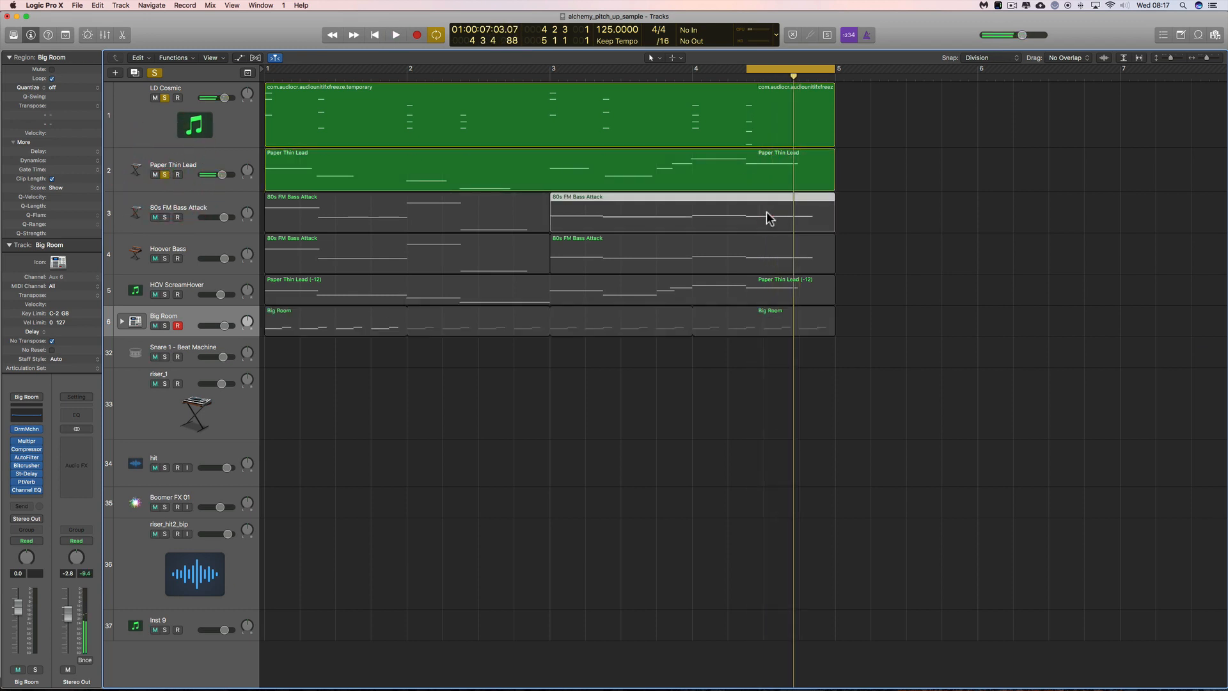
left_click(165, 218)
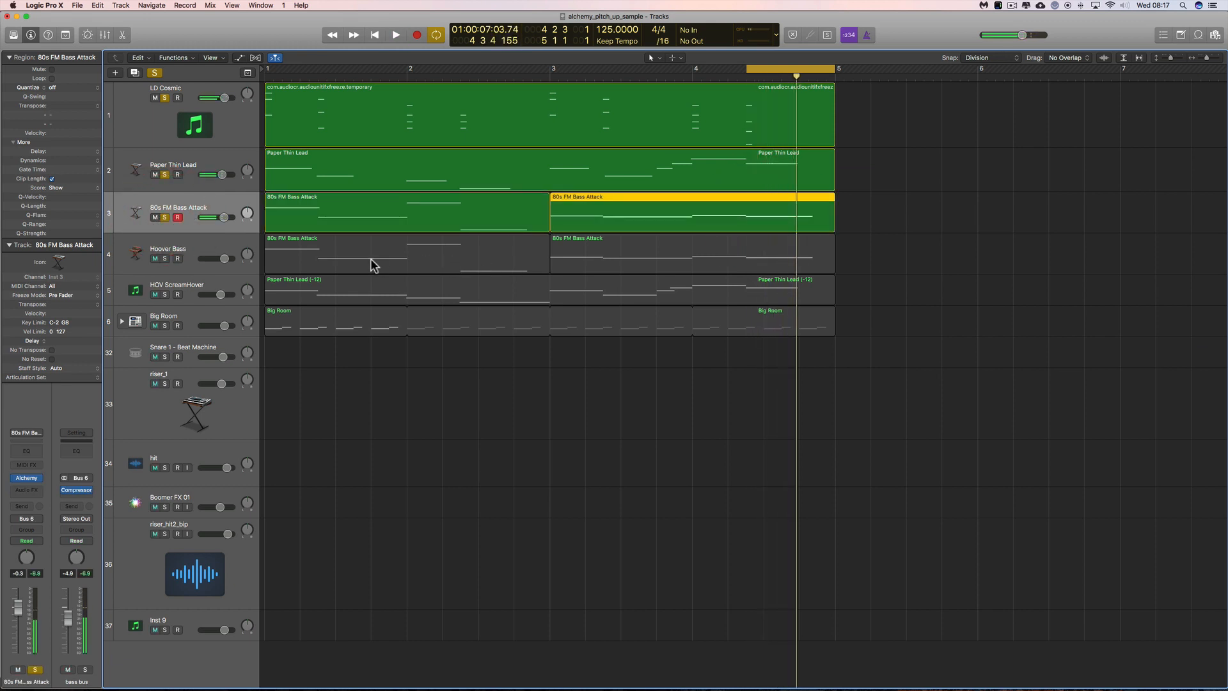
left_click(164, 259)
left_click(165, 294)
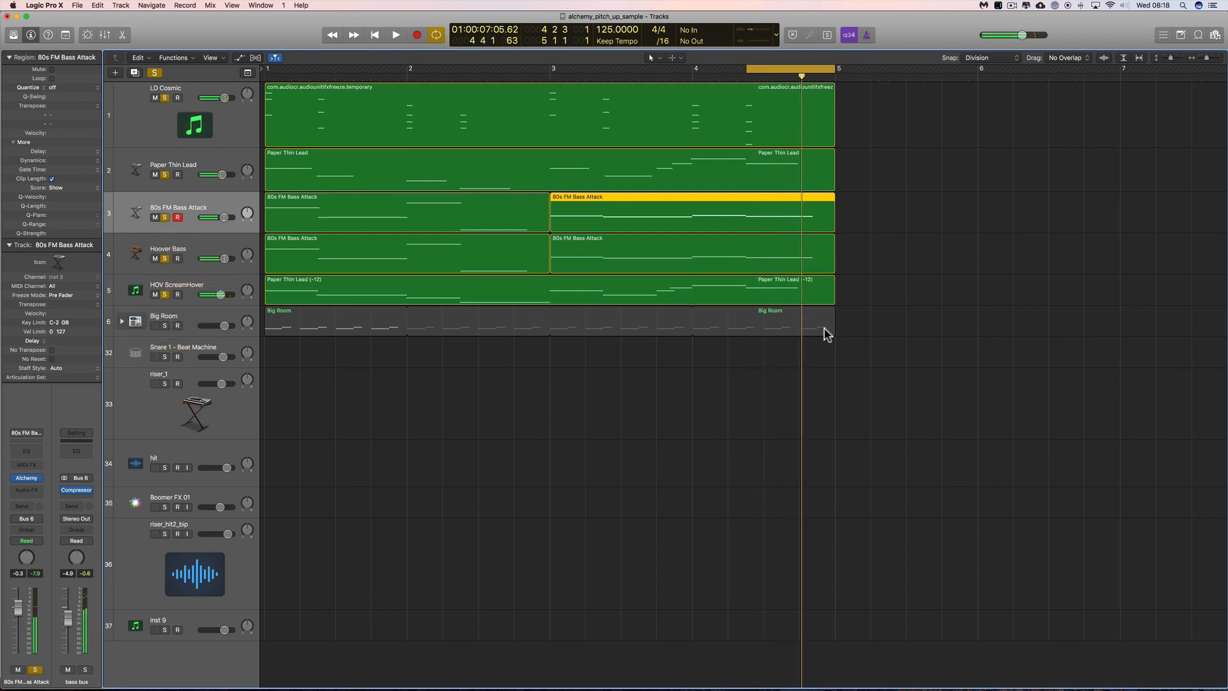
left_click(165, 325)
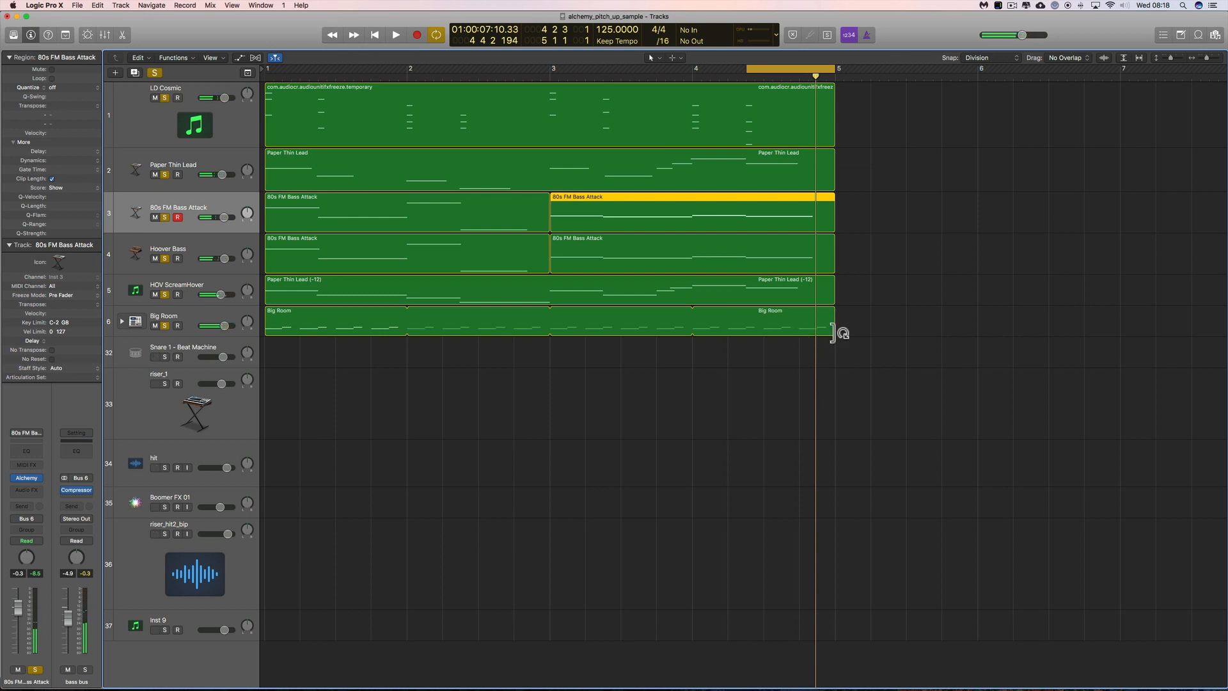
- Shorten the looped Big Room region to end about midway through bar 4, and play the cycle with all tracks unsoloed
left_click_drag(833, 333, 764, 334)
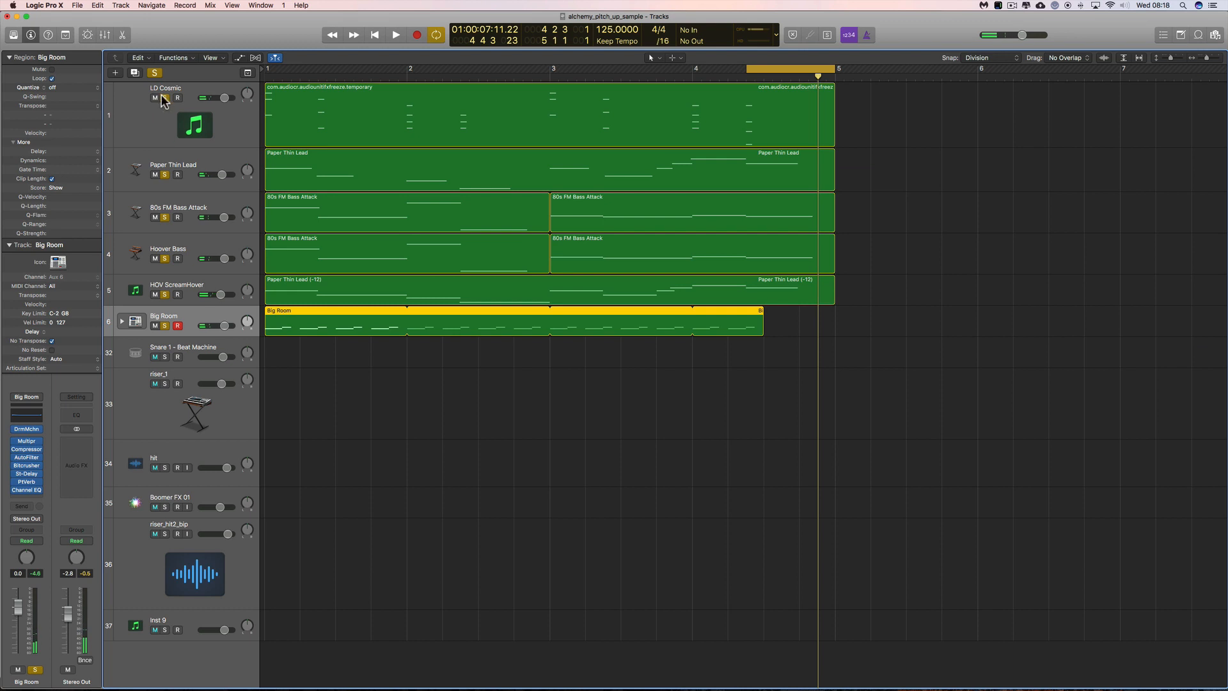
left_click_drag(164, 98, 163, 322)
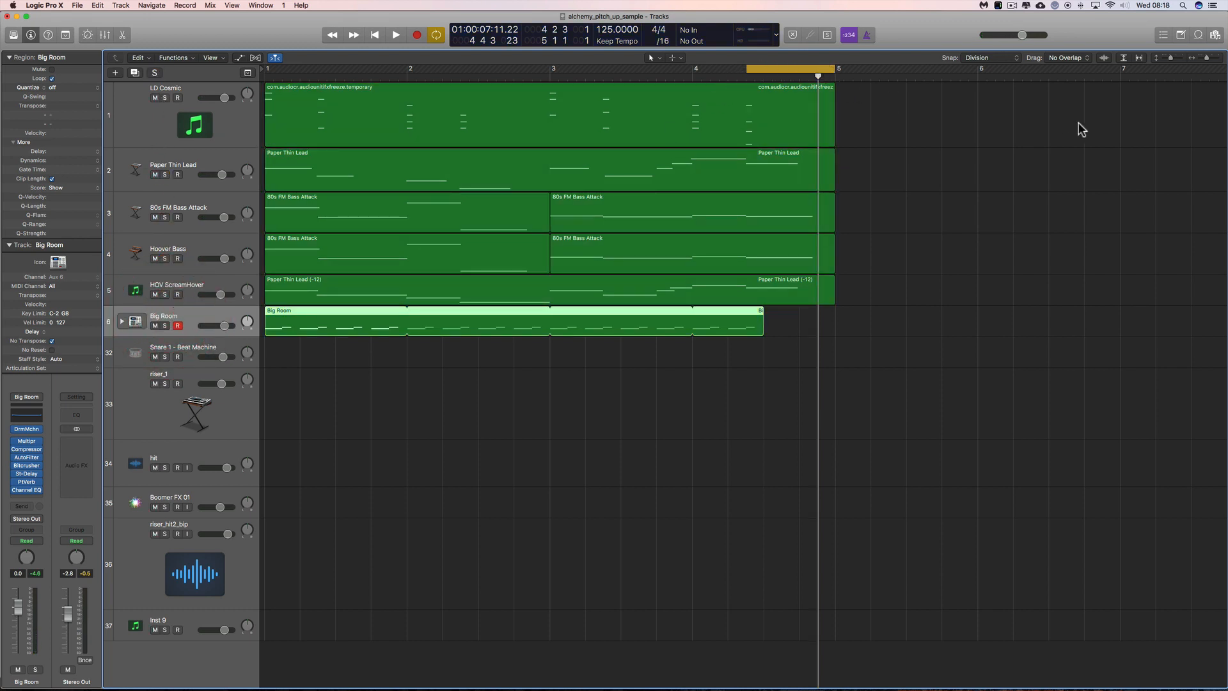
key("space")
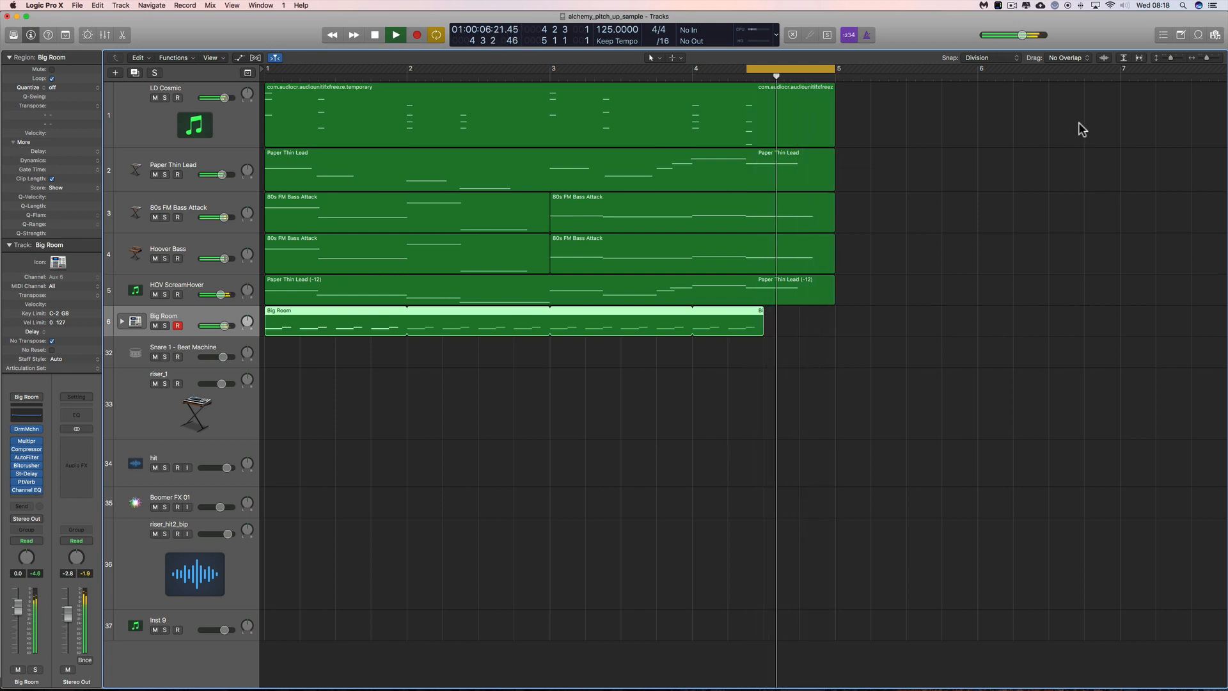
key("space")
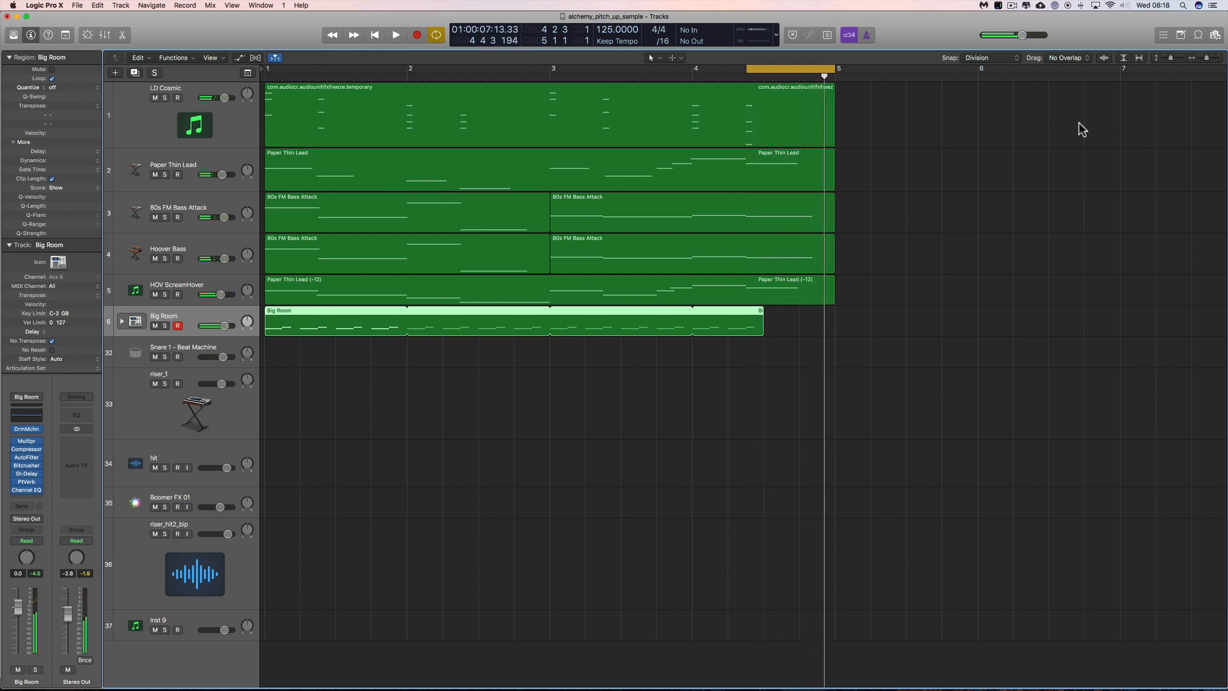
- Extend the cycle range's end to bar 7 and play it to hear the tail after the regions
scroll(1043, 123, "right", 3)
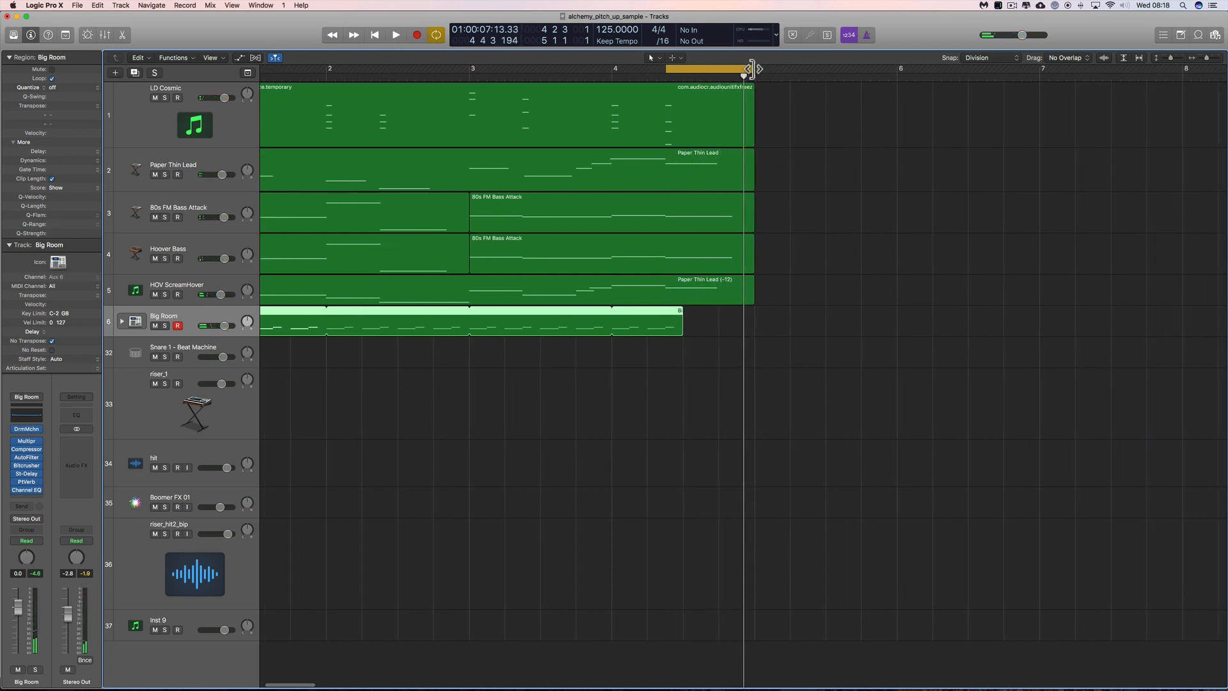
left_click_drag(751, 69, 1037, 101)
key("space")
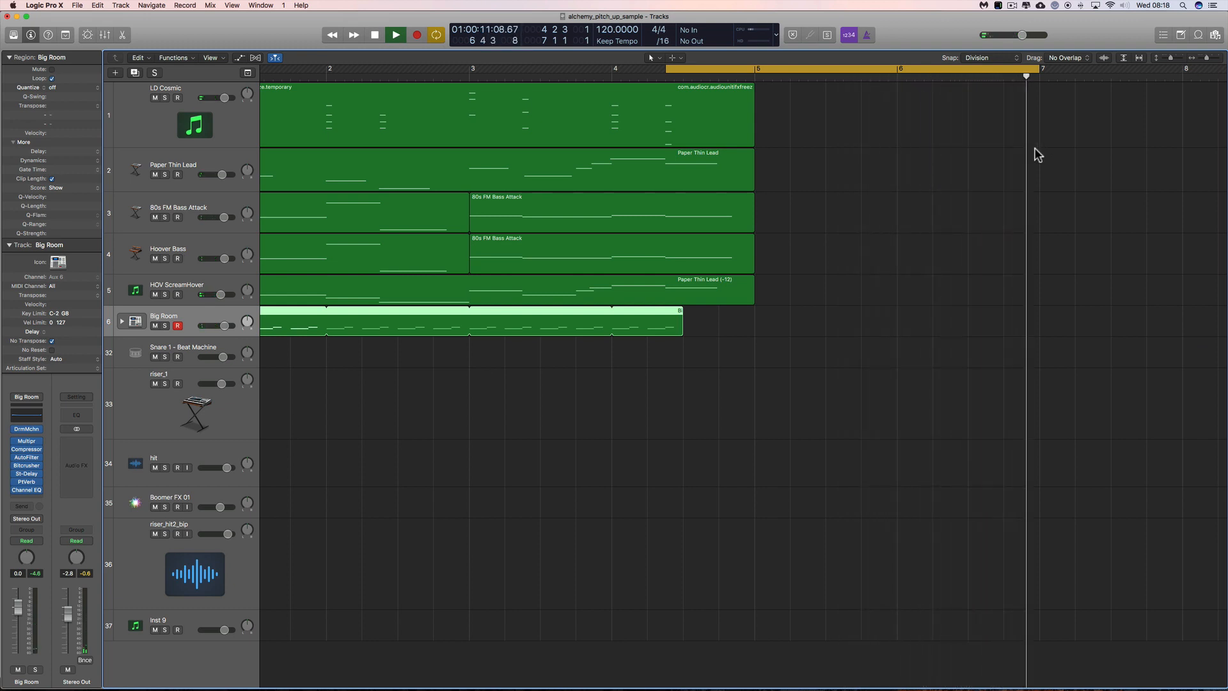
key("space")
- Try ending the cycle range at bar 8, play it back, and return the end to bar 7
left_click_drag(1037, 73, 1183, 77)
key("space")
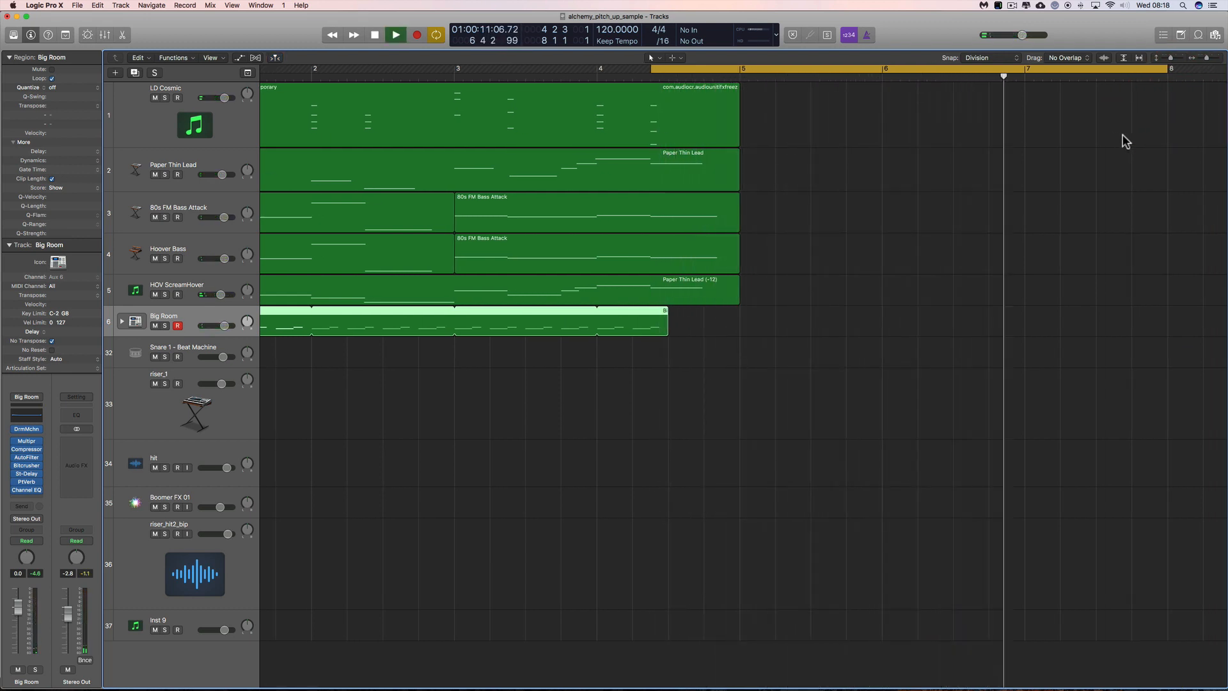
key("space")
left_click_drag(1165, 73, 1027, 94)
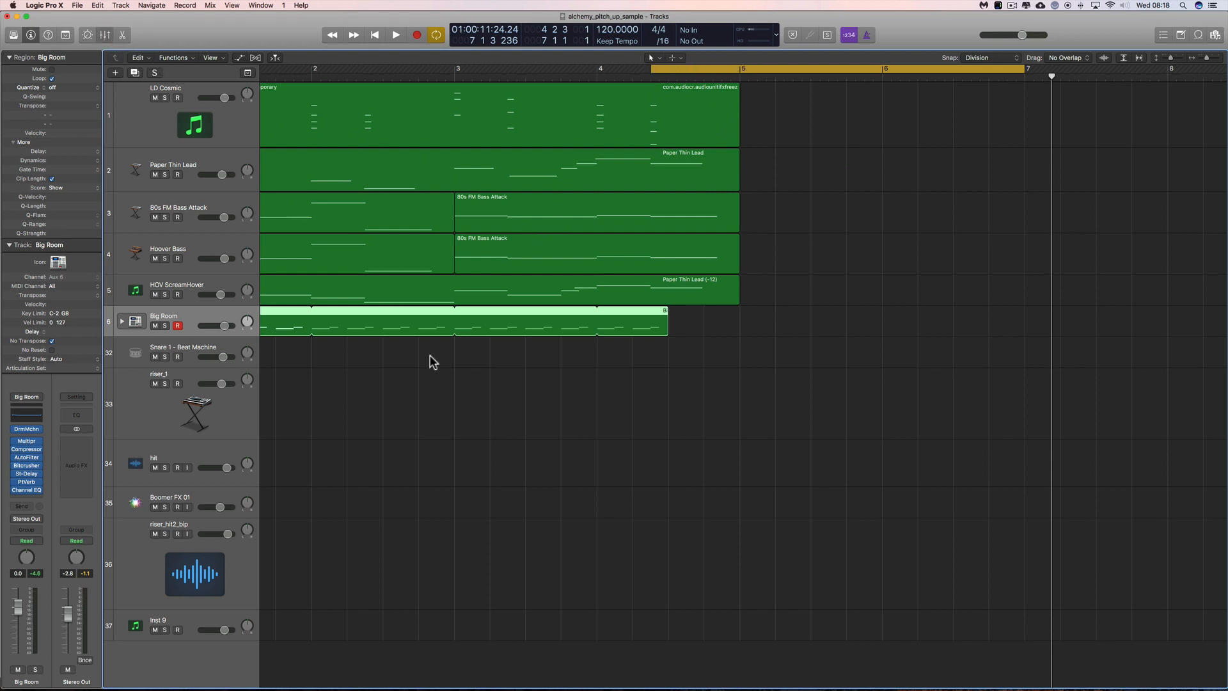
- Show the mixer with all channel strips below the arrangement
key("x")
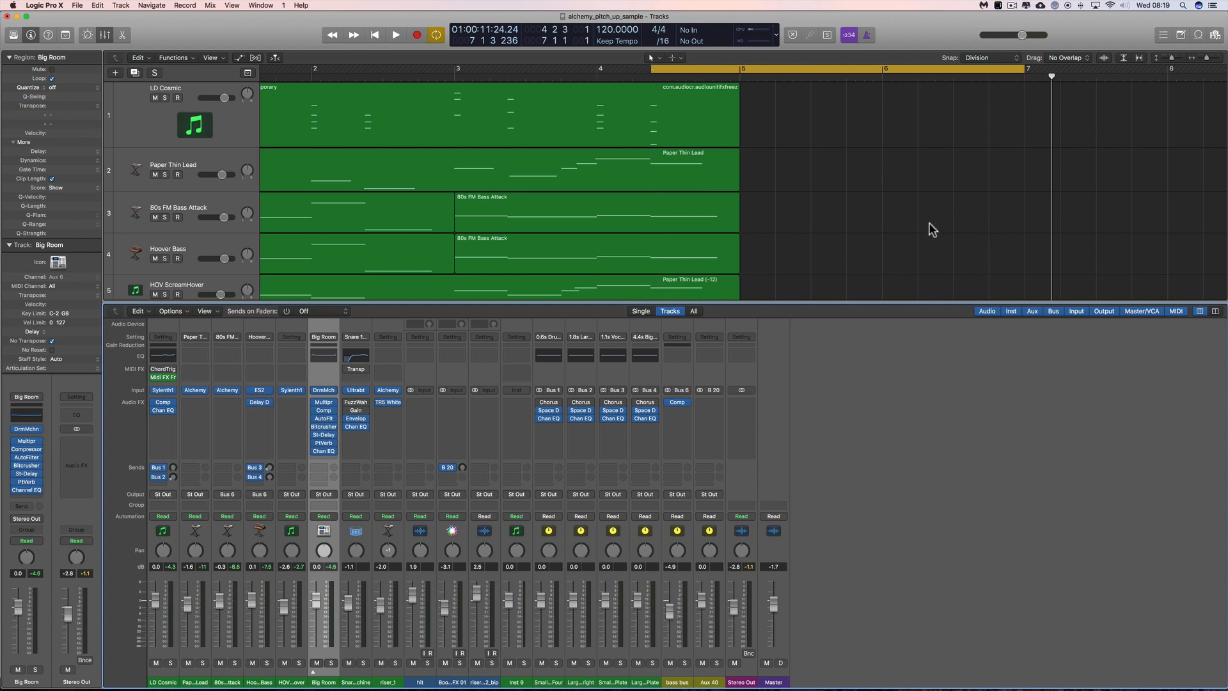
- Bounce the cycle range from the Stereo Out offline as a 24-bit PCM AIFF named riser_hit3, adding it to the project
left_click(749, 654)
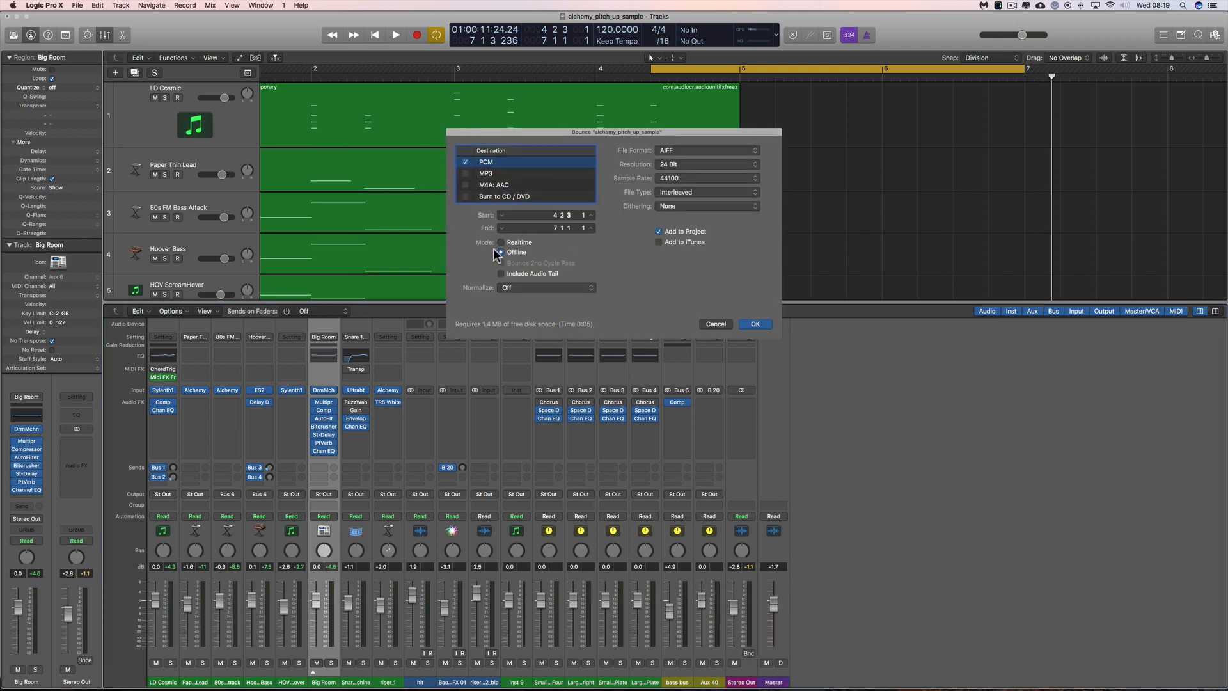
left_click(753, 324)
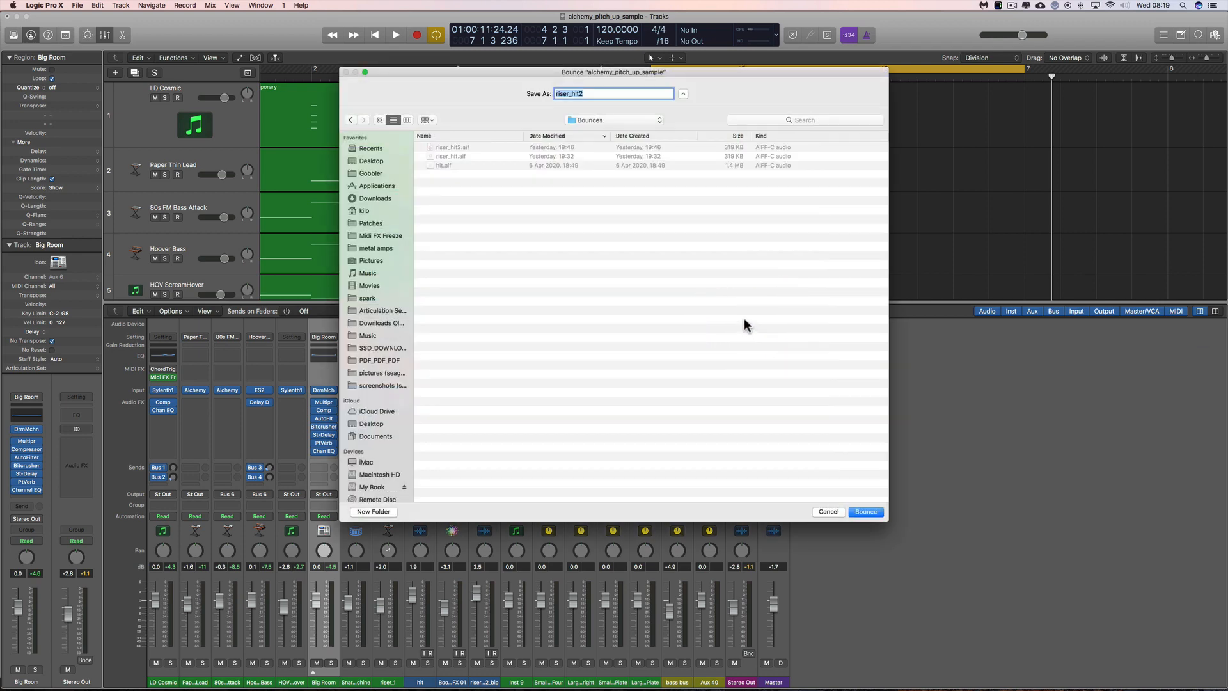
left_click(584, 94)
left_click(865, 512)
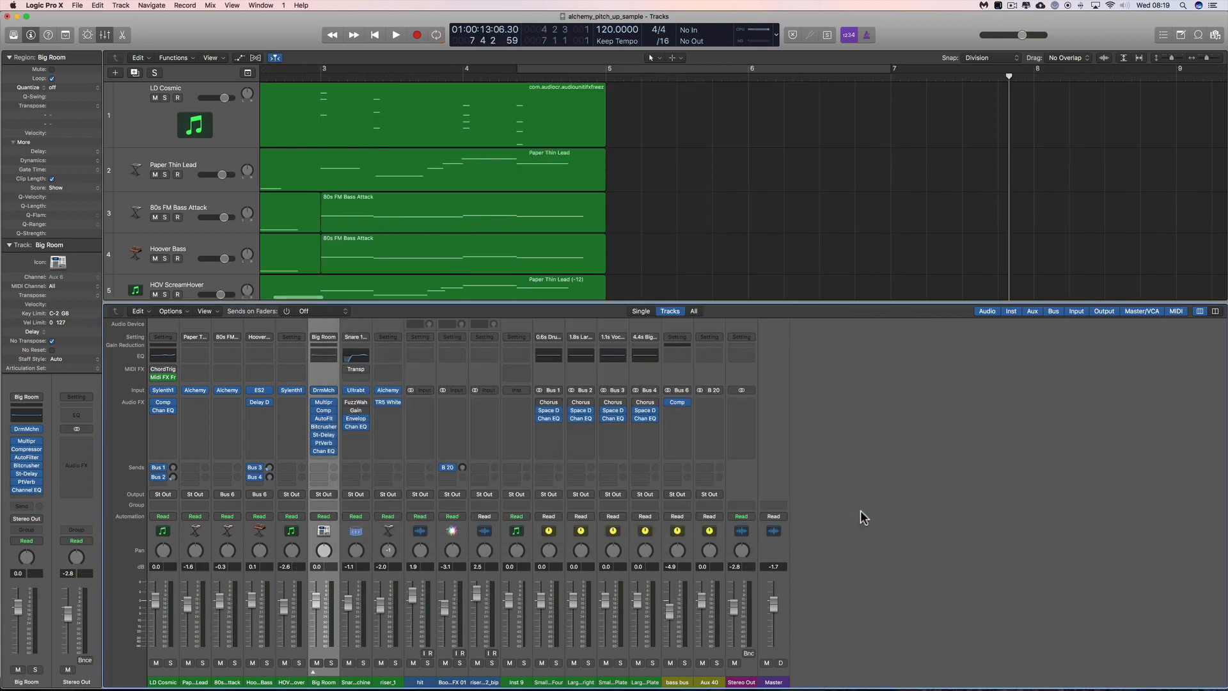
- Hide the mixer and place riser_hit3 from the project's audio files on the riser_hit2_bip track at bar 5
left_click(106, 35)
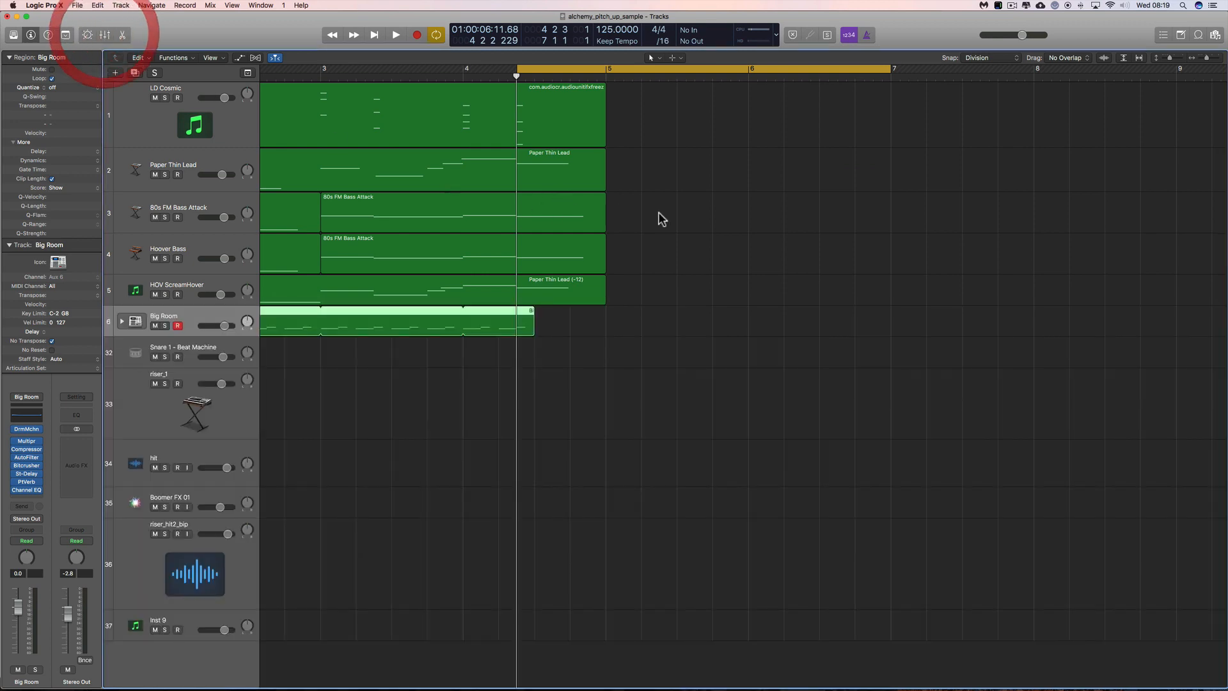
left_click(1216, 35)
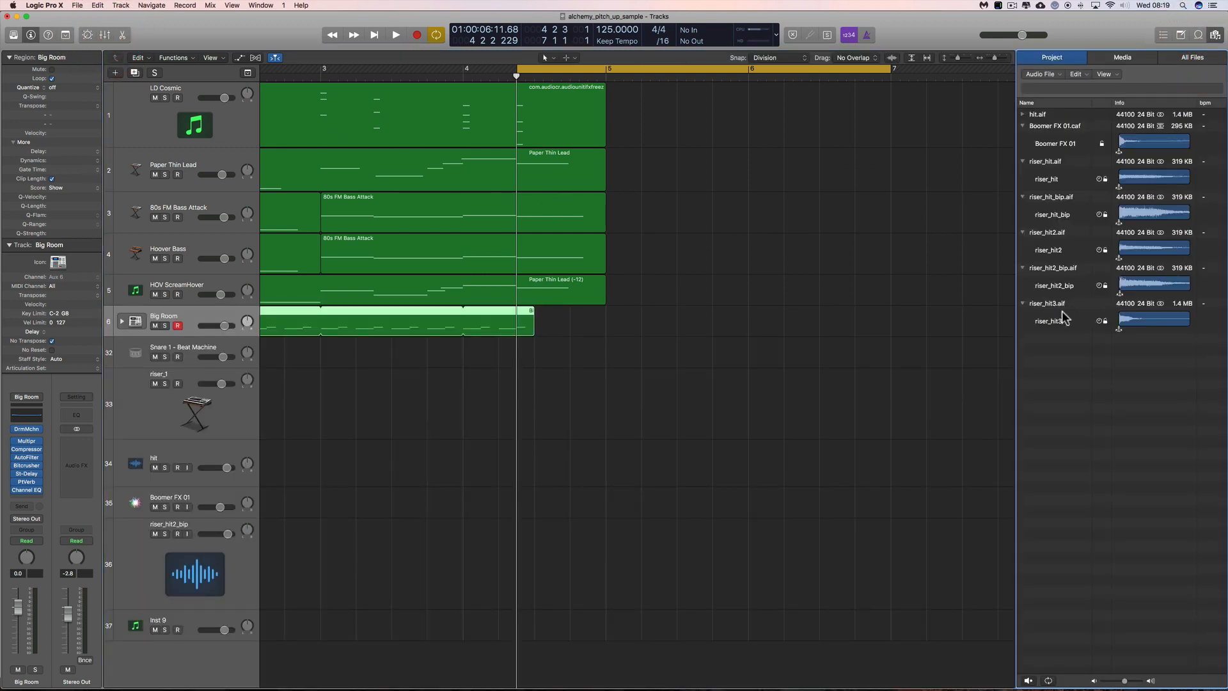
left_click_drag(1062, 325, 605, 539)
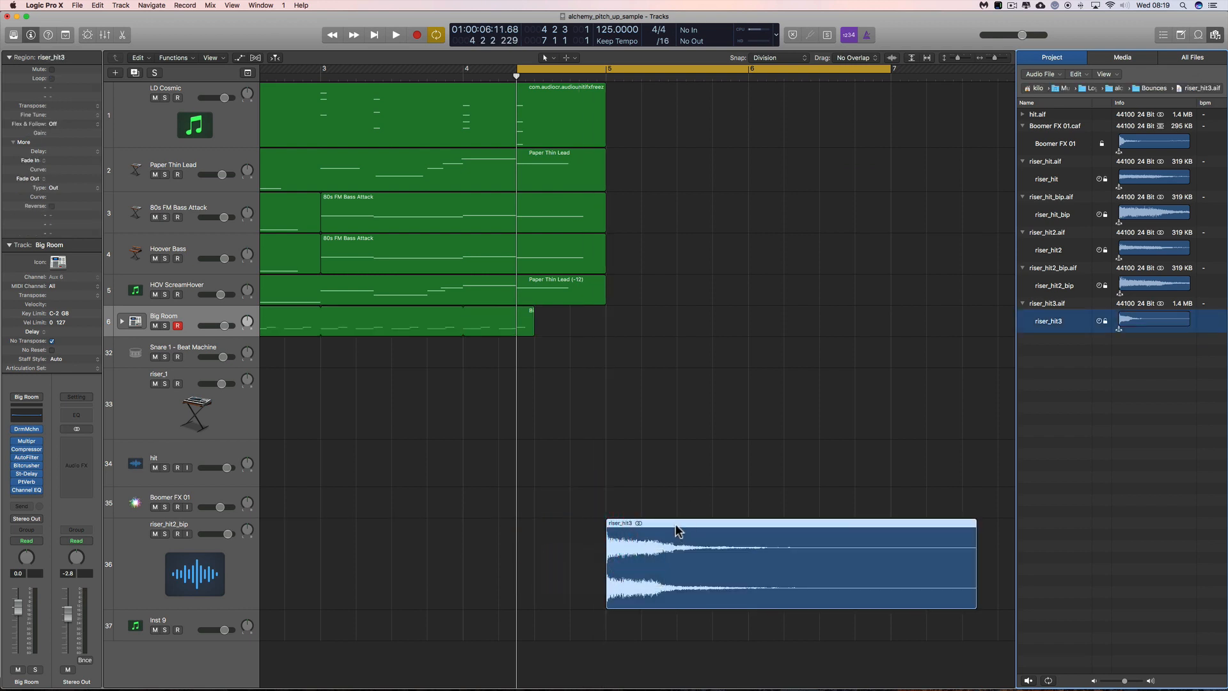
- Play the cycle to hear the bounced riser_hit3 region following the chords
key("space")
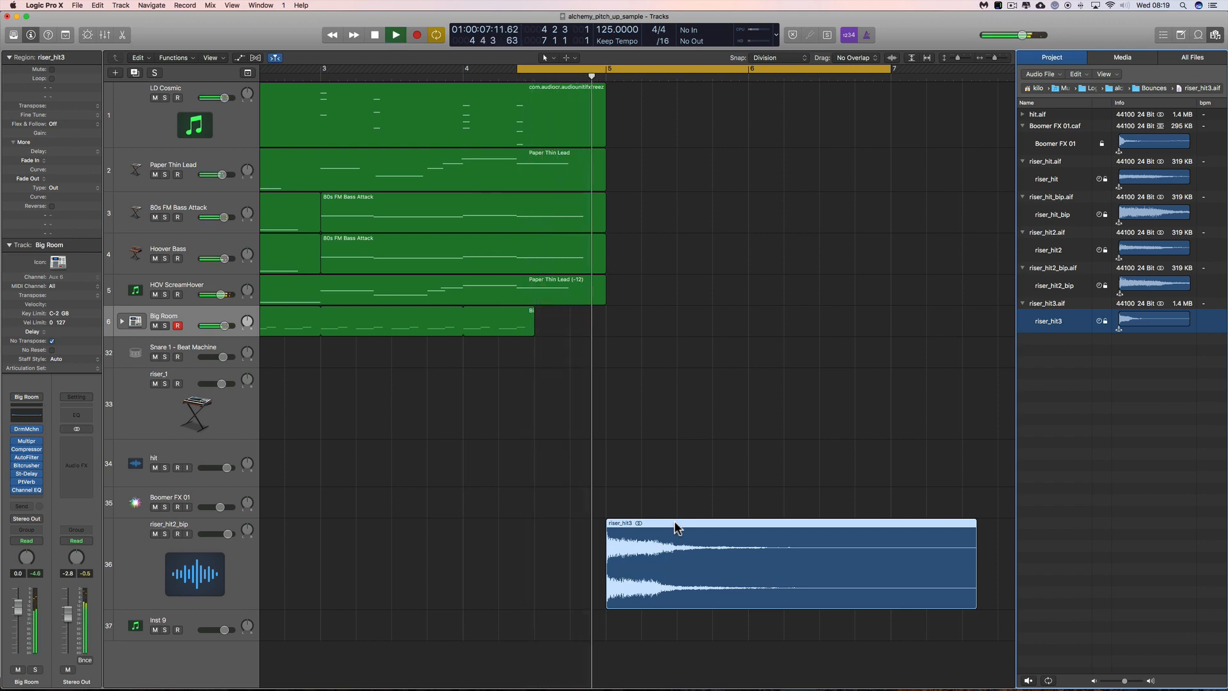
key("space")
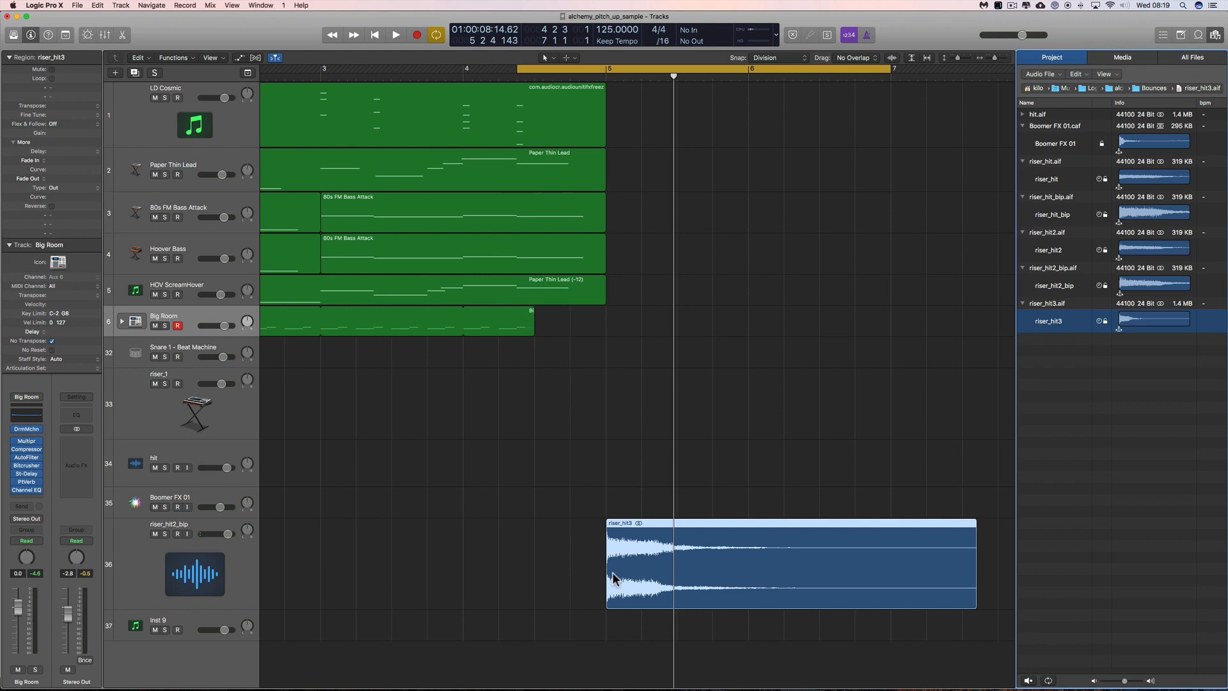
key("space")
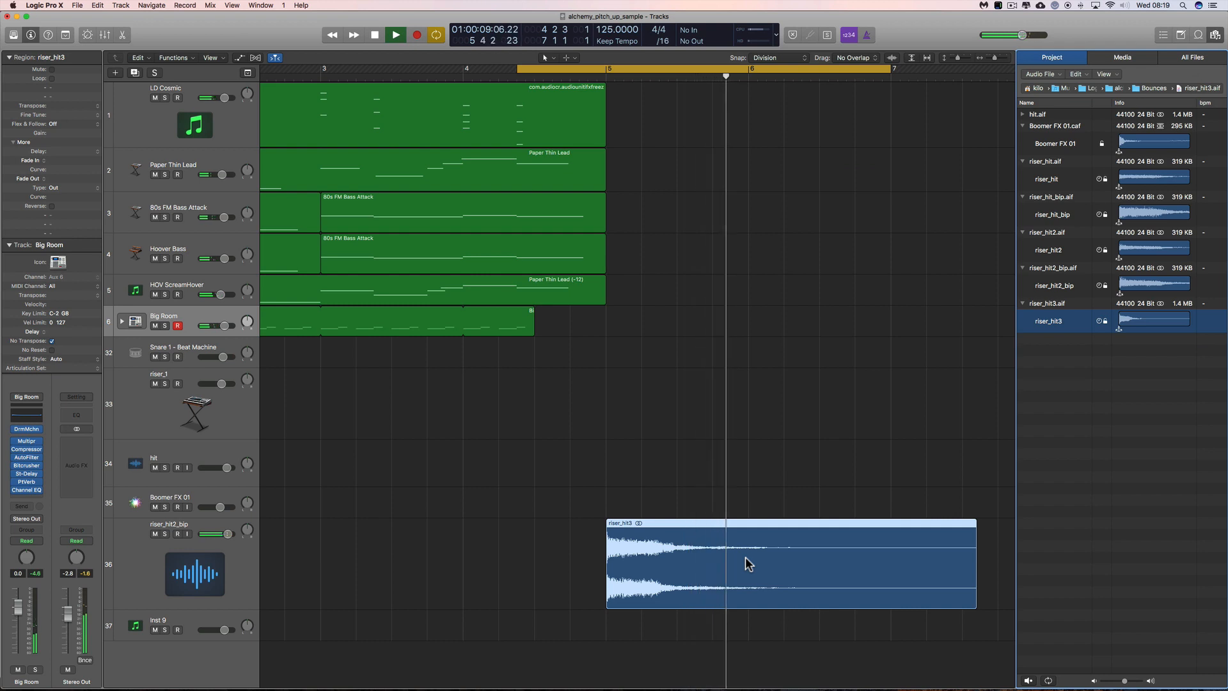
key("space")
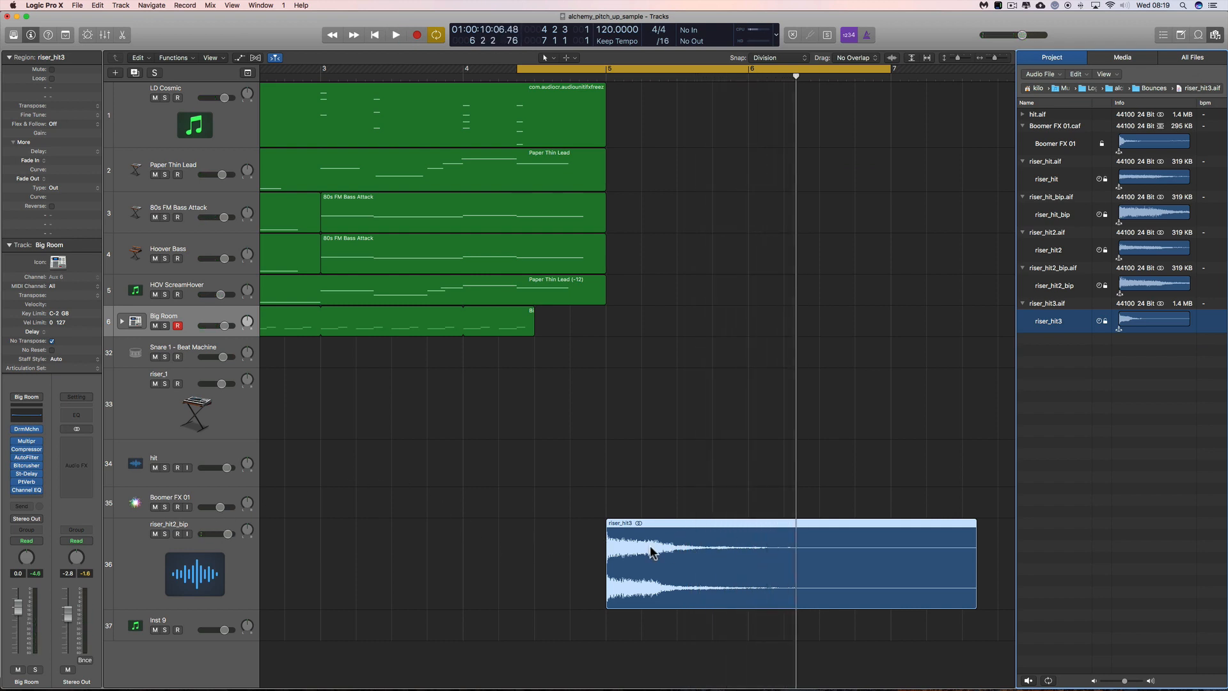
- Move the snare and riser_1 regions earlier together, starting the snare midway through bar 4 and the riser at bar 5
left_click(226, 420)
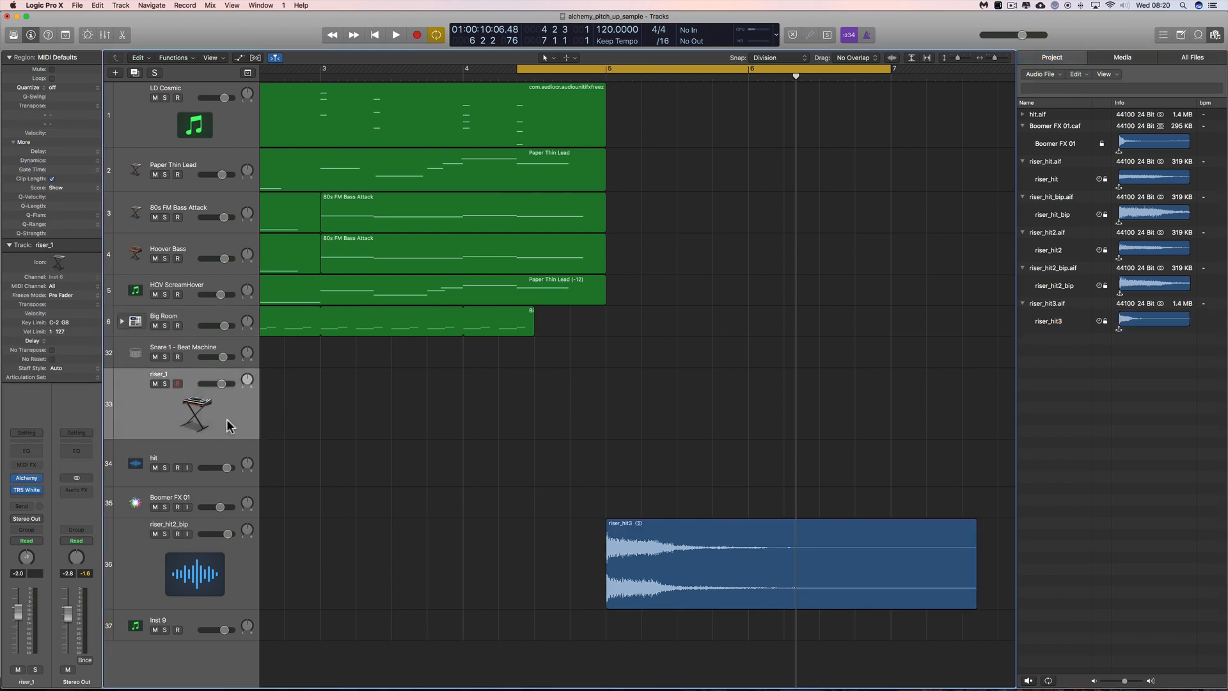
scroll(424, 433, "right", 10)
scroll(425, 433, "right", 5)
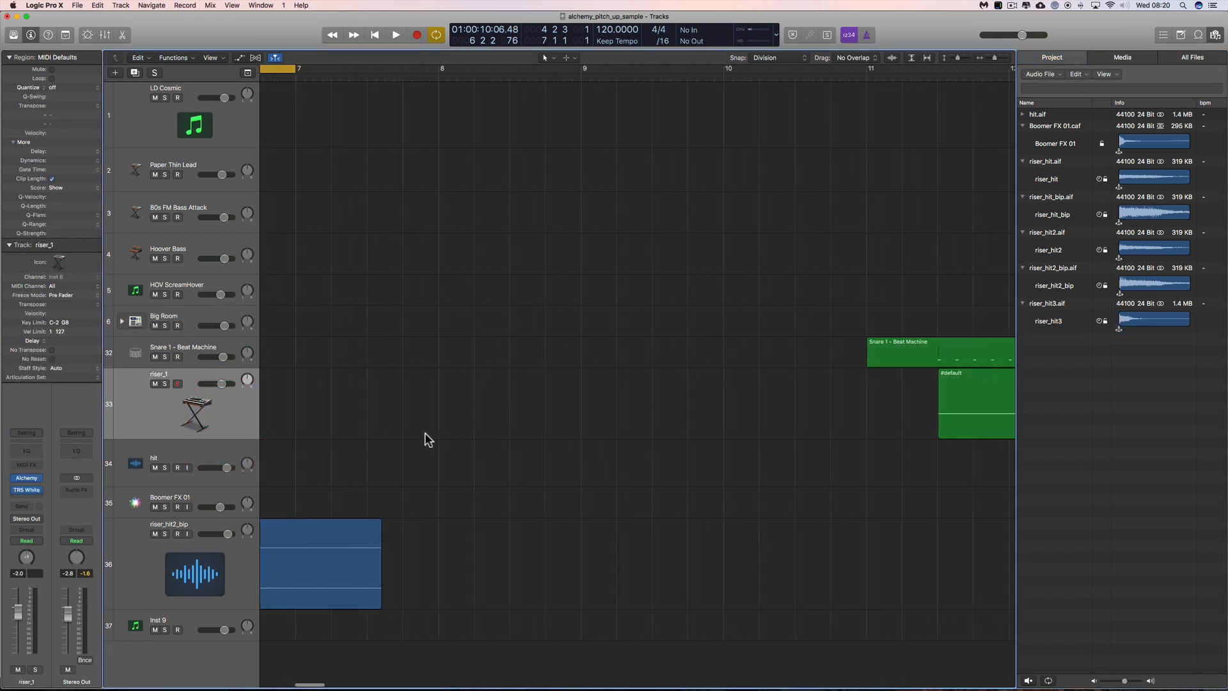
scroll(425, 433, "left", 7)
scroll(425, 433, "right", 10)
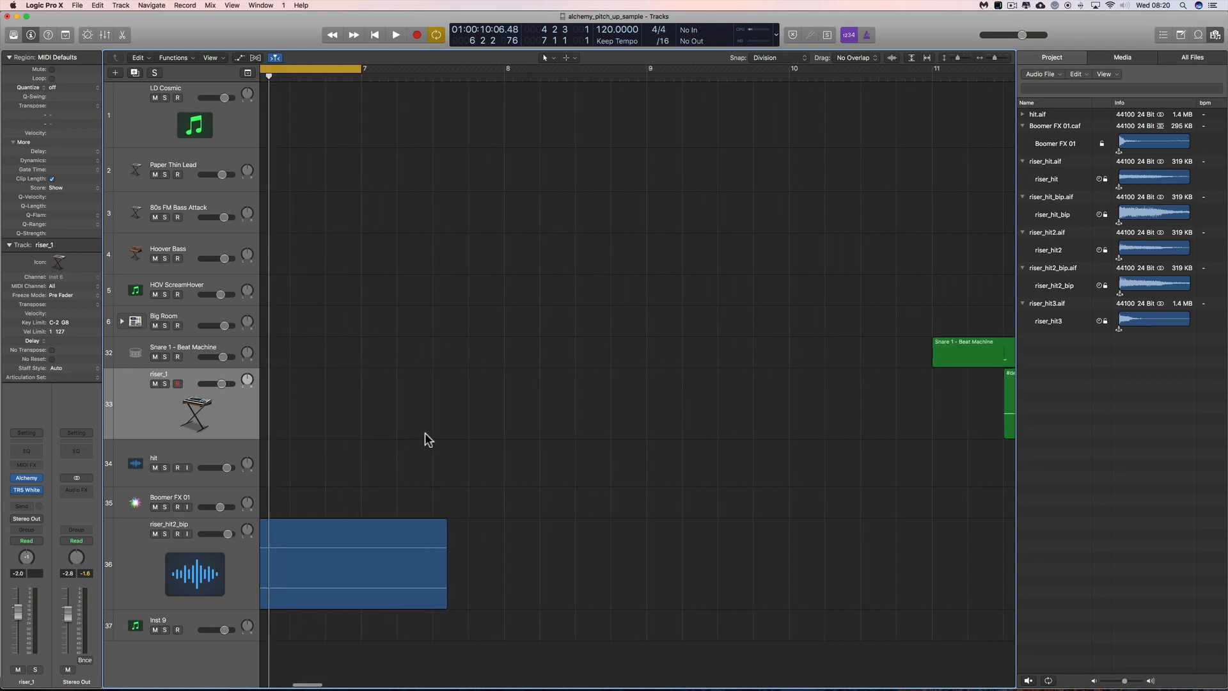
left_click_drag(710, 336, 436, 422)
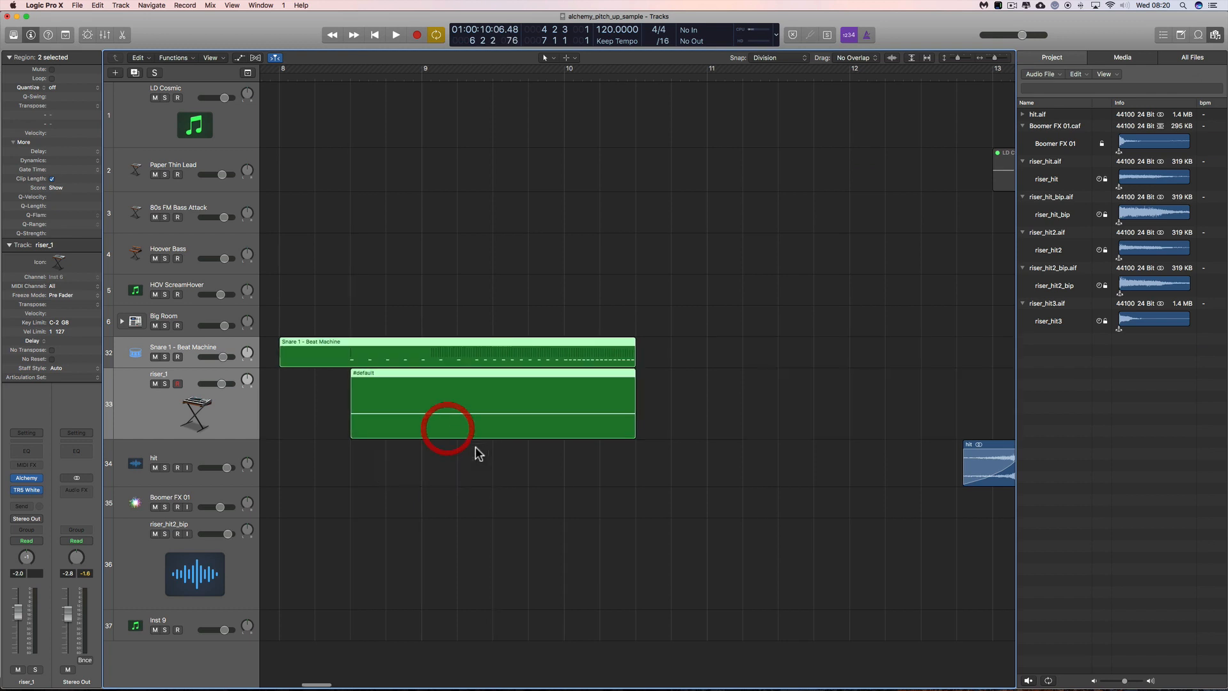
scroll(475, 446, "left", 11)
left_click_drag(851, 414, 447, 410)
scroll(563, 421, "left", 5)
scroll(601, 416, "left", 2)
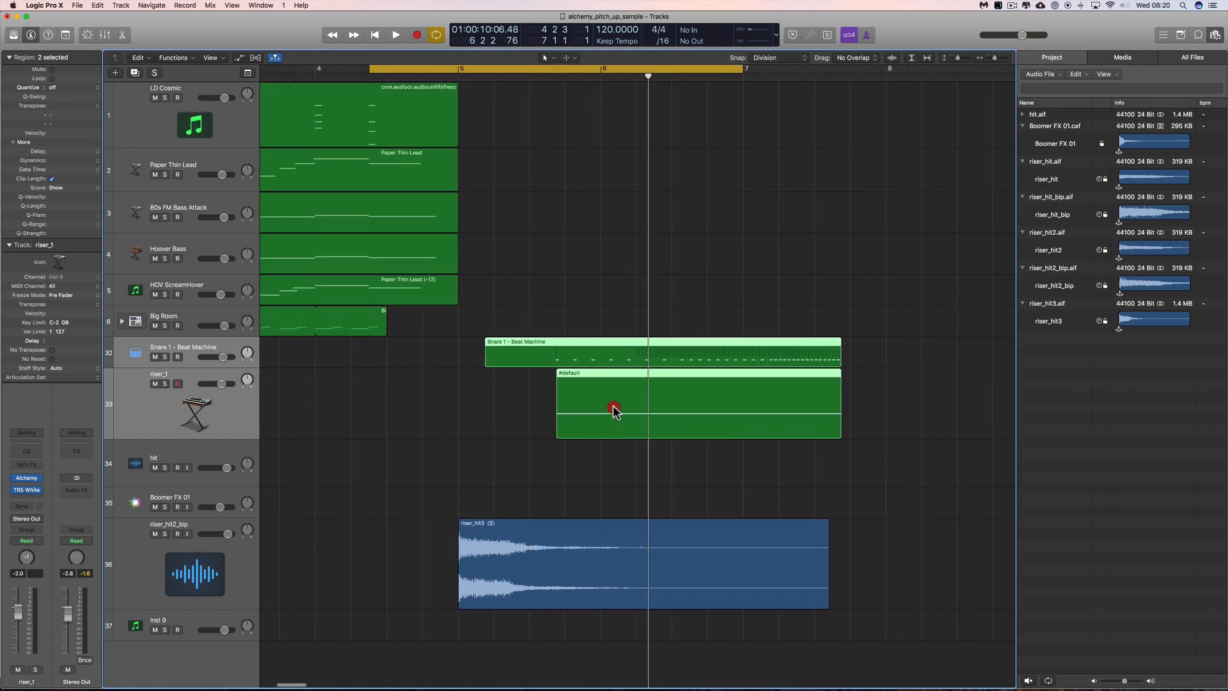
left_click_drag(614, 408, 511, 409)
scroll(563, 429, "left", 2)
scroll(562, 430, "left", 1)
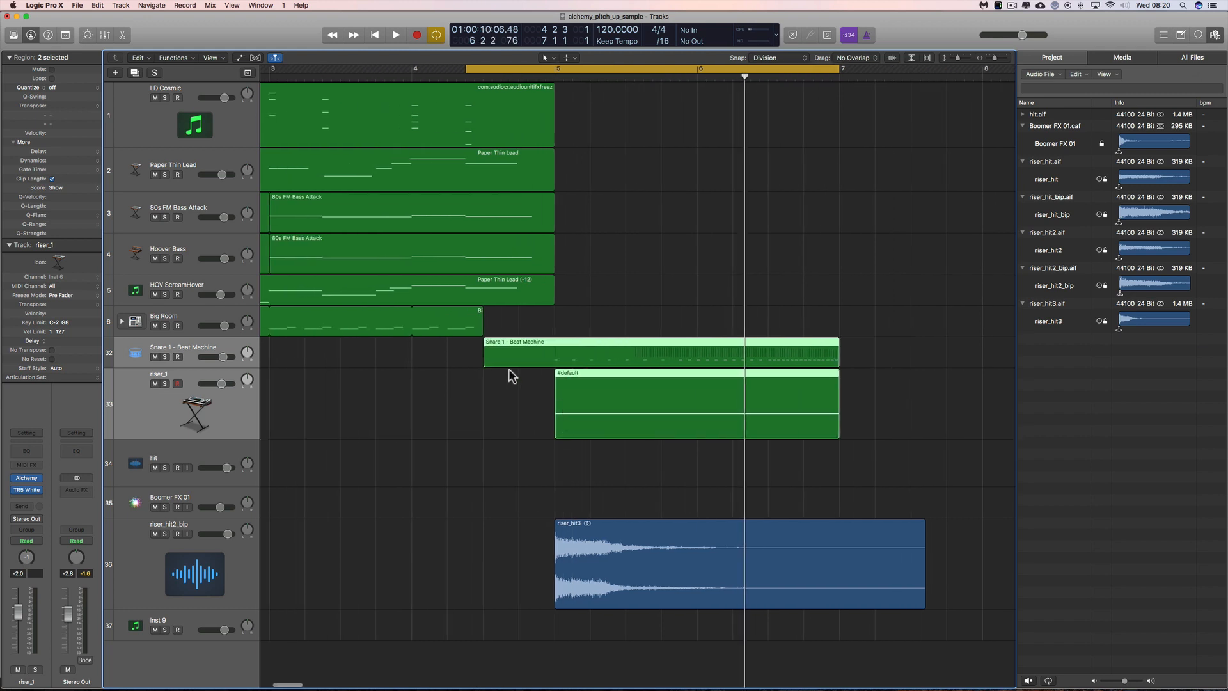
- Mute the Snare 1 - Beat Machine track and select the riser_hit3 region
left_click(233, 348)
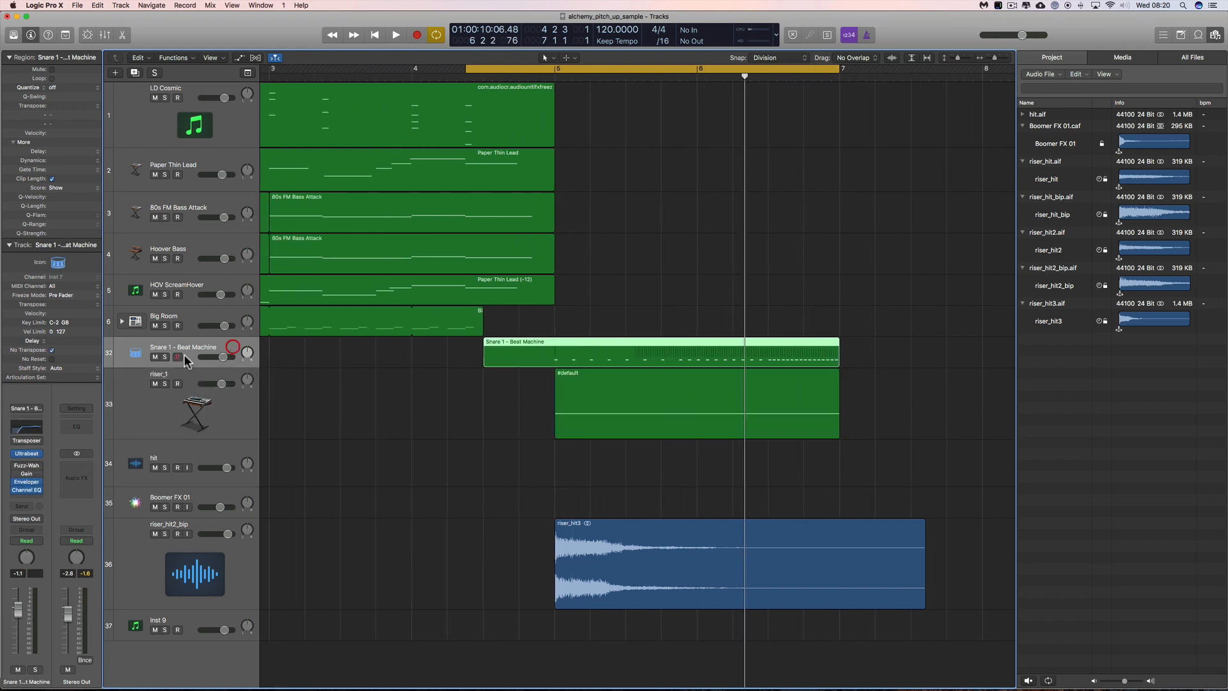
left_click(154, 357)
left_click(236, 402)
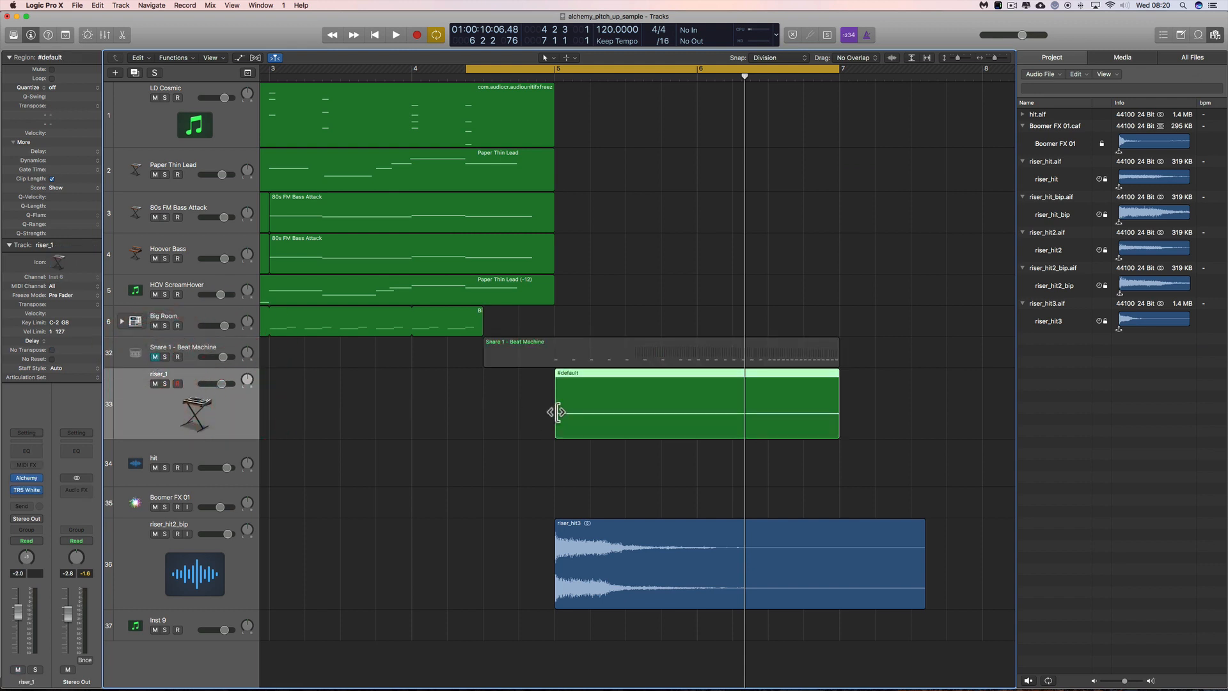
scroll(559, 414, "right", 1)
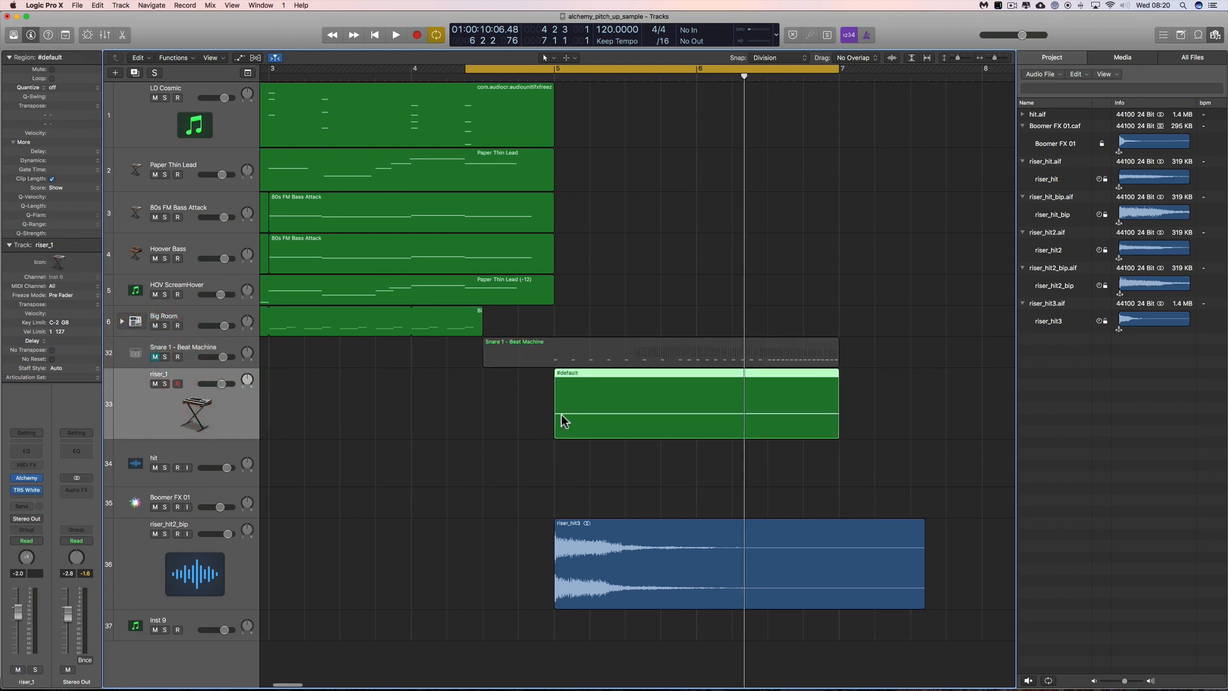
left_click(596, 545)
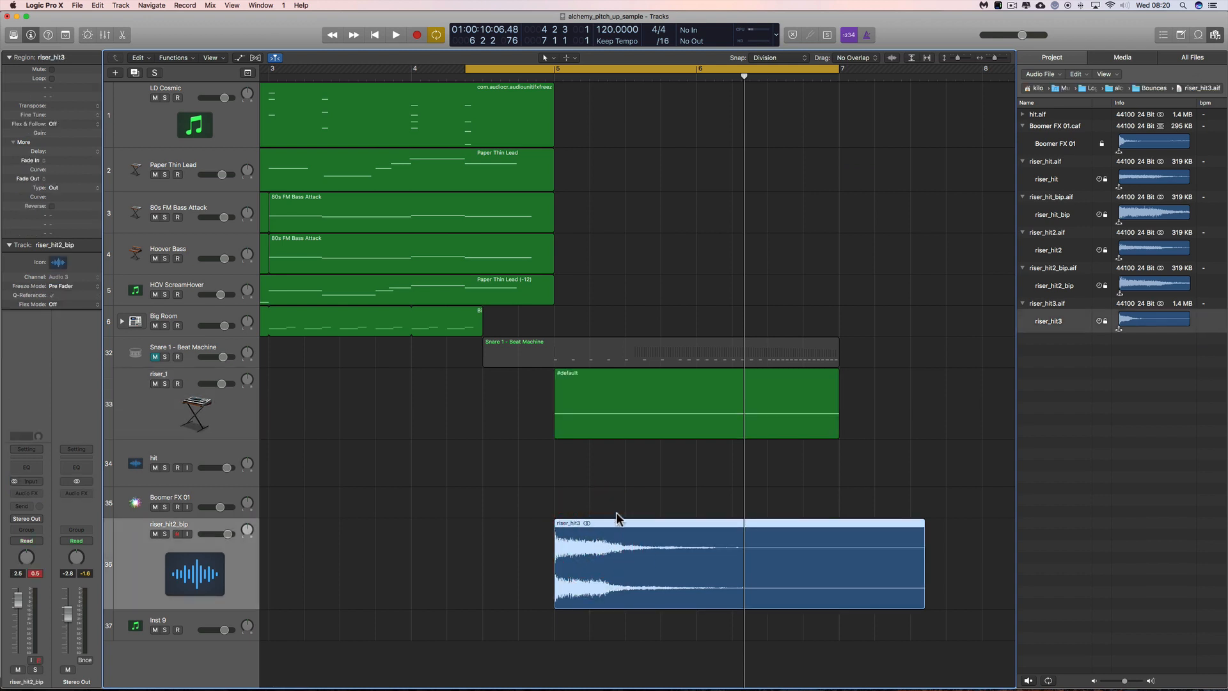
- Open the Alchemy instrument on the riser_1 track and enlarge its window to 147%
left_click(232, 425)
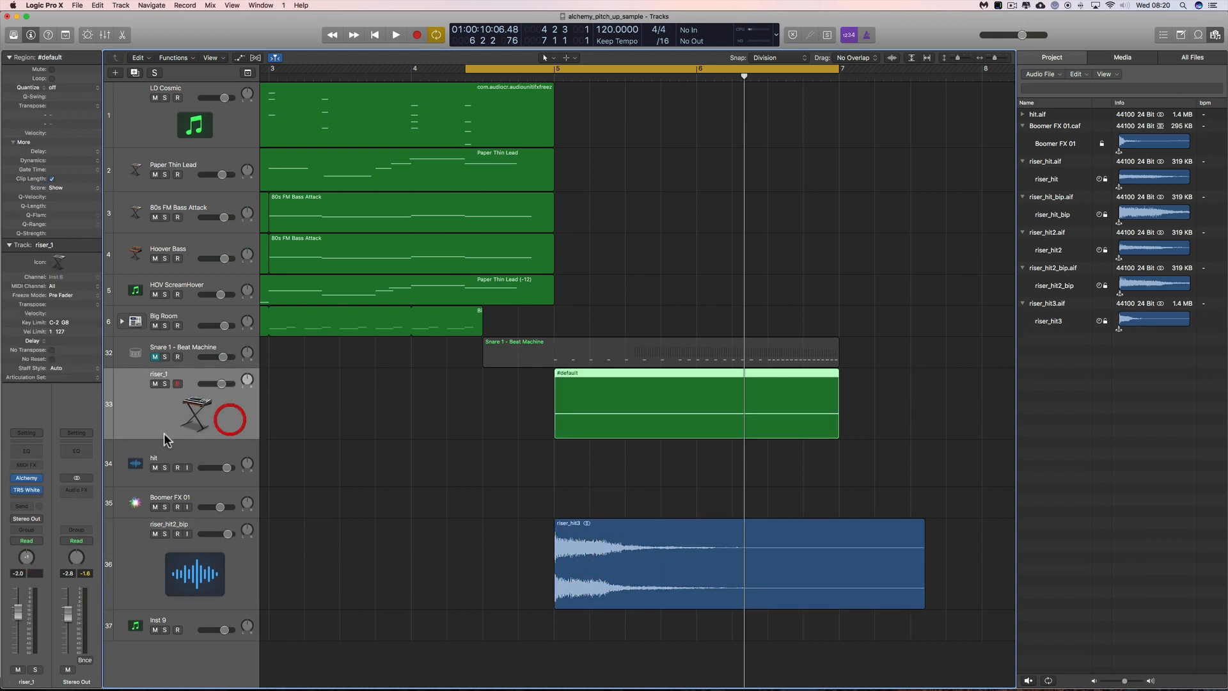
left_click(27, 478)
left_click_drag(824, 148, 725, 99)
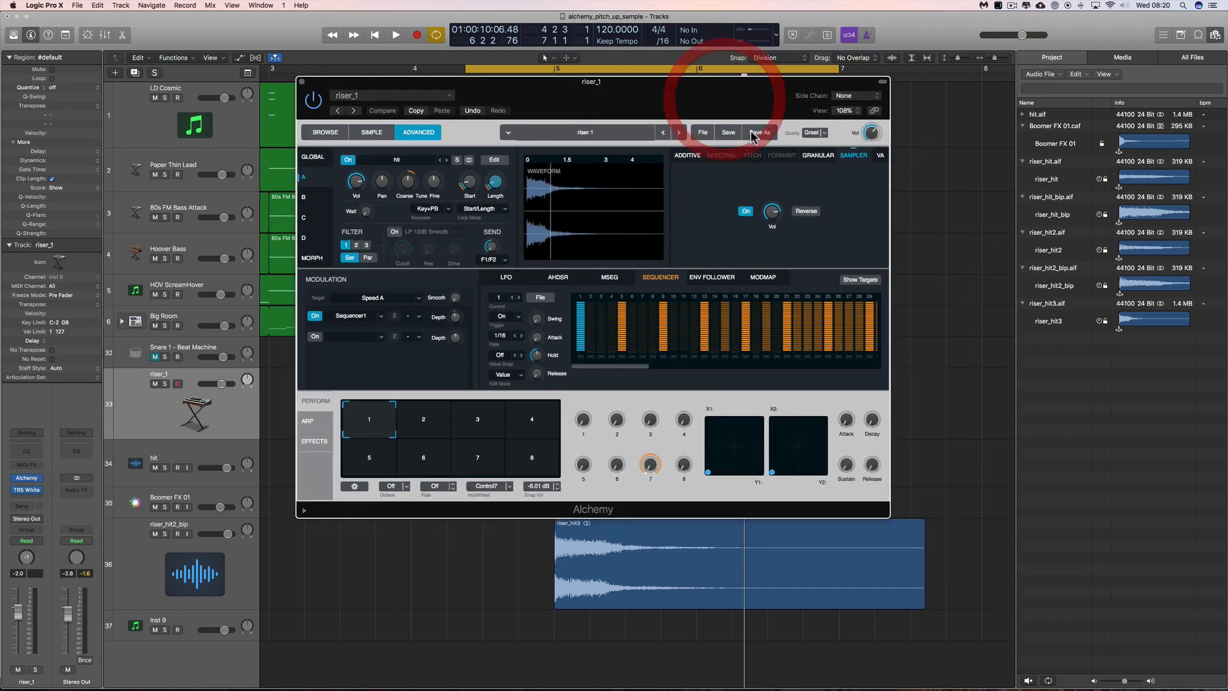
left_click_drag(1000, 573, 1088, 625)
left_click_drag(749, 62, 710, 49)
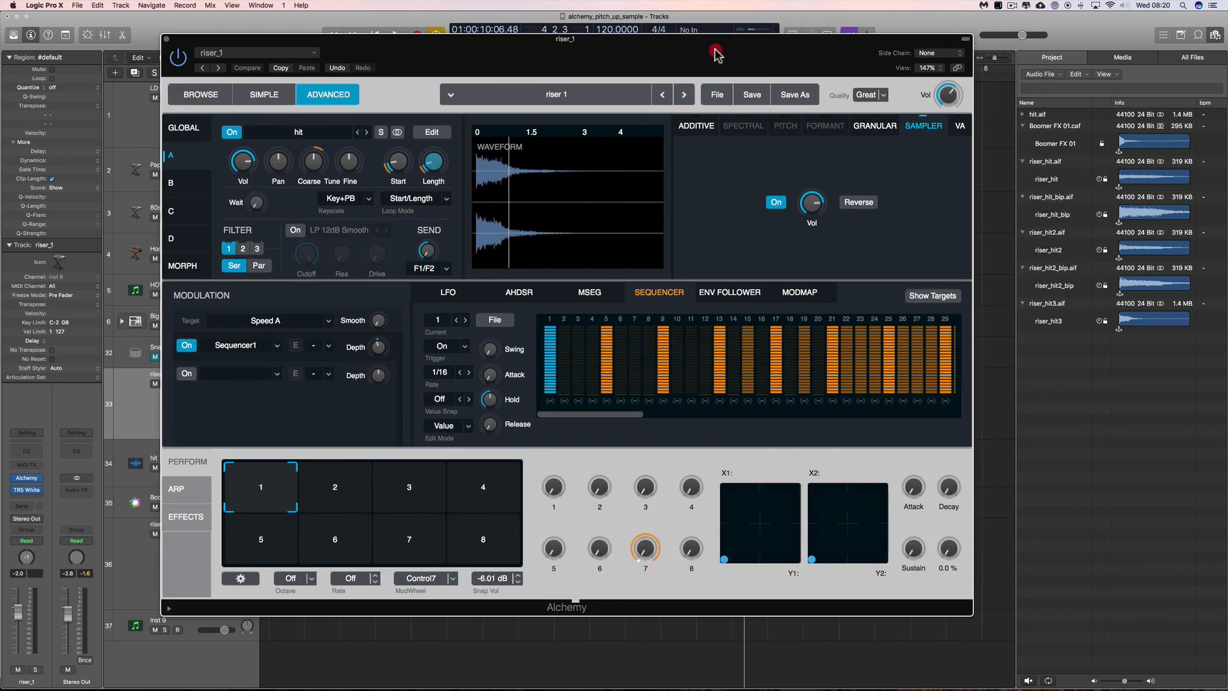
- Initialize the Alchemy preset and compare the global view with source A's settings
left_click(716, 96)
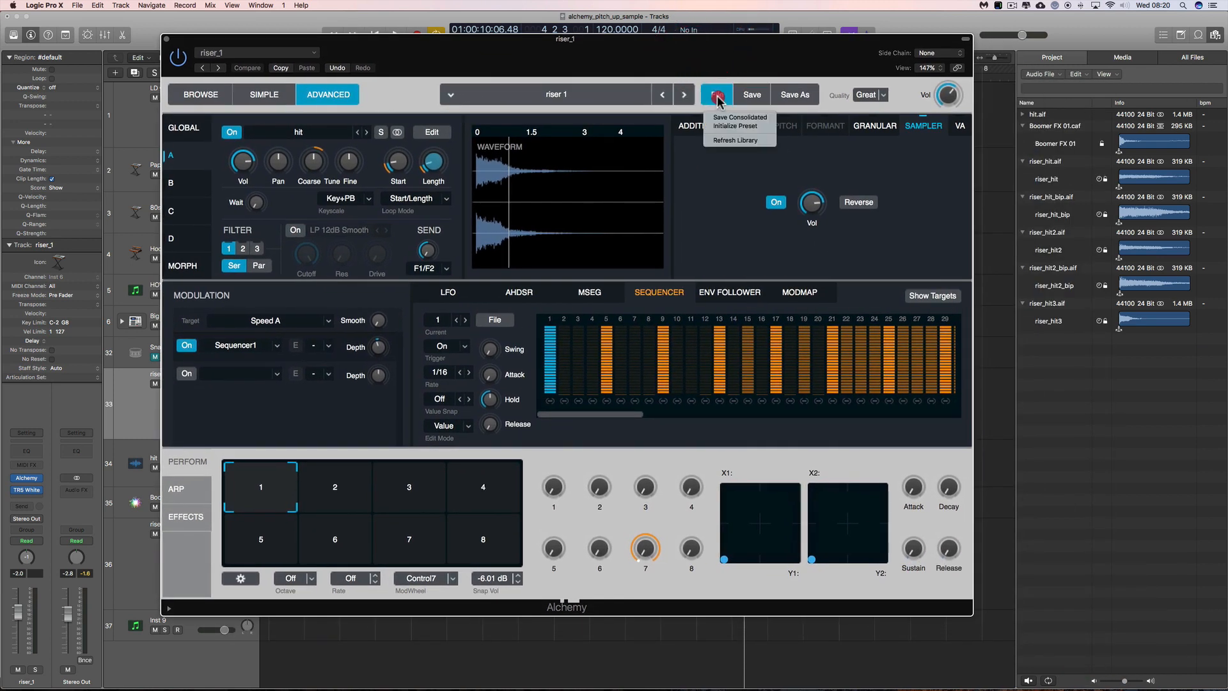
left_click(736, 126)
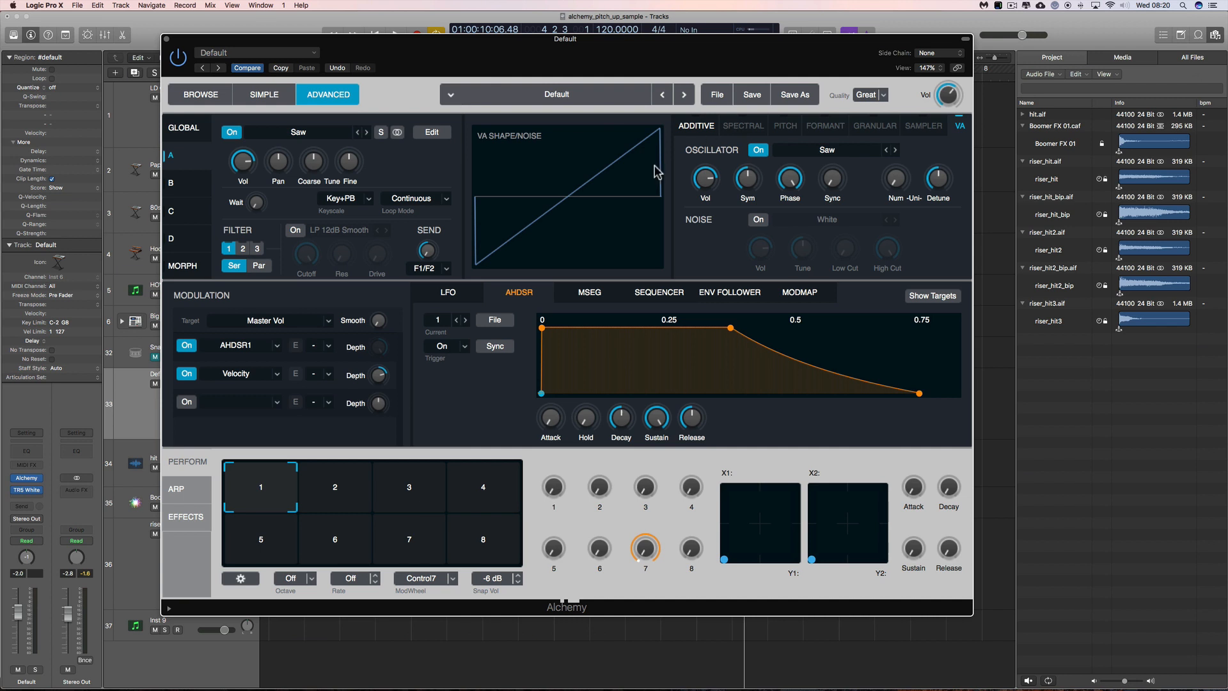
left_click(184, 129)
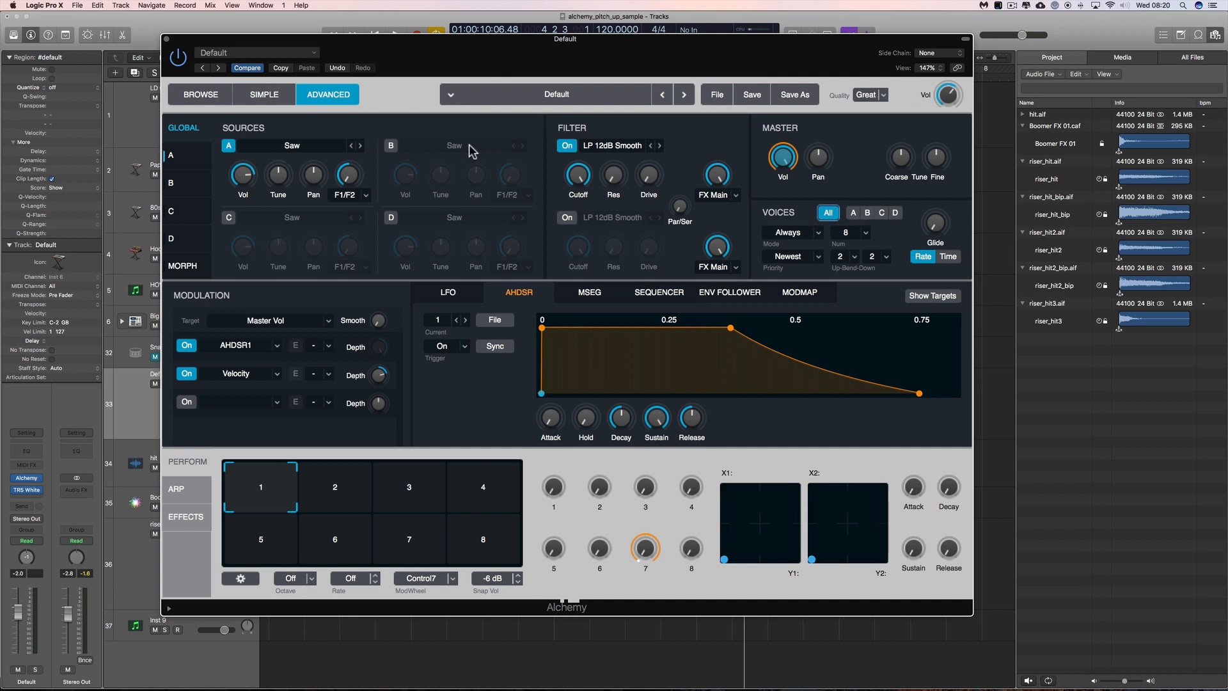
left_click(182, 162)
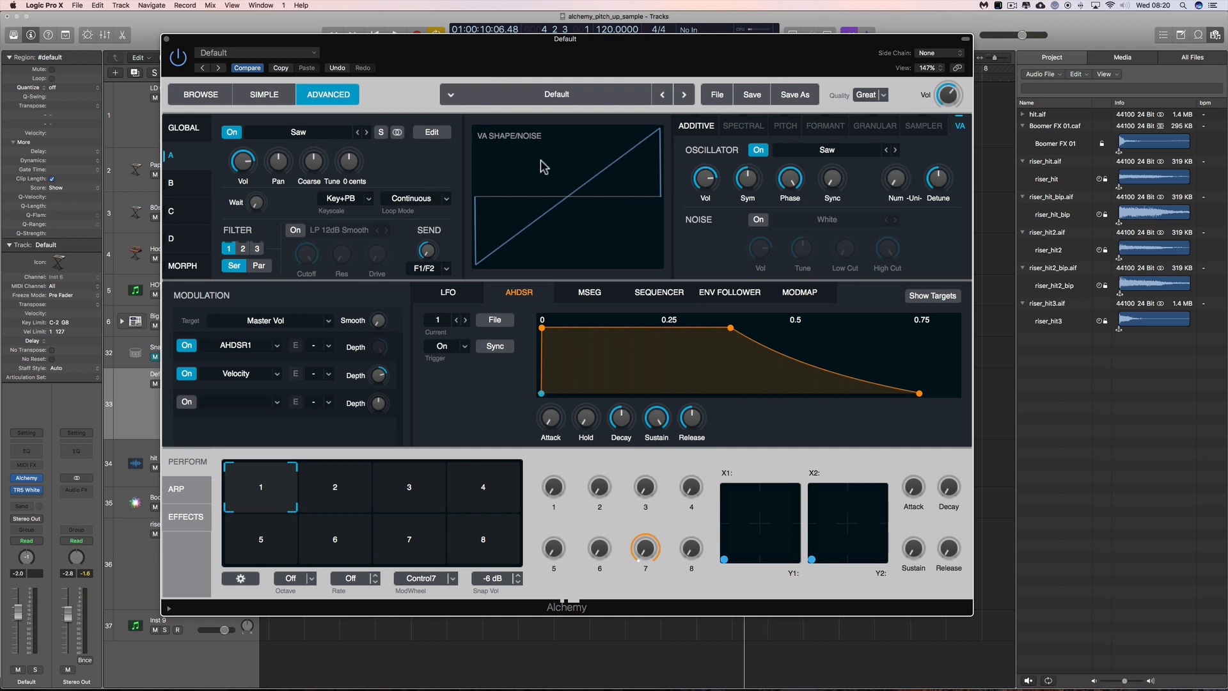
left_click(196, 131)
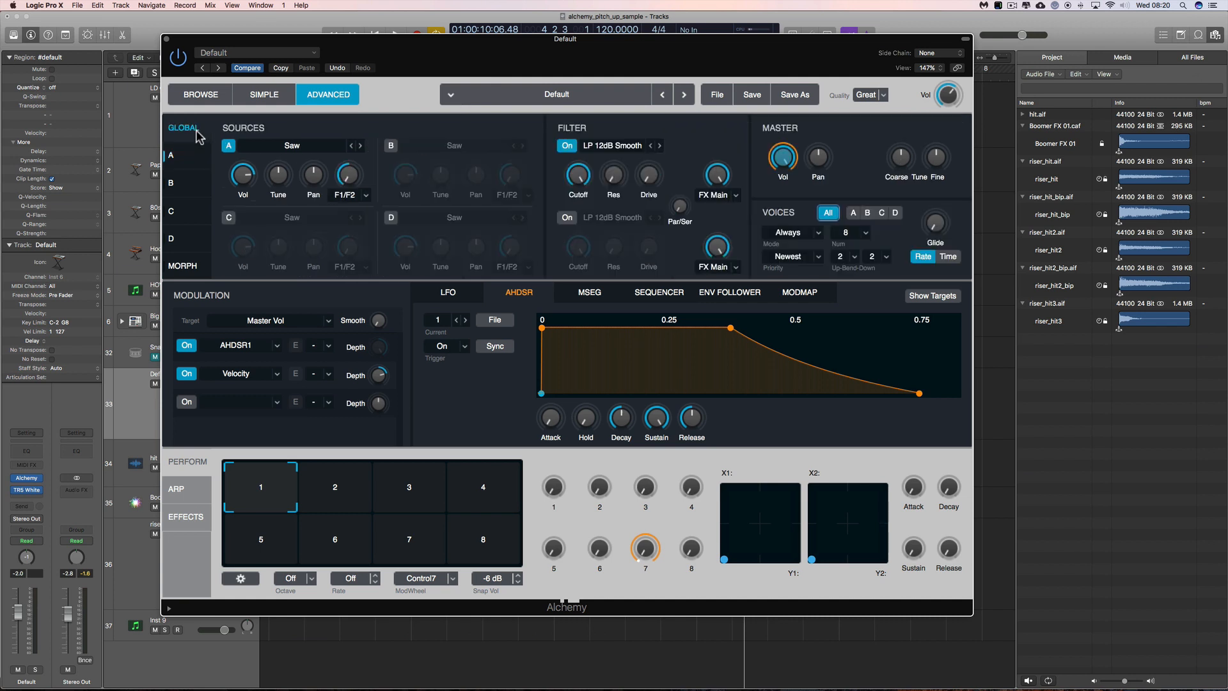
left_click(187, 158)
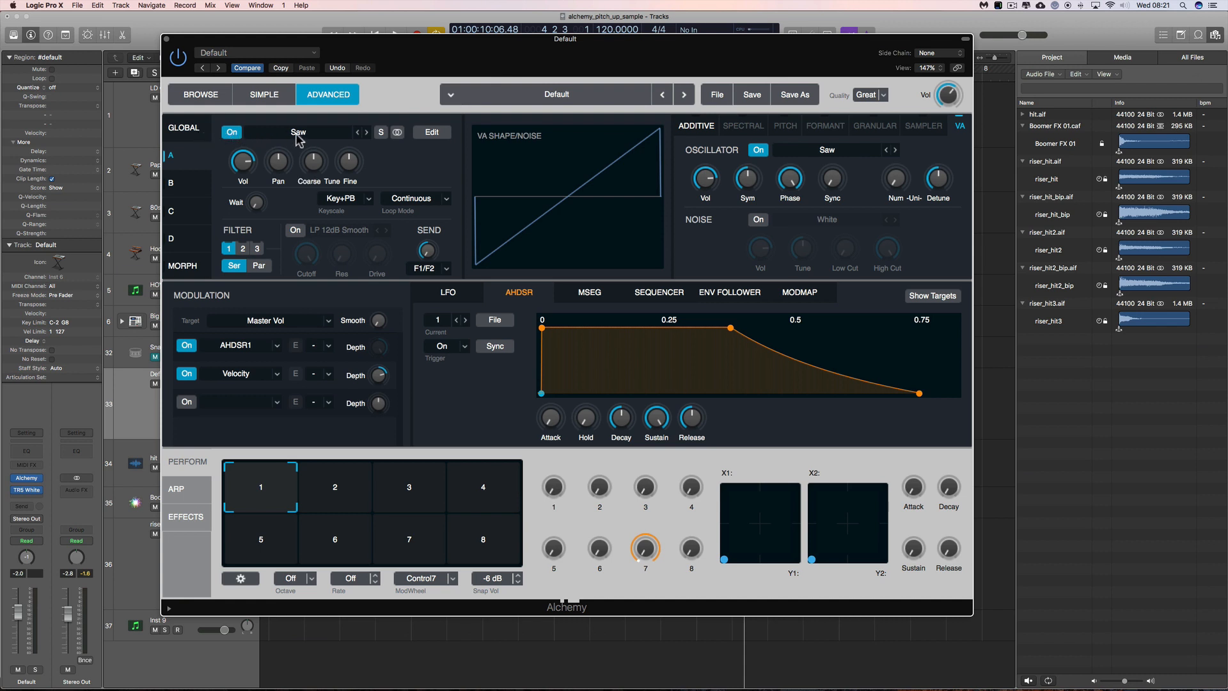
- Open the audio import browser for Alchemy's source A from the global view, and close the plug-in window
left_click(196, 131)
left_click(289, 146)
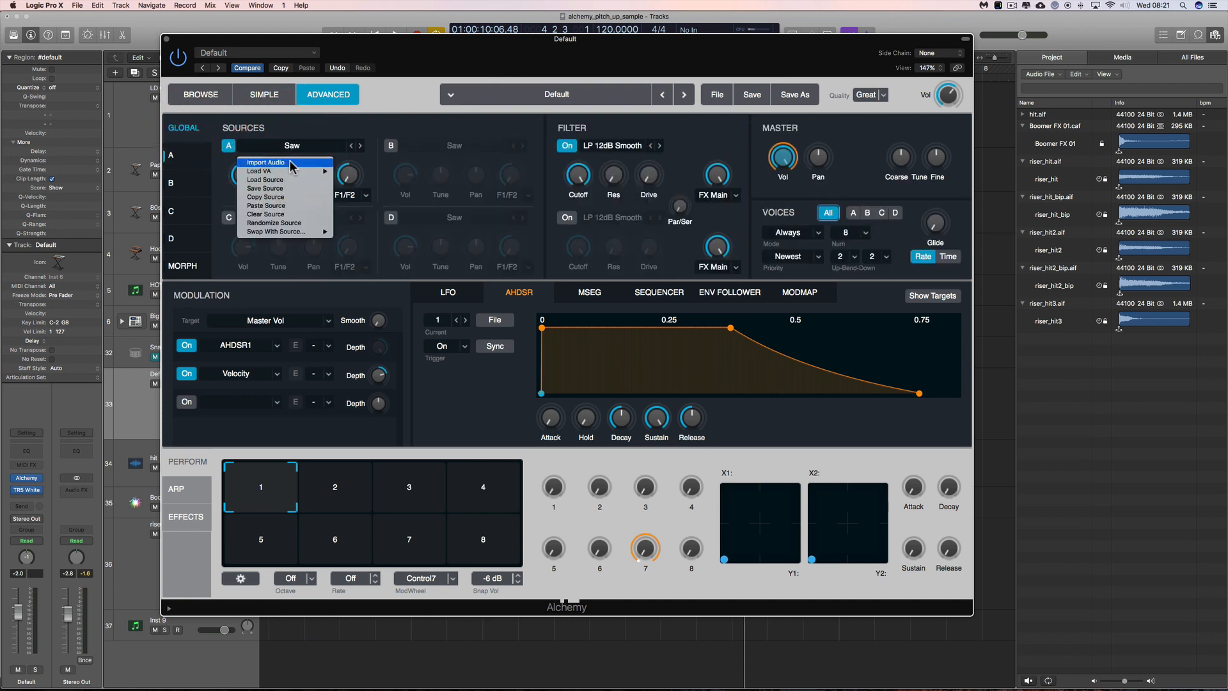
left_click(289, 163)
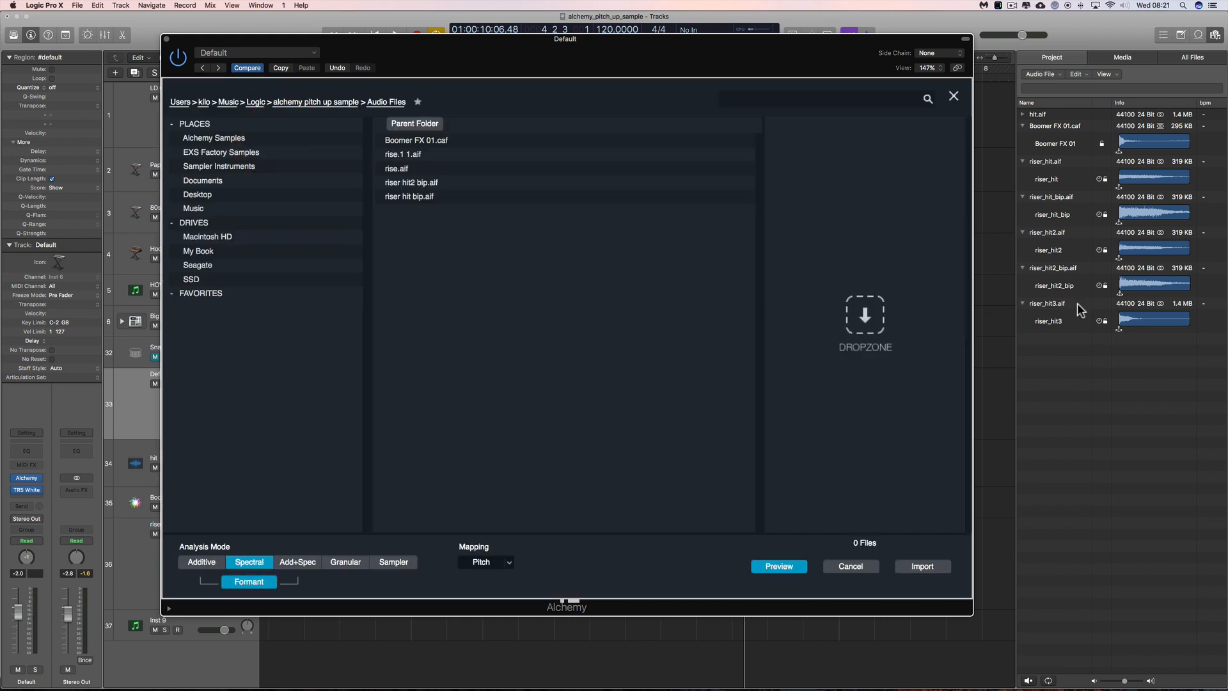
mouse_move(1063, 324)
left_mouse_down()
mouse_move(887, 320)
mouse_move(1045, 321)
left_mouse_up()
left_click(165, 39)
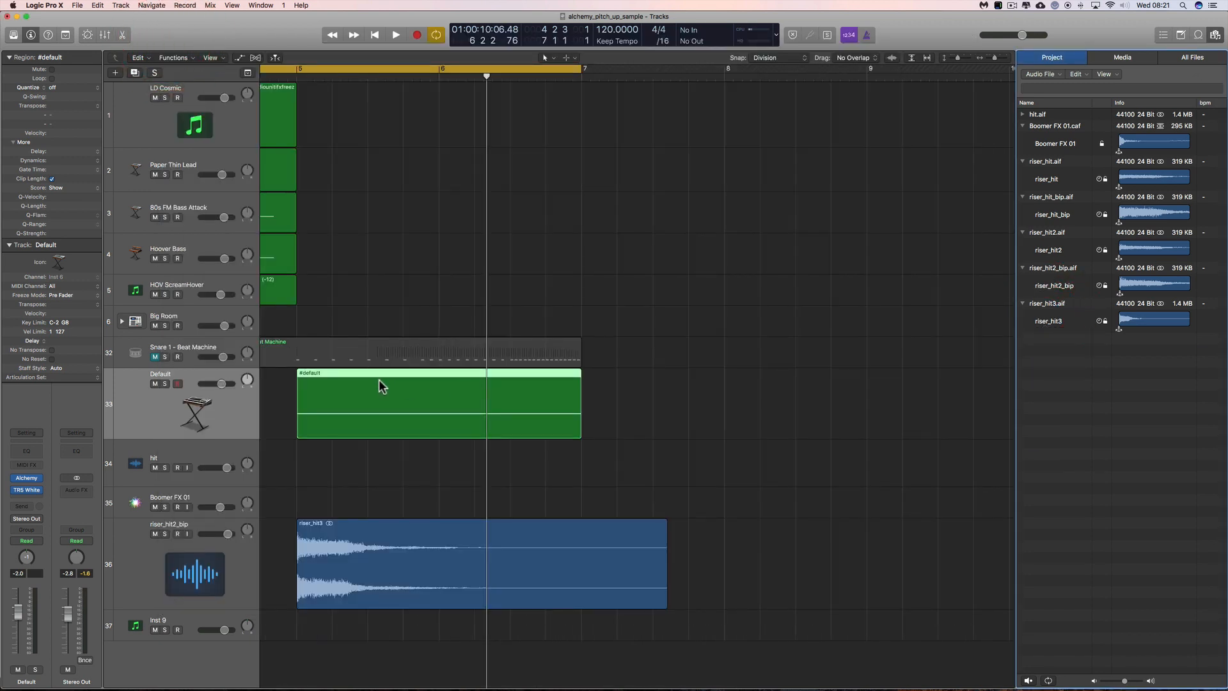
- Play the transition into riser_hit3 with the Default riser track temporarily muted
scroll(403, 447, "left", 3)
left_click(419, 532)
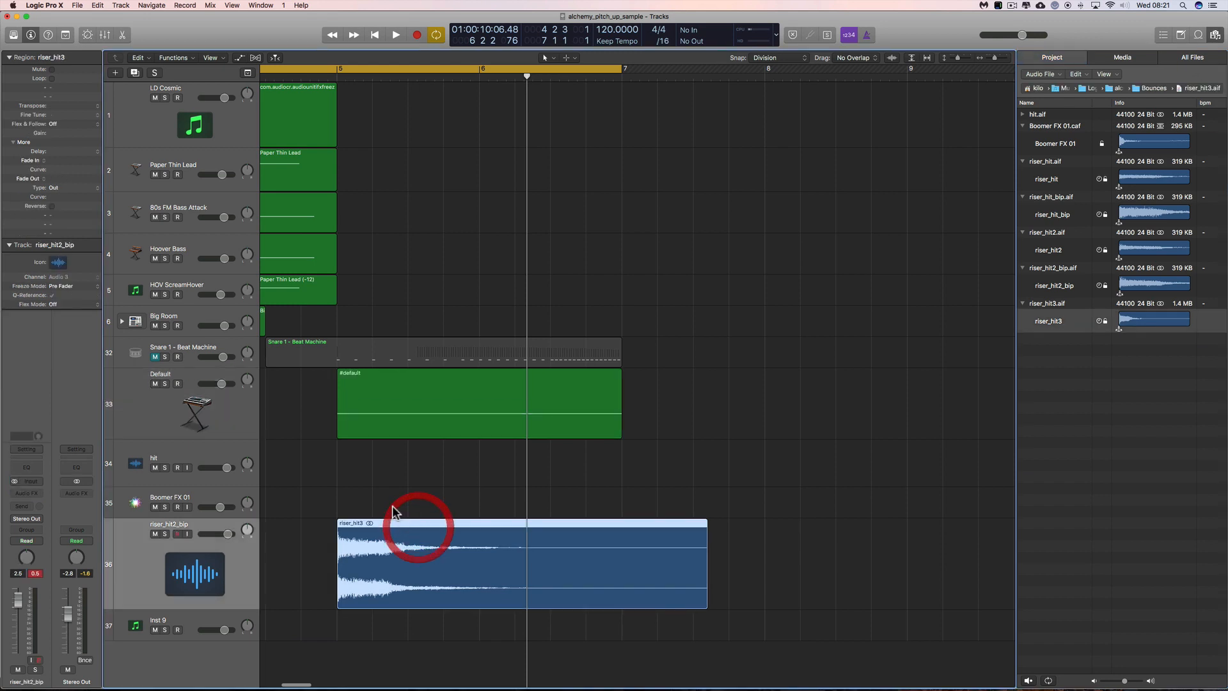
left_click(155, 384)
key("space")
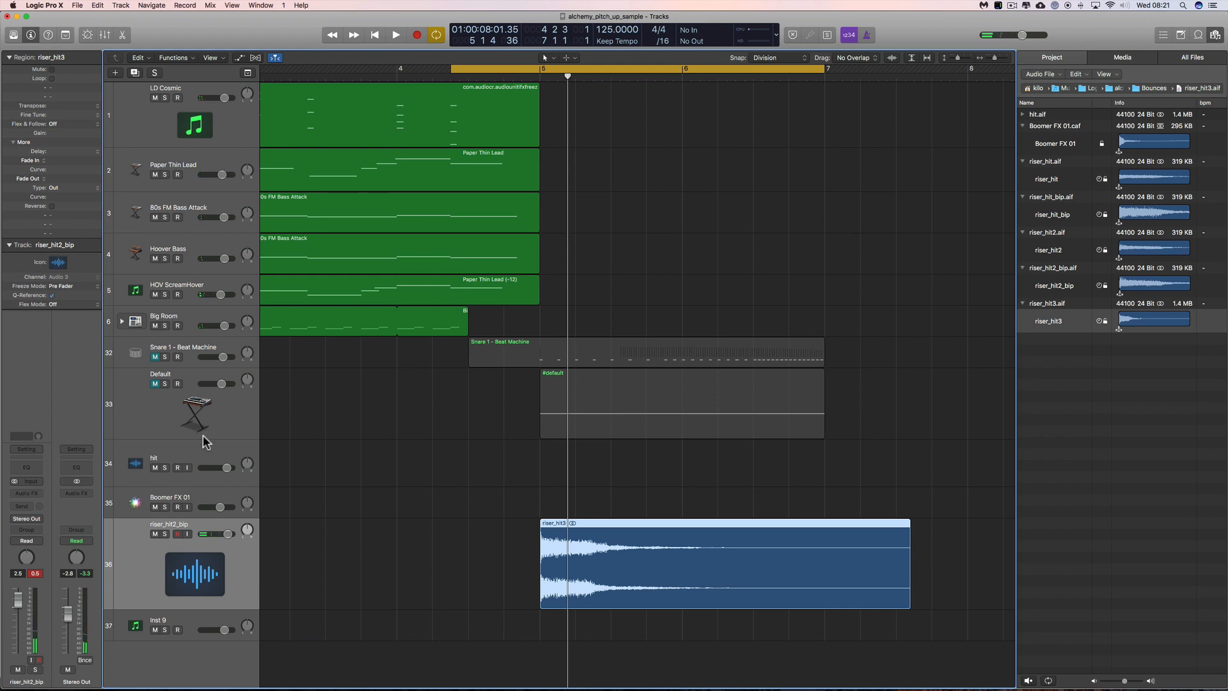
left_click(213, 409)
left_click(155, 384)
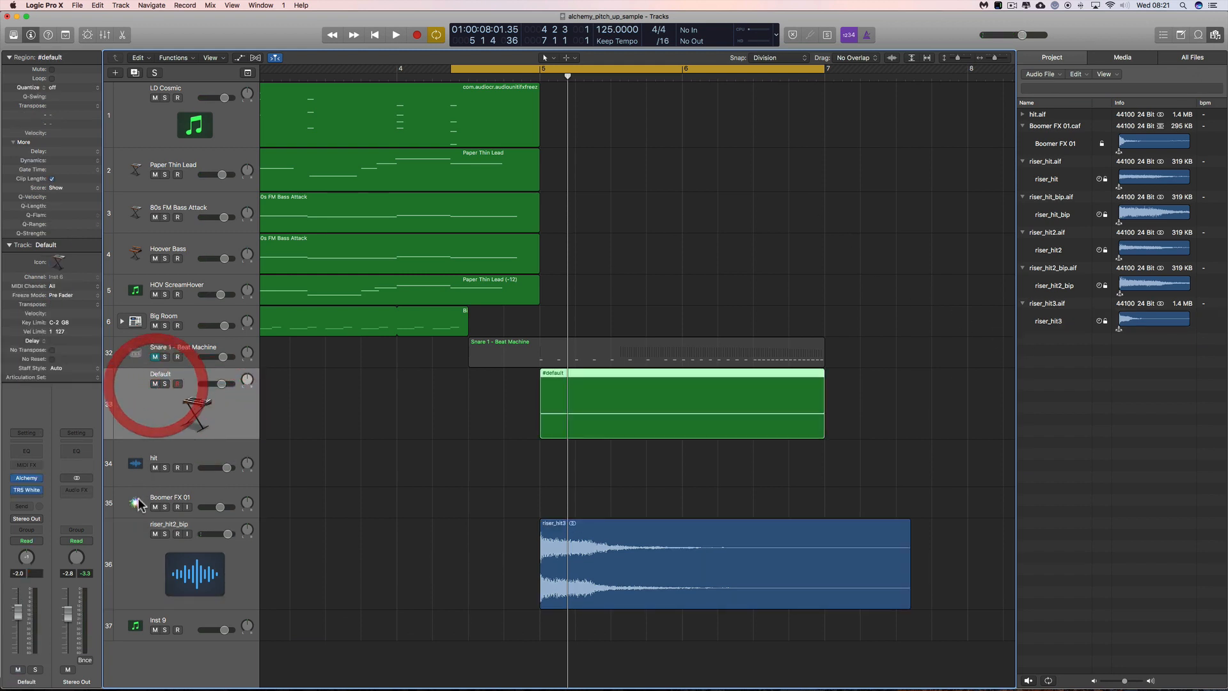
- Mute the riser_hit2_bip track and import riser_hit3 into Alchemy's source A on the Default track using the Sampler analysis mode
left_click(155, 534)
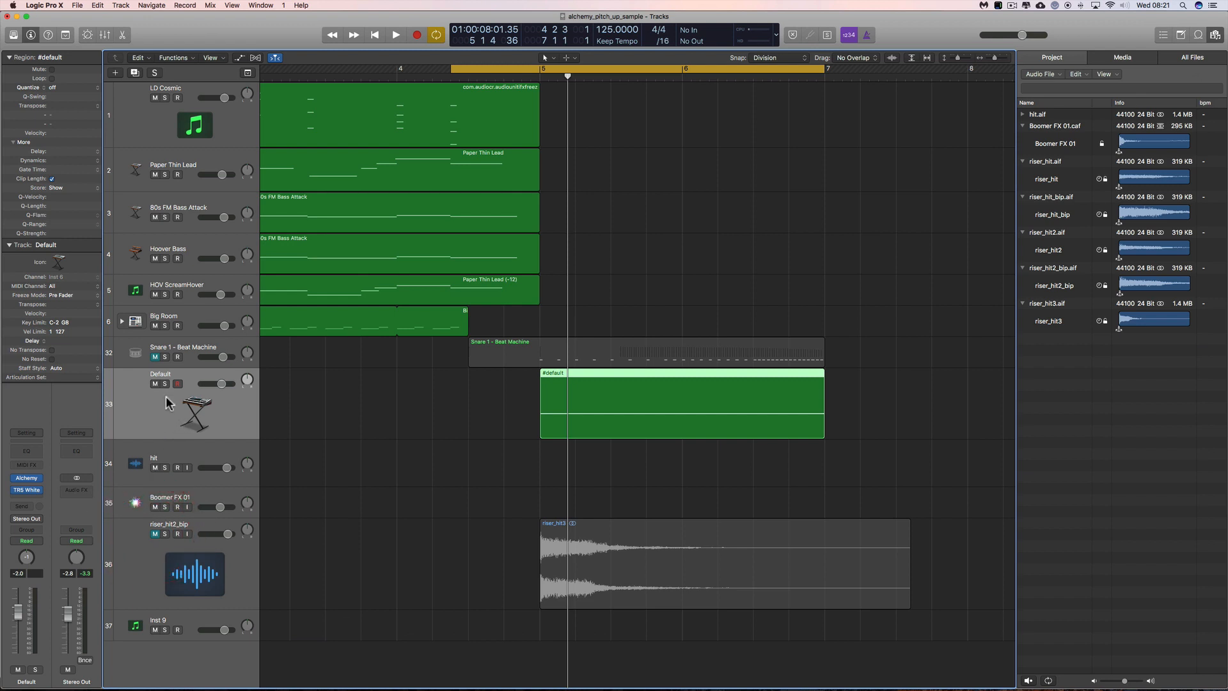
mouse_move(29, 477)
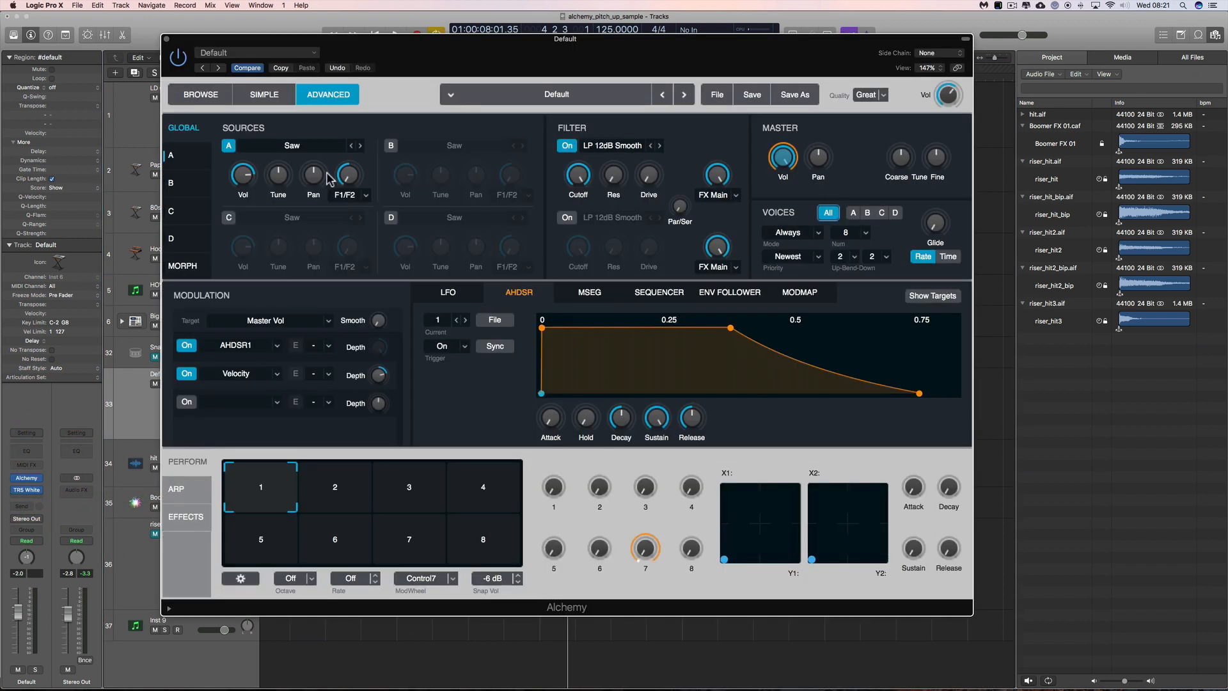
left_click(295, 152)
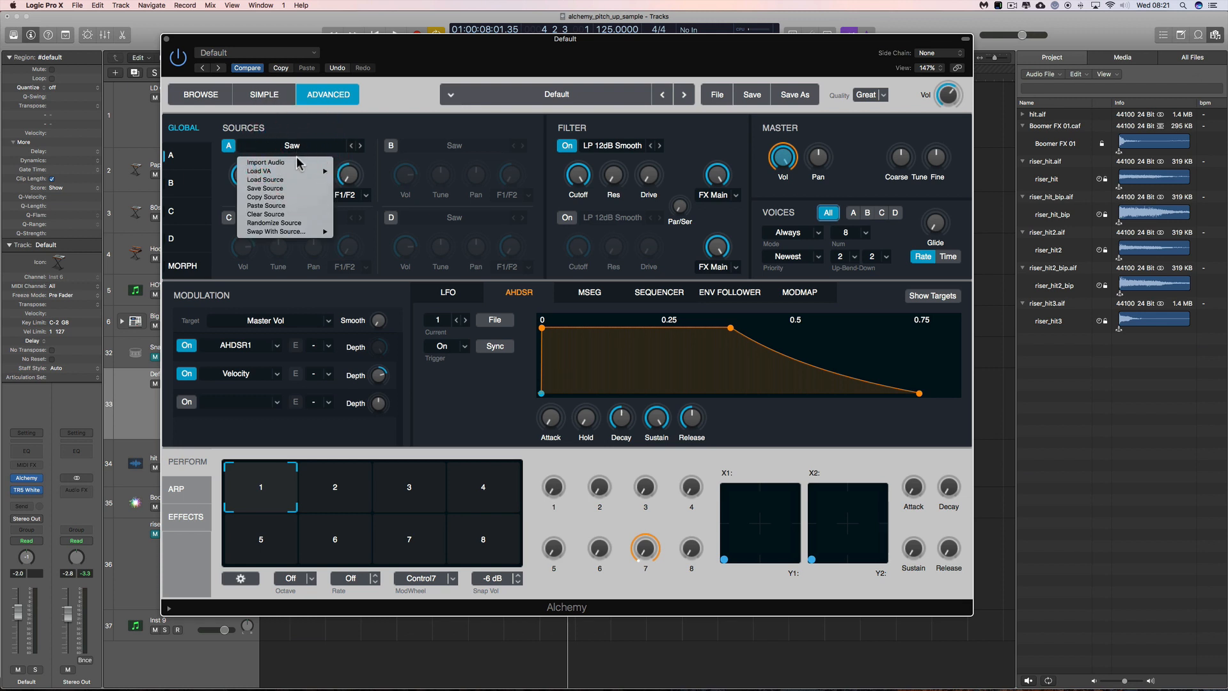
left_click(299, 163)
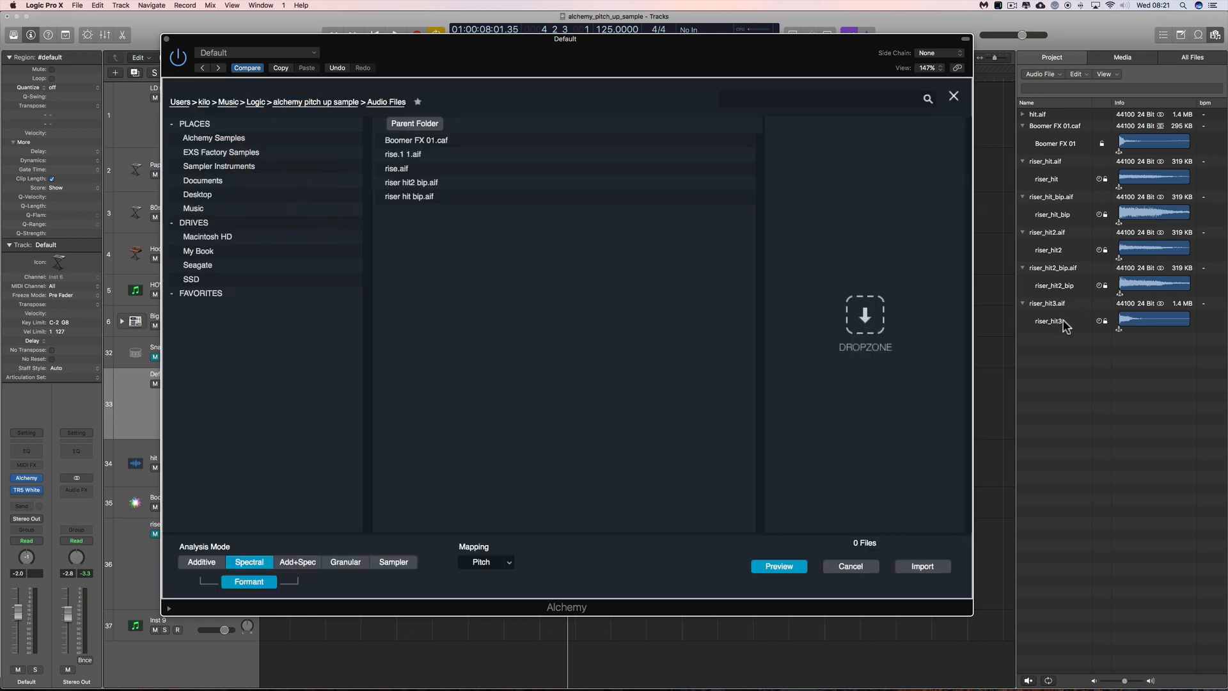
left_click_drag(1063, 320, 868, 226)
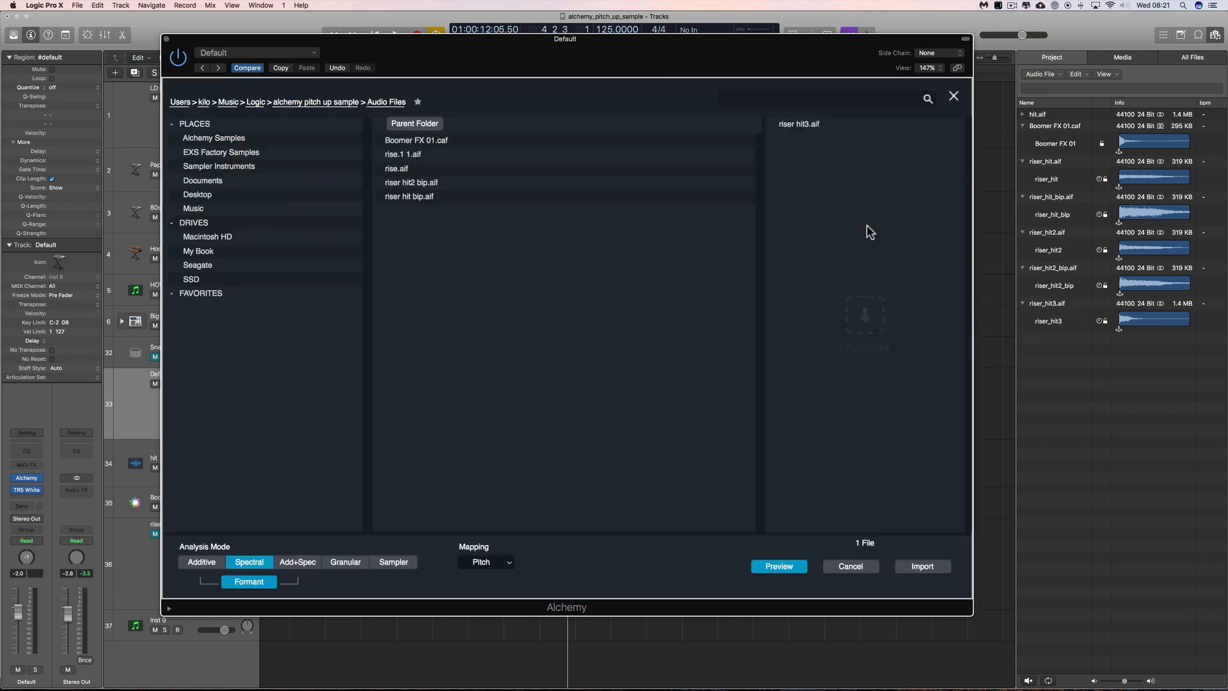
left_click(804, 126)
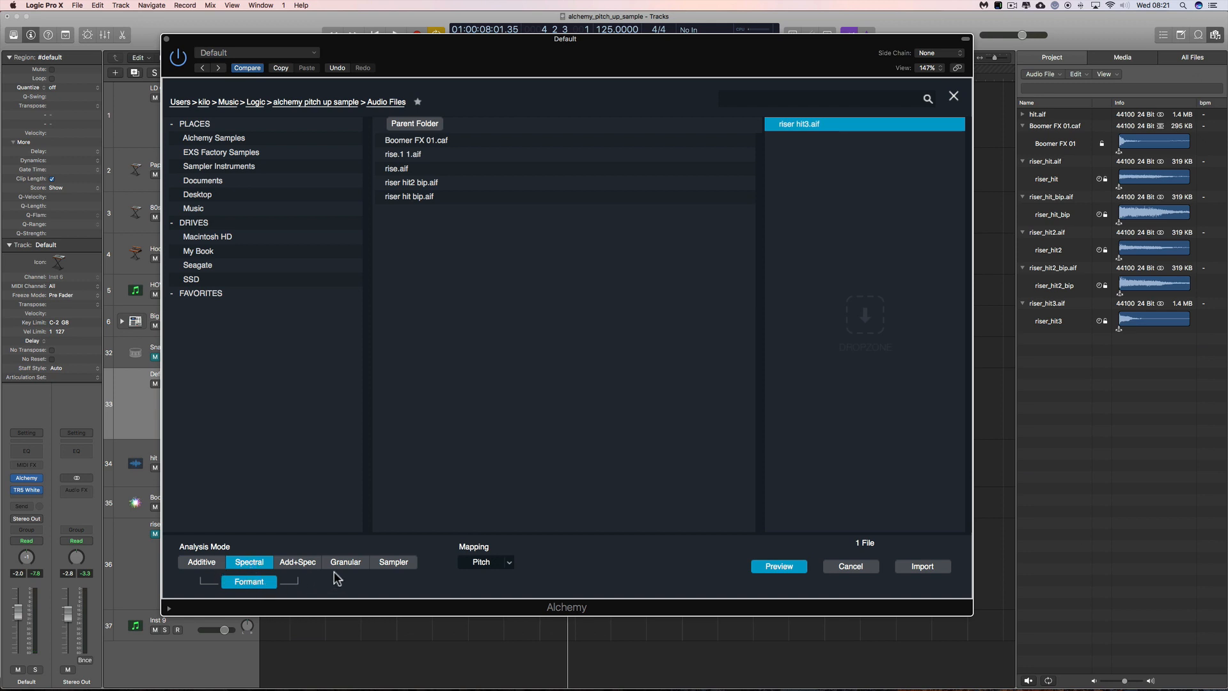
left_click(387, 561)
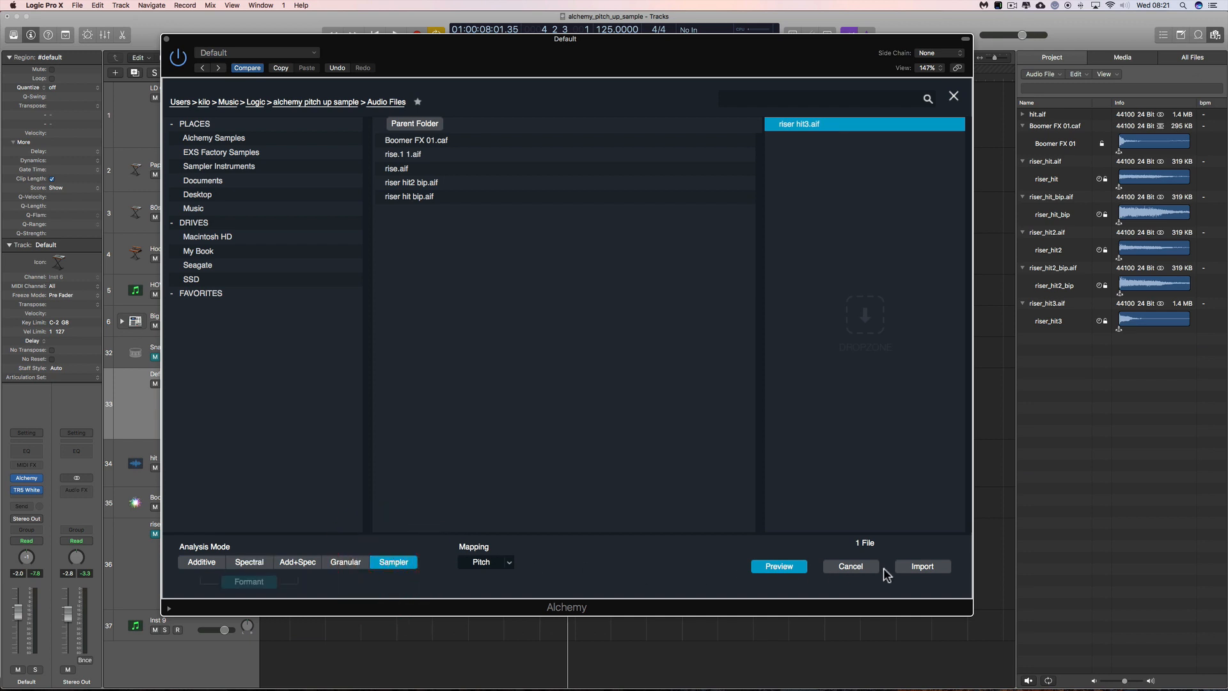
left_click(922, 567)
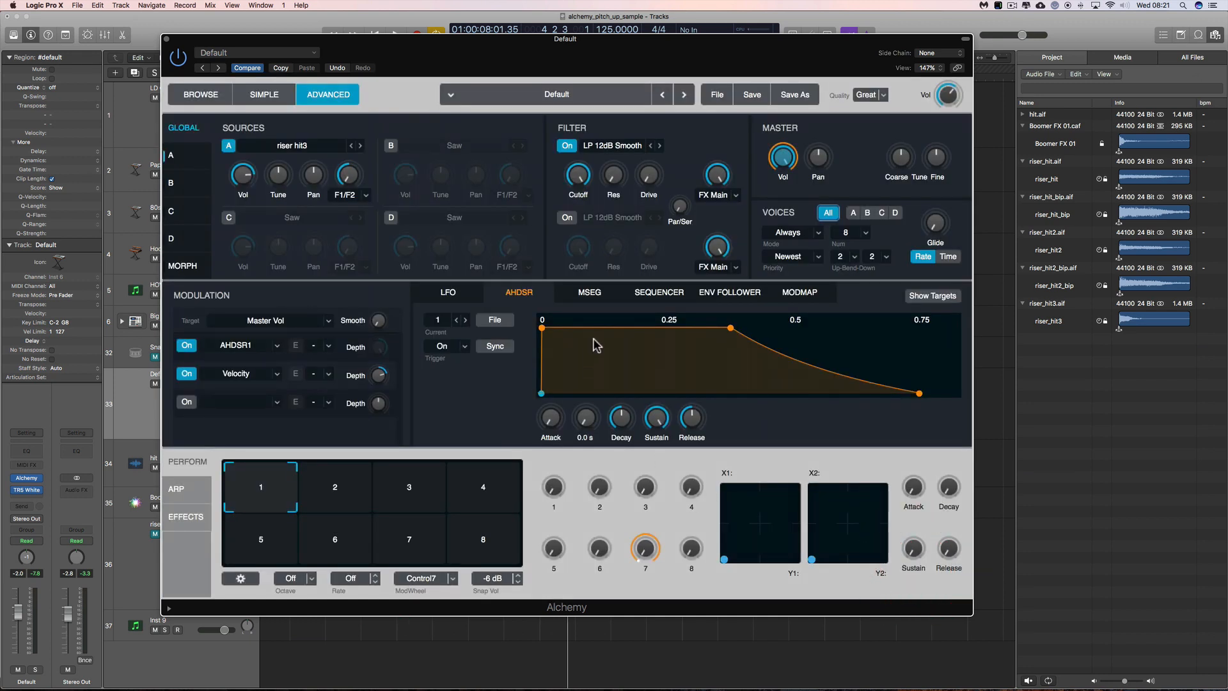
- Show source A's settings and play the transition with the Alchemy window moved clear of the riser regions
left_click(202, 164)
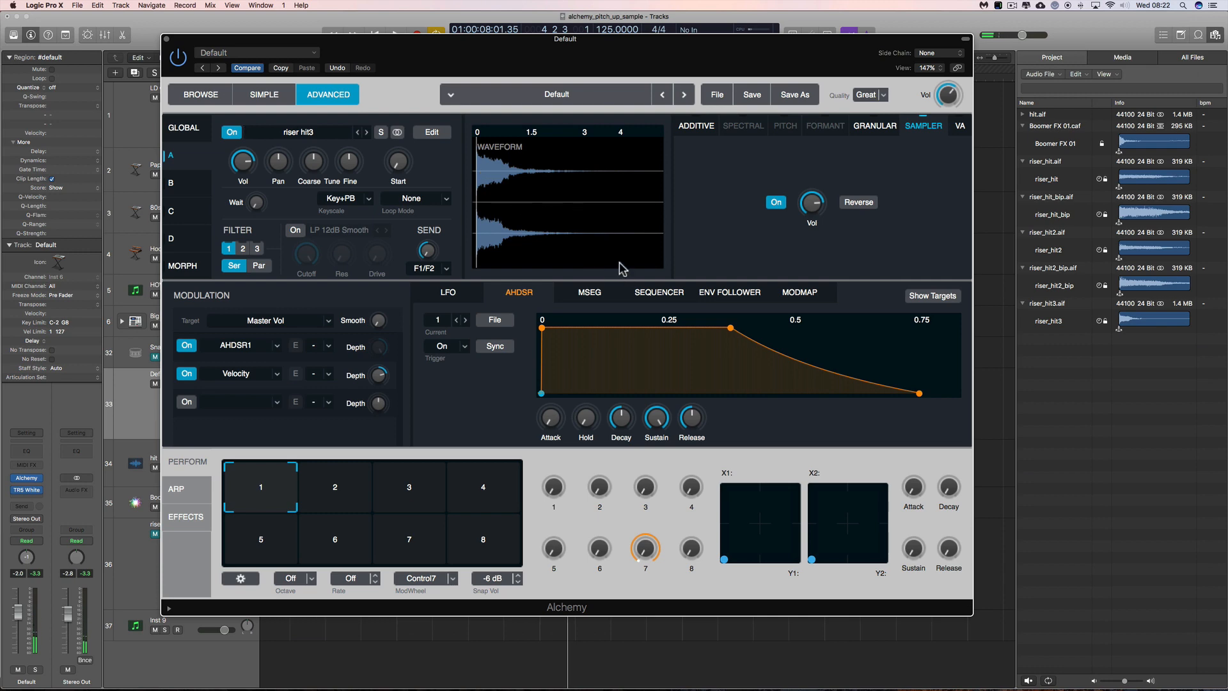
left_click_drag(564, 47, 610, 497)
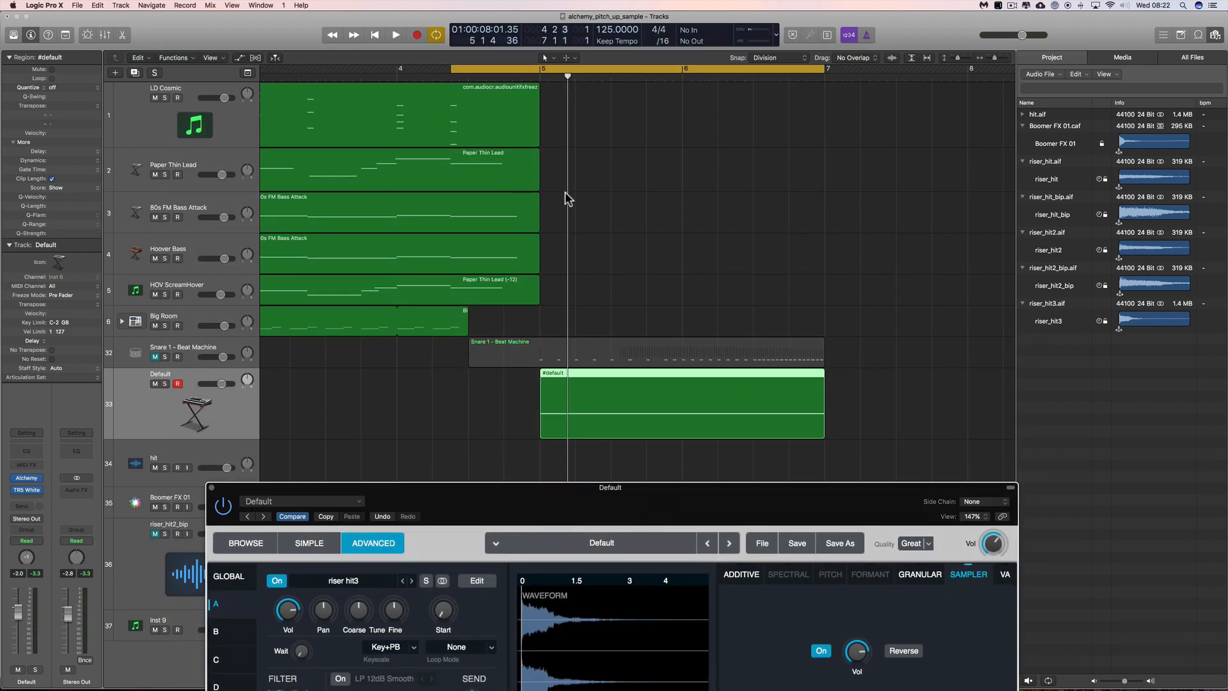
key("space")
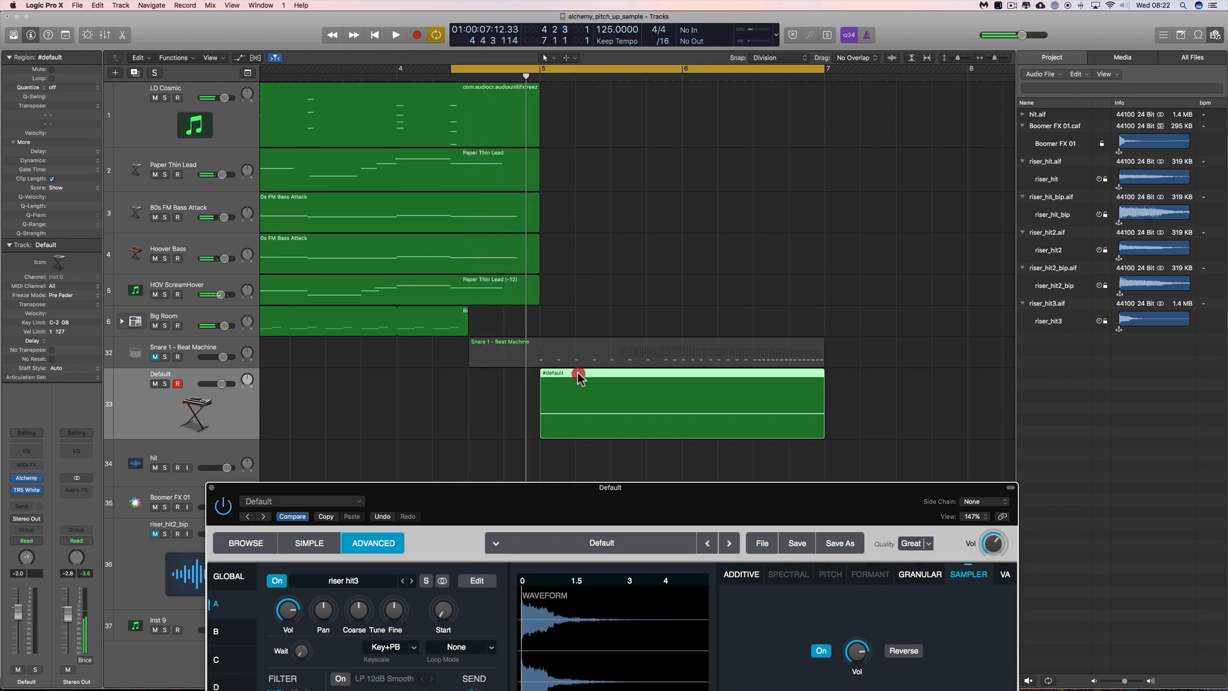
- Select the Snare 1 and default regions together and shift both about half a beat earlier in the arrangement
left_click(579, 374)
left_click_drag(588, 311, 584, 392)
key("space")
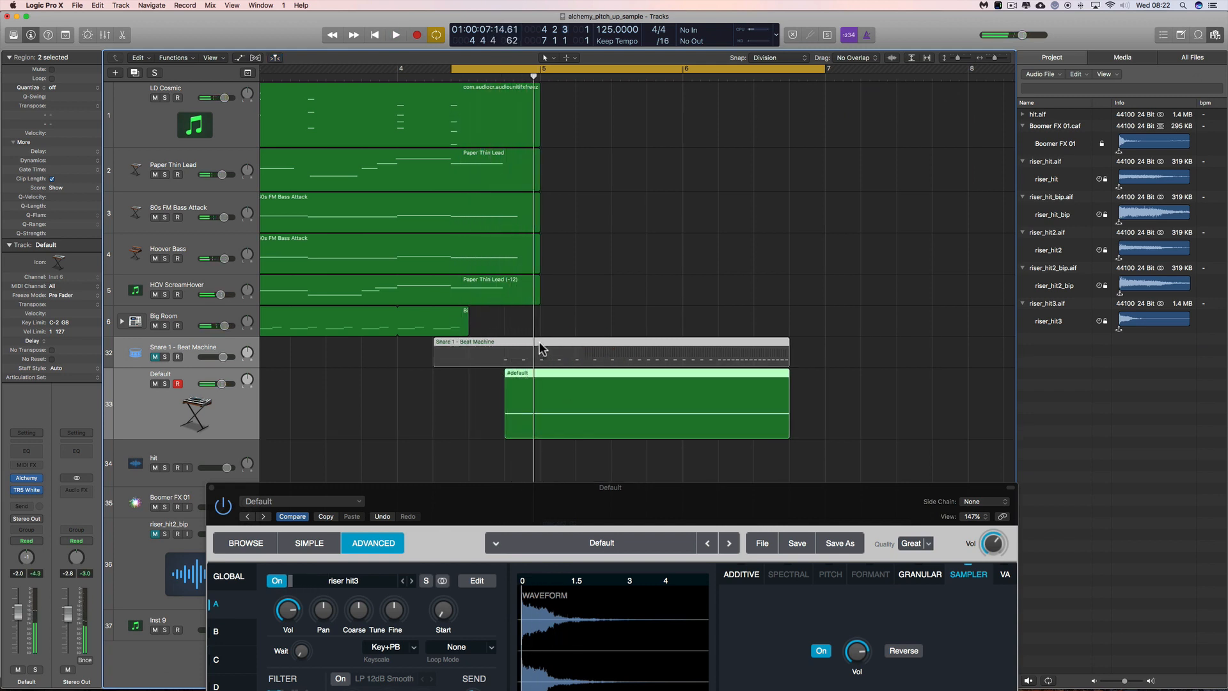
left_click_drag(539, 344, 553, 343)
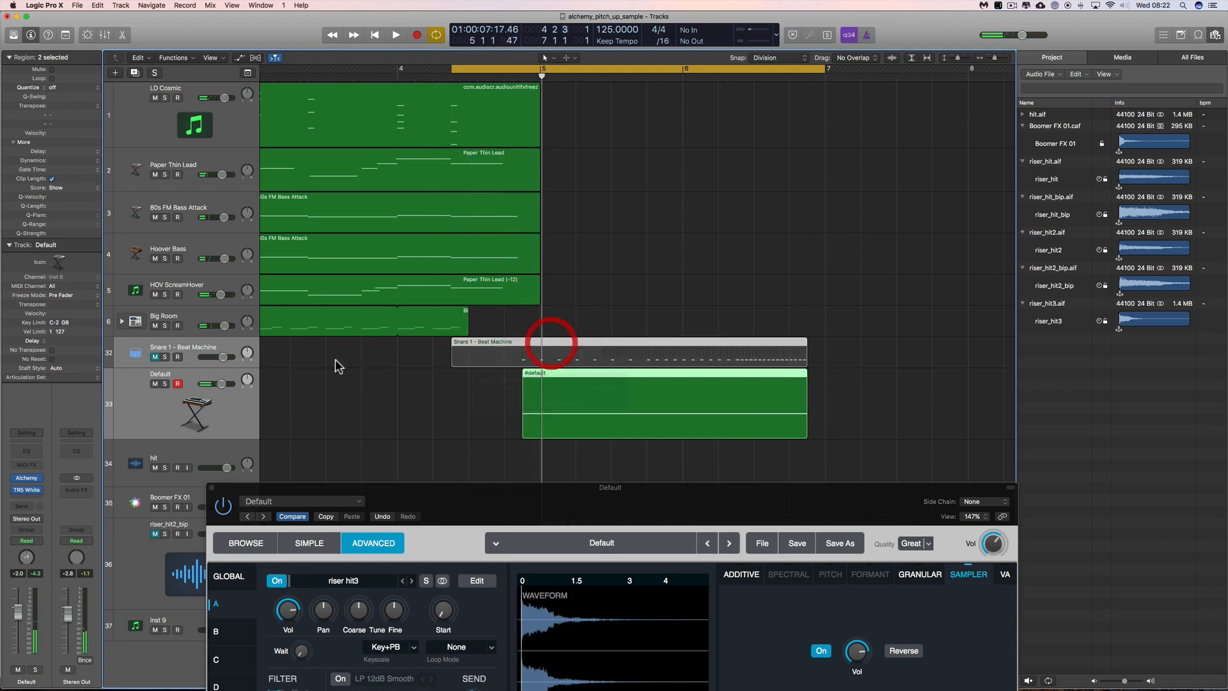
- Unmute the Snare 1 - Beat Machine track and play the transition to check the timing of the snare and riser
key("space")
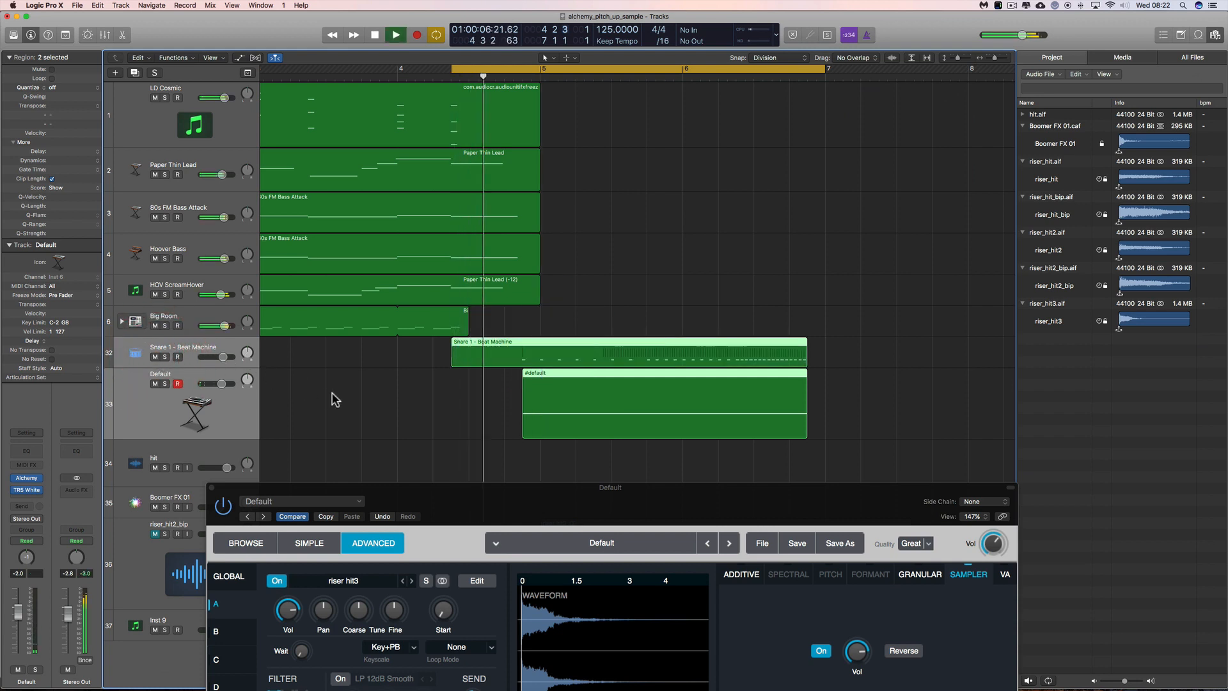
key("space")
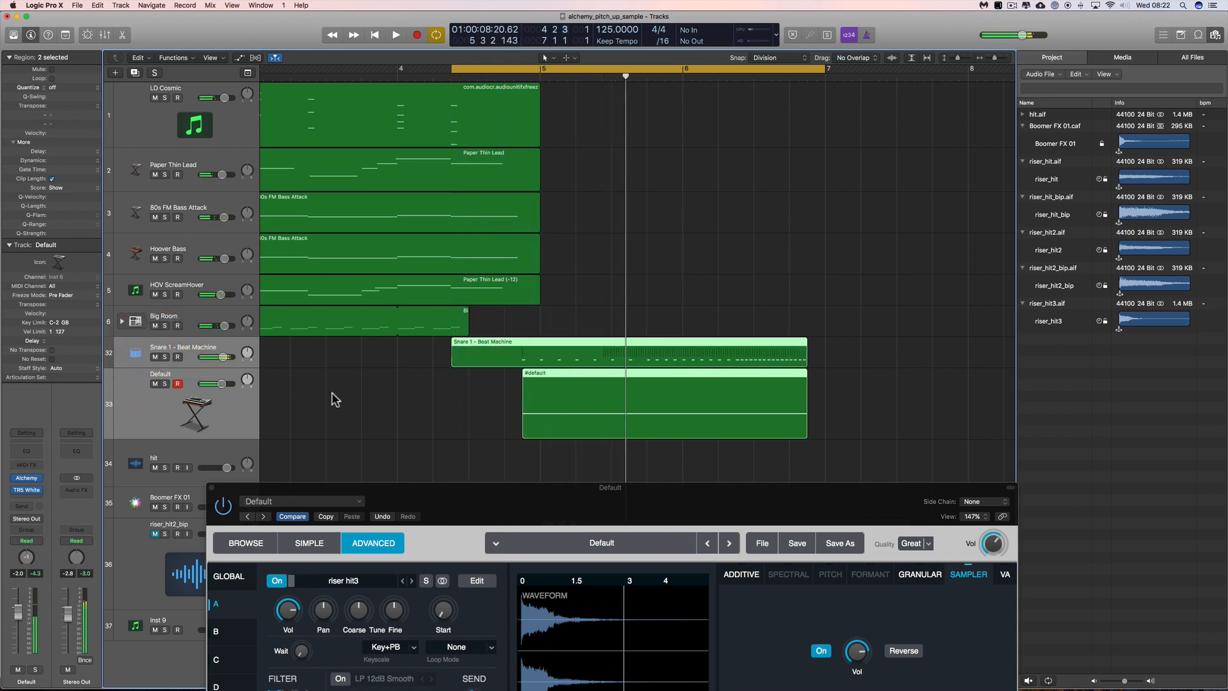
key("space")
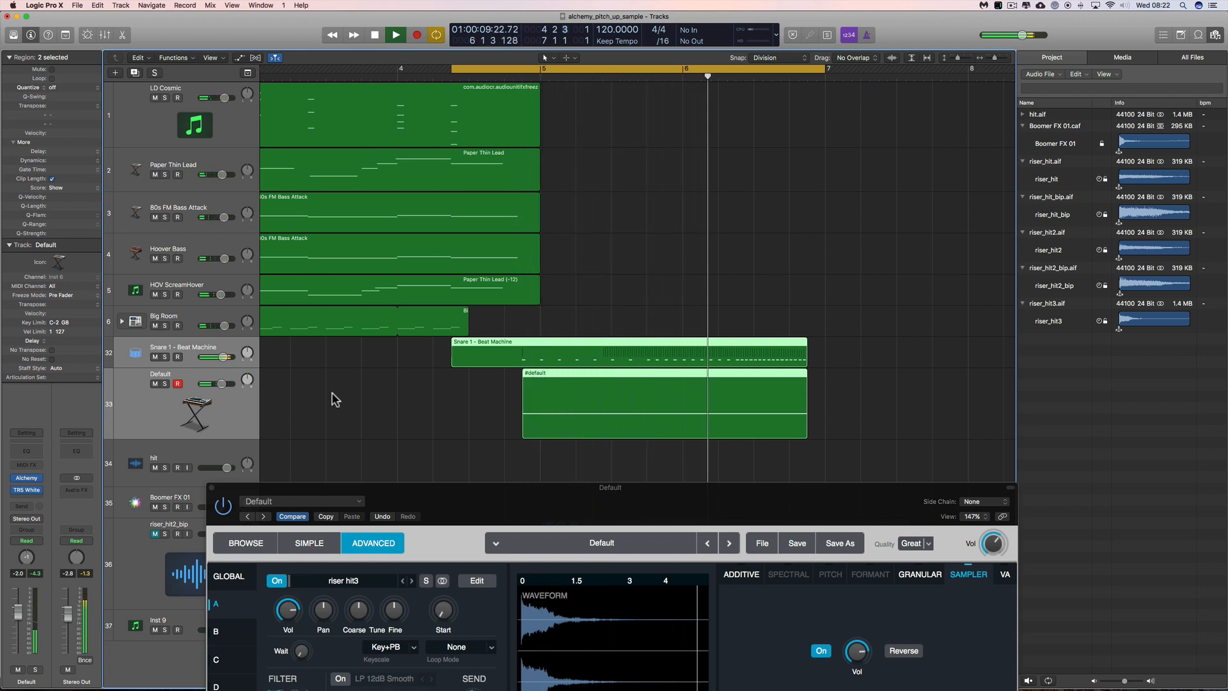
key("space")
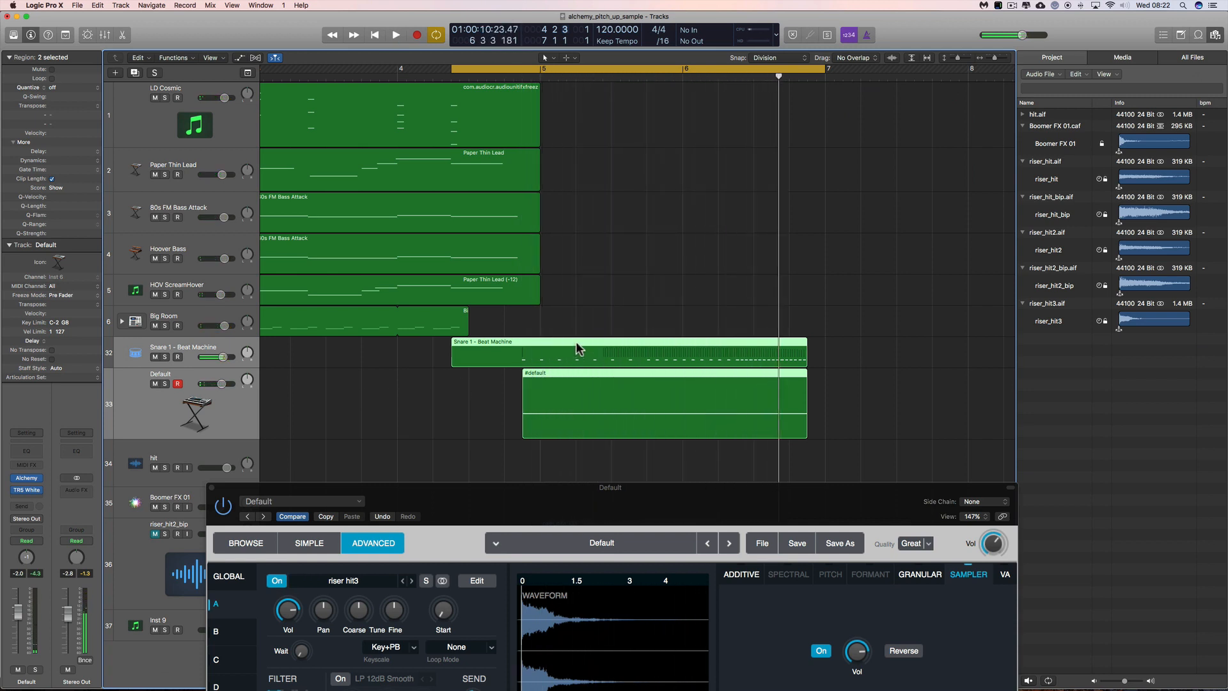
- Move the Snare 1 and default regions one more beat earlier and play the transition
left_click_drag(577, 347, 549, 345)
key("space")
key("space")
key("space")
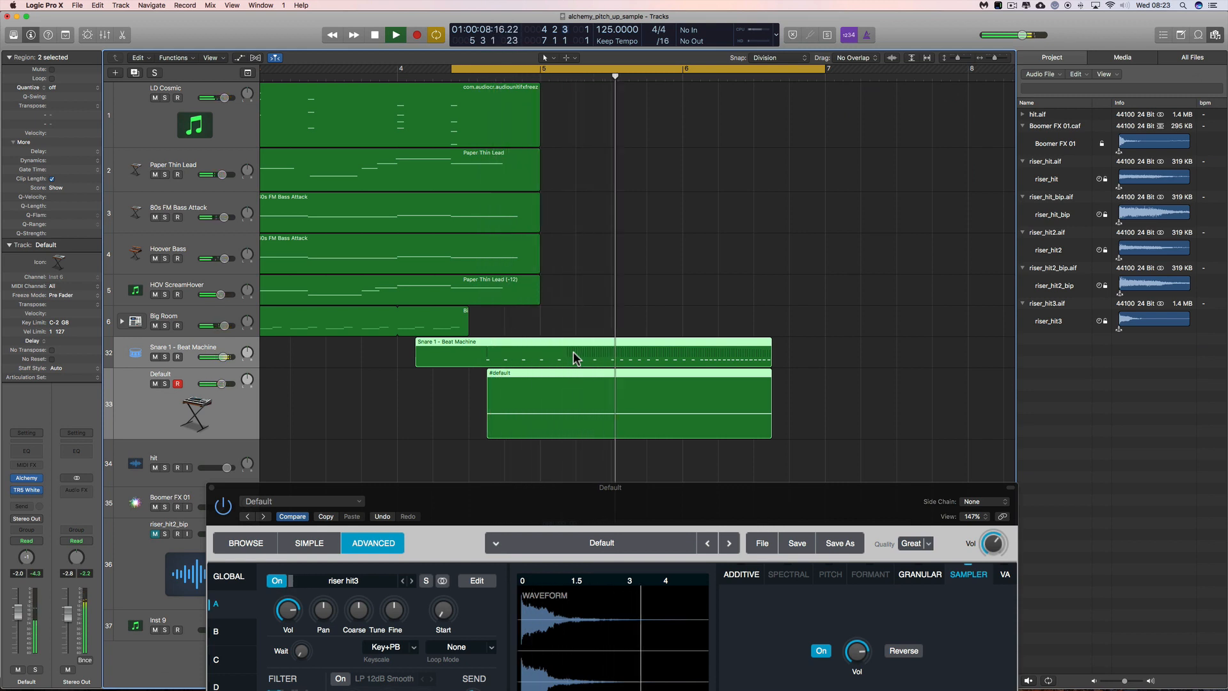
key("space")
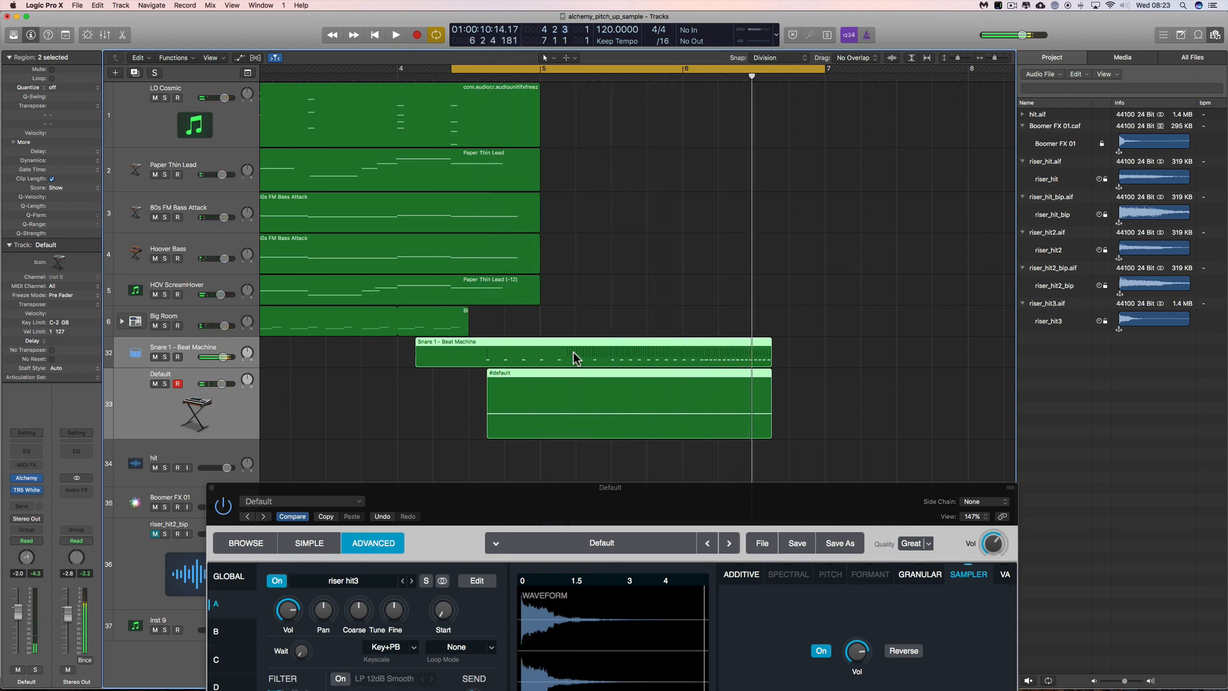
- Shift both regions another half beat earlier so the snare region starts at bar 4, and play the result
scroll(573, 351, "right", 1)
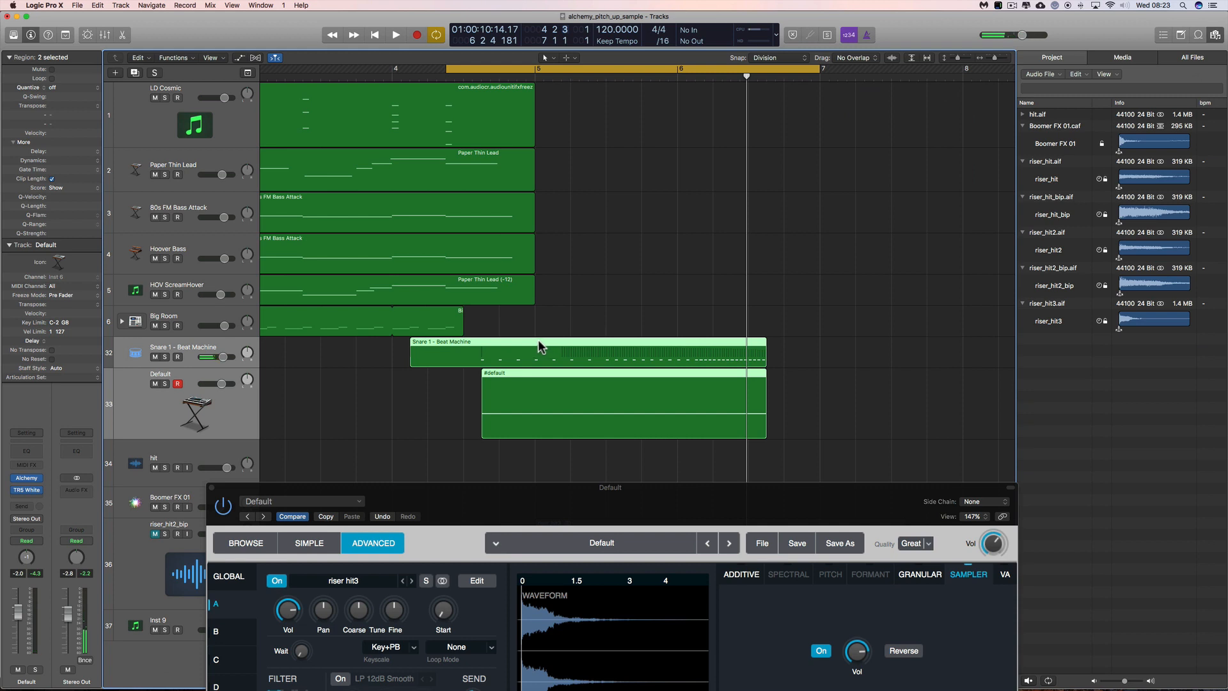
left_click_drag(539, 346, 524, 349)
key("space")
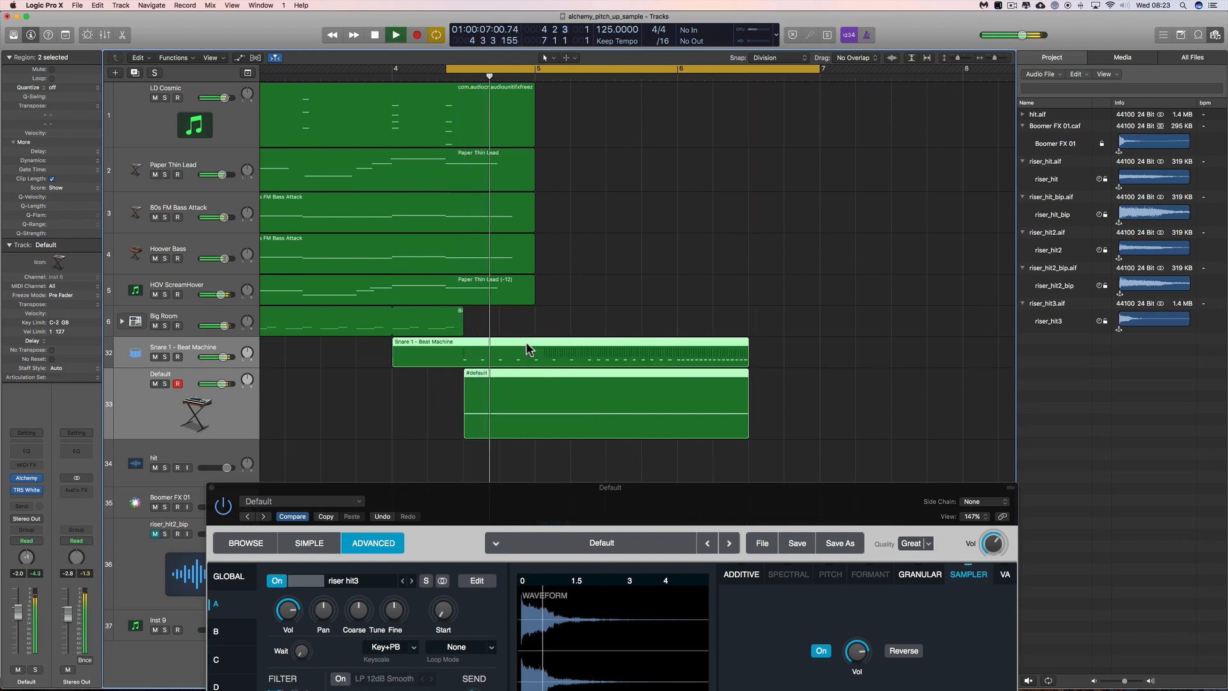
scroll(526, 349, "left", 1)
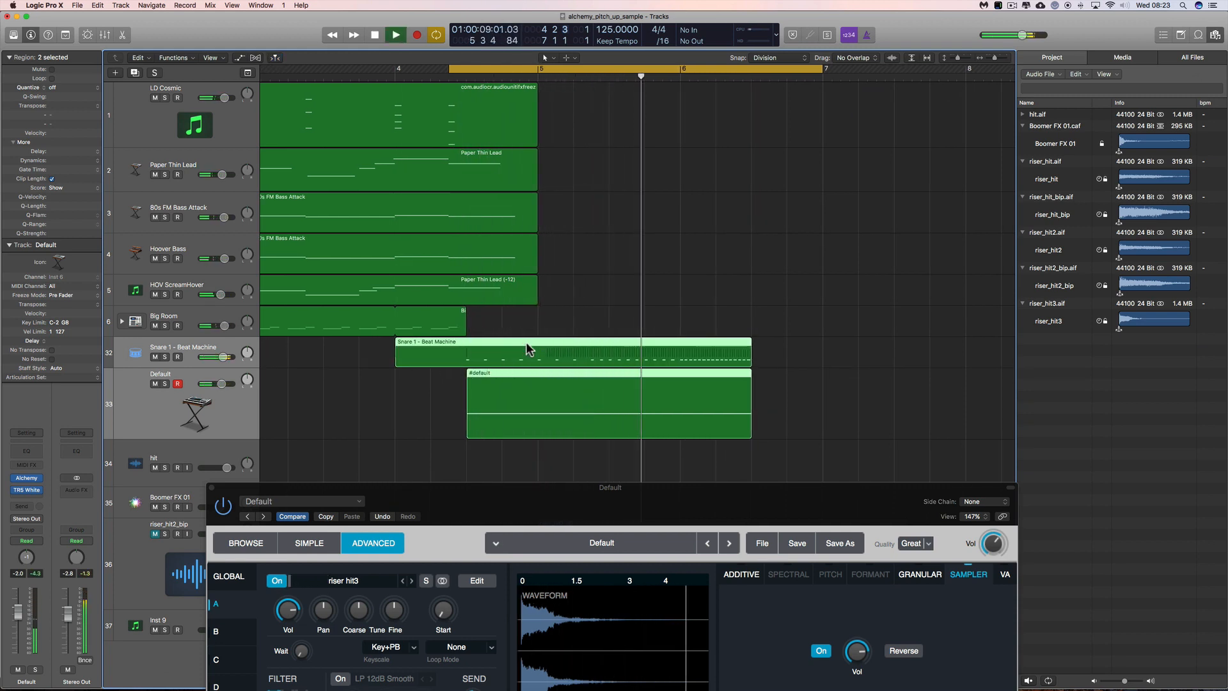
key("space")
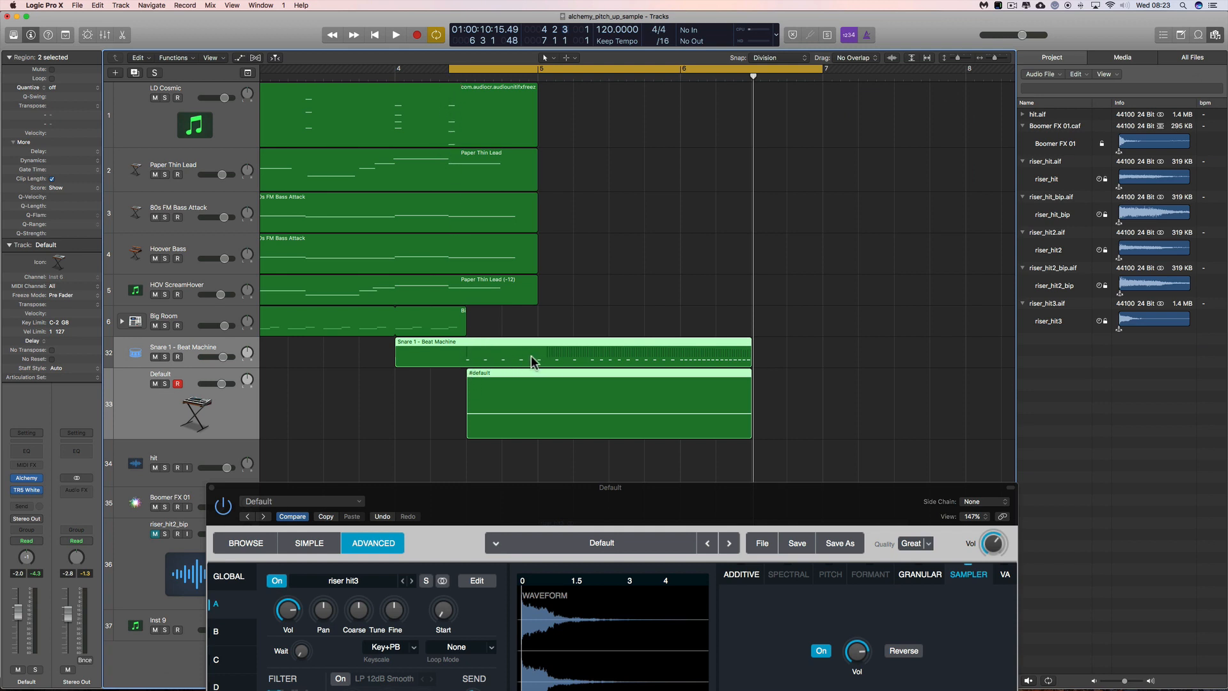
key("space")
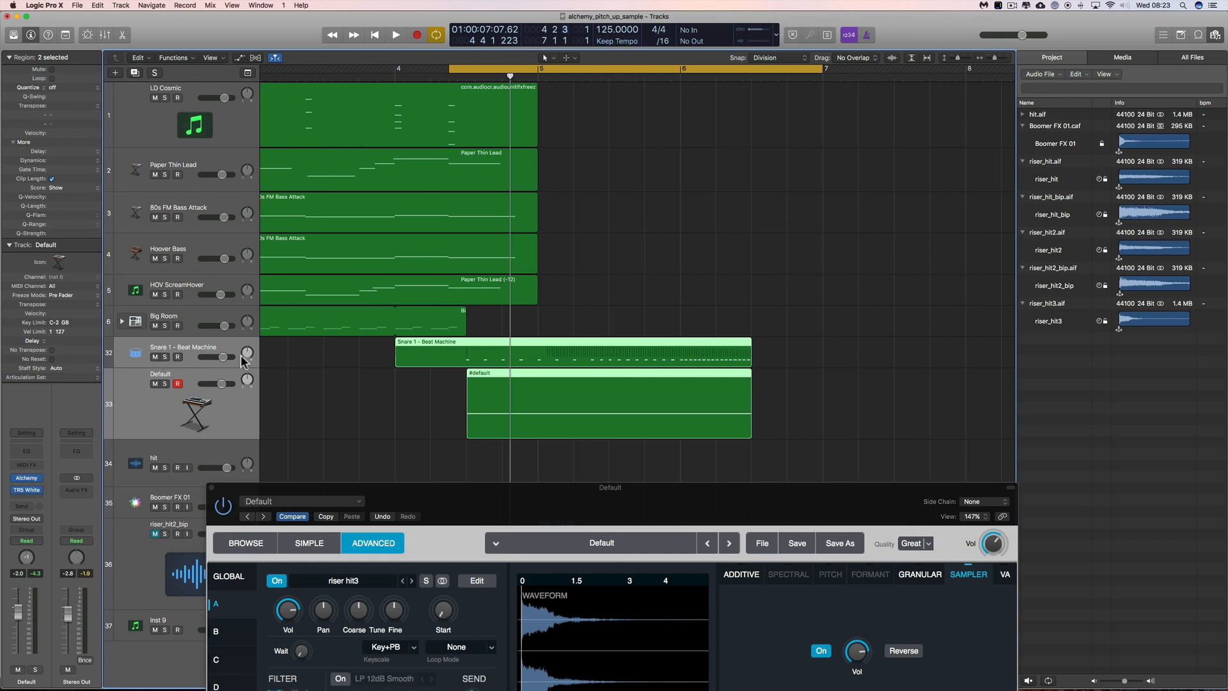
- Mute the Snare 1 - Beat Machine track and play the transition with more of the Alchemy window in view
left_click(217, 350)
left_click(155, 357)
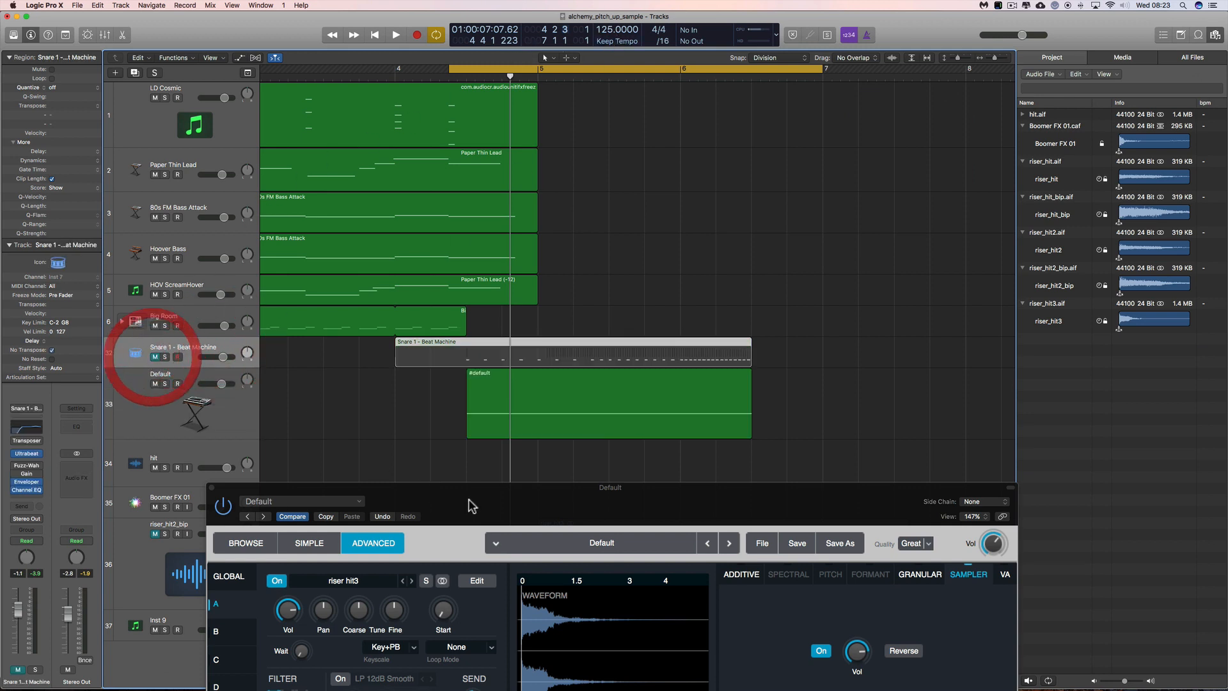
left_click_drag(477, 502, 491, 425)
key("space")
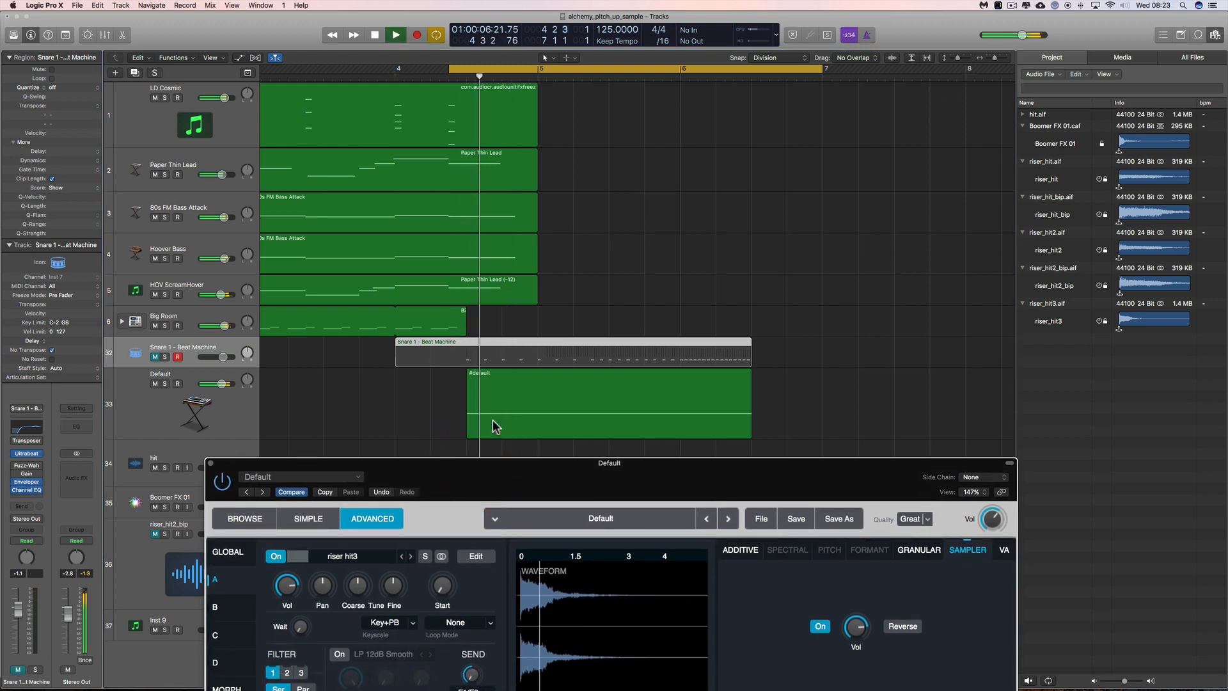
key("space")
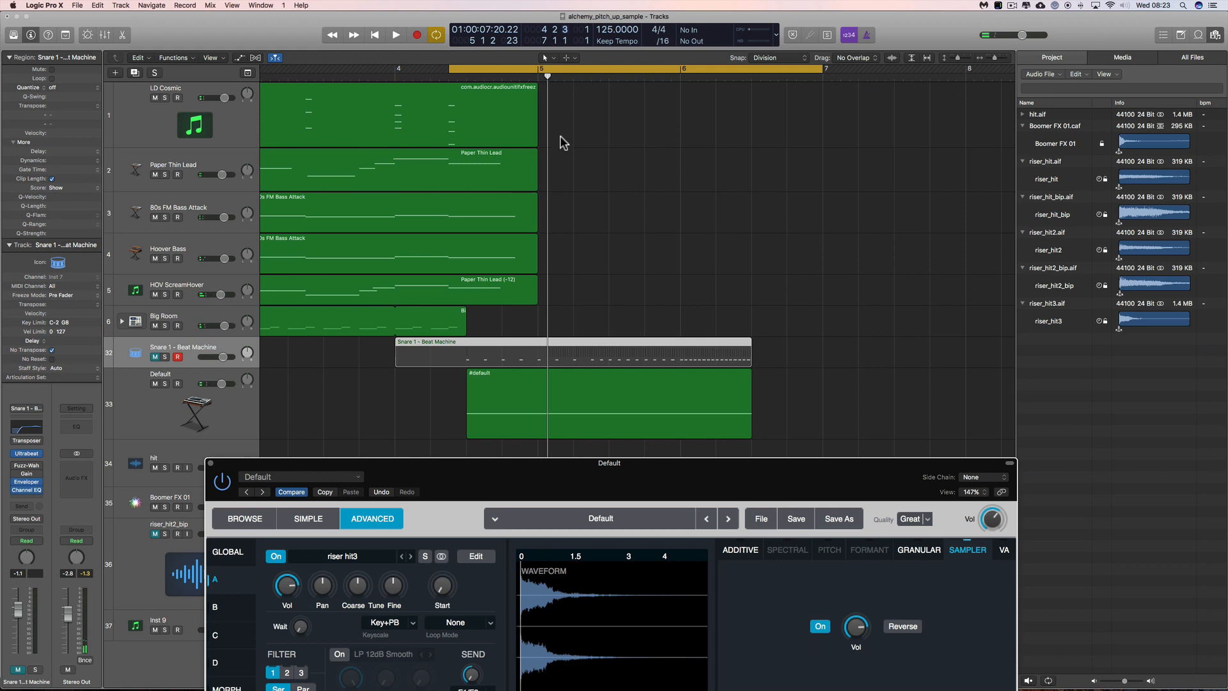
- Temporarily solo the Default riser track and play it on its own
left_click(166, 384)
key("space")
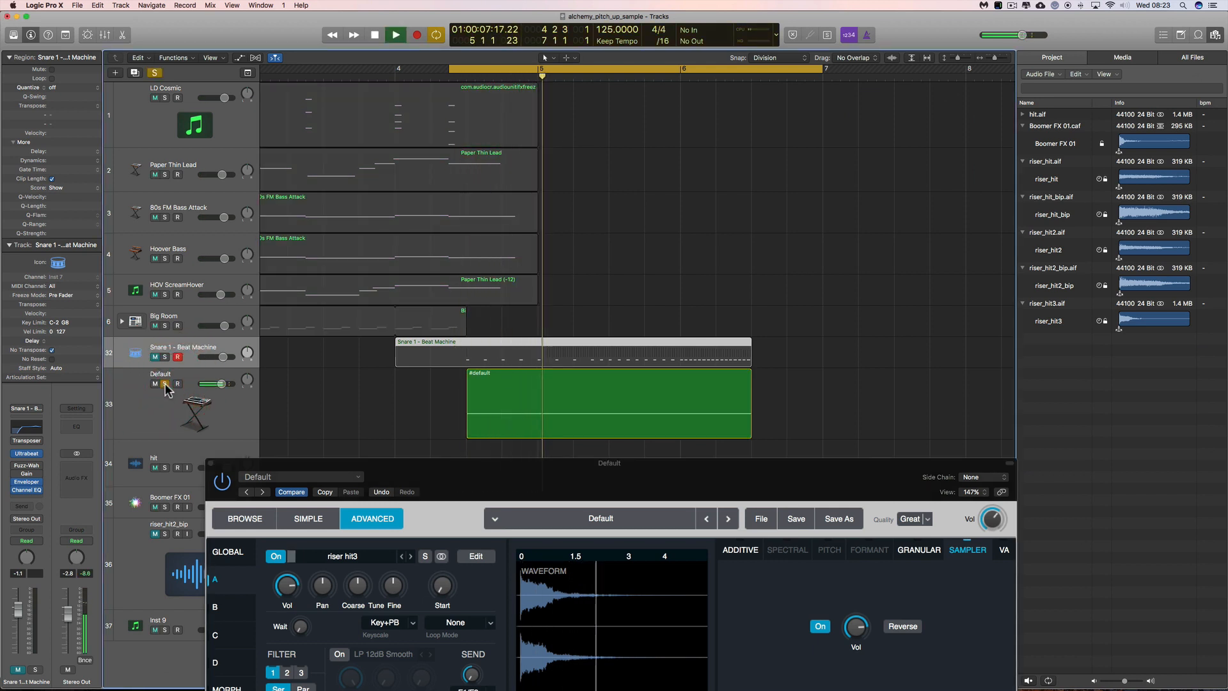
key("space")
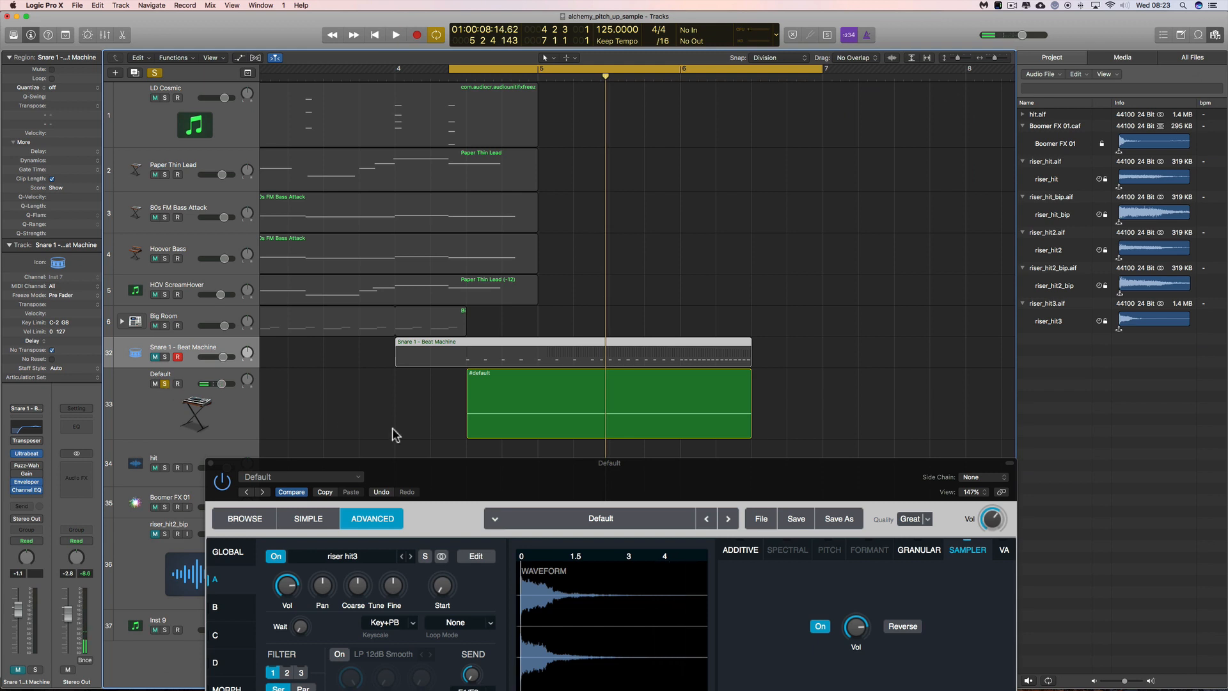
left_click(165, 384)
- Mute all tracks from LD Cosmic to Big Room and play the riser with source A's waveform in view
left_click_drag(494, 464, 495, 401)
left_click_drag(155, 98, 155, 325)
key("space")
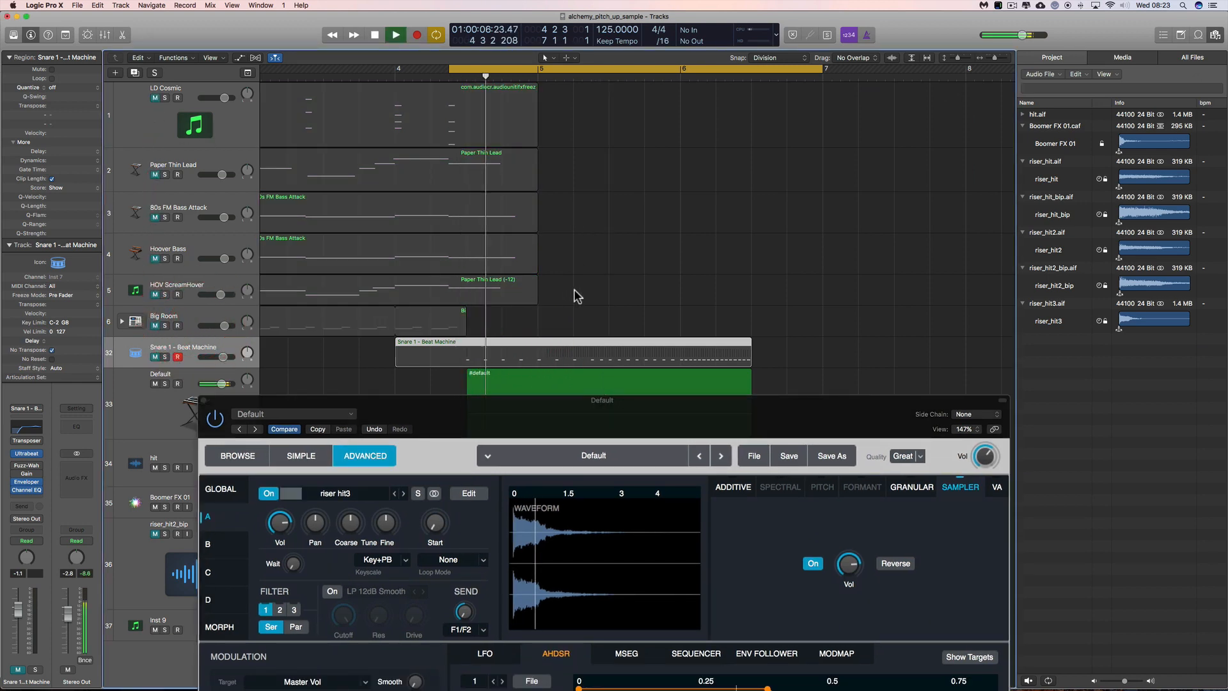
key("space")
- Play the riser with the full Alchemy window in view and set source A's loop mode to Start/Length
left_click_drag(651, 408, 616, 104)
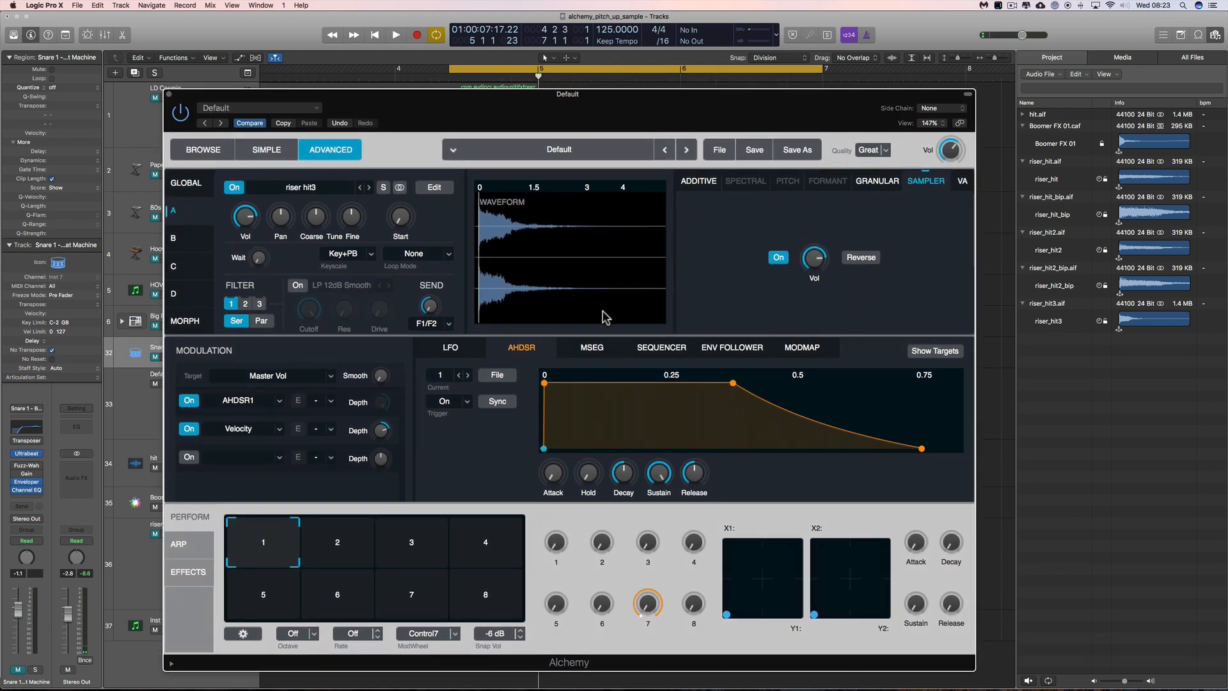
key("space")
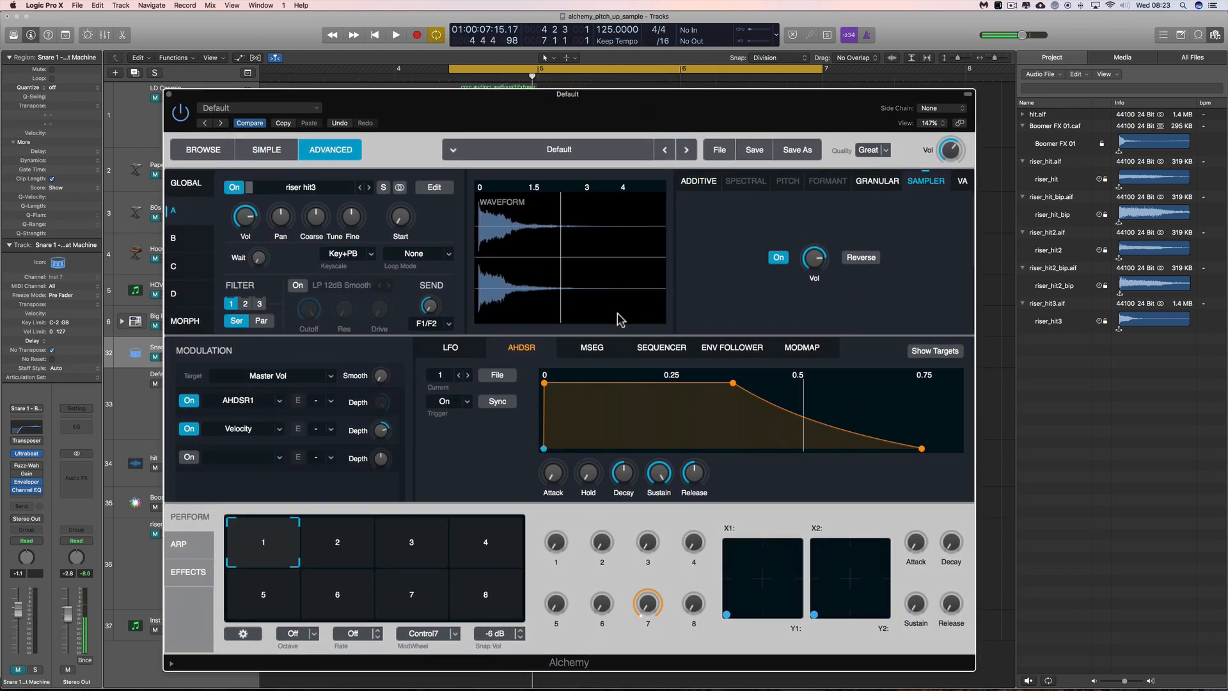
key("space")
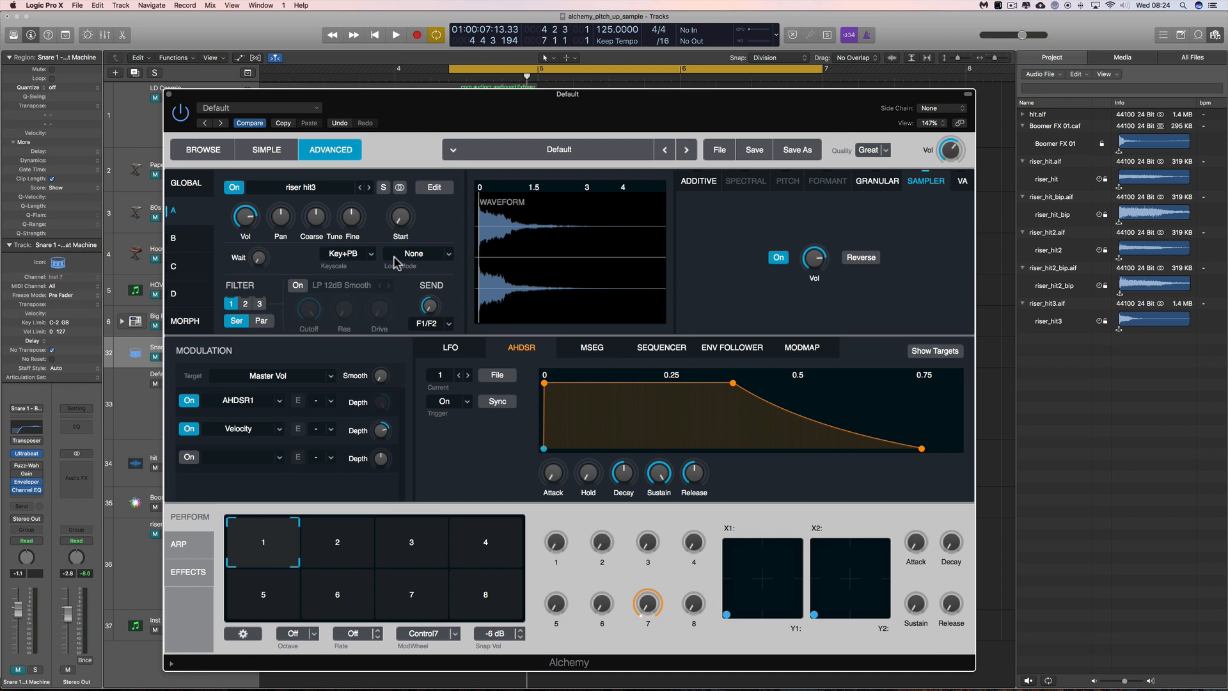
left_click(446, 256)
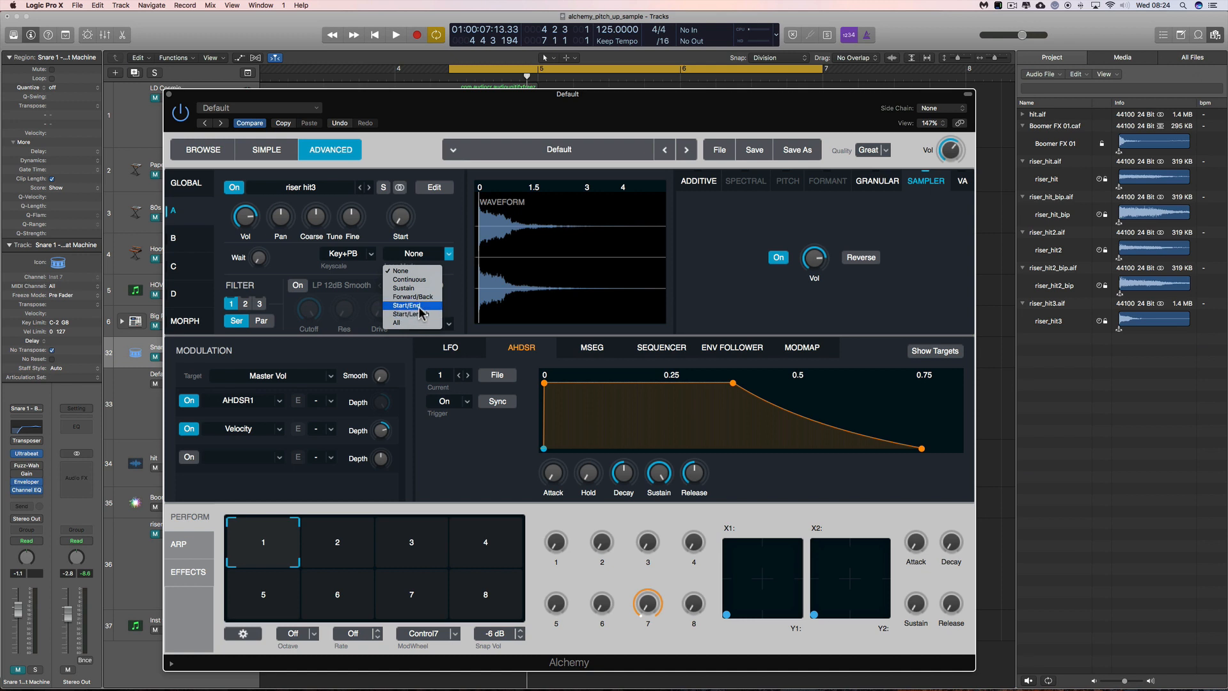
left_click(421, 314)
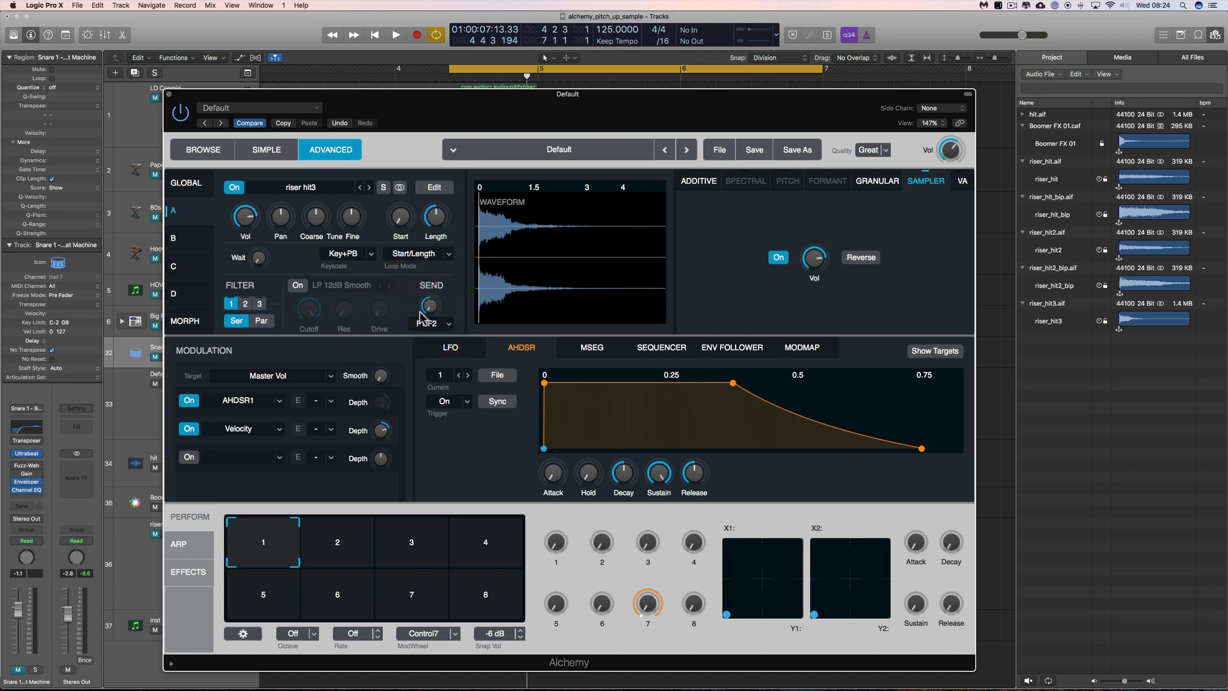
- Try the Start/End loop mode on source A and return it to Start/Length
left_click(435, 256)
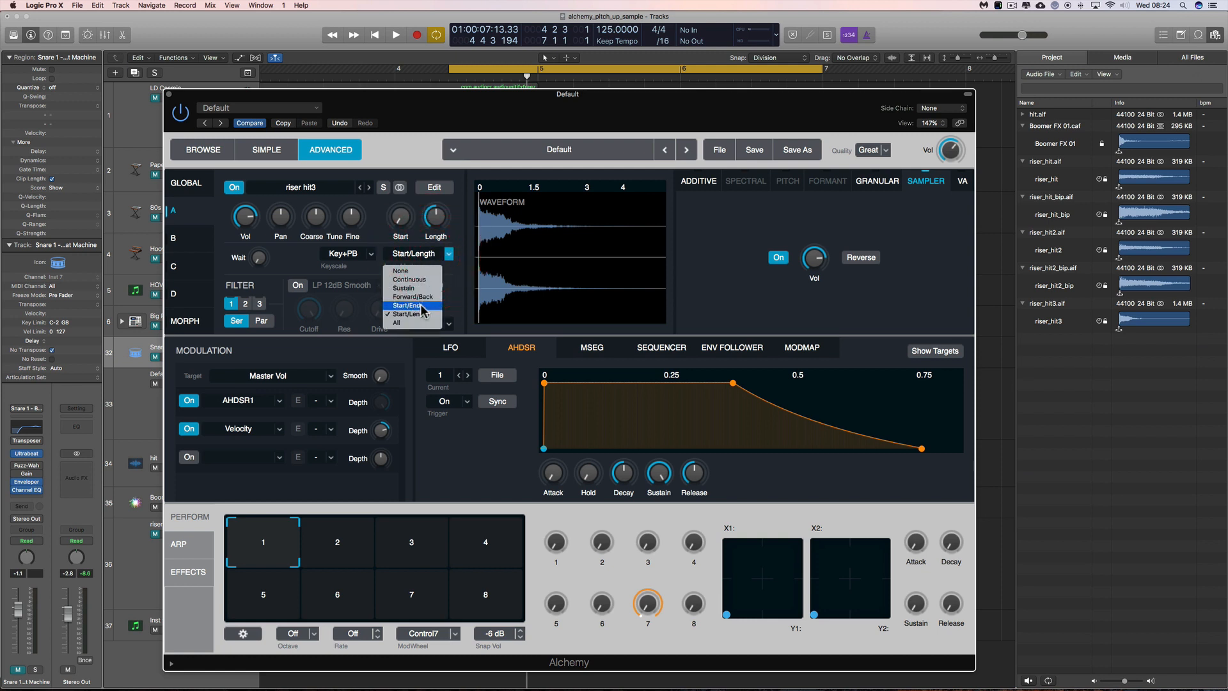
left_click(422, 305)
left_click(450, 259)
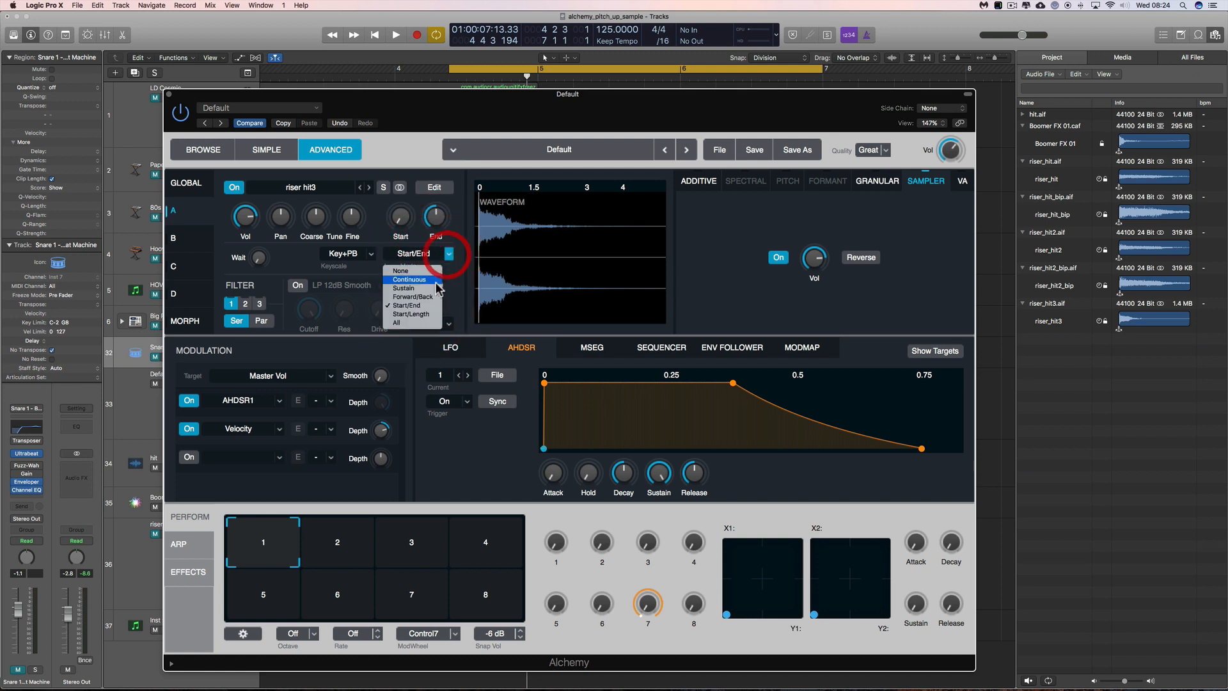
left_click(416, 312)
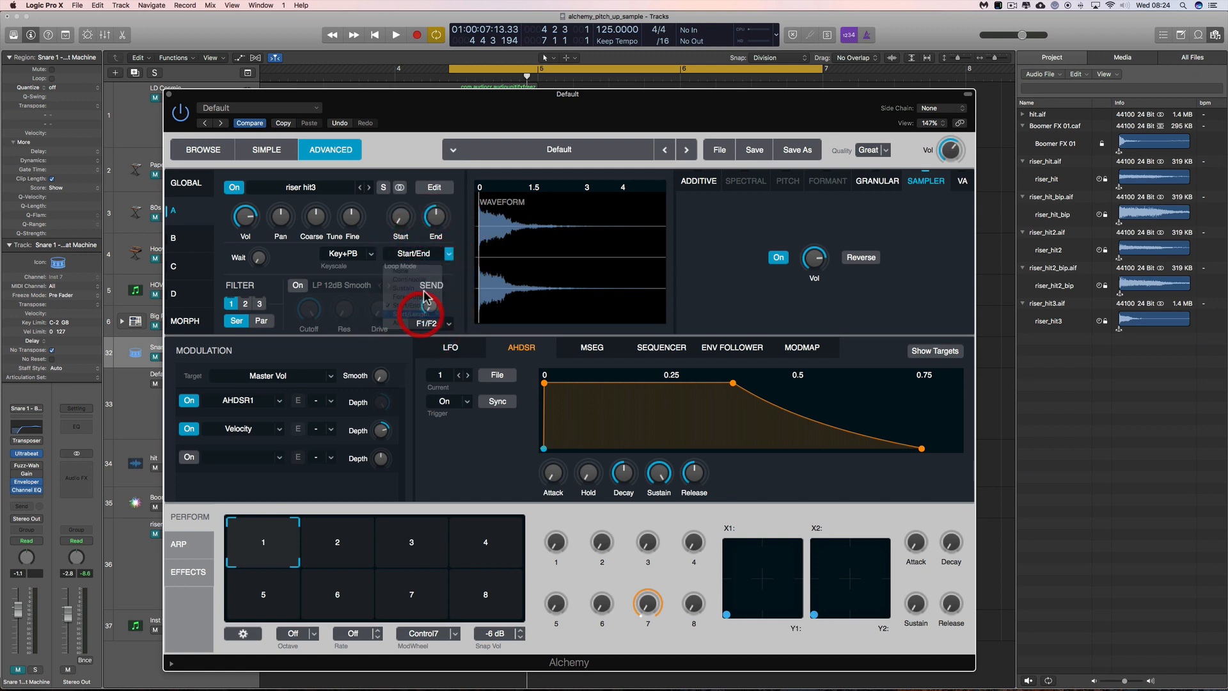
- Shift source A's loop start slightly into the sample and set the loop length to about 17%
left_click(399, 220)
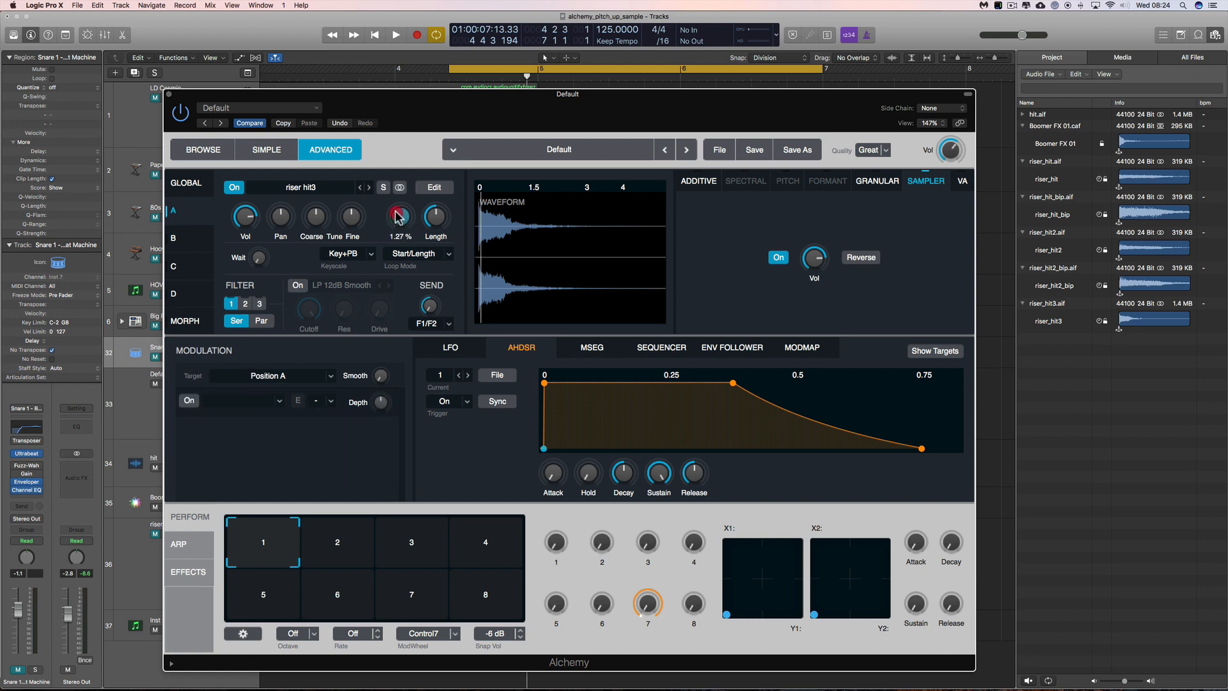
left_click_drag(432, 222, 458, 285)
left_click_drag(399, 218, 399, 211)
left_click(433, 222)
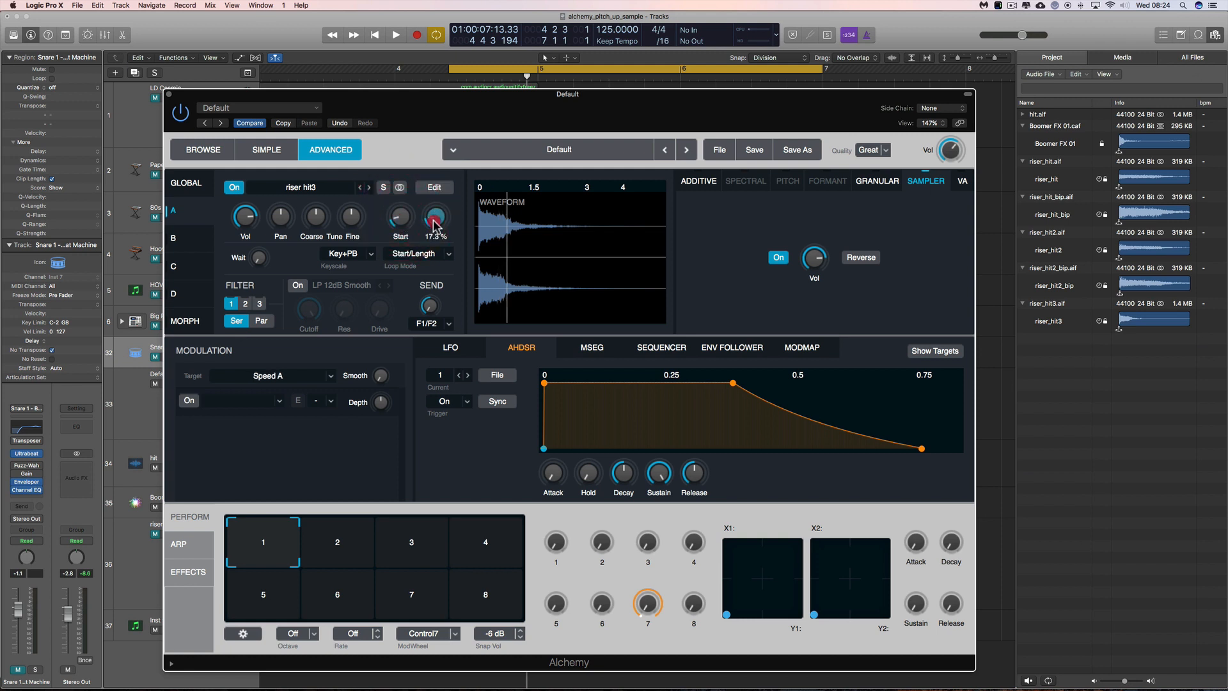
left_click_drag(400, 217, 397, 219)
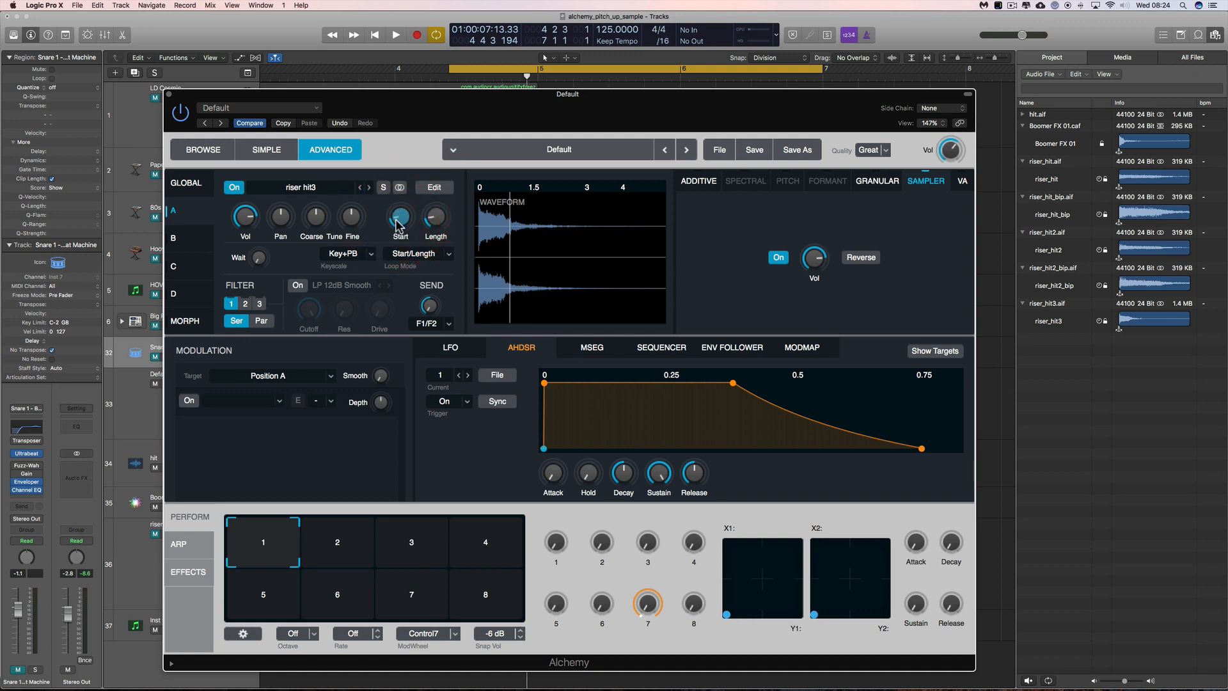
- Assign Sequencer1 as the modulator of both source A's Start (Position A) and Length (Speed A)
left_click(280, 401)
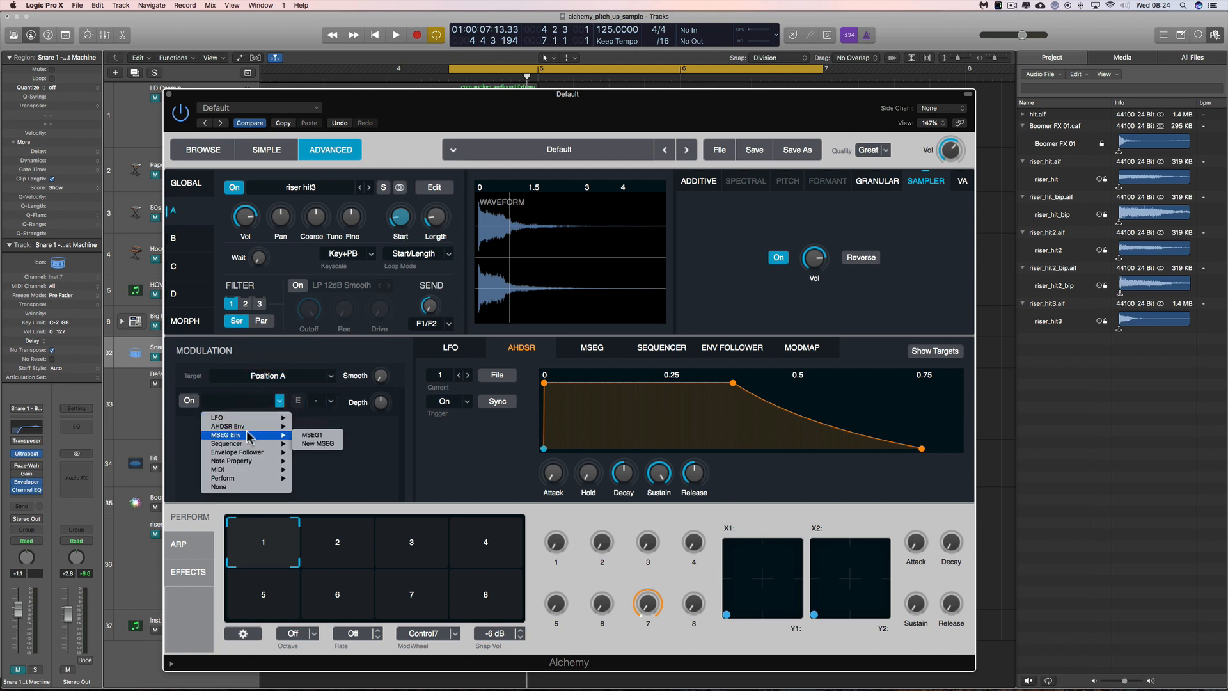
mouse_move(246, 444)
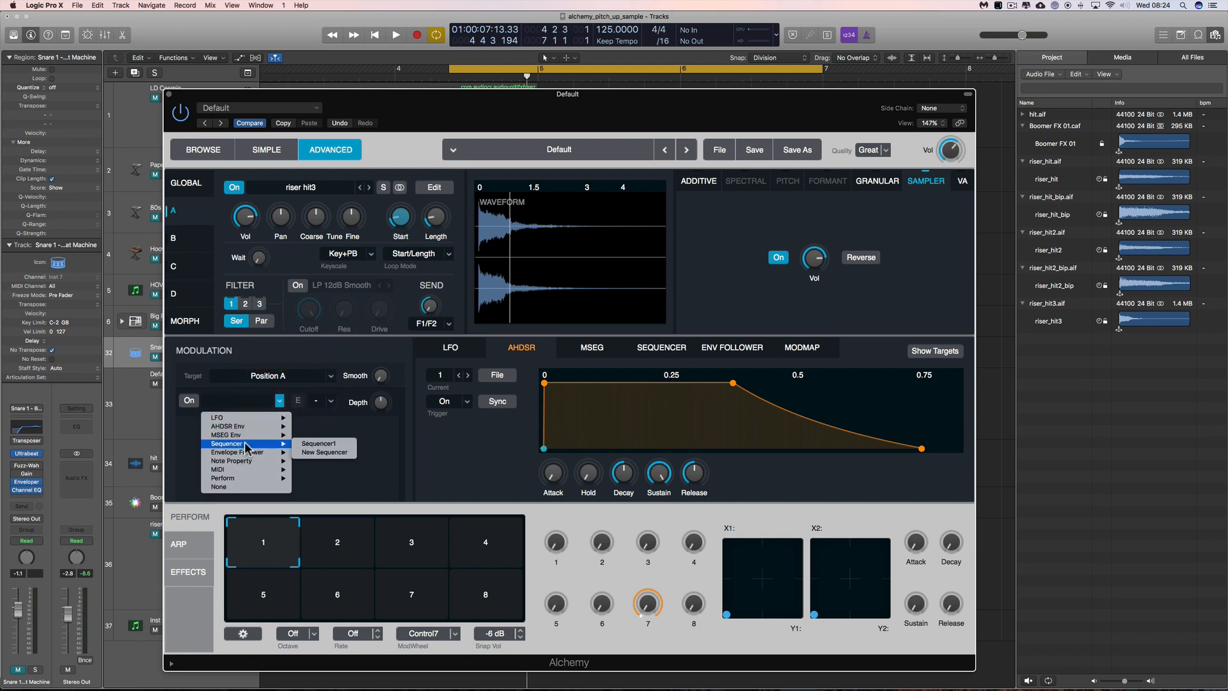
left_click(320, 448)
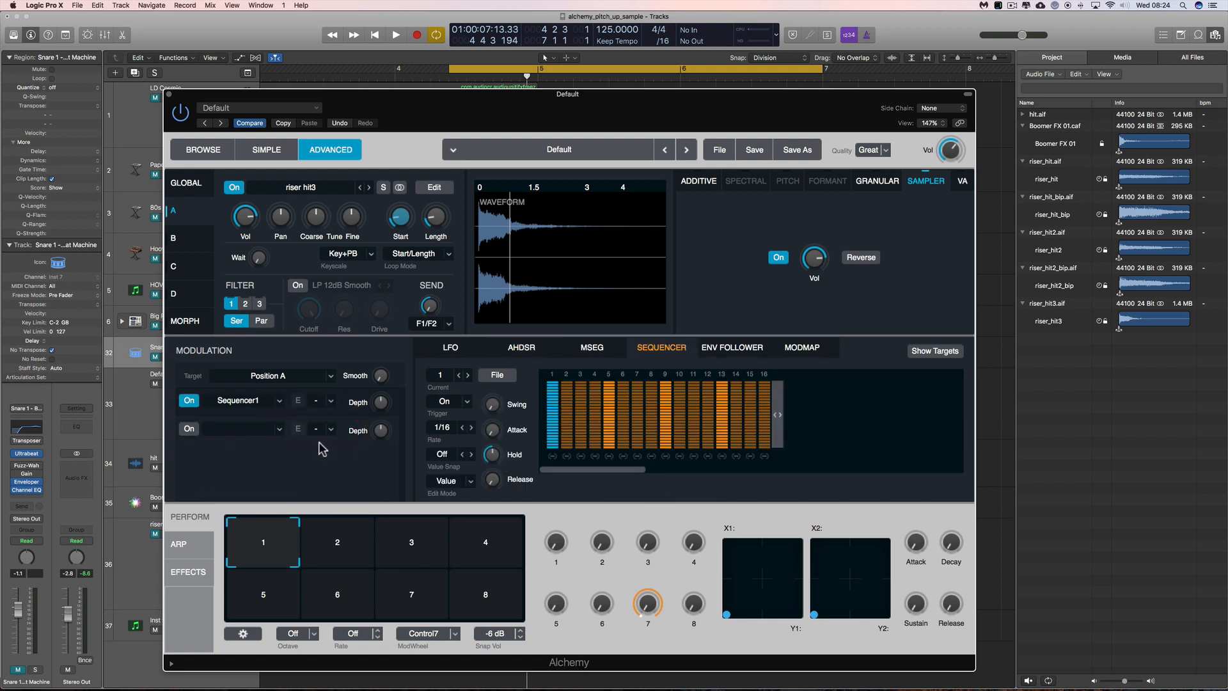
left_click(435, 217)
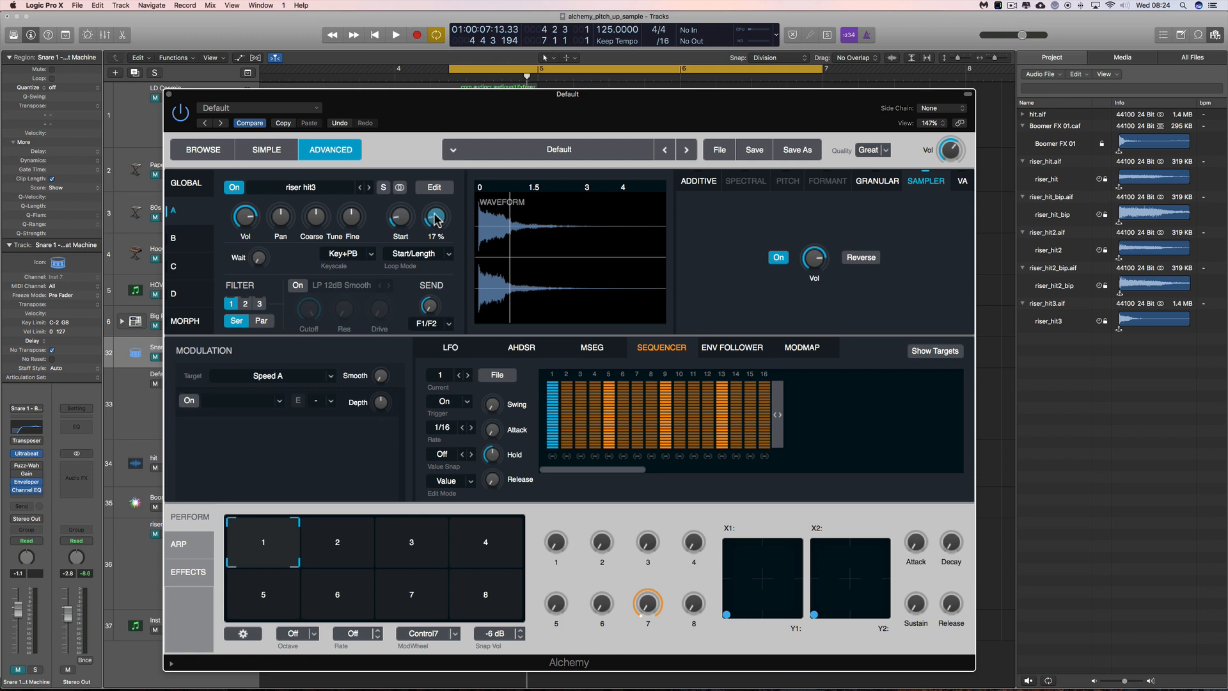
left_click(280, 401)
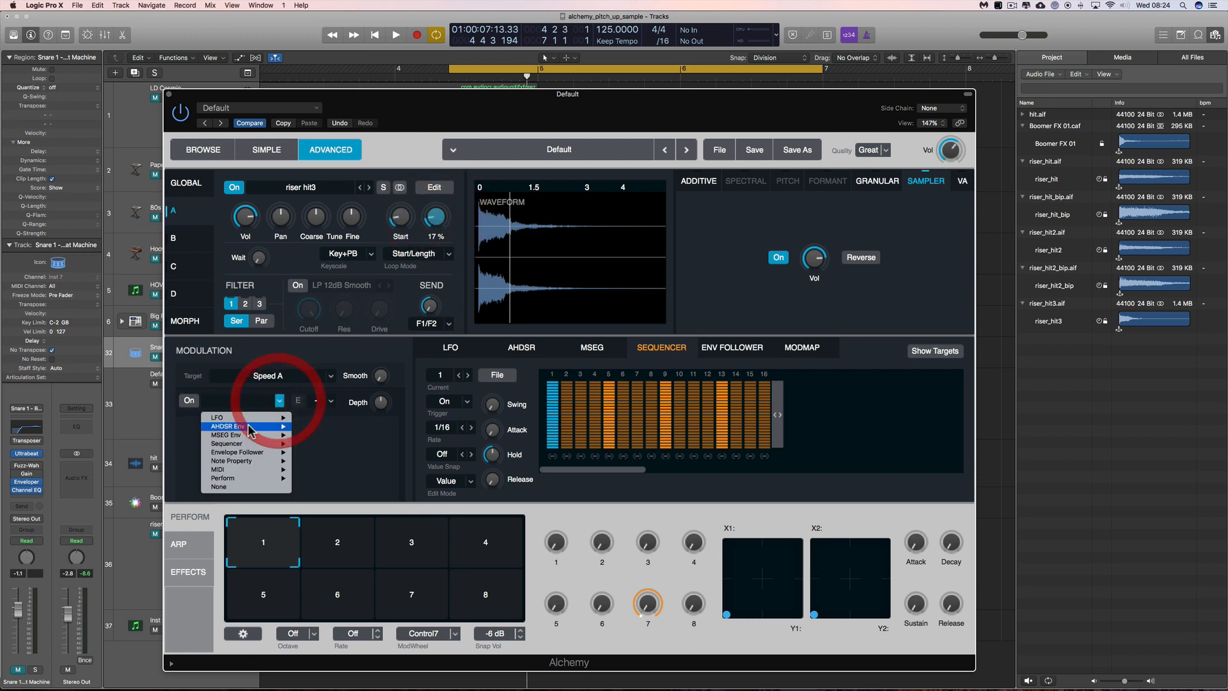
left_click(316, 446)
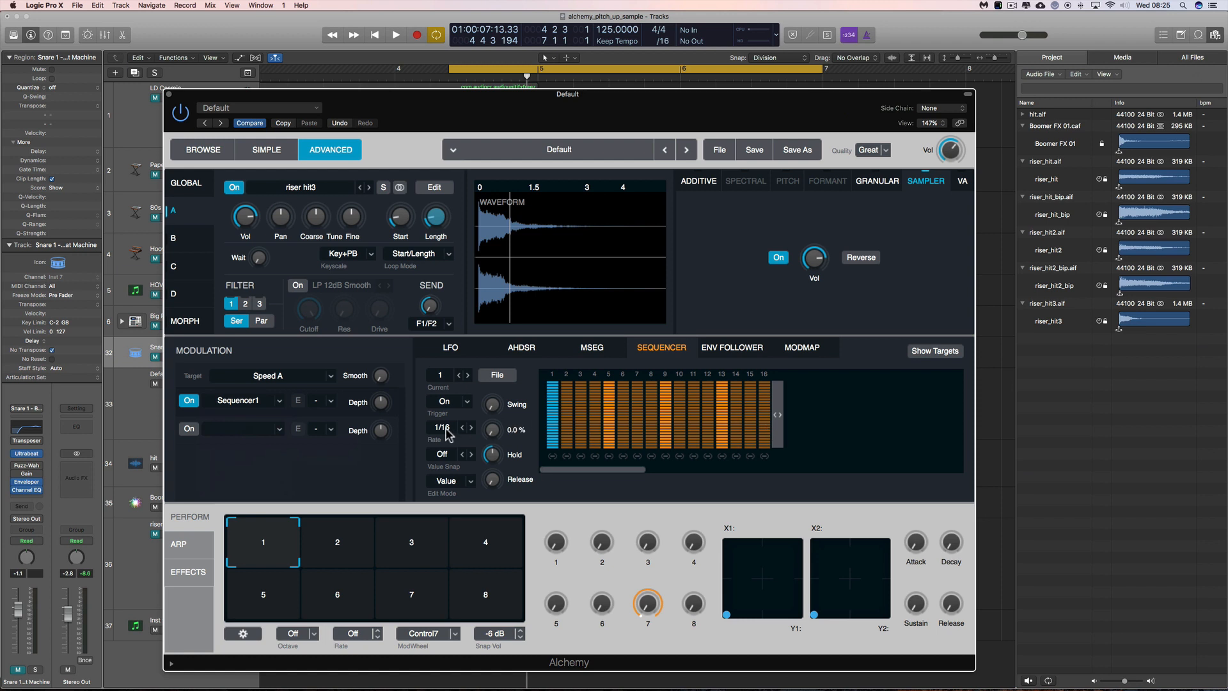
- Extend the Sequencer1 pattern to about 39 steps and return to its beginning
left_click_drag(780, 422, 961, 425)
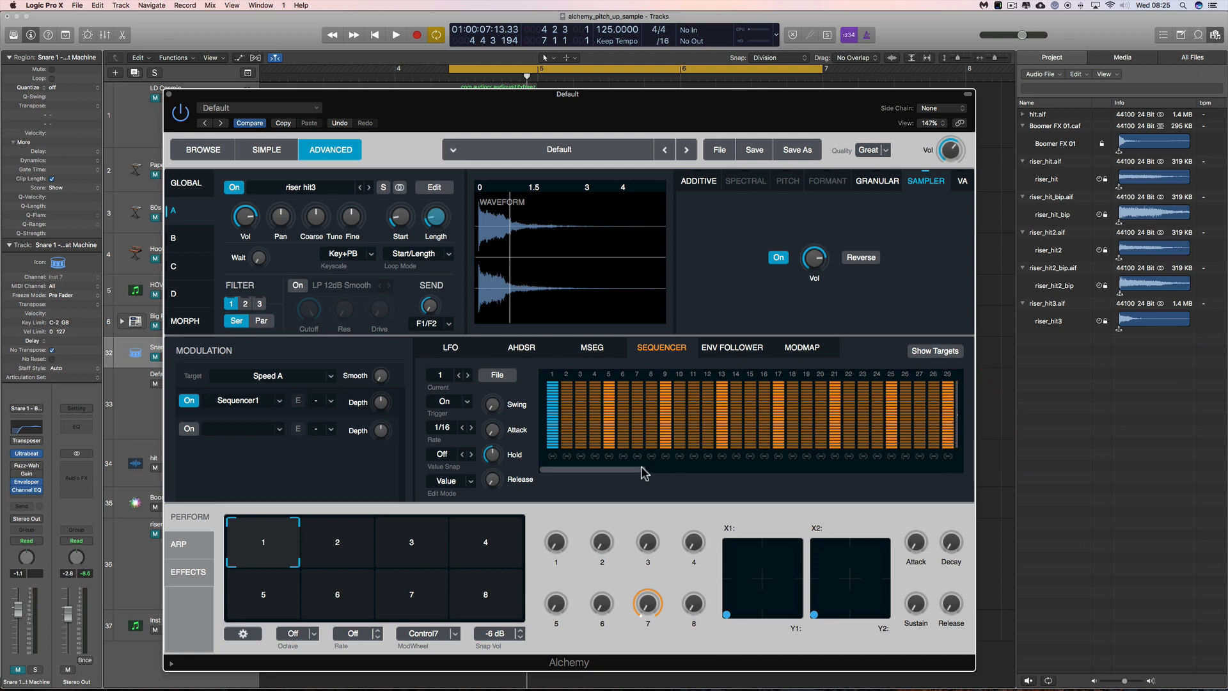
left_click_drag(650, 471, 686, 470)
left_click_drag(779, 422, 917, 419)
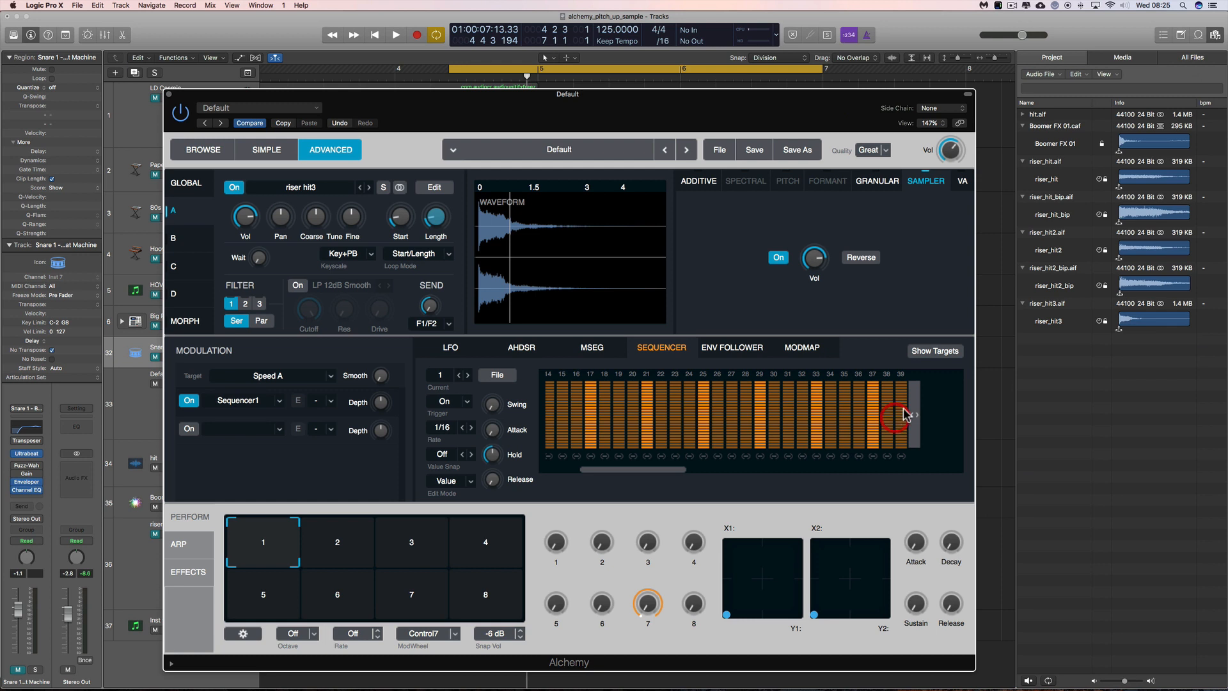
left_click_drag(680, 472, 581, 469)
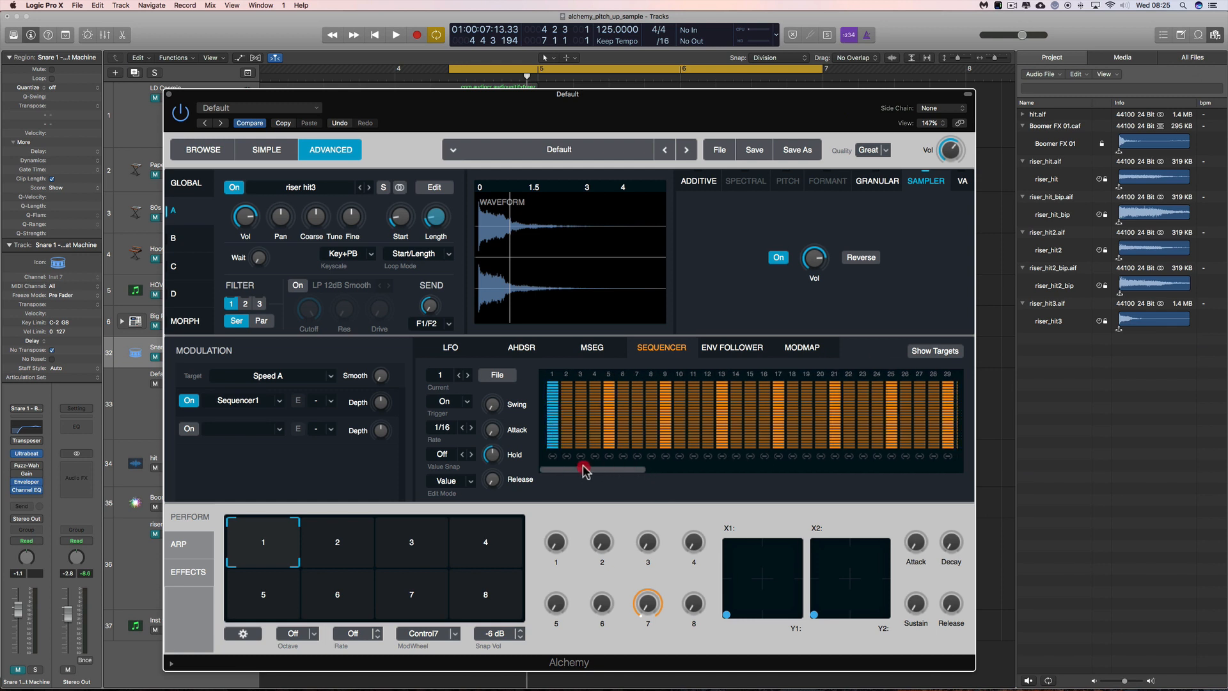
- Lower sequencer steps 2–4, 6–8 and 10–12 to zero and play the riser
left_click_drag(569, 410, 570, 477)
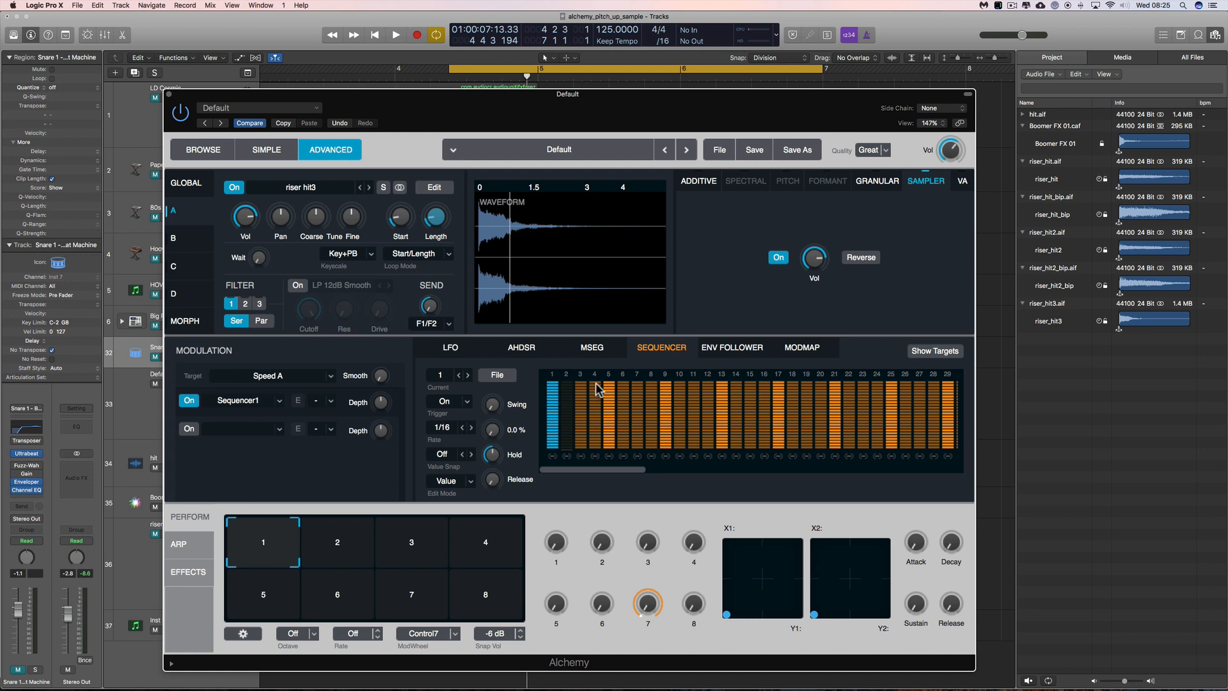
left_click_drag(583, 385, 587, 454)
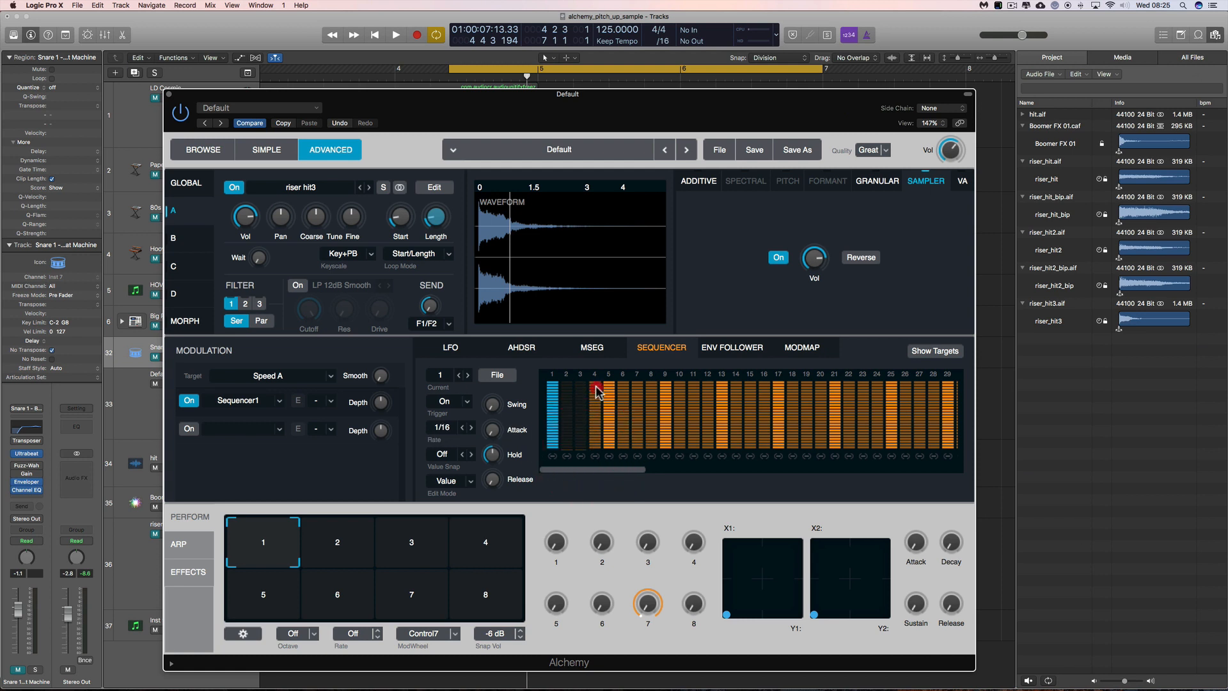
left_click_drag(595, 407, 598, 461)
mouse_move(625, 387)
left_mouse_down()
mouse_move(627, 460)
mouse_move(657, 455)
left_mouse_up()
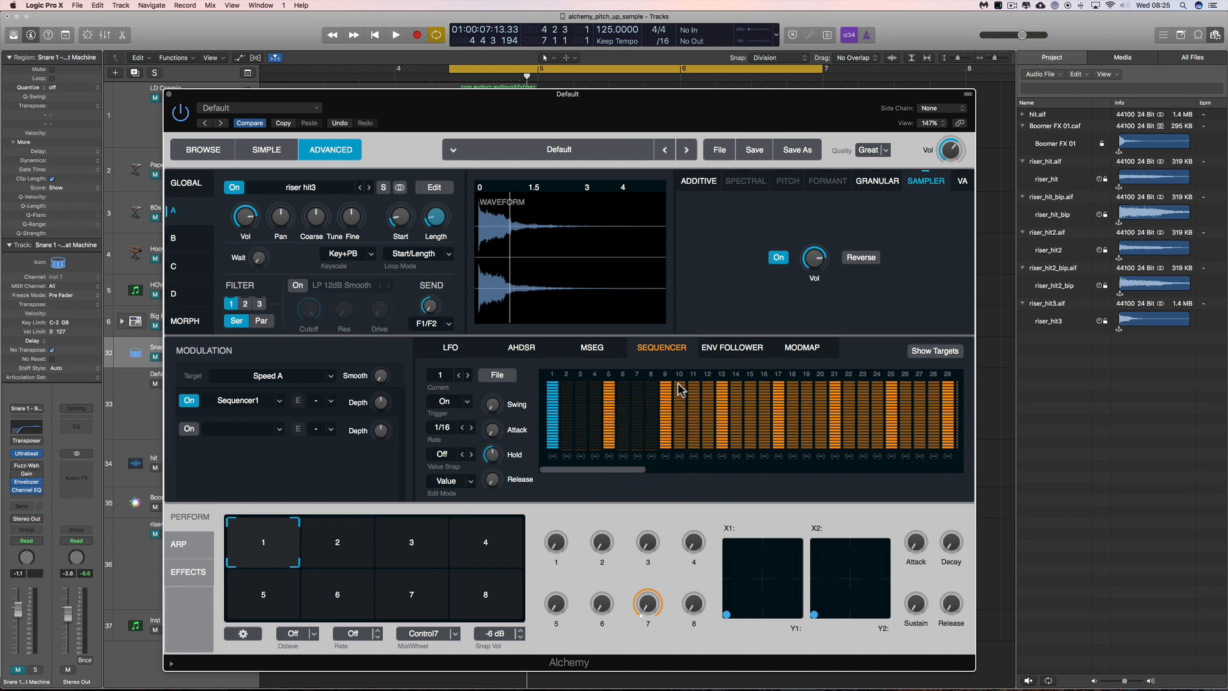
mouse_move(679, 388)
left_mouse_down()
mouse_move(689, 455)
mouse_move(724, 458)
mouse_move(706, 462)
mouse_move(724, 455)
mouse_move(729, 371)
left_mouse_up()
key("space")
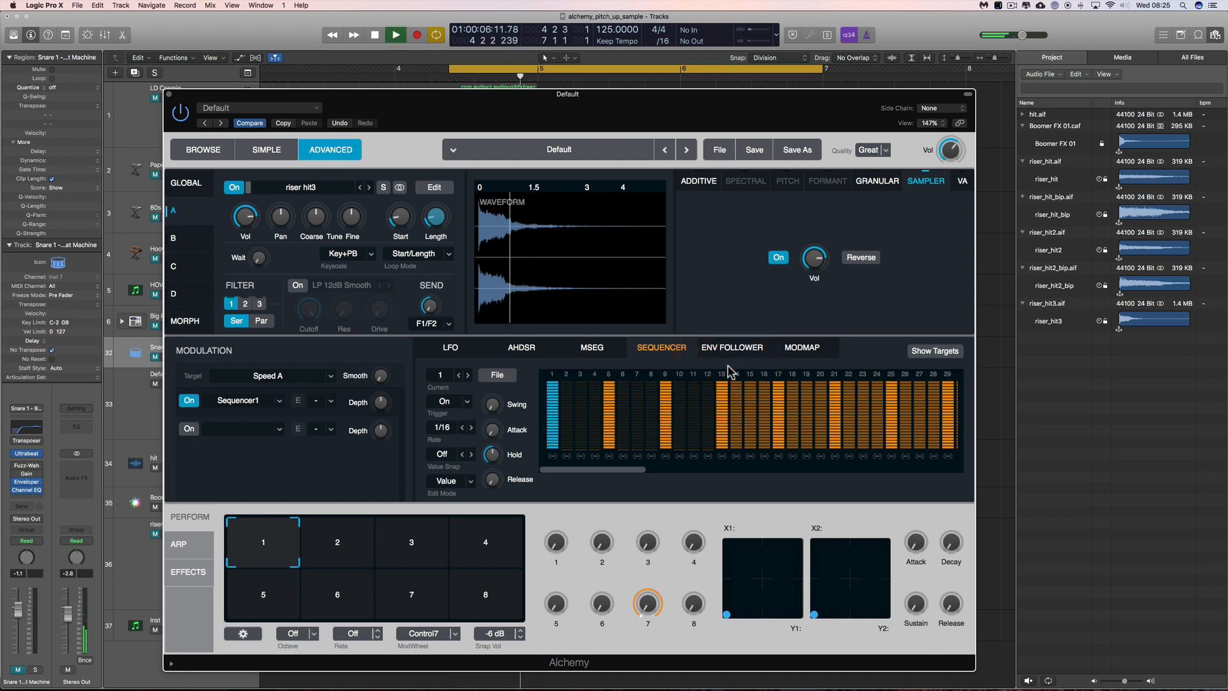
key("space")
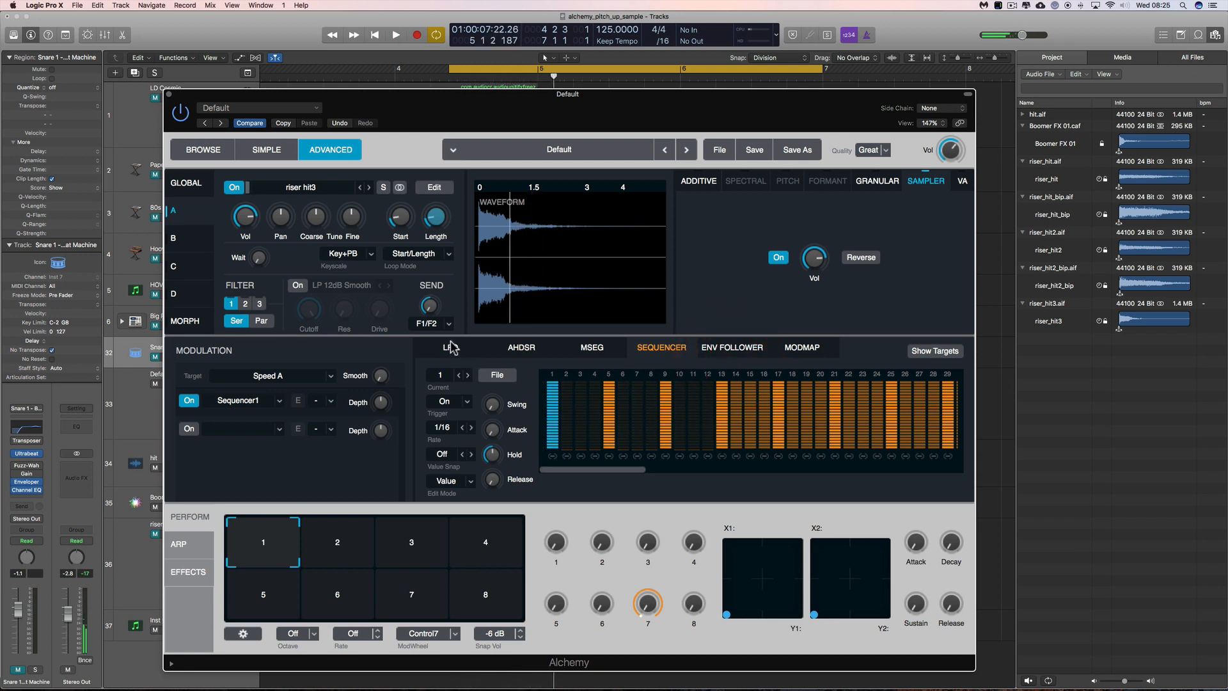
- Set Sequencer1's depth on Position A to about -24.7%, give Speed A a negative depth too, and play the riser
left_click(402, 220)
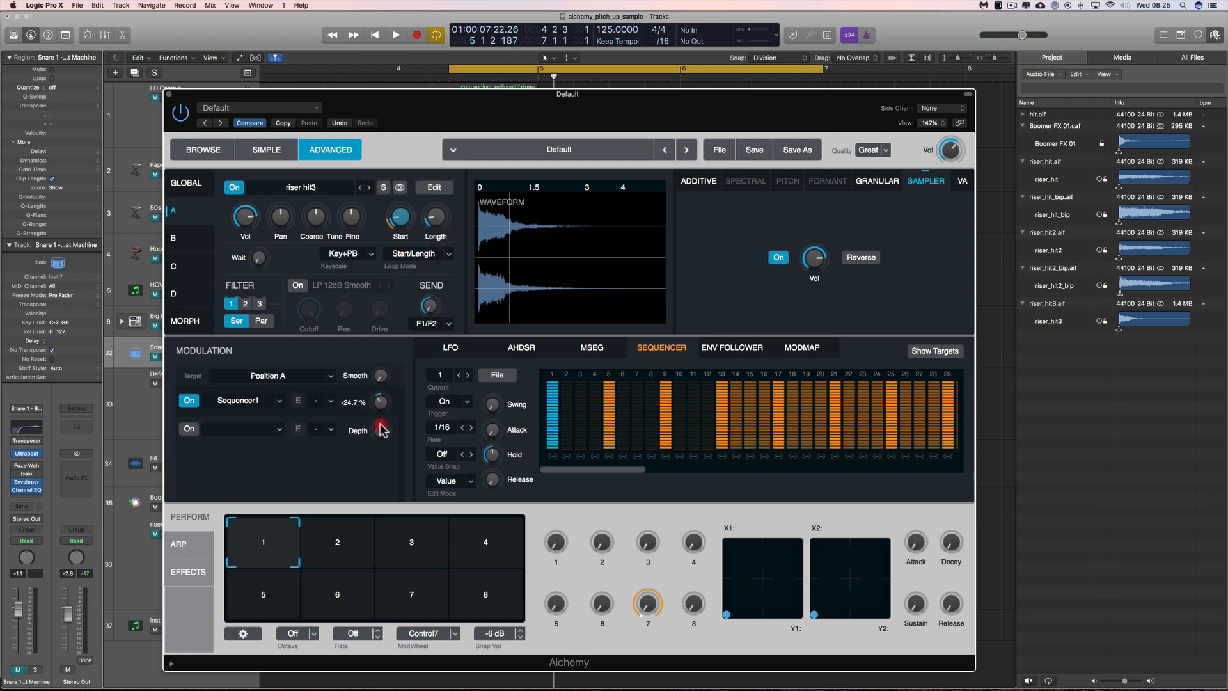
left_click_drag(381, 425, 381, 425)
left_click(437, 214)
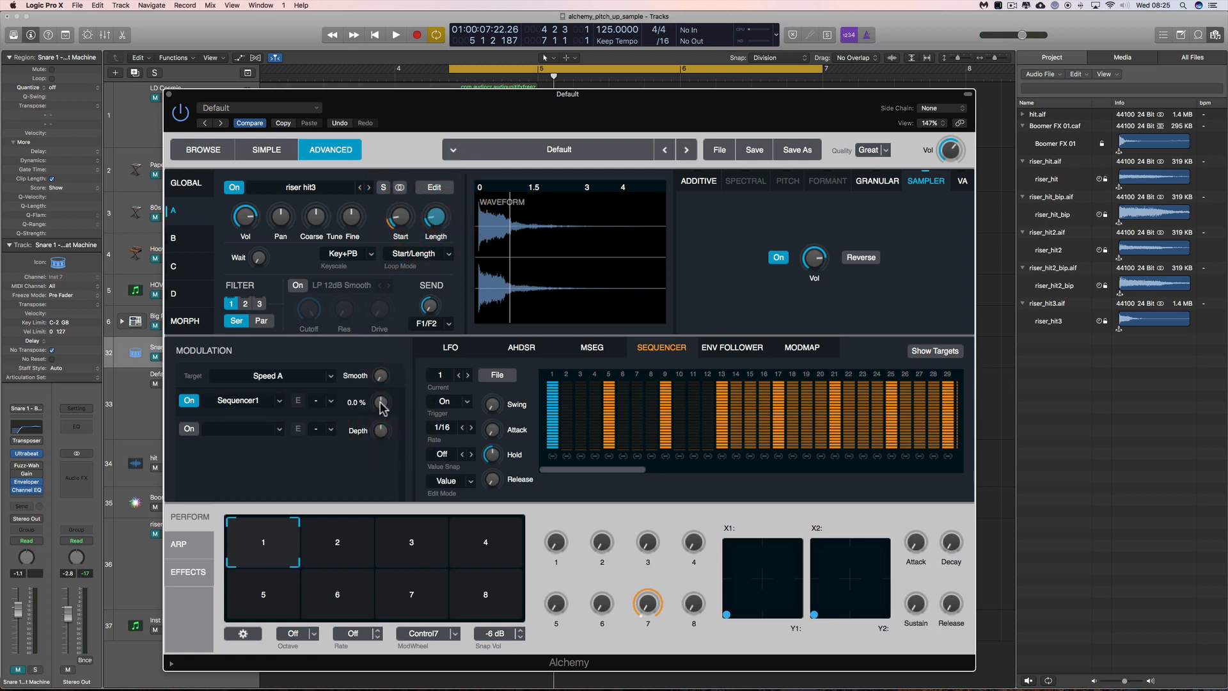
key("space")
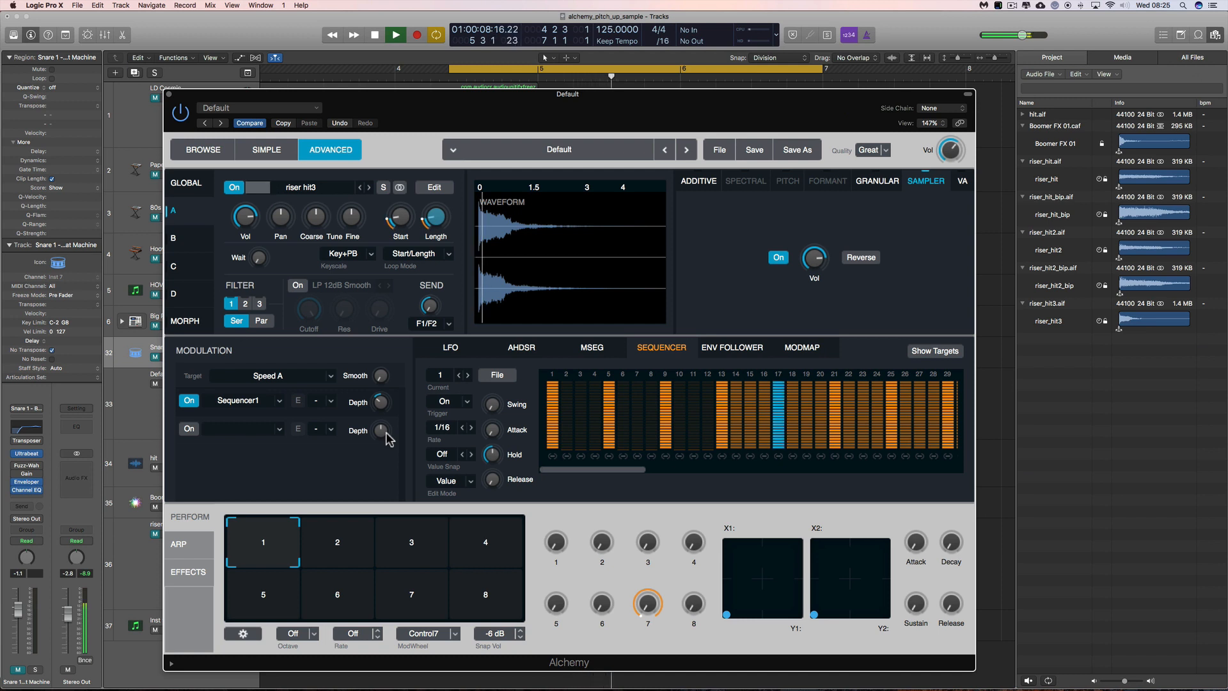
key("space")
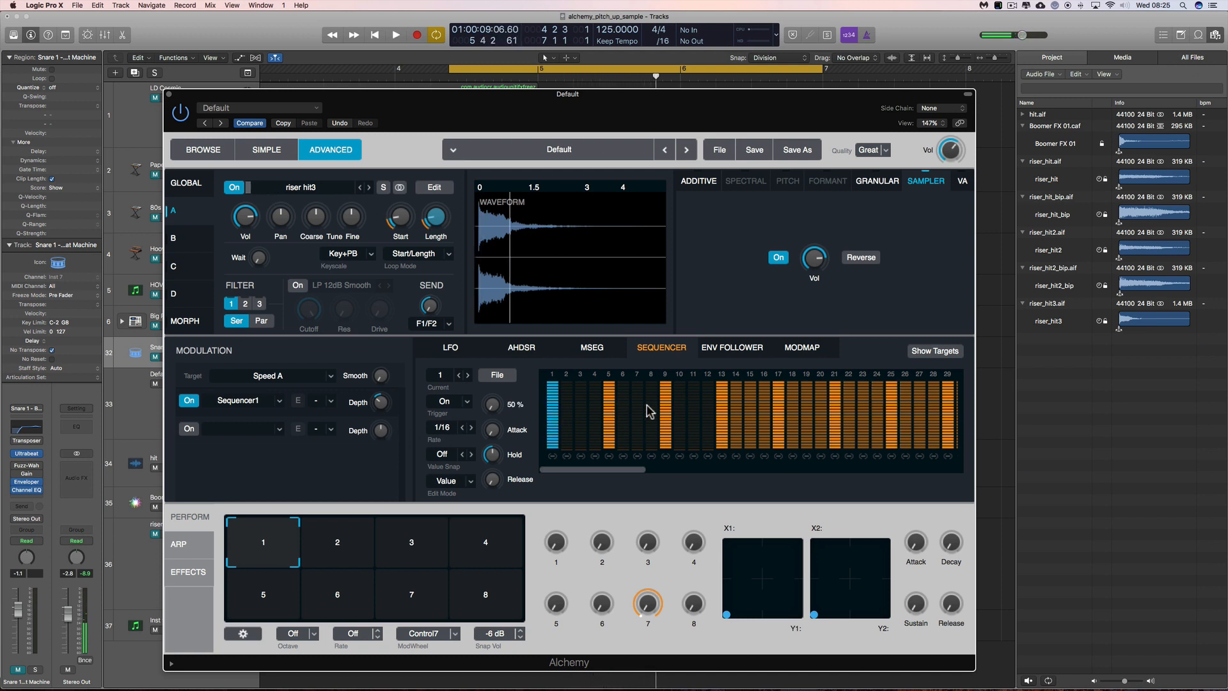
- Lower sequencer steps 14, 16, 18 and 20 to 0%, playing the riser between the changes
left_click_drag(739, 388, 735, 453)
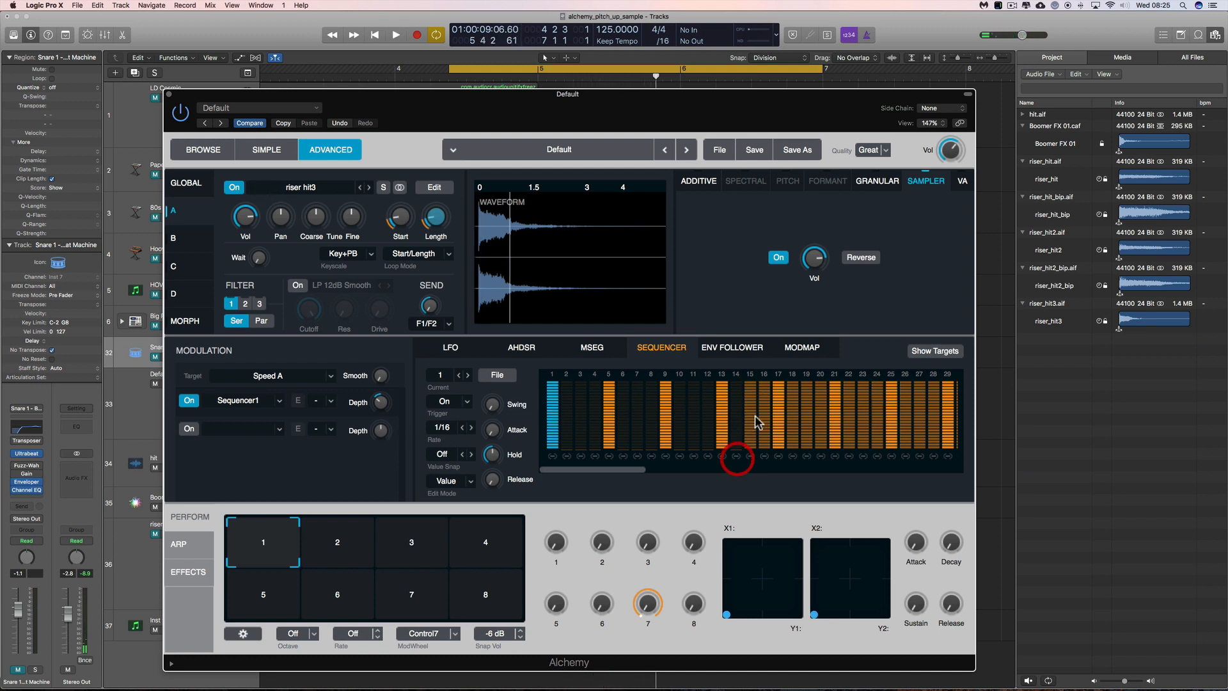
left_click_drag(768, 389, 770, 466)
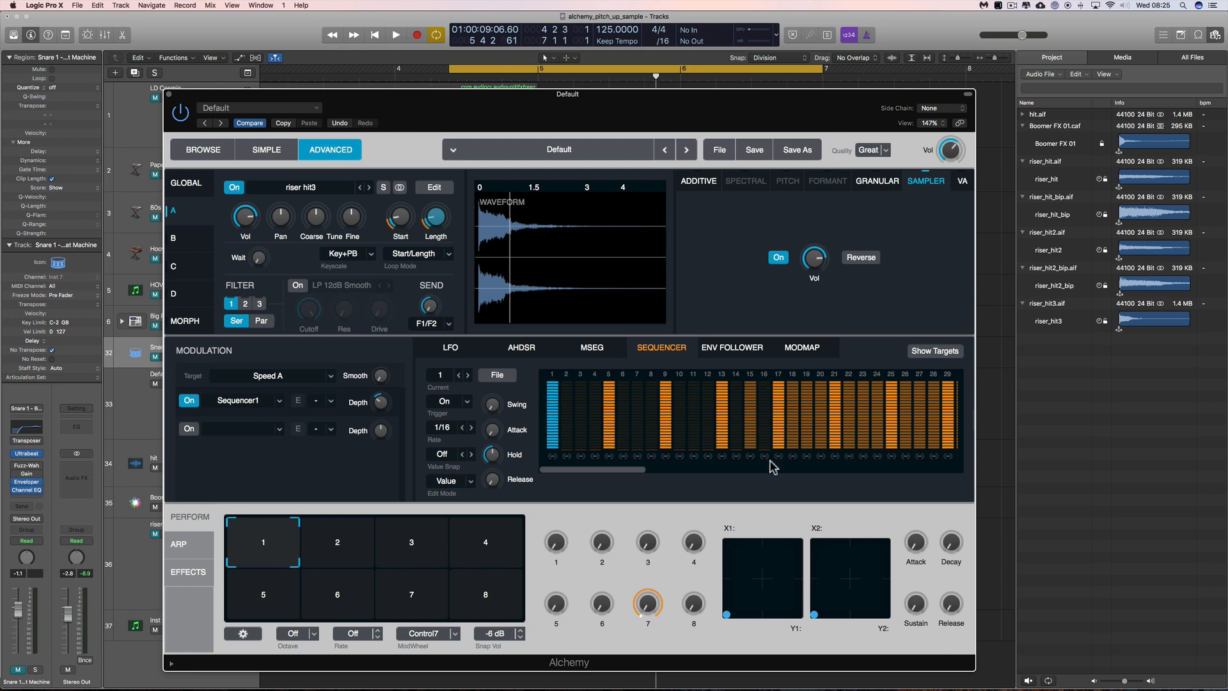
key("space")
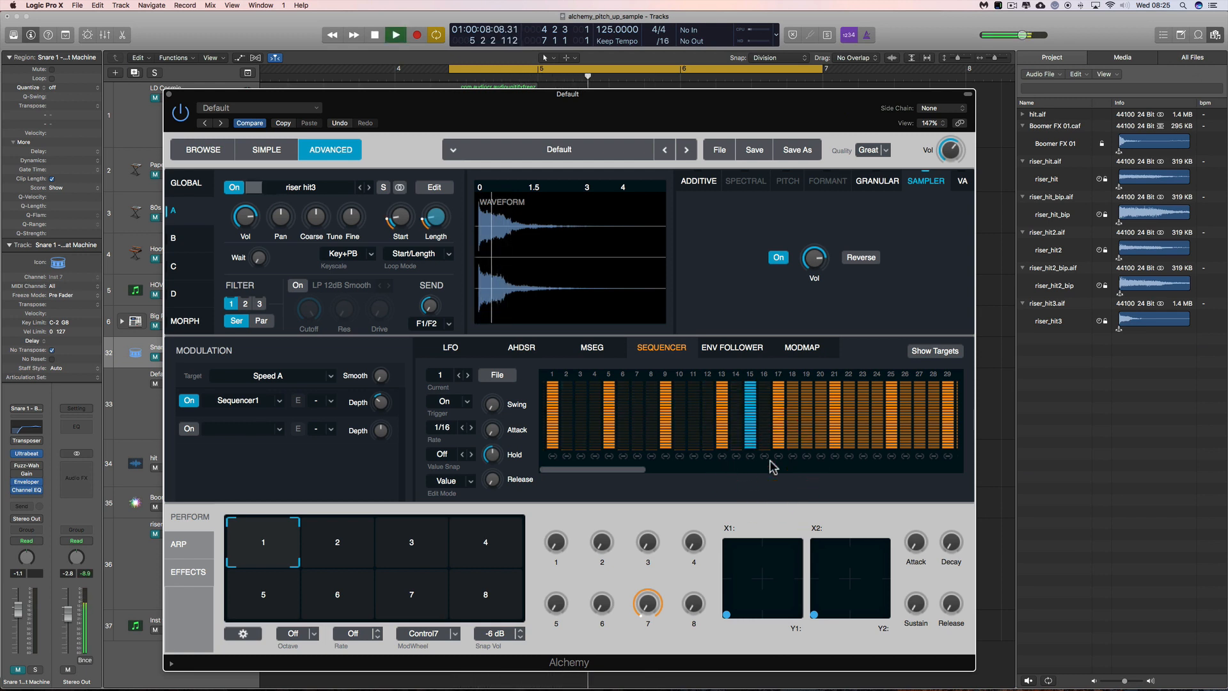
left_click_drag(794, 389, 801, 461)
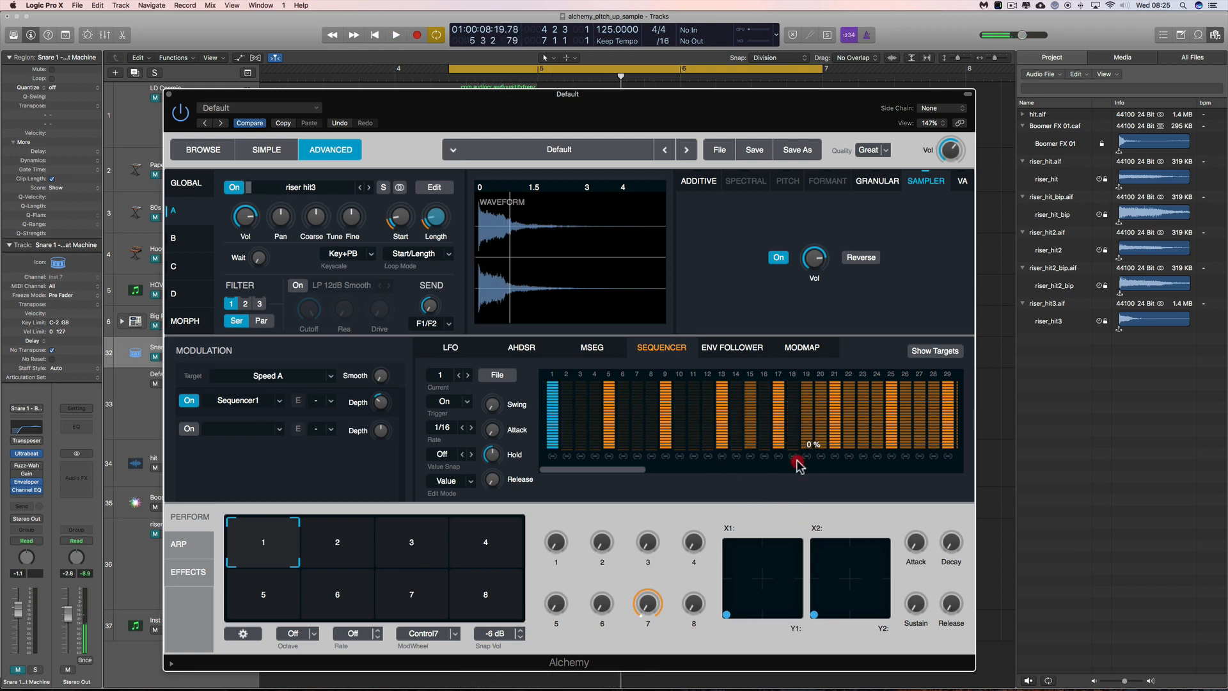
key("space")
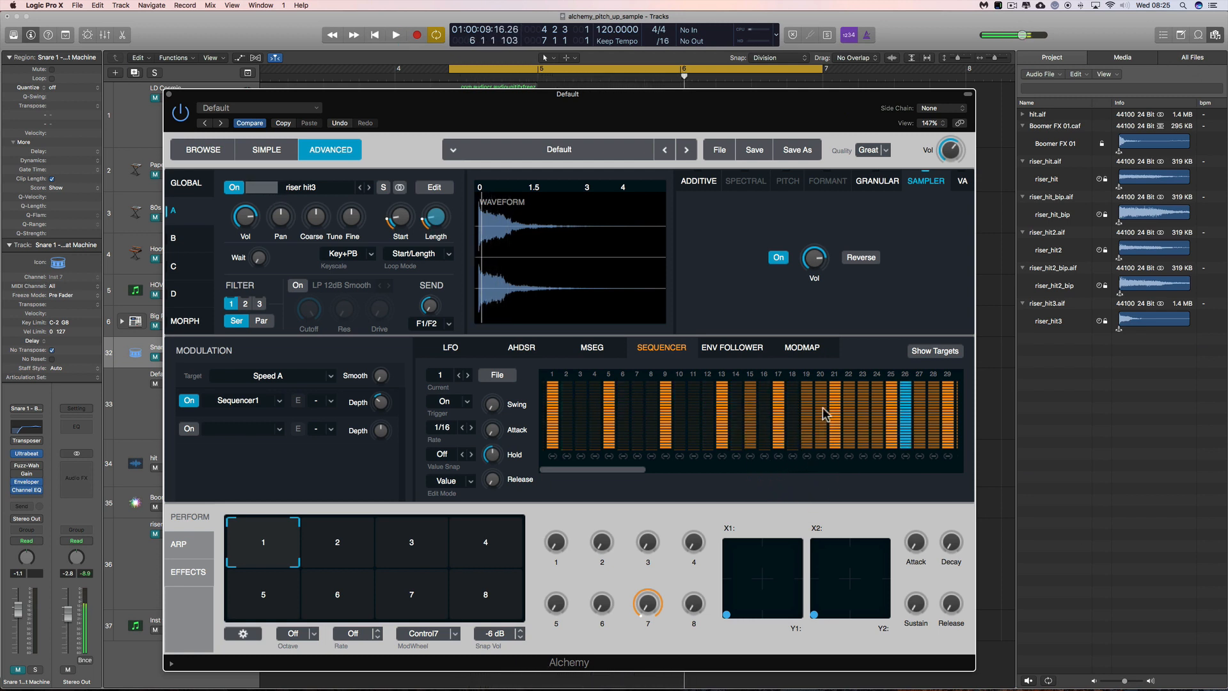
key("space")
left_click_drag(821, 391, 823, 453)
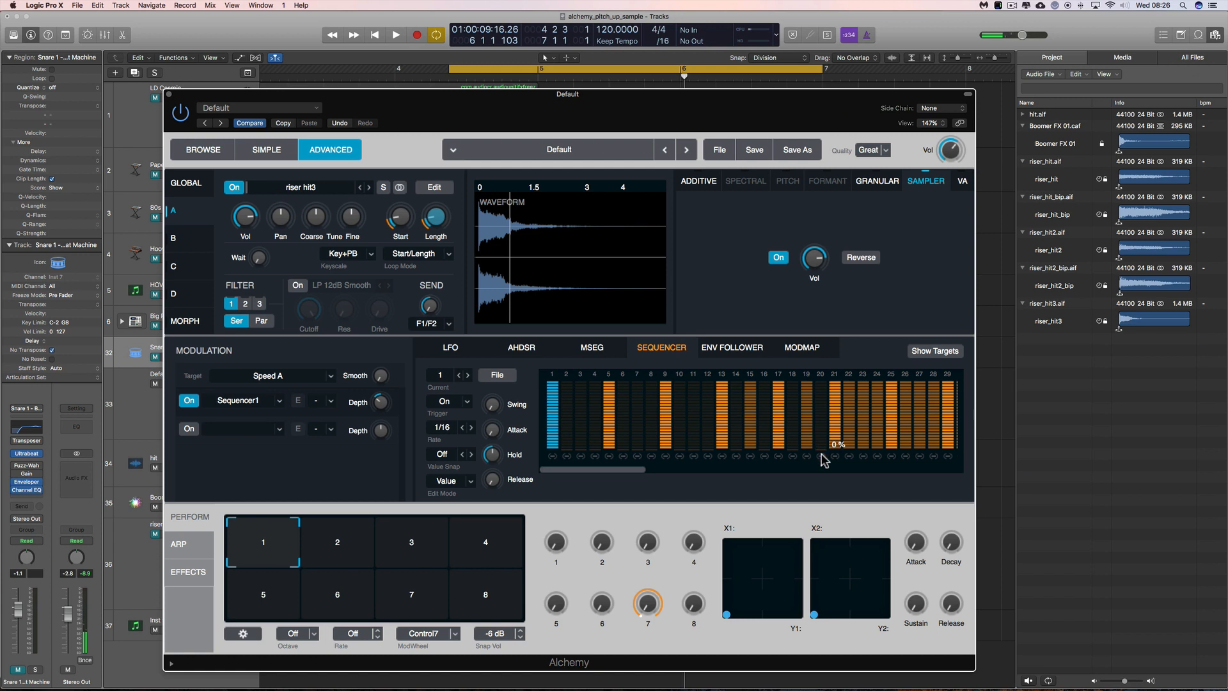
key("space")
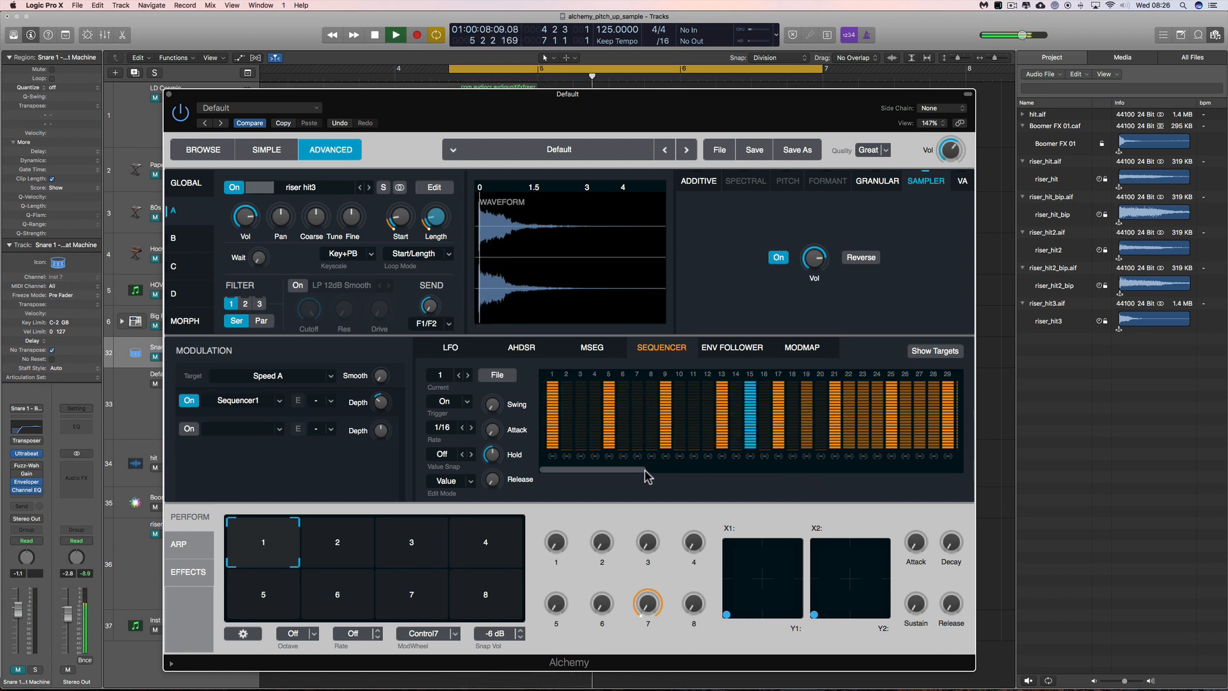
mouse_move(648, 477)
left_mouse_down()
mouse_move(678, 475)
mouse_move(636, 469)
left_mouse_up()
key("space")
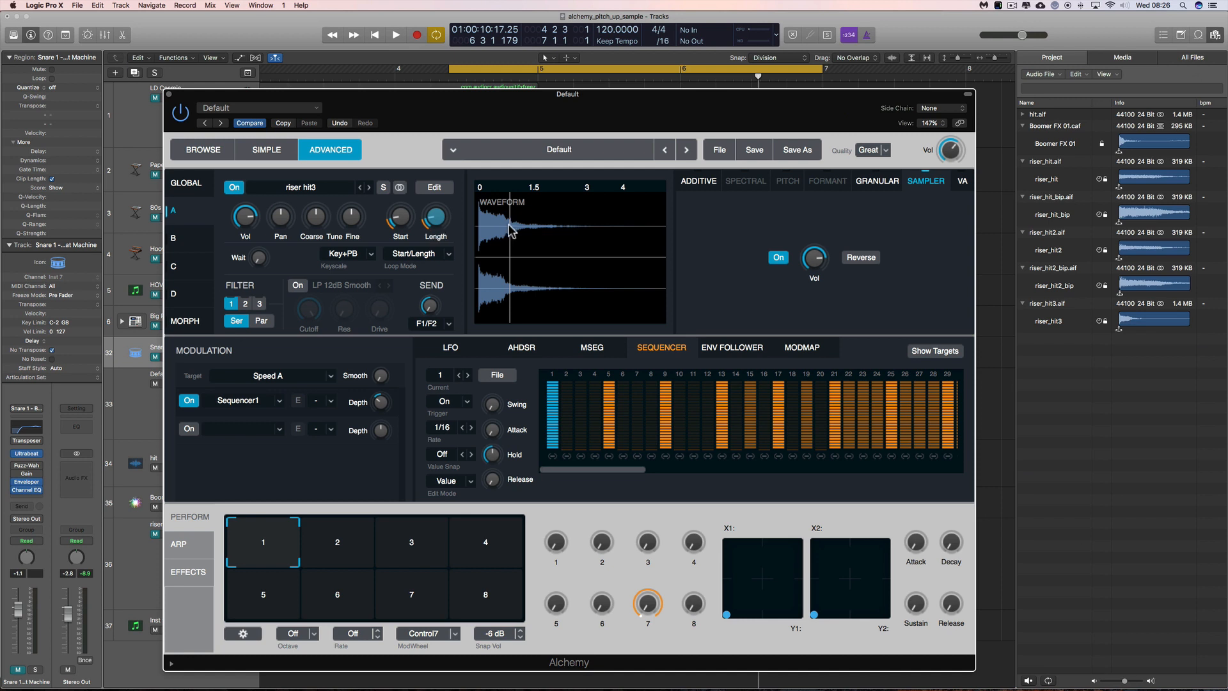
- Raise source A's loop length, set Sequencer1's depth on Speed A to -42.8%, and play the riser
mouse_move(450, 225)
left_click_drag(440, 220, 438, 190)
mouse_move(384, 400)
left_click_drag(383, 404, 384, 413)
key("space")
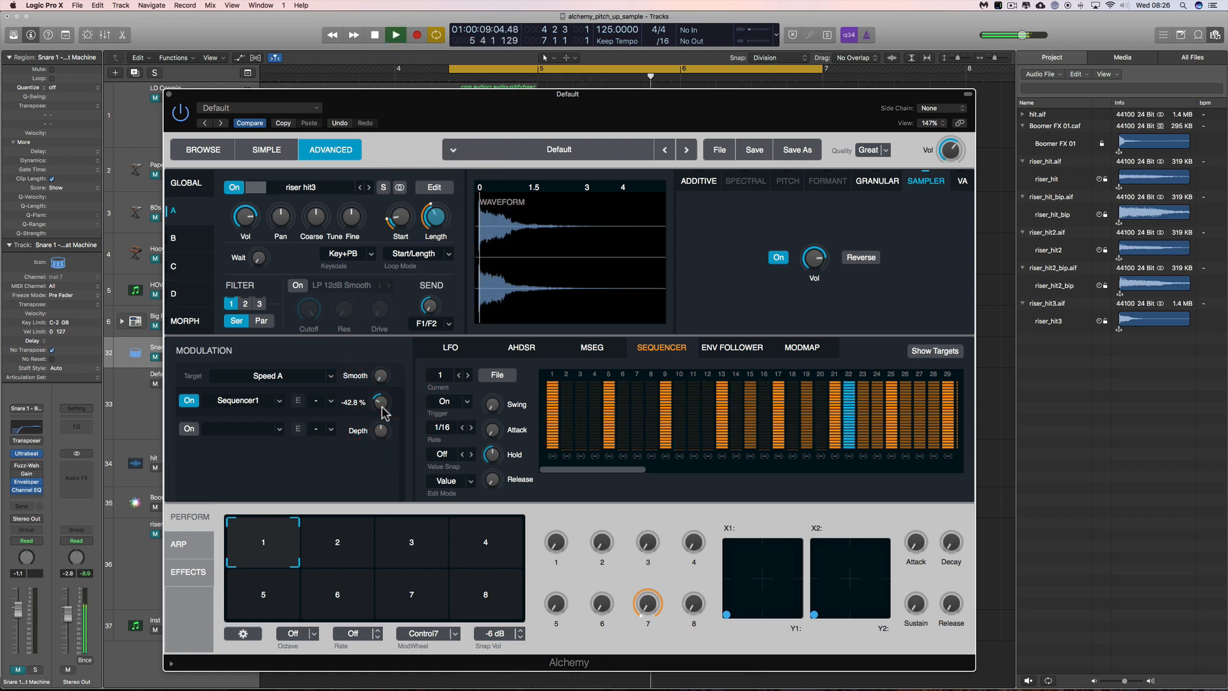
key("space")
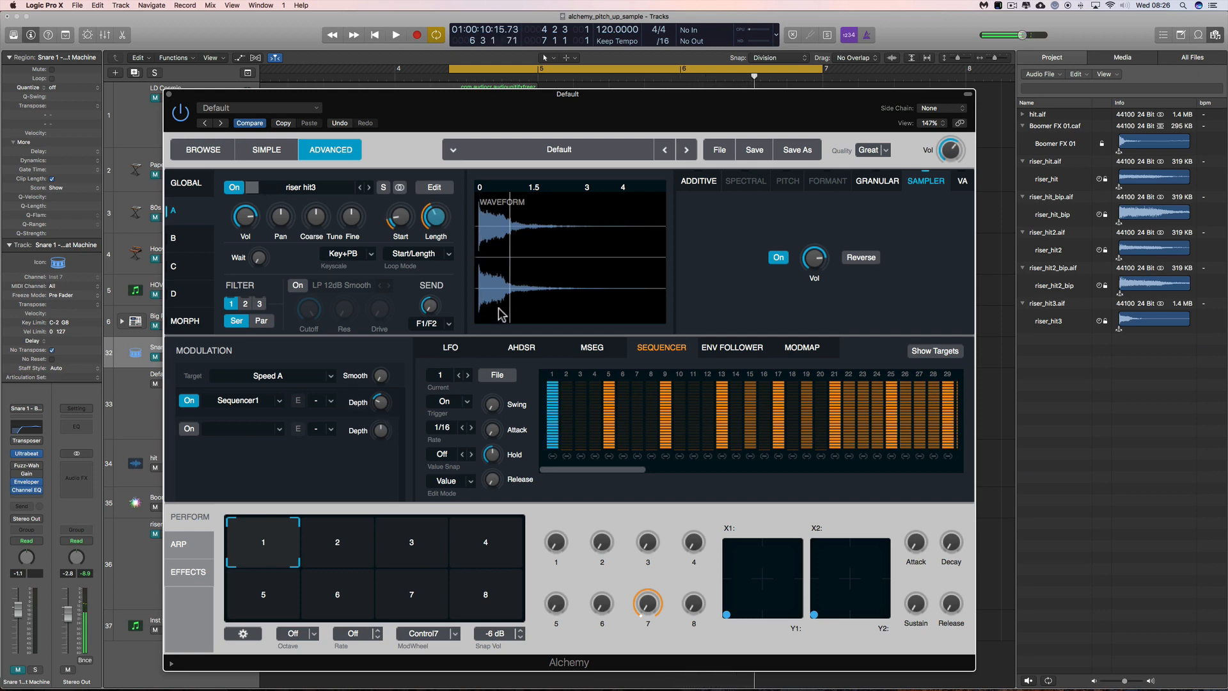
- Move the Alchemy window out of the way to uncover the arrangement's tracks and regions
left_click_drag(646, 115, 504, 625)
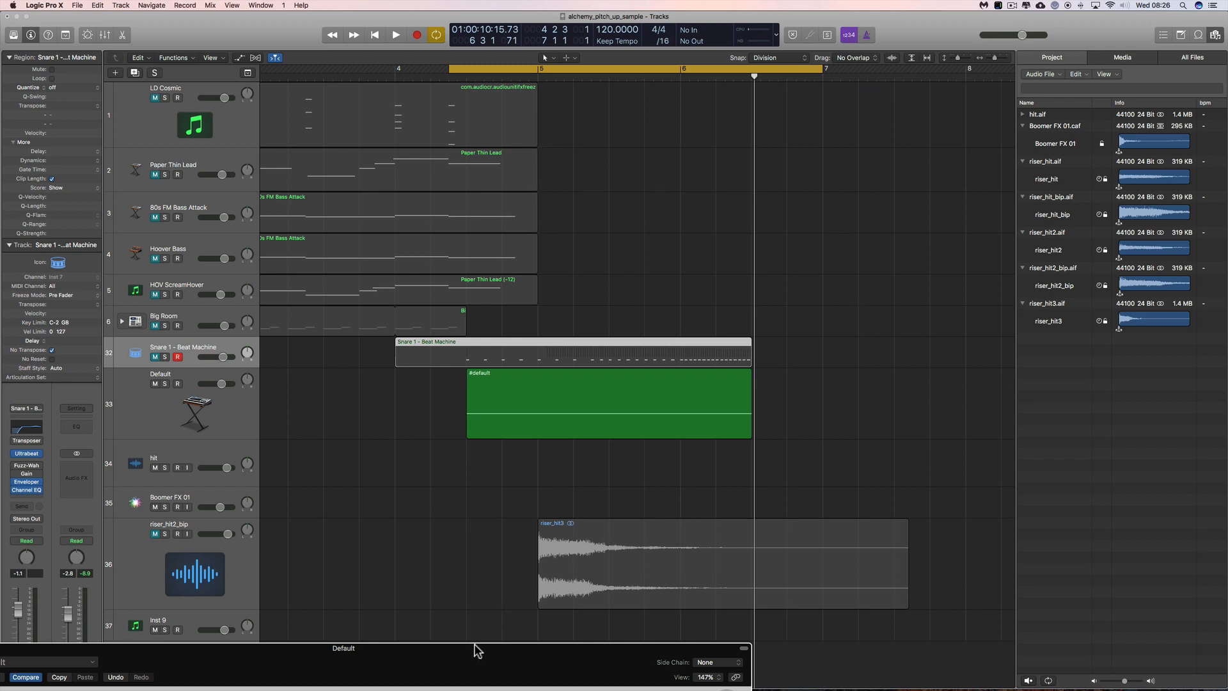
- Bring the Alchemy window back into full view and play the riser with its current loop length
left_click_drag(620, 647, 775, 65)
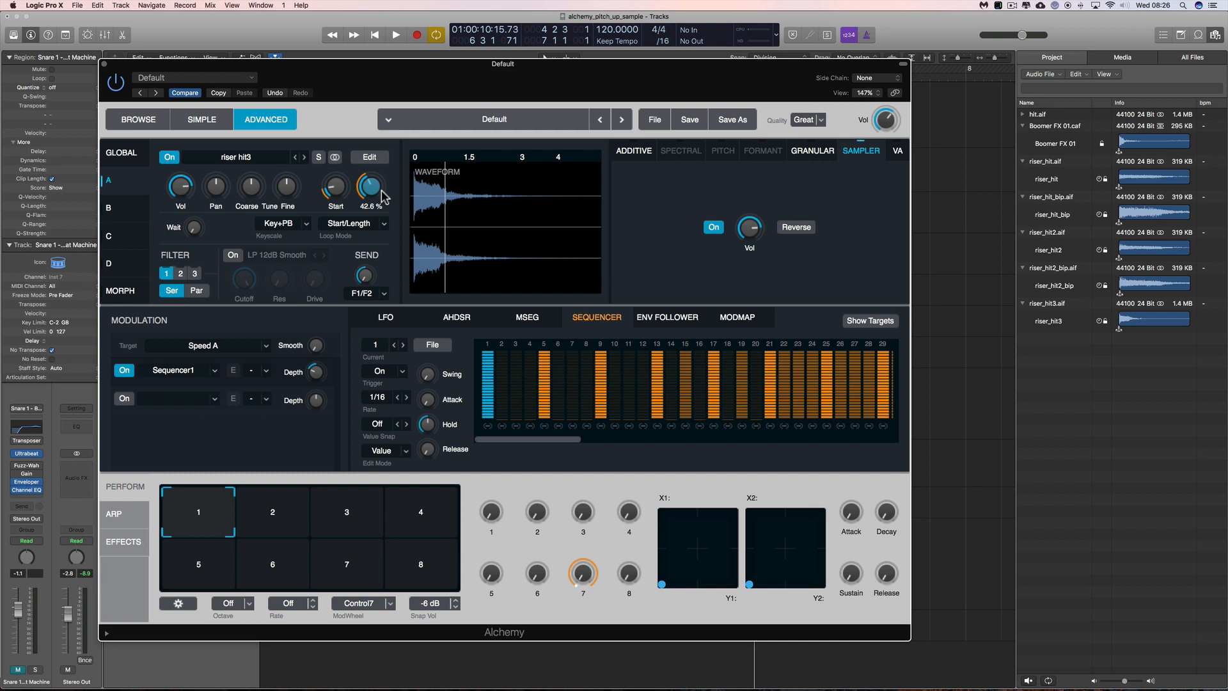
key("space")
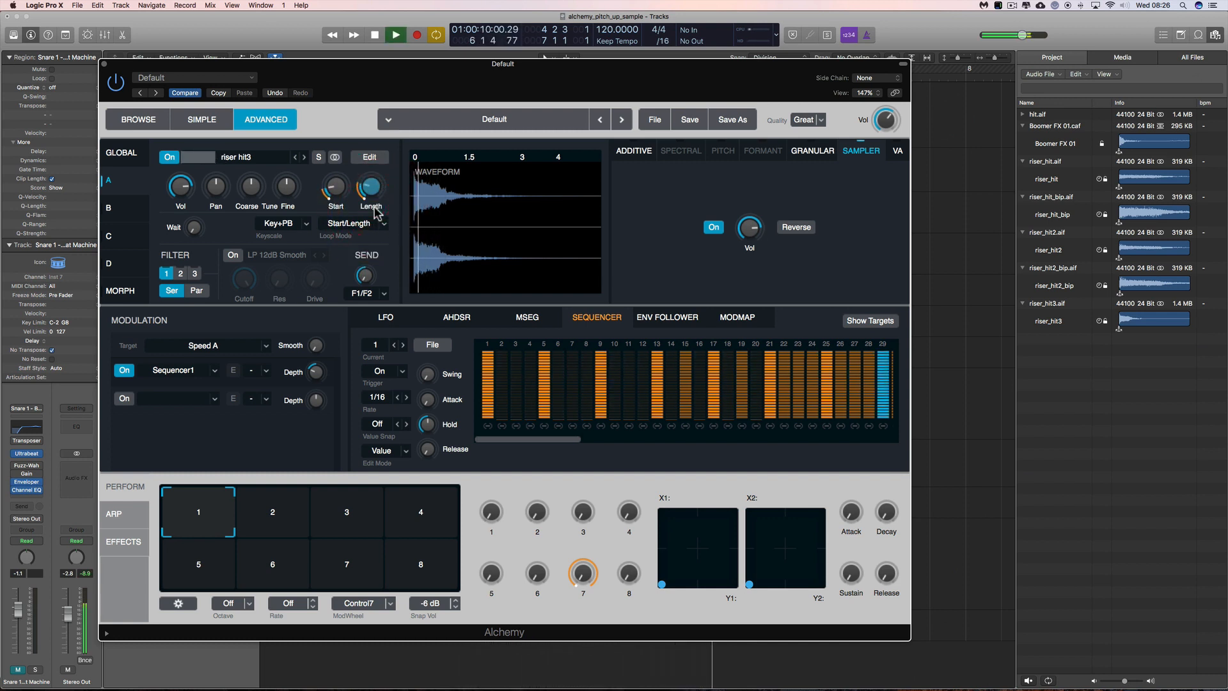
key("space")
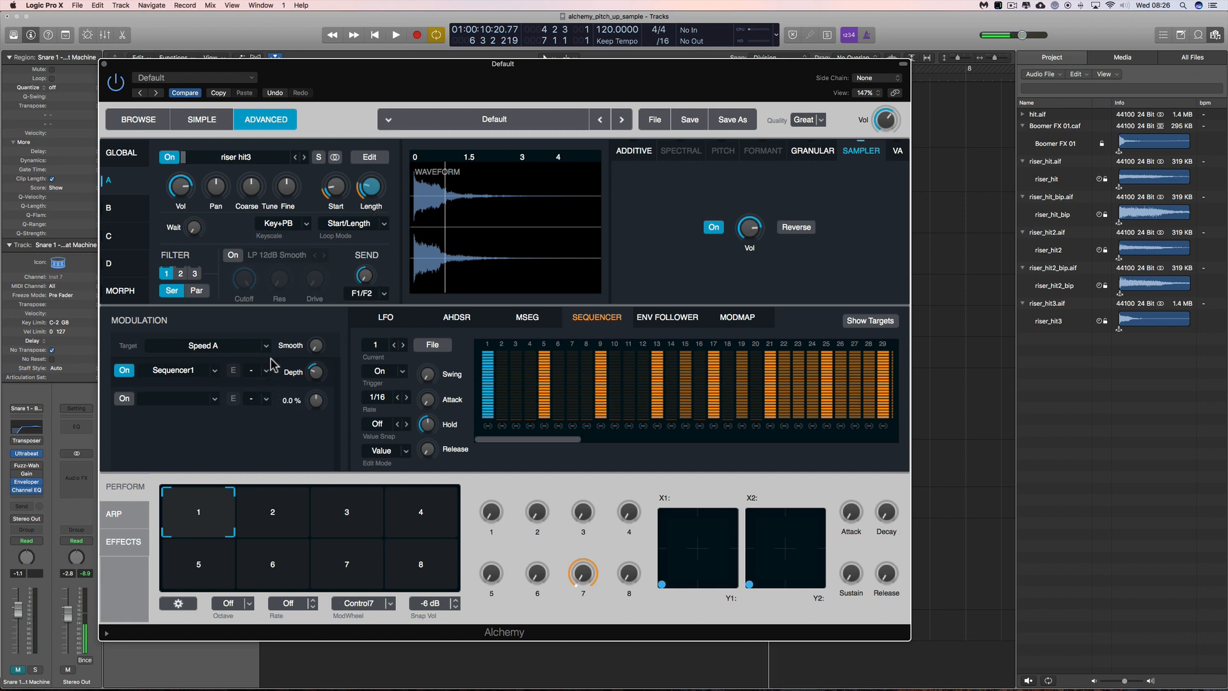
- Modulate source A's coarse tuning with a new AHDSR envelope and lengthen its attack to about 4 seconds
left_click(250, 189)
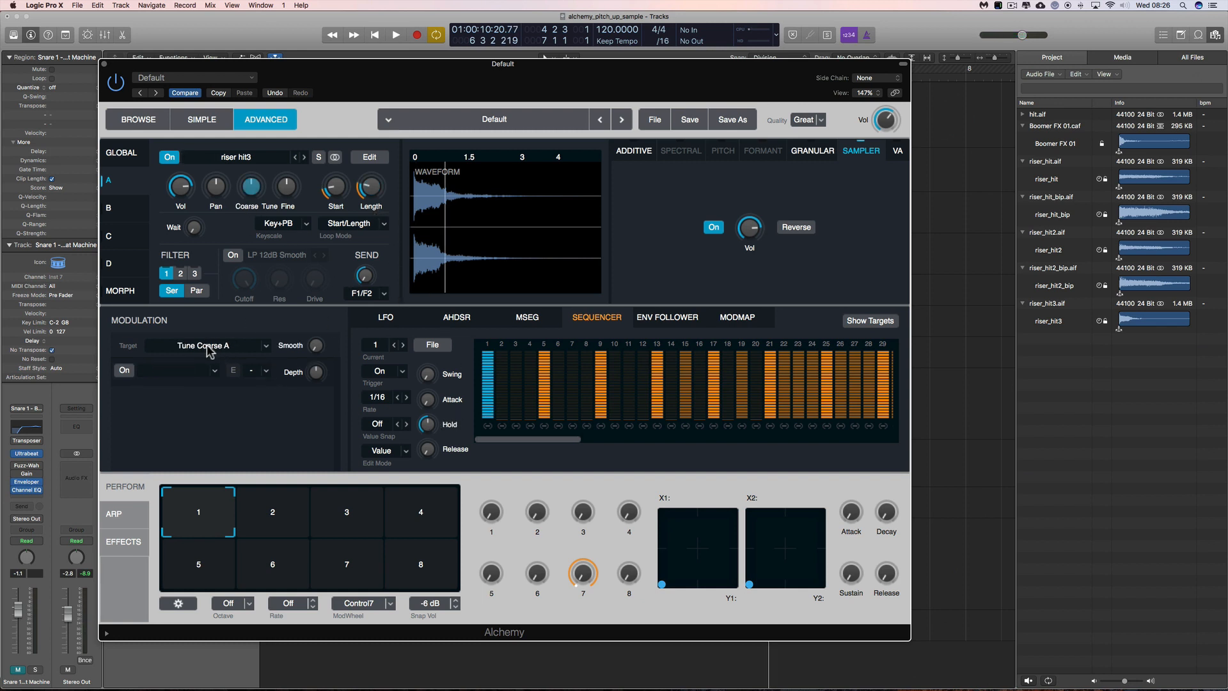
left_click(215, 370)
mouse_move(186, 400)
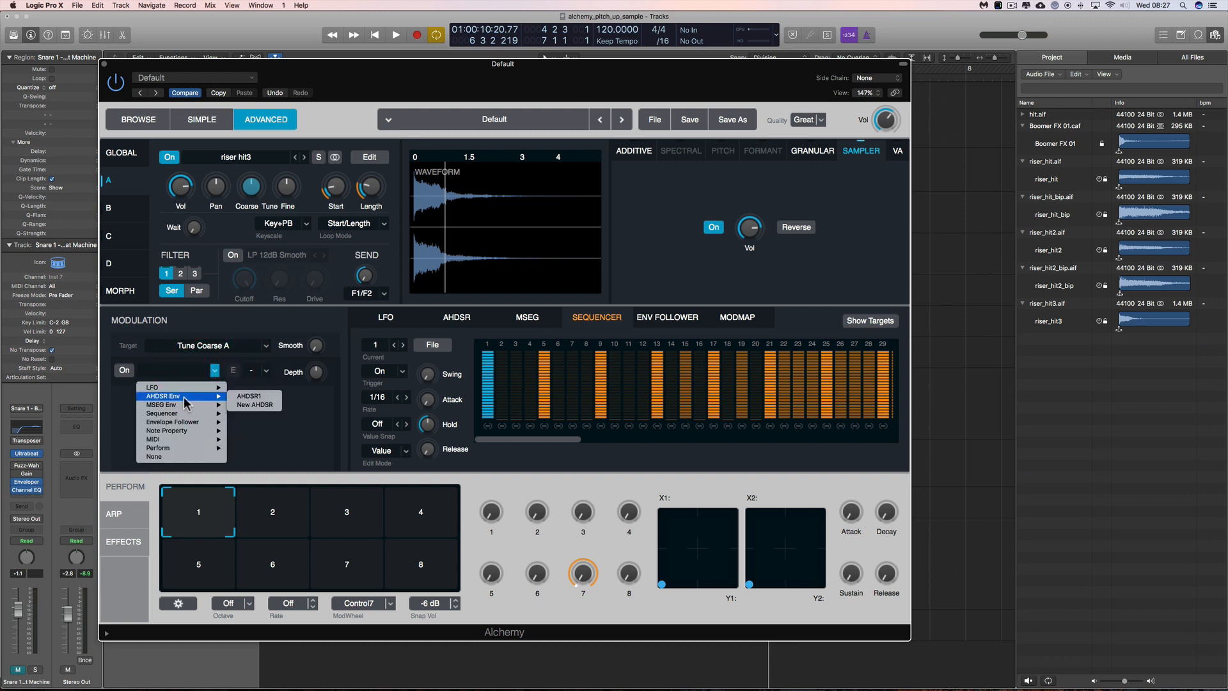
left_click(252, 404)
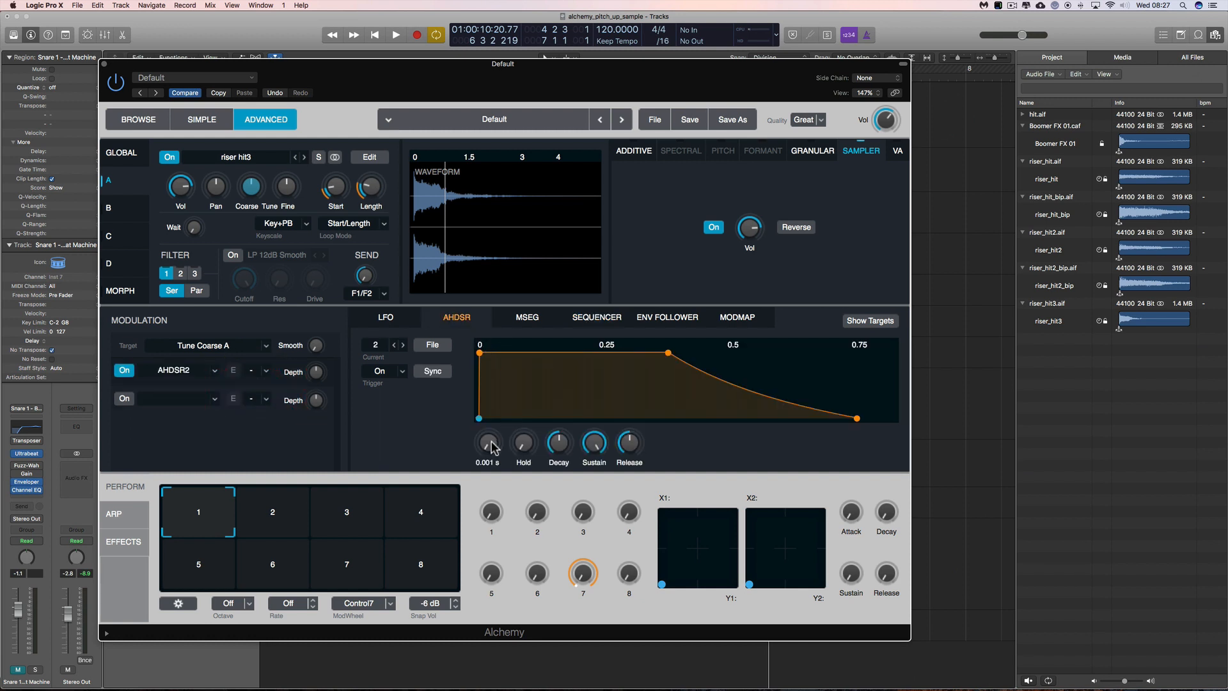
left_click_drag(488, 441, 507, 361)
left_click_drag(597, 376, 625, 416)
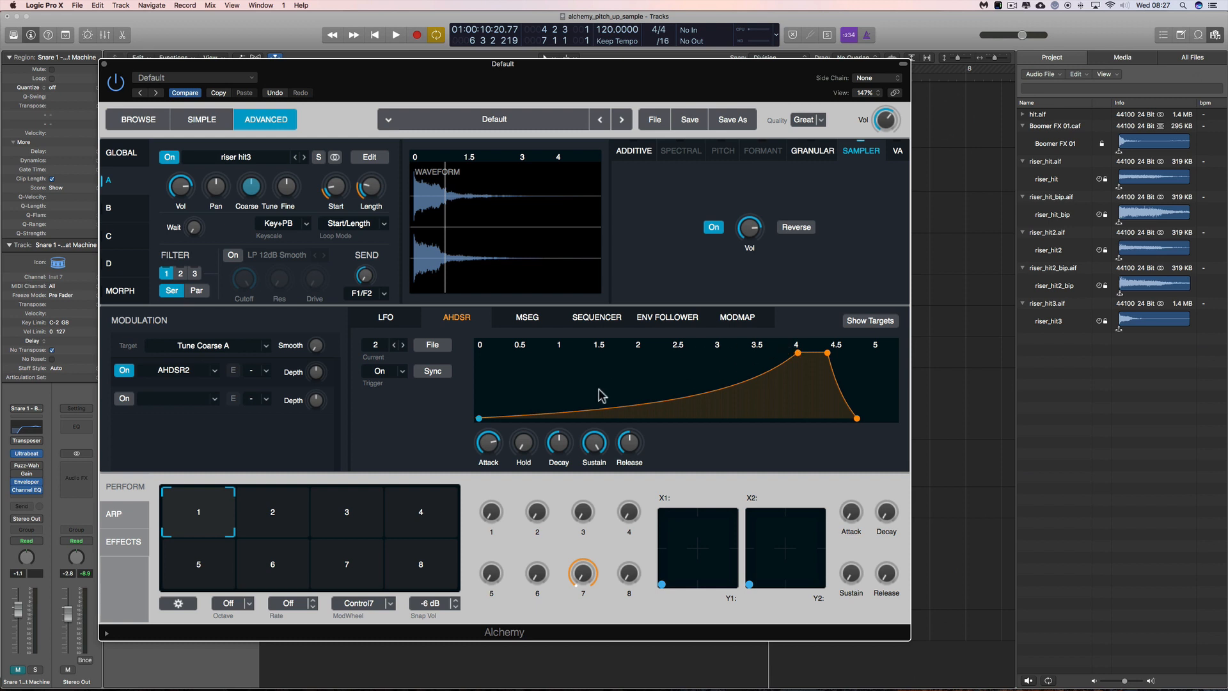
- Set AHDSR2's depth on Tune Coarse A to about 14 semitones, playing the riser before and after the change
key("space")
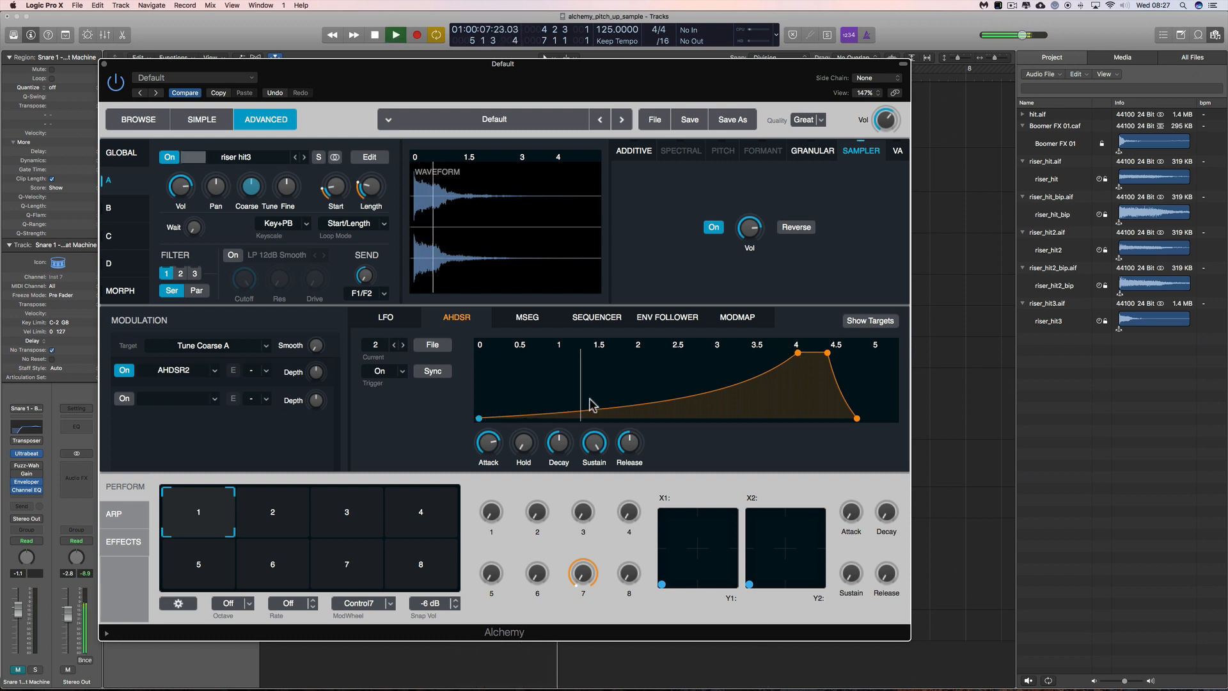
mouse_move(320, 378)
key("space")
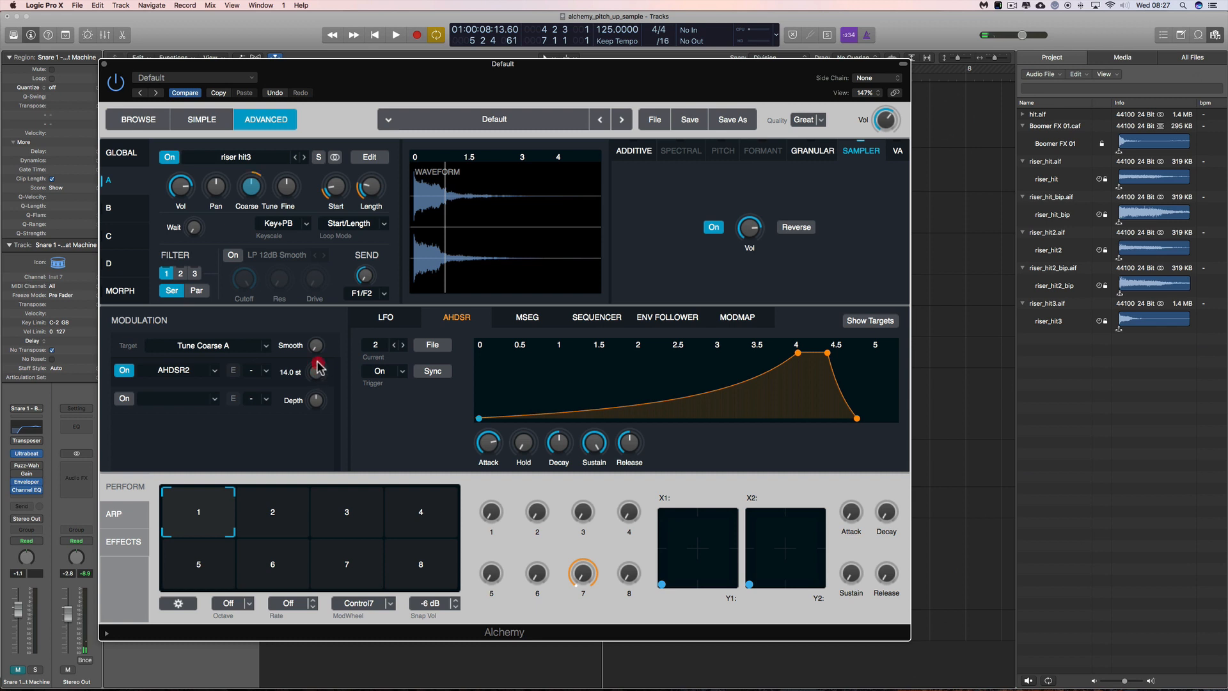
key("space")
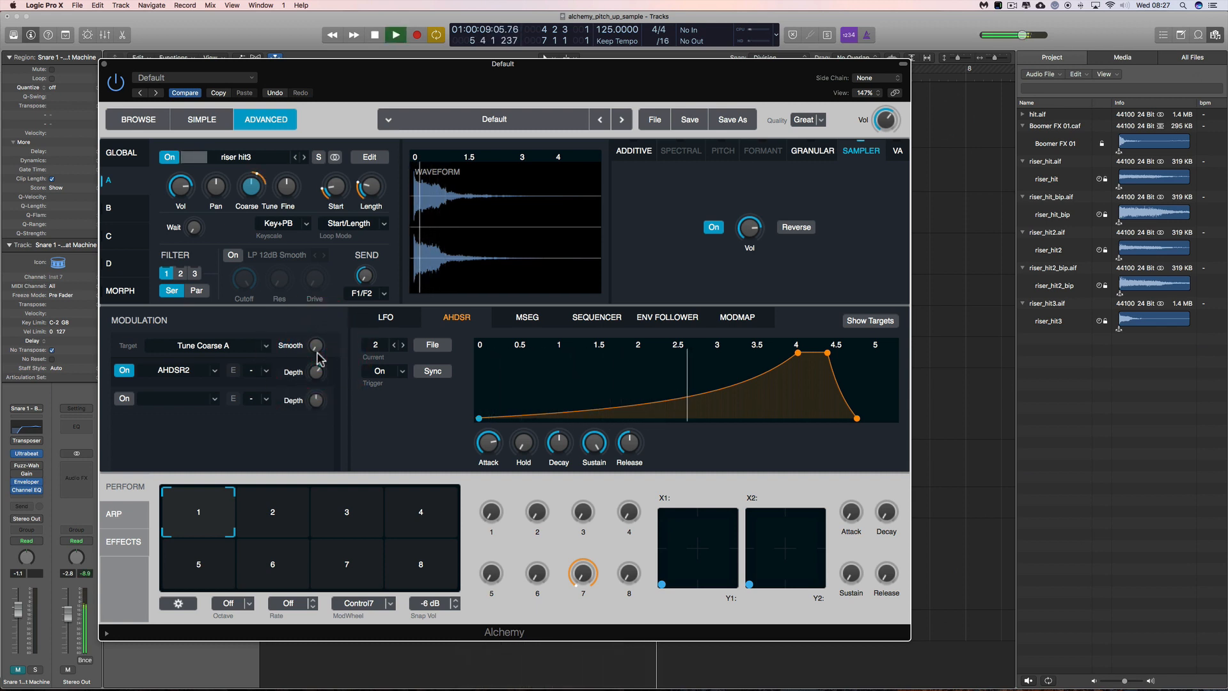
key("space")
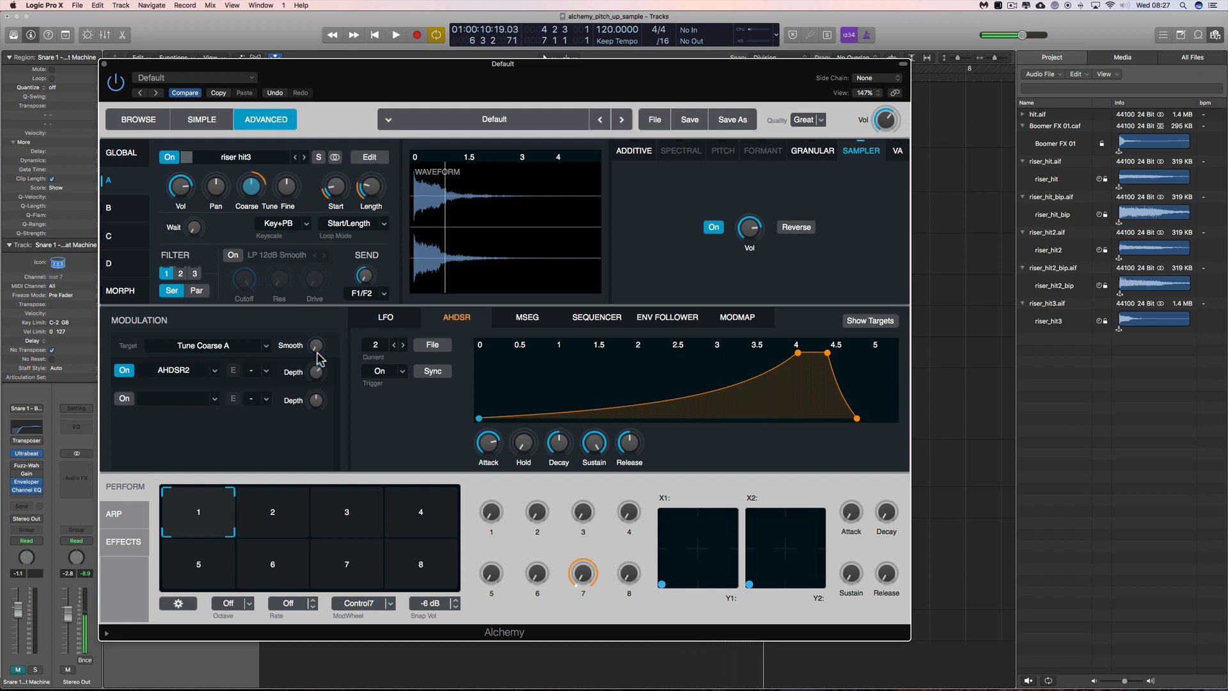
- Display the sequencer through its steps 15 to 39 and play the riser to check how far the pattern runs
mouse_move(309, 337)
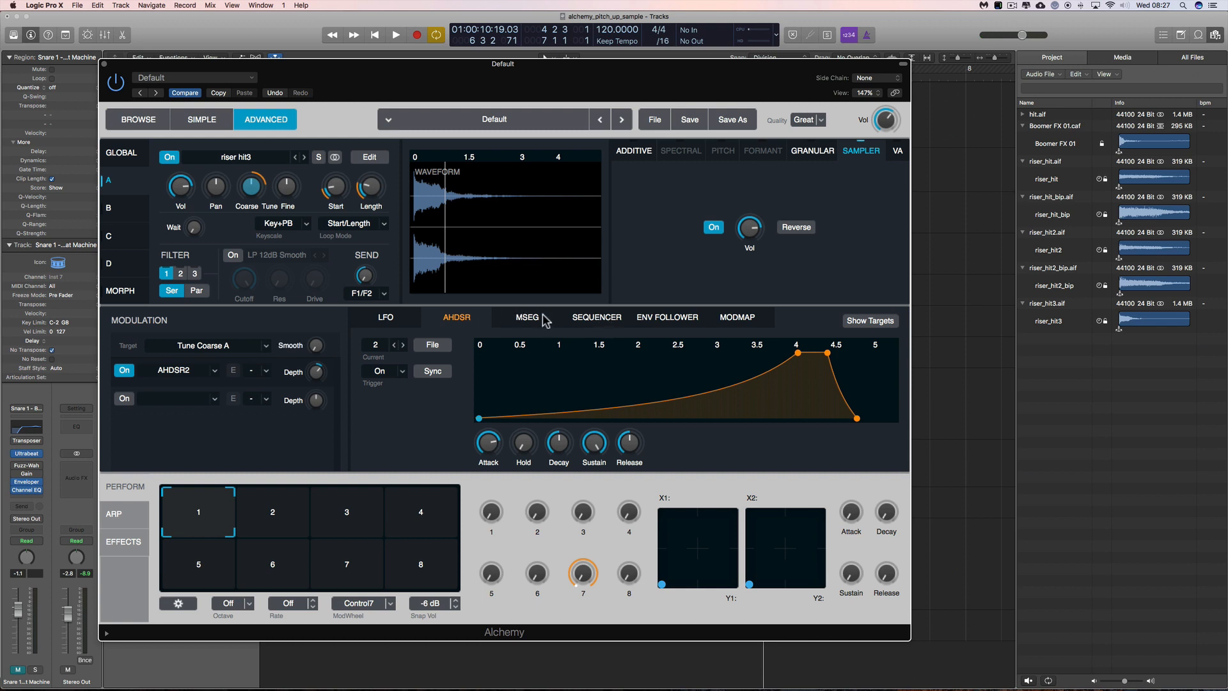
left_click(597, 318)
key("space")
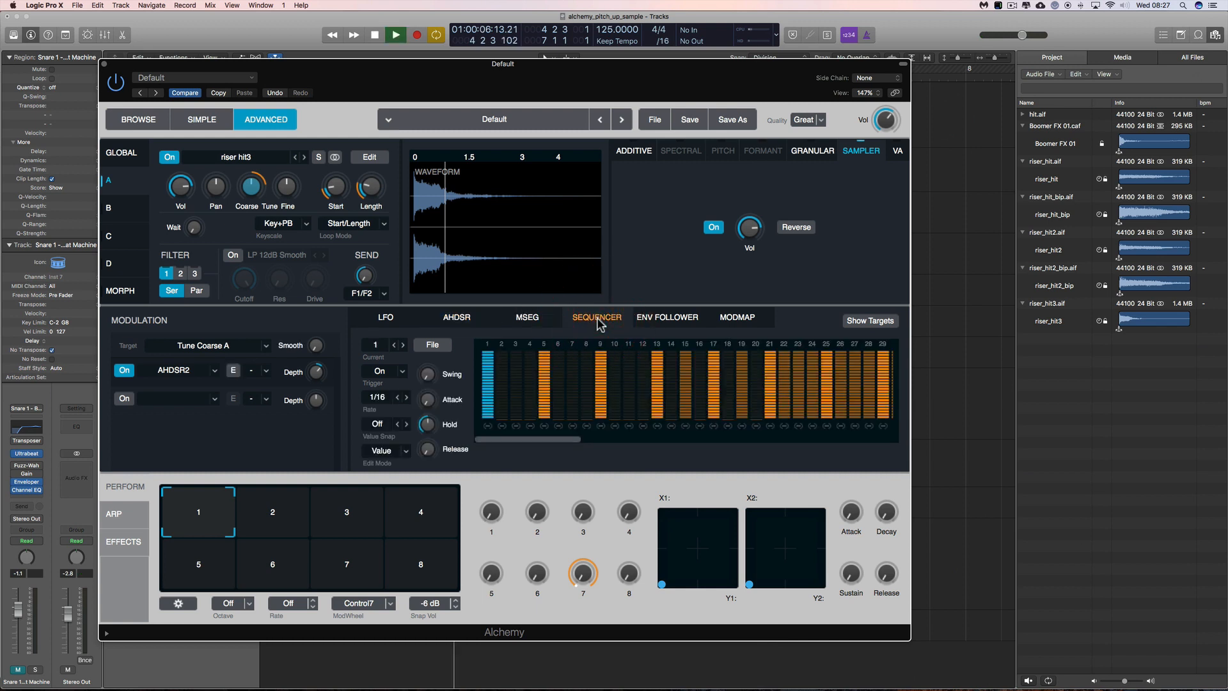
key("space")
left_click_drag(579, 439, 620, 442)
key("space")
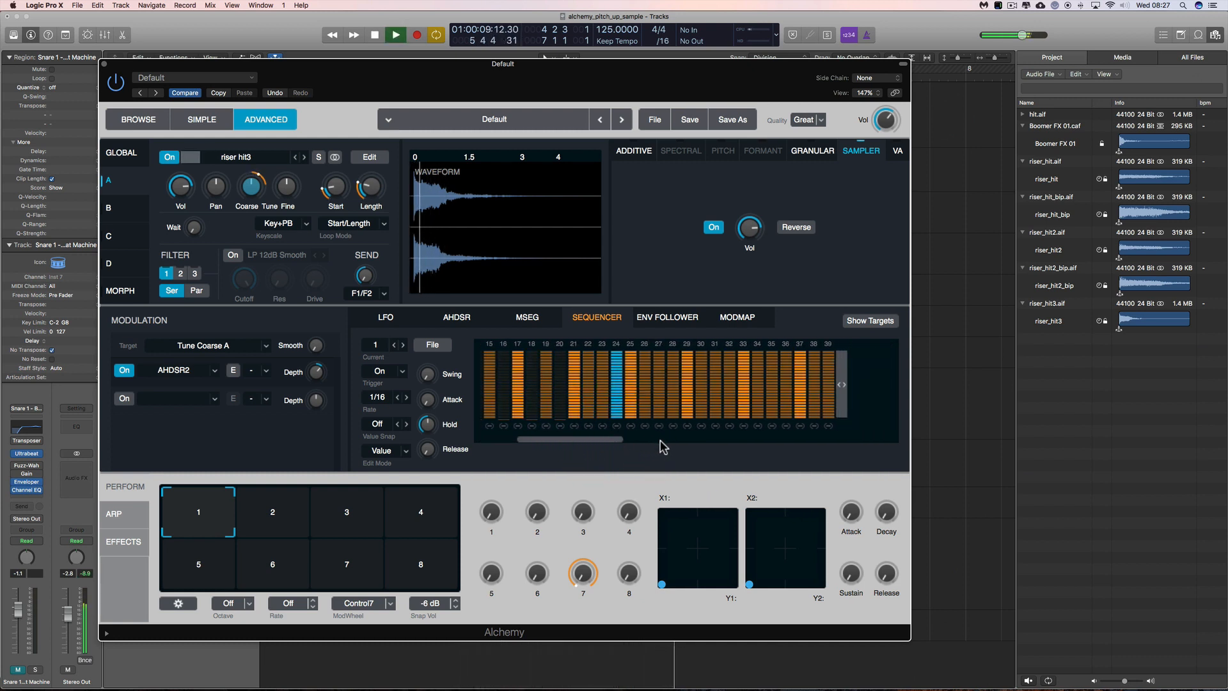
key("space")
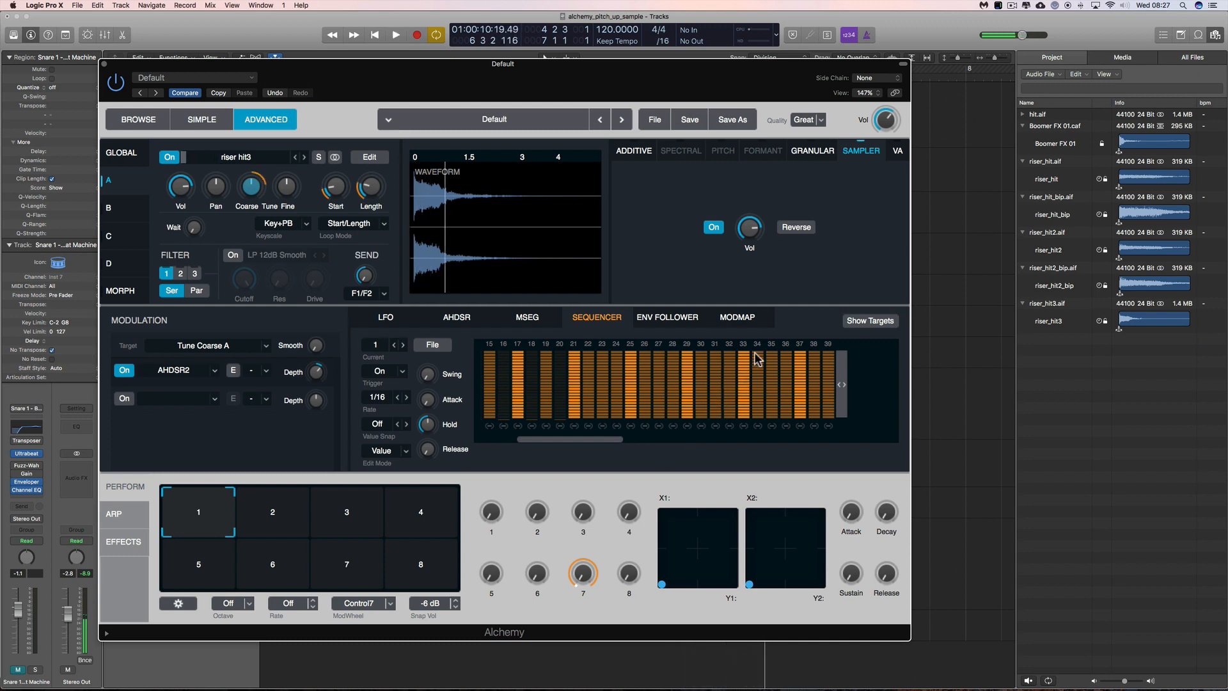
- Uncover the arrangement briefly to compare the region's length, and shorten the sequencer pattern to 35 steps
left_click_drag(691, 76, 677, 552)
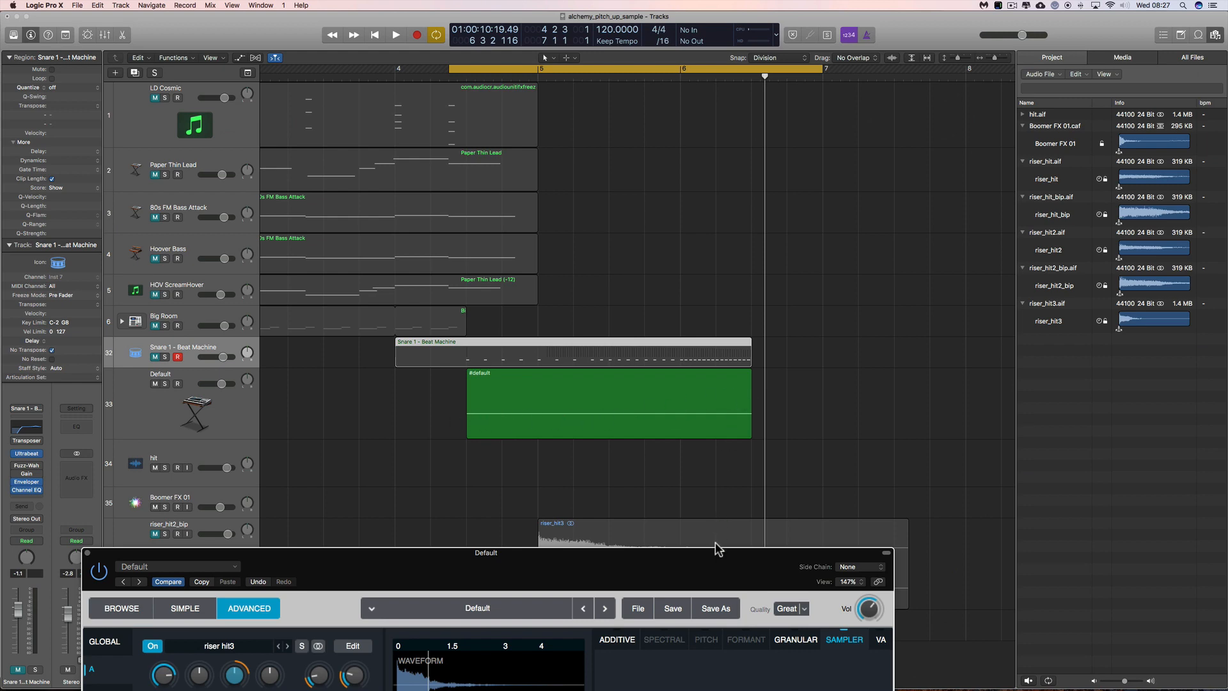
left_click_drag(716, 548, 693, 146)
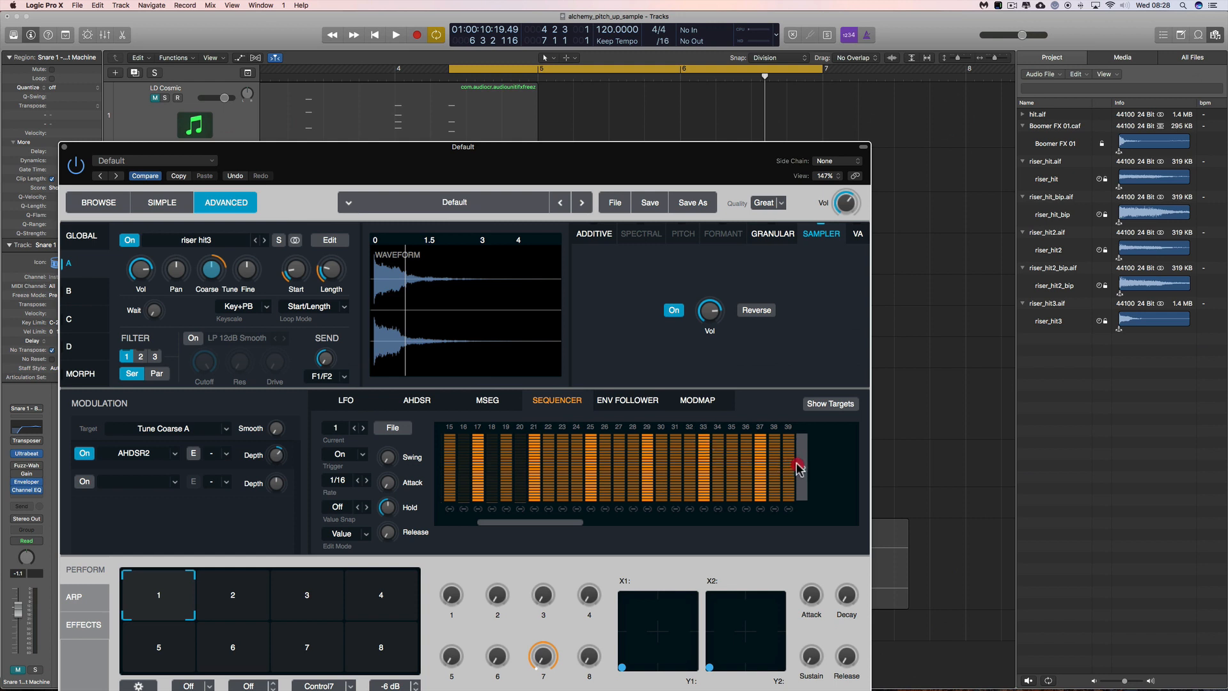
left_click_drag(799, 468, 742, 472)
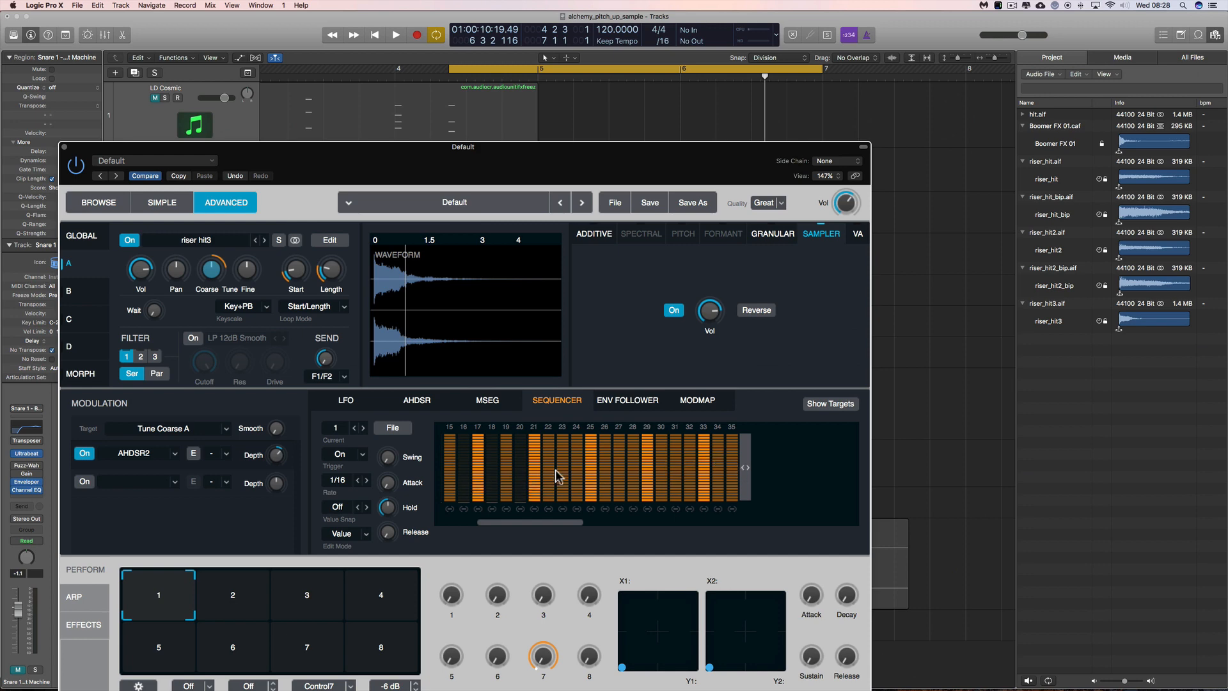
- Check the default region's length in the arrangement, return to Alchemy and play the riser with the shortened pattern
left_click_drag(613, 149, 638, 531)
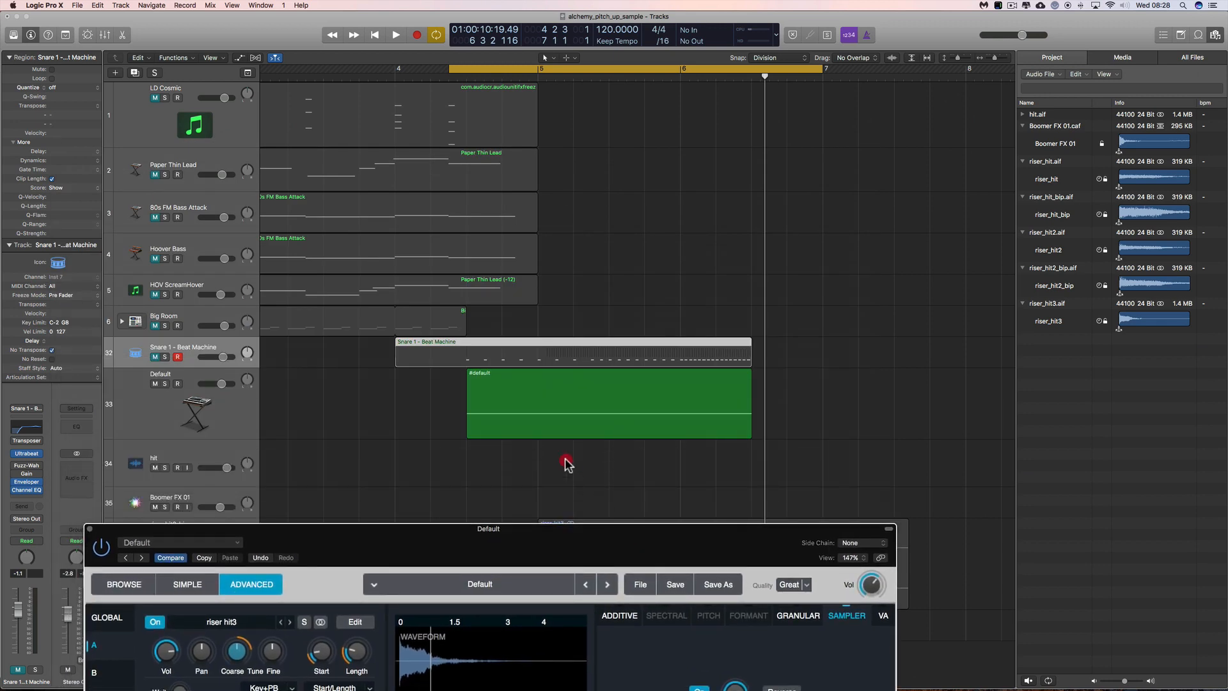
left_click(566, 422)
left_click_drag(725, 546, 741, 113)
key("space")
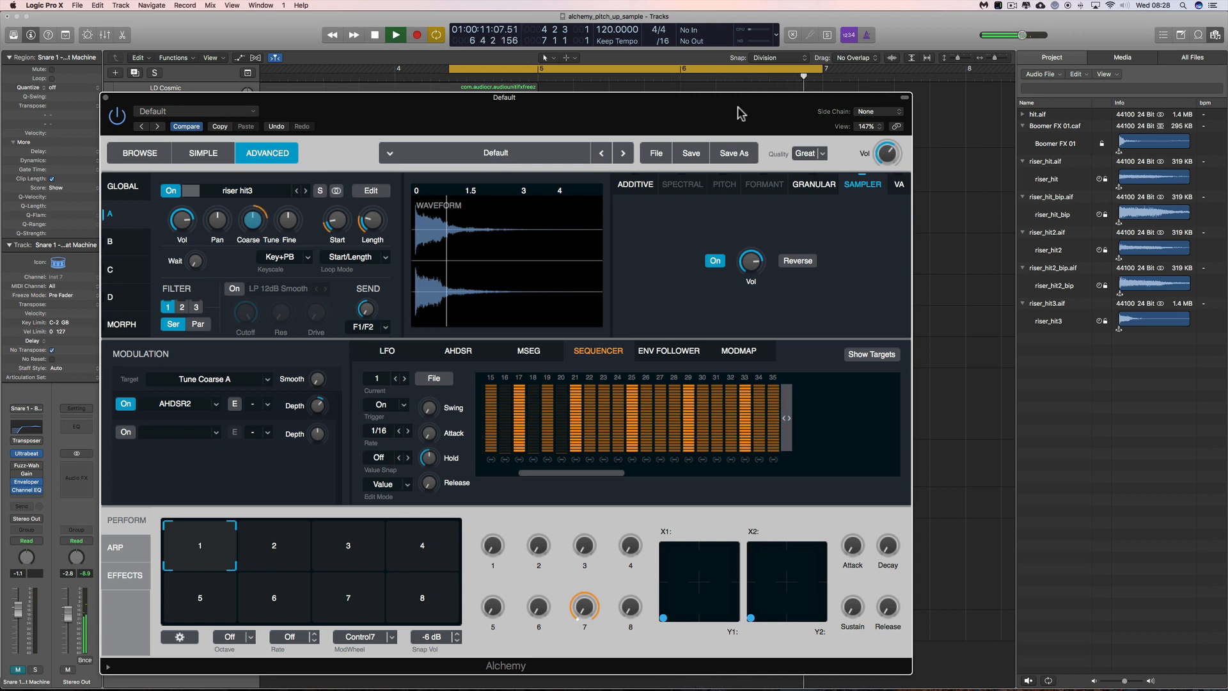
key("space")
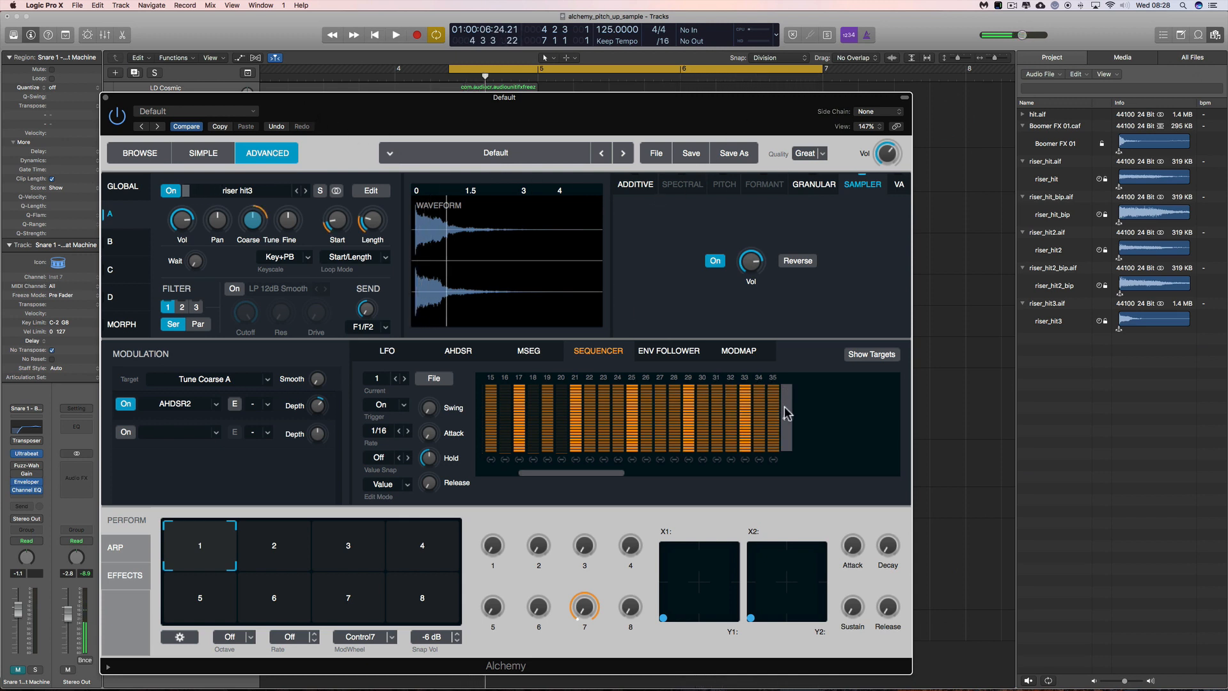
- Shorten the sequencer pattern to 34 steps and play the riser
left_click_drag(780, 416, 775, 416)
key("space")
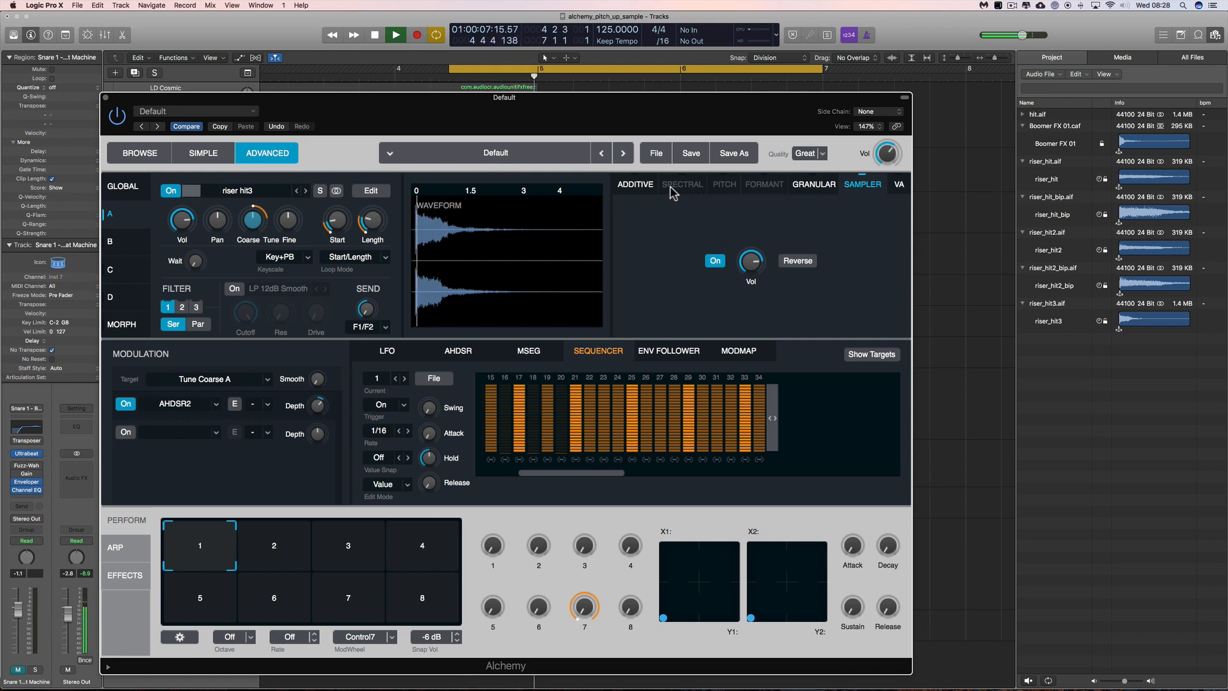
key("space")
- Turn on source A's additive element, reduce its number of partials to 1, and play the riser
left_click(648, 186)
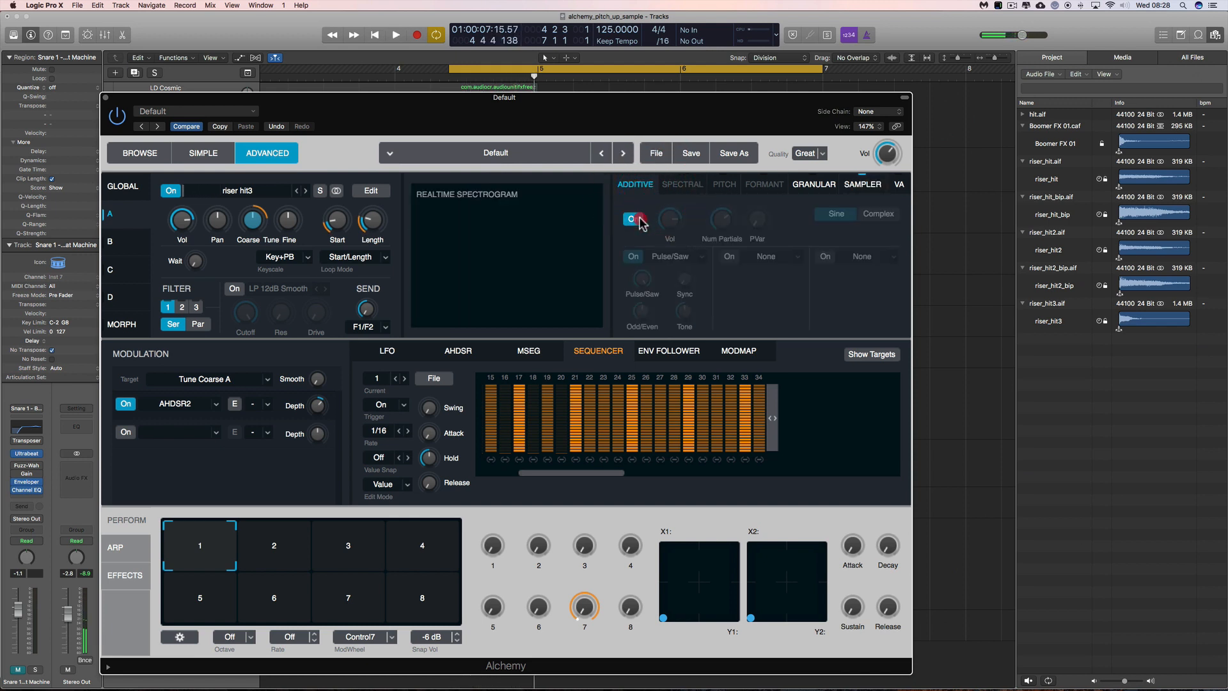
left_click_drag(720, 219, 776, 388)
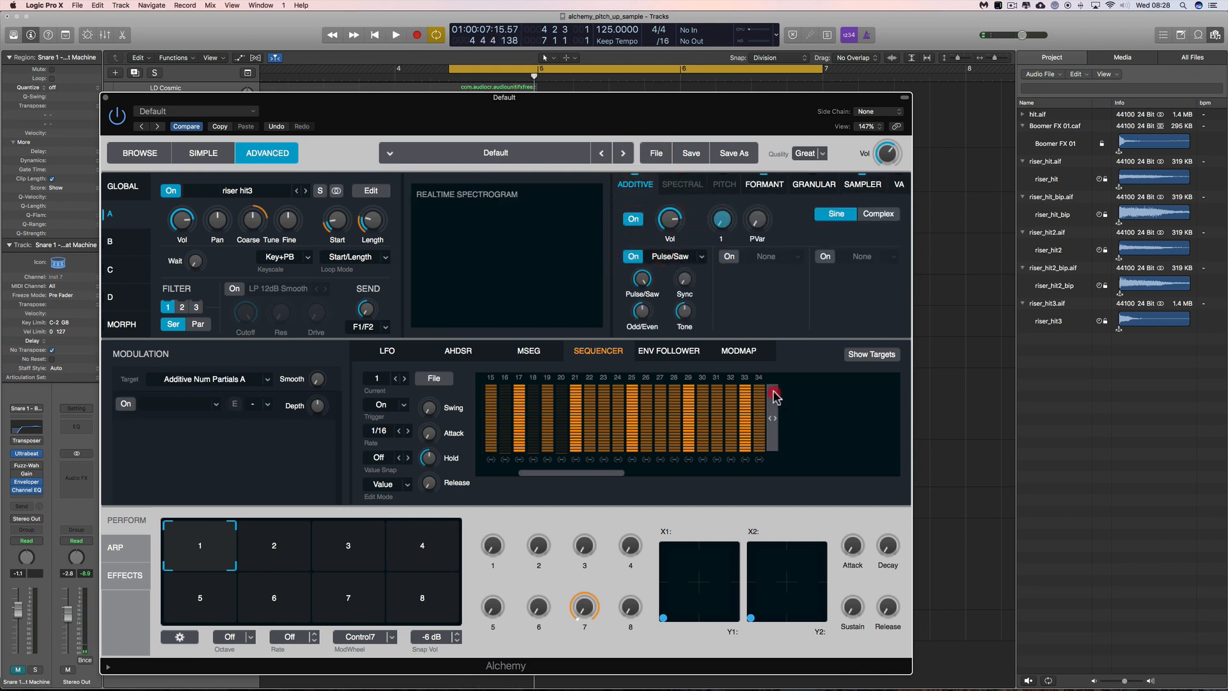
key("space")
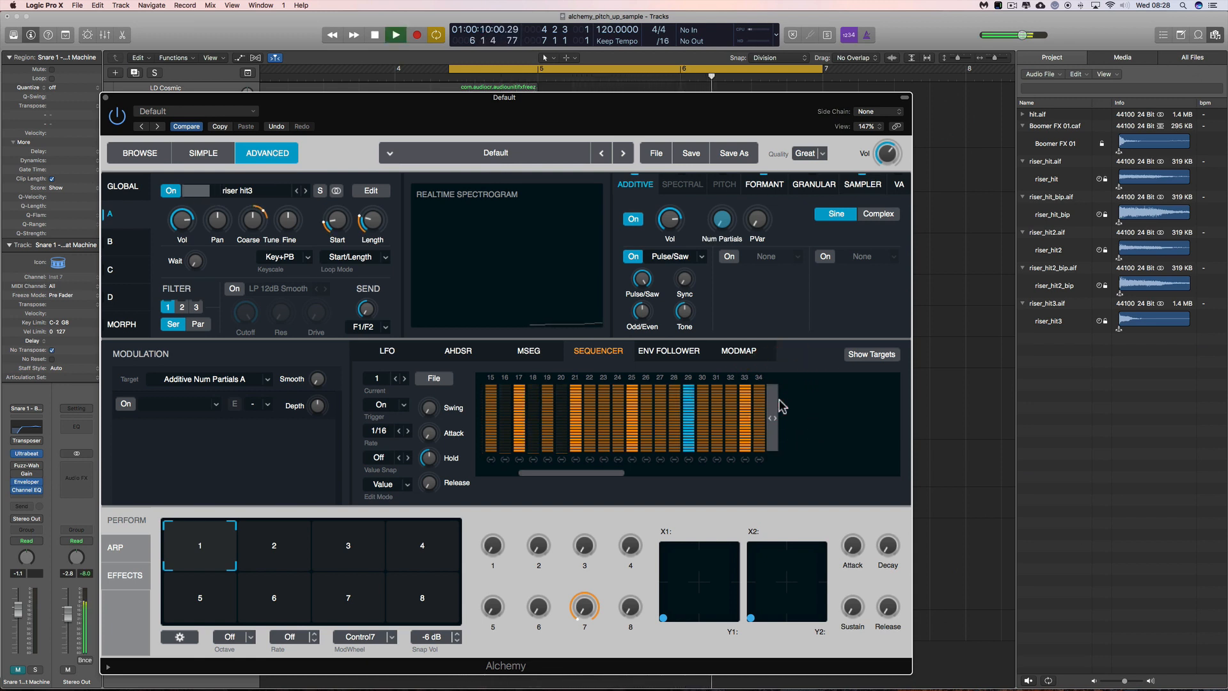
key("space")
- Raise source A's additive number of partials to 55 and assign AHDSR2 as its modulator
left_click_drag(721, 221, 716, 135)
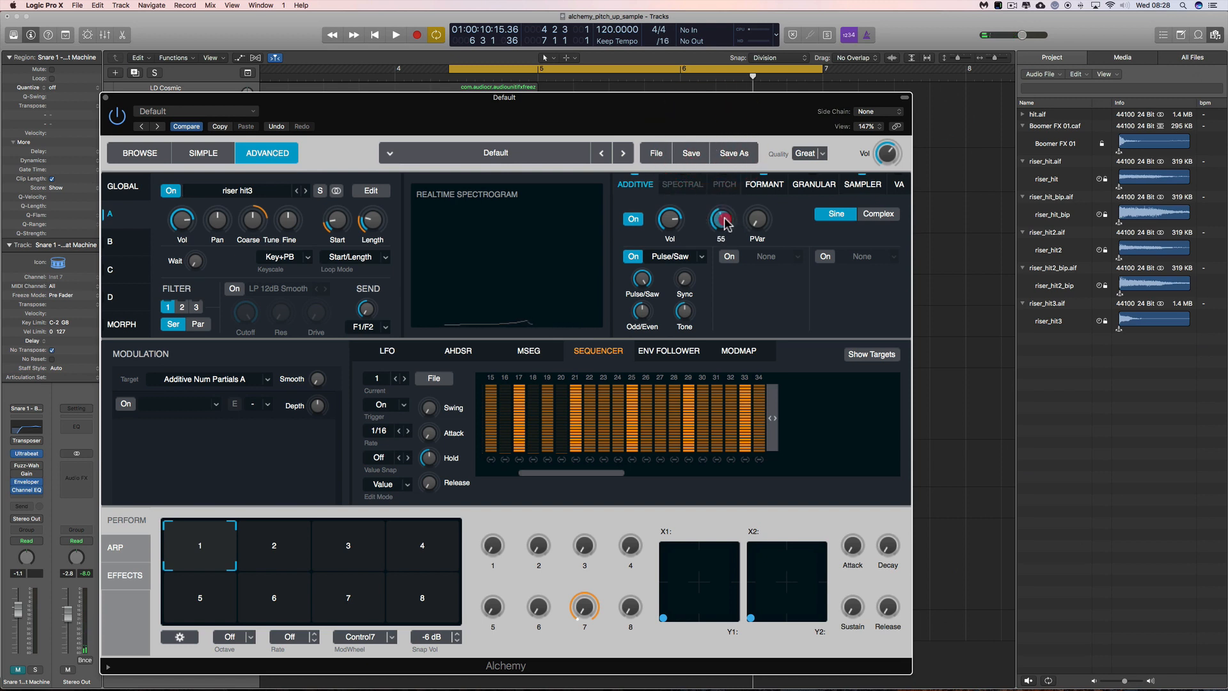
left_click(725, 220)
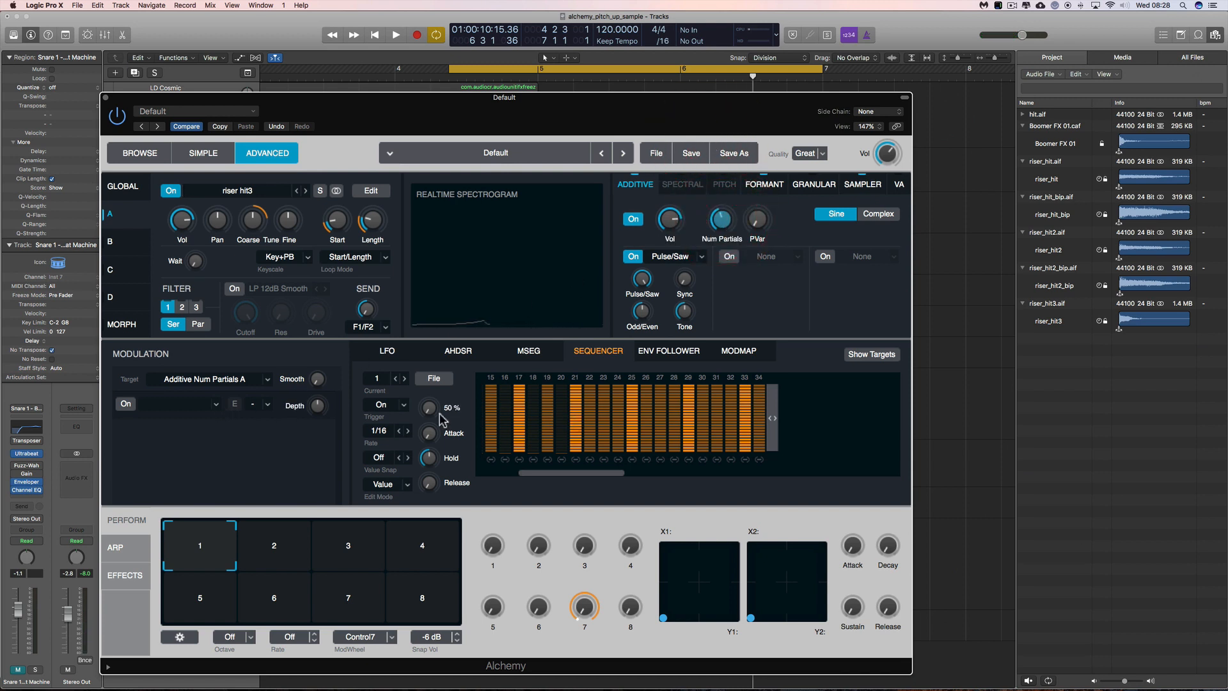
left_click(216, 404)
mouse_move(178, 440)
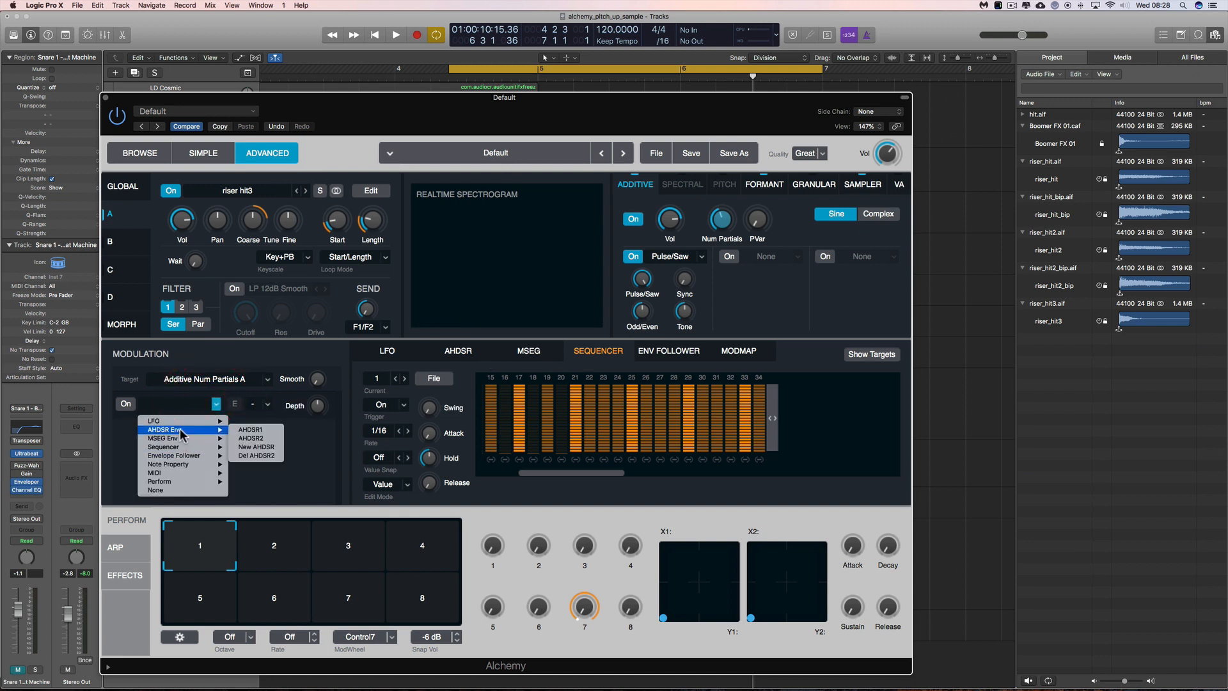
left_click(268, 440)
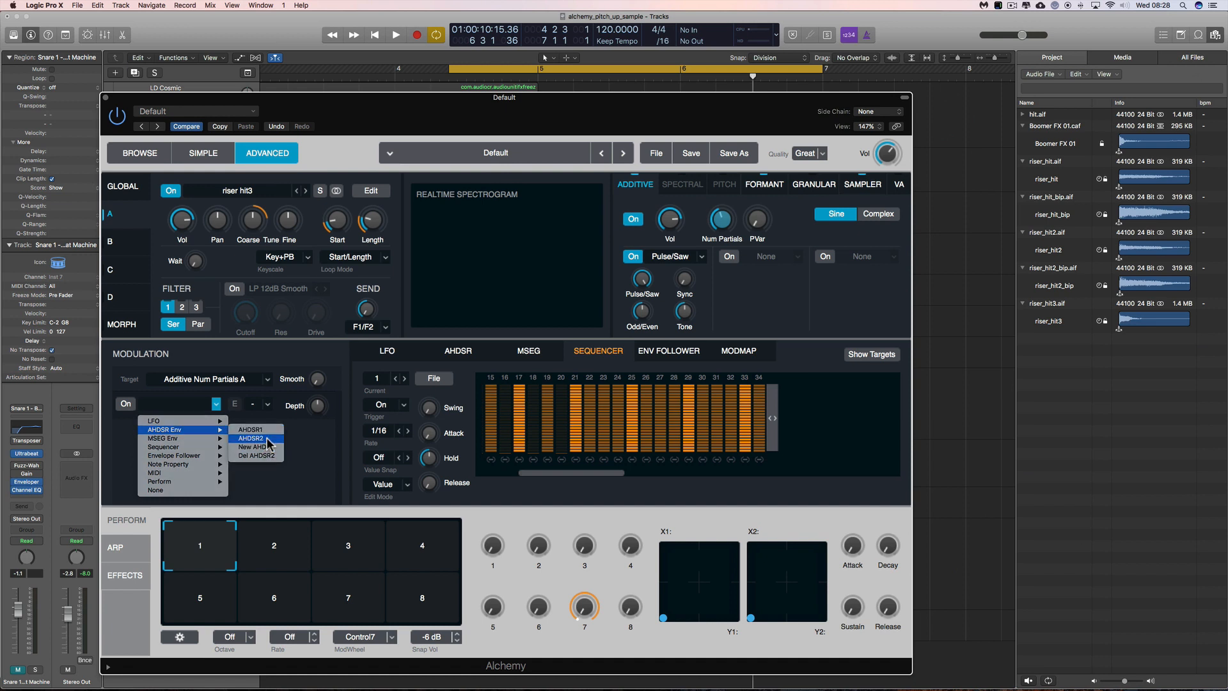
- Set AHDSR2's depth on Additive Num Partials A to -50.7% and play the riser
mouse_move(727, 221)
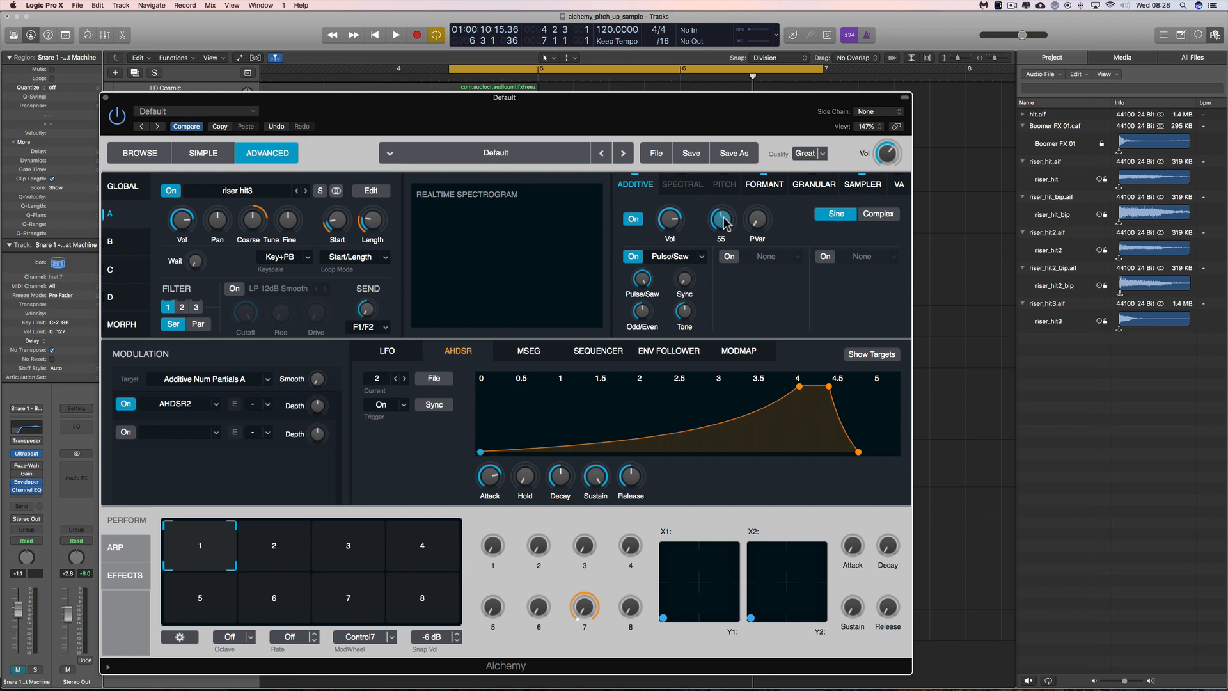
mouse_move(318, 412)
left_click_drag(317, 410, 339, 459)
key("space")
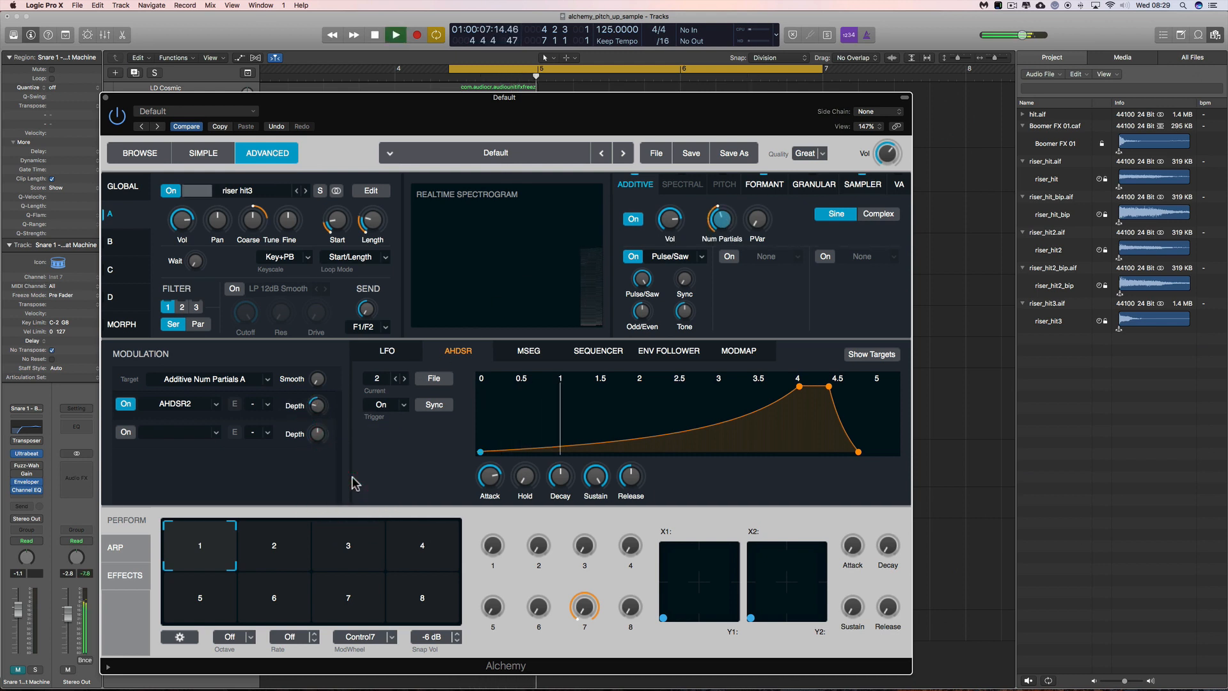
key("space")
- Try a positive AHDSR2 depth on Additive Num Partials A with the partials lowered to 1, playing the riser
left_click(317, 407)
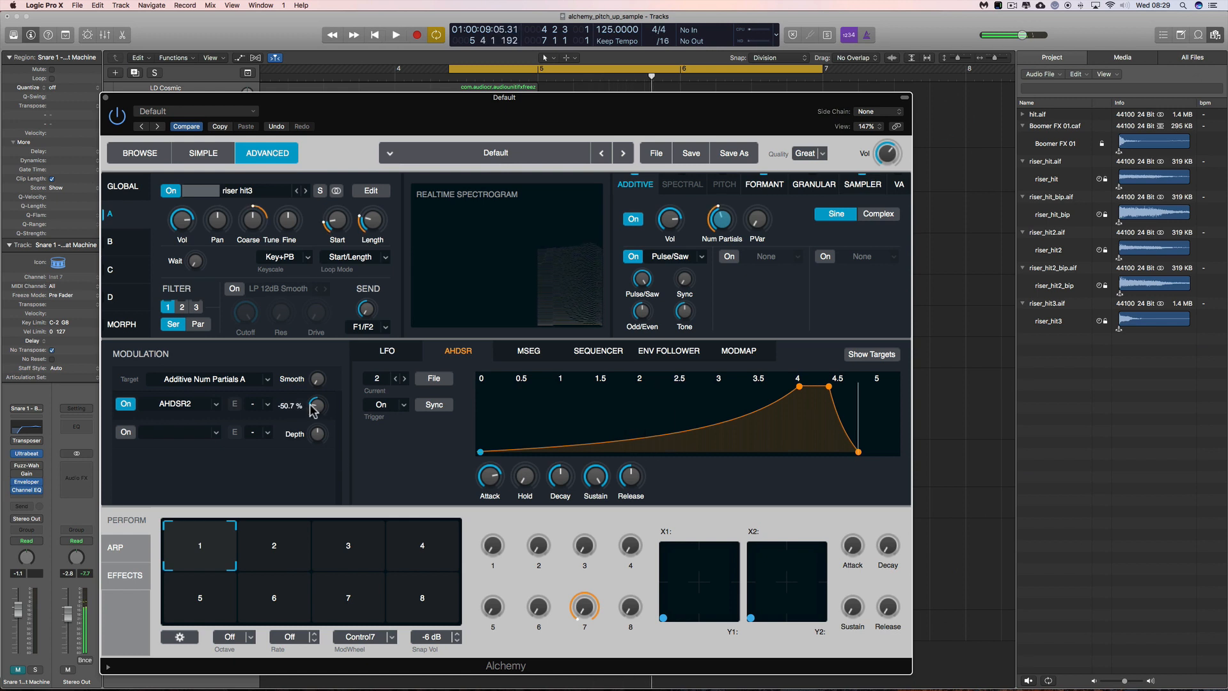
left_click_drag(317, 409, 304, 305)
key("space")
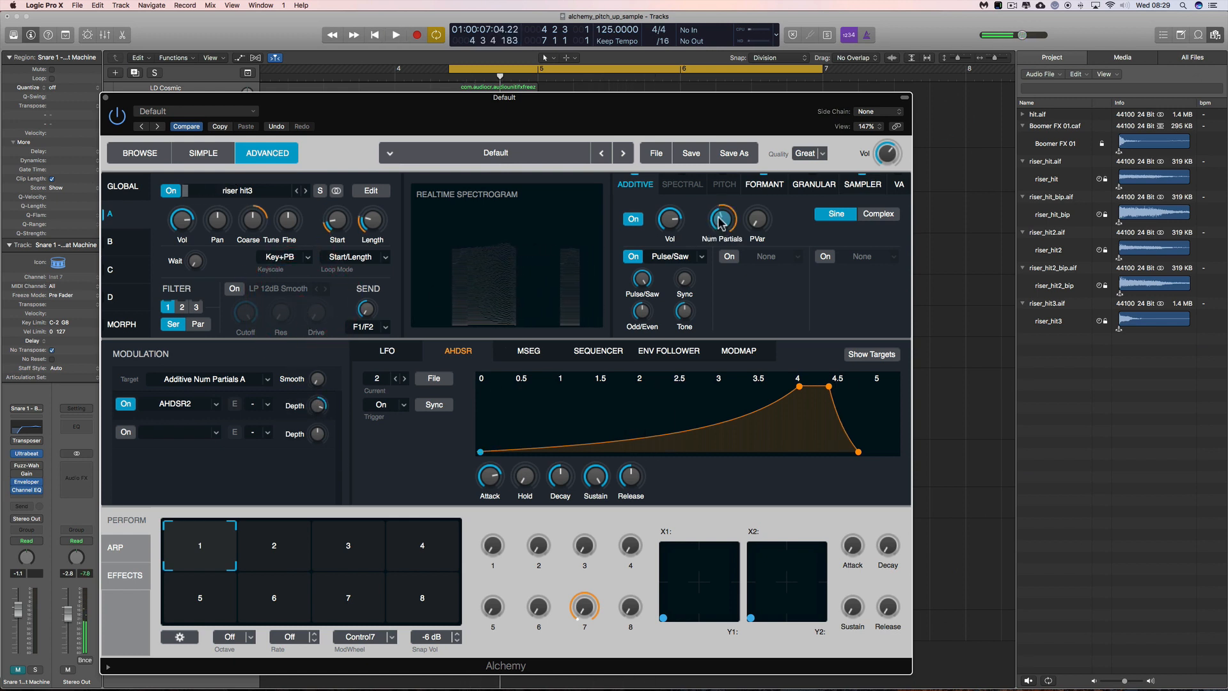
key("space")
left_click(719, 238)
left_click_drag(719, 240, 755, 351)
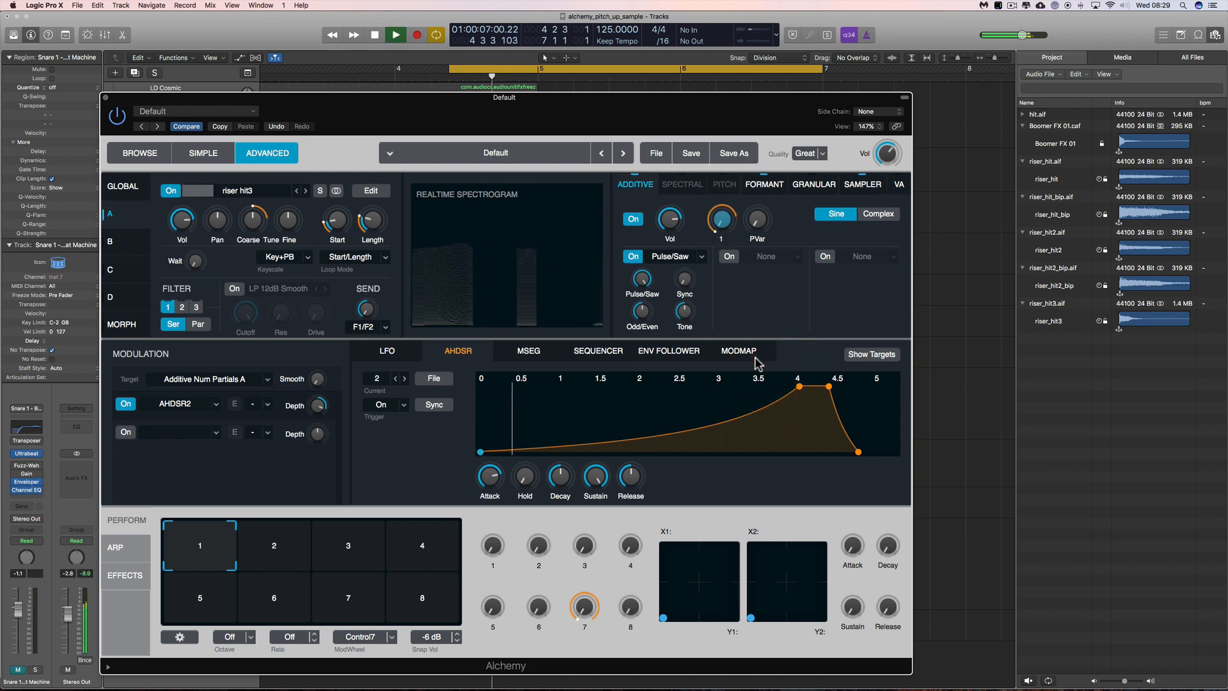
key("space")
- Give AHDSR2 a negative depth on Additive Num Partials A and raise the number of partials to 32
left_click_drag(319, 405, 337, 477)
left_click_drag(729, 223, 719, 163)
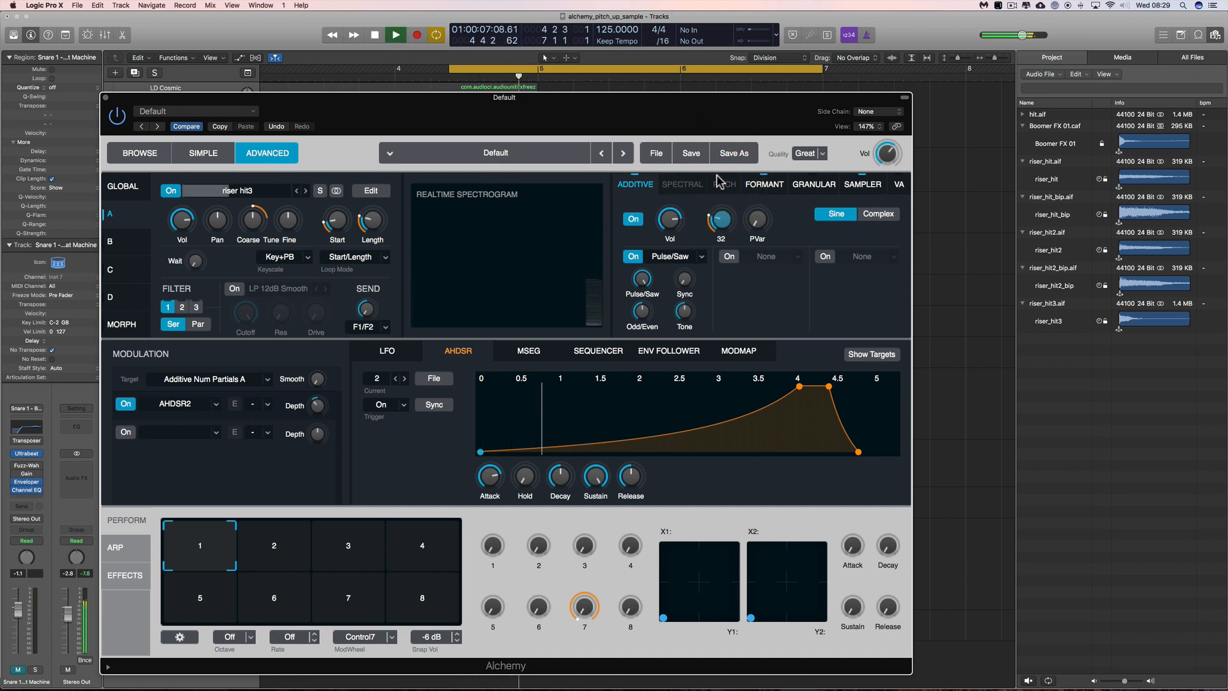
- Try 36 partials on source A's additive layer with AHDSR2's depth at -55.1%, playing the riser
left_click_drag(716, 223, 718, 224)
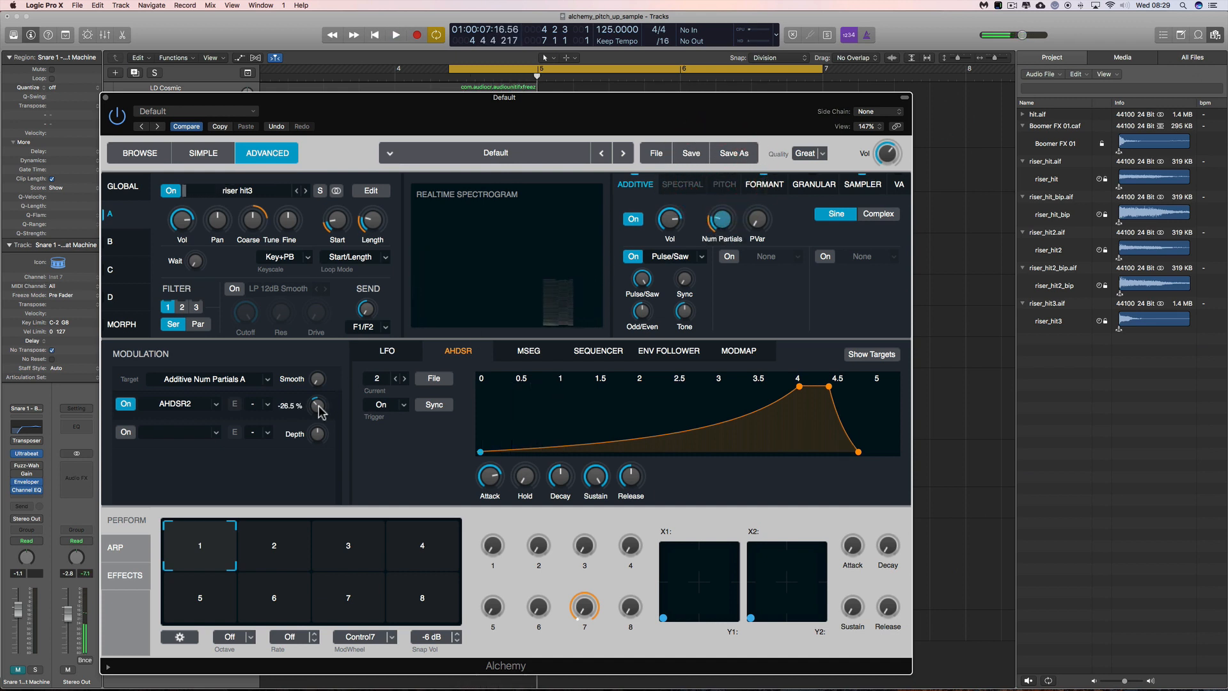
left_click_drag(317, 406, 362, 510)
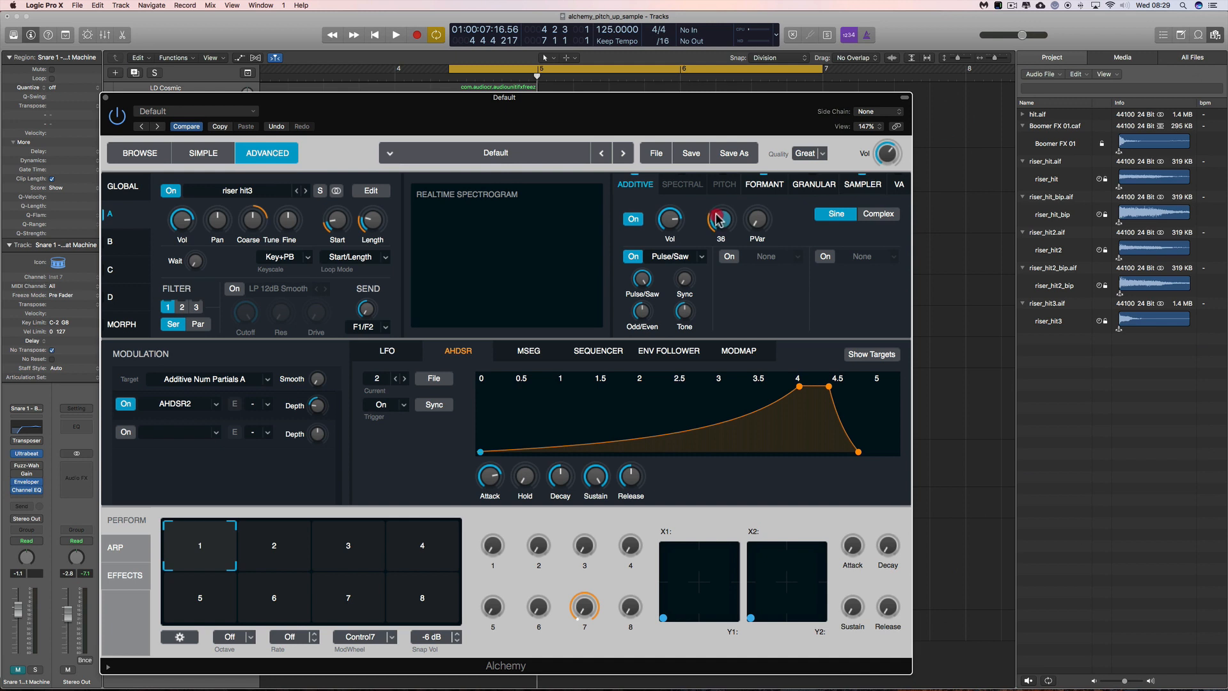
key("space")
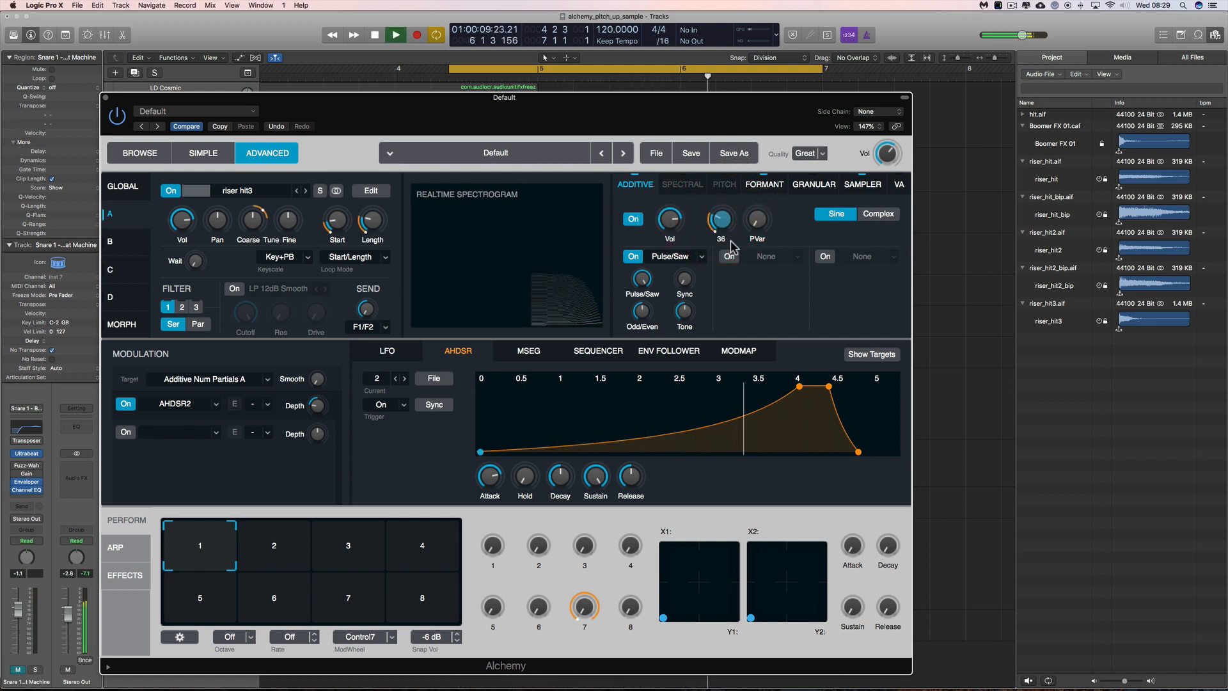
key("space")
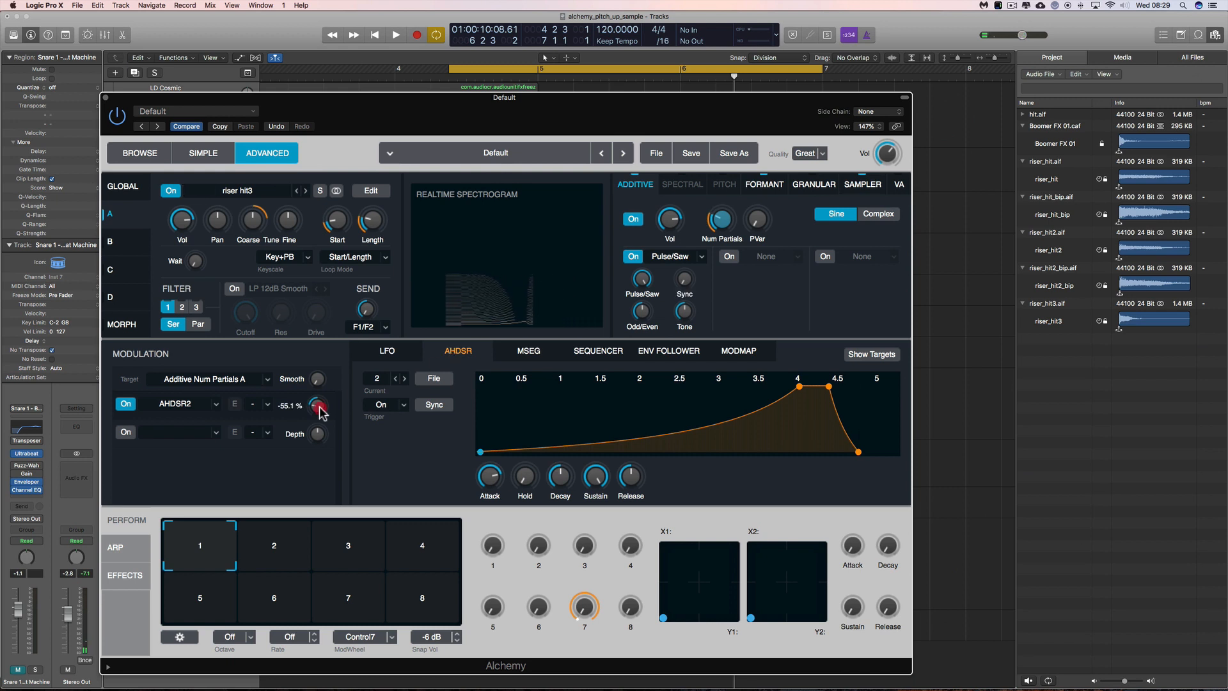
- Set AHDSR2's depth on Additive Num Partials A to 59.7% and lower the partials to 1, playing the riser
left_click_drag(320, 407, 306, 327)
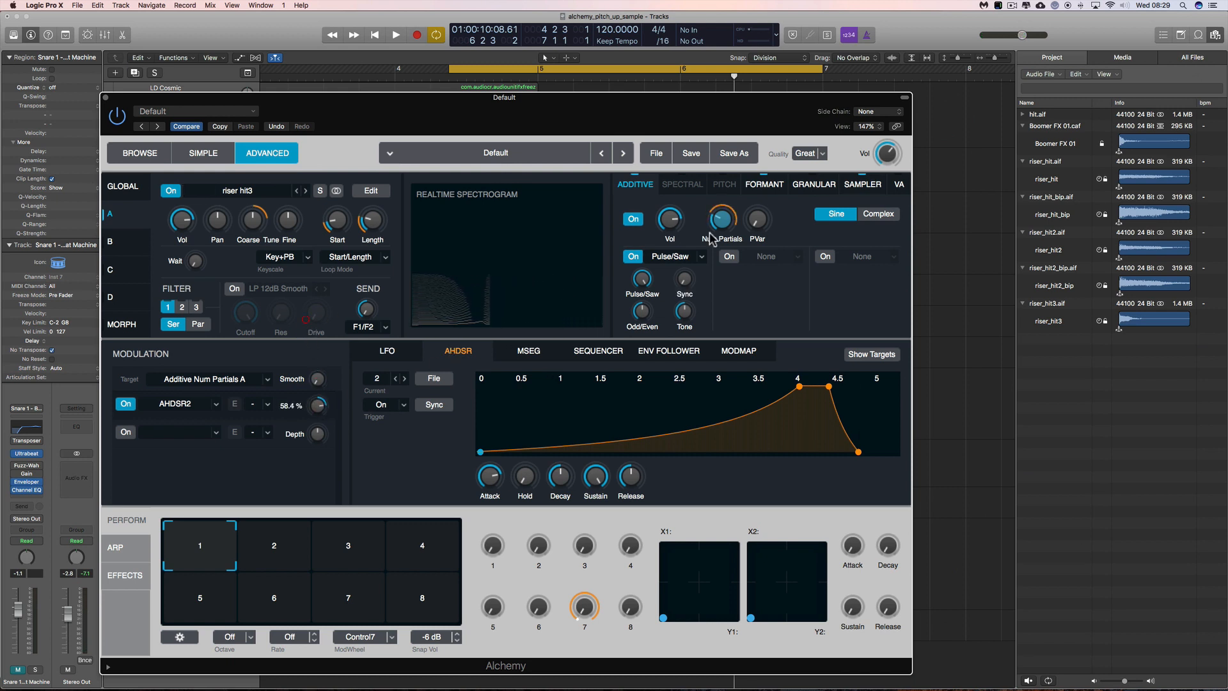
mouse_move(720, 224)
left_mouse_down()
mouse_move(725, 258)
mouse_move(721, 224)
left_mouse_up()
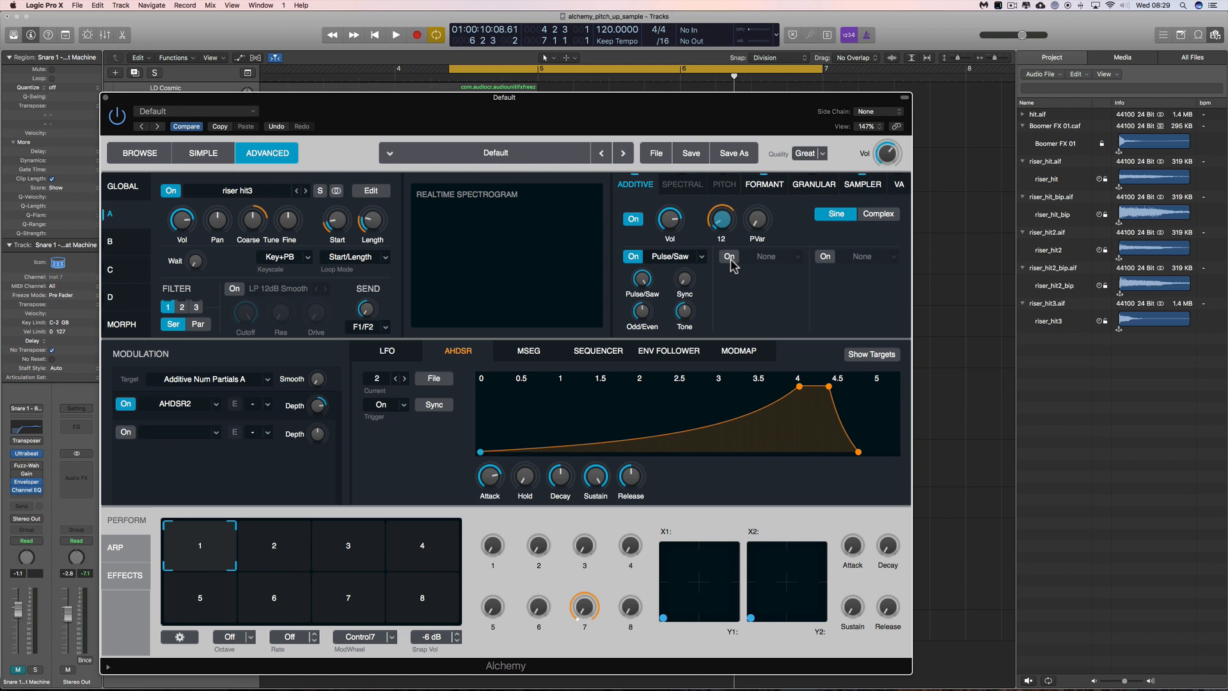
key("space")
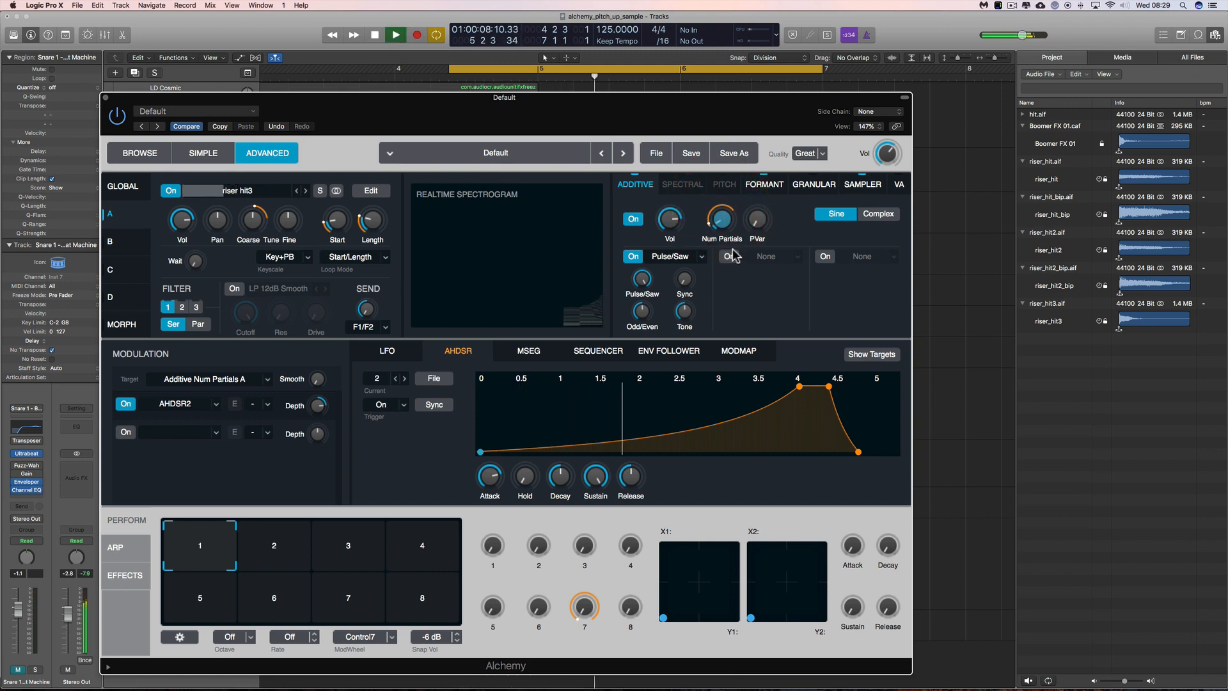
key("space")
left_click(729, 227)
key("space")
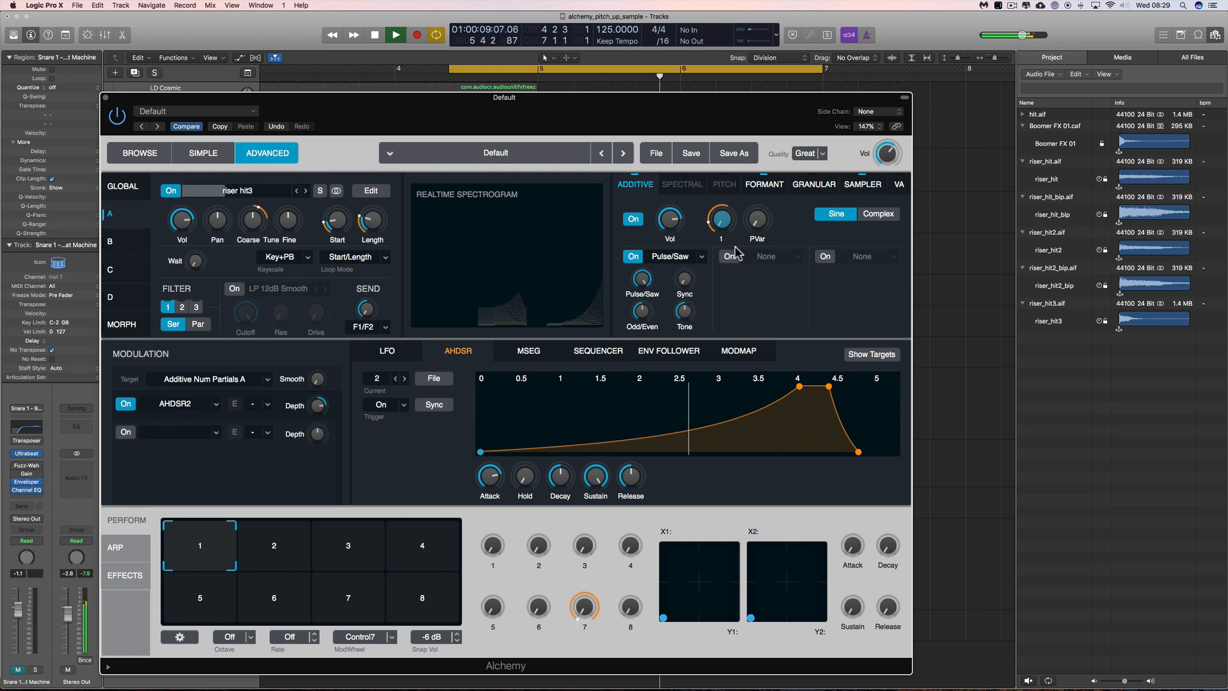
key("space")
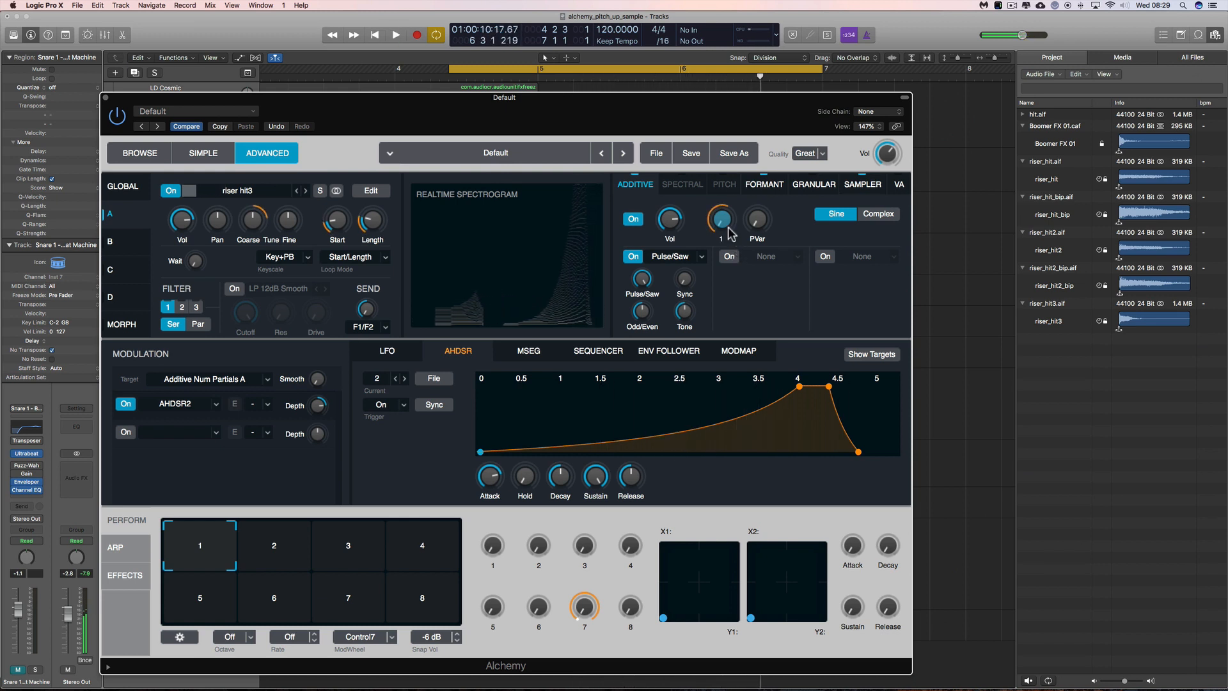
mouse_move(329, 404)
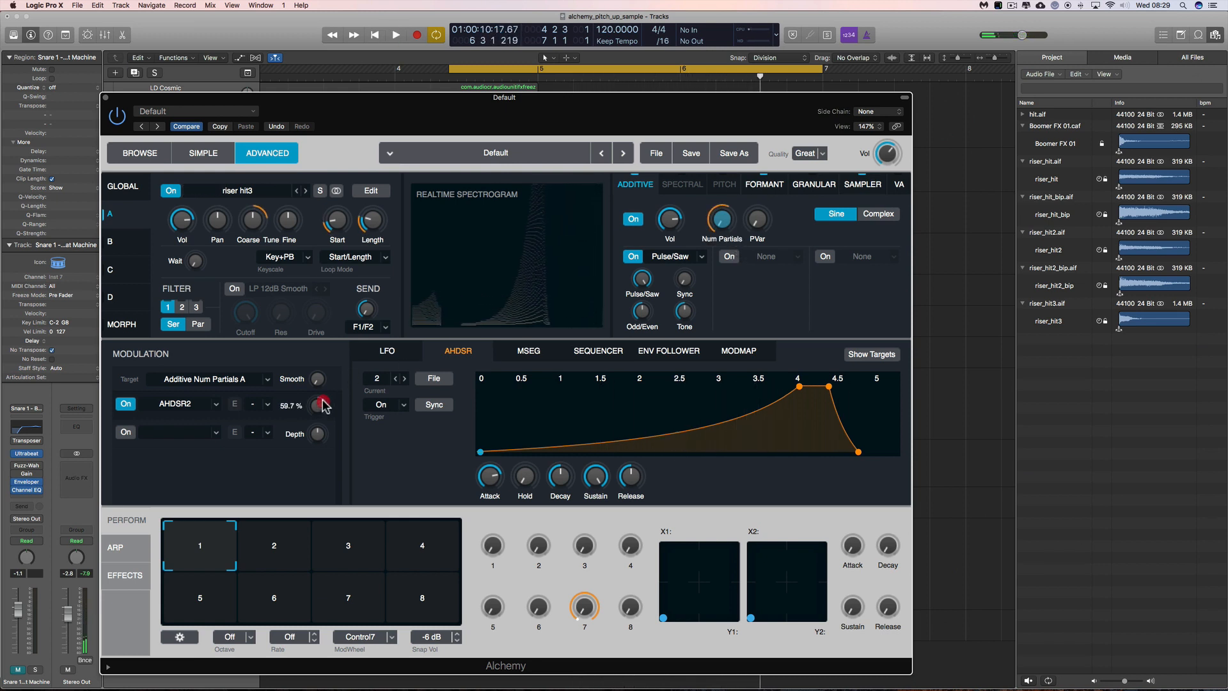
- Try the riser with the Pulse/Saw additive effect off, lowering source A's additive volume past -22.9 dB during playback
mouse_move(678, 221)
left_click_drag(672, 219, 673, 237)
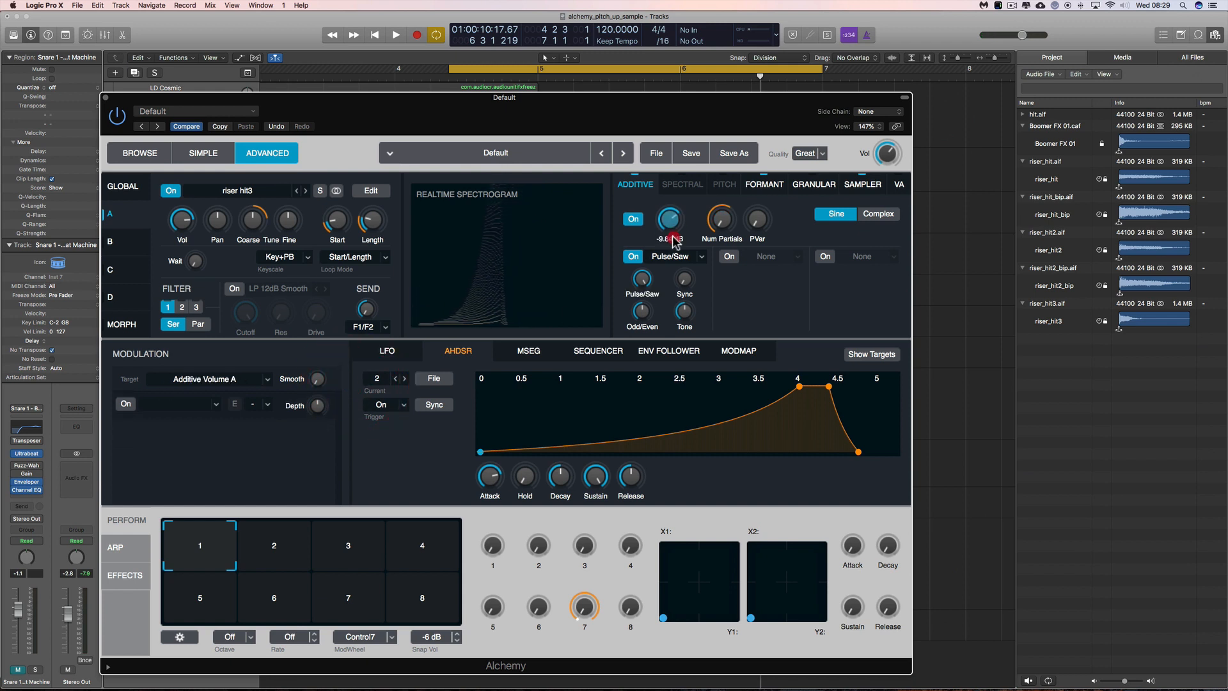
left_click(634, 256)
key("space")
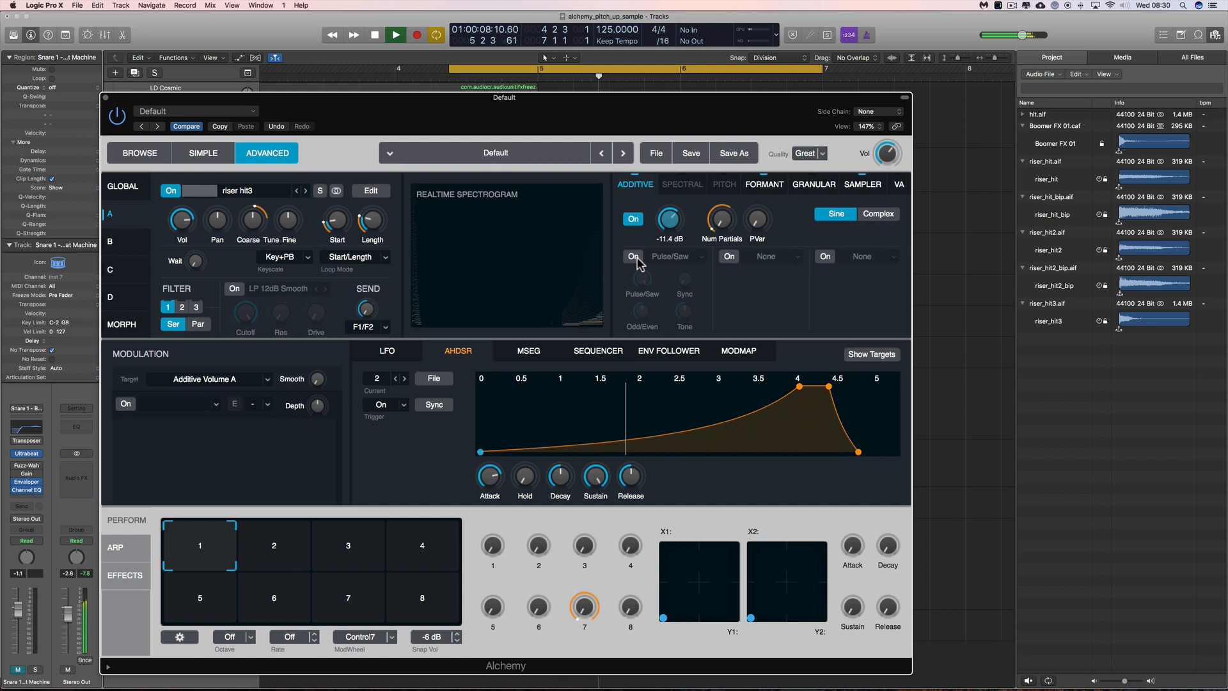
left_click_drag(669, 219, 678, 254)
key("space")
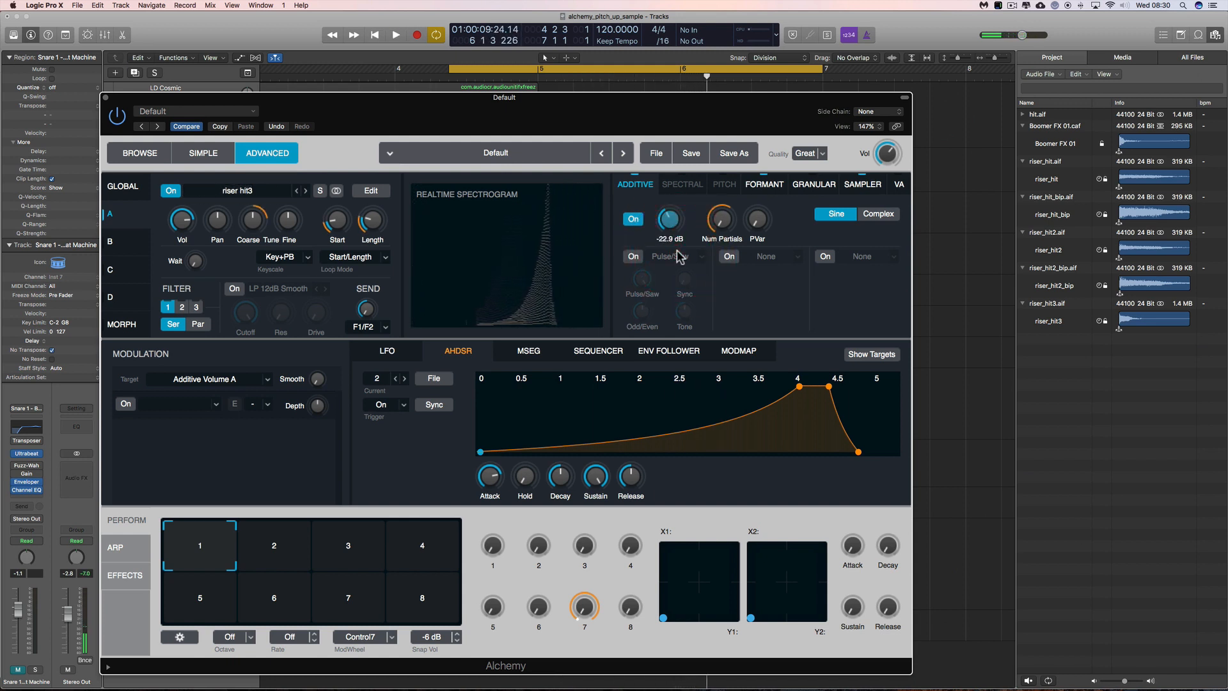
key("space")
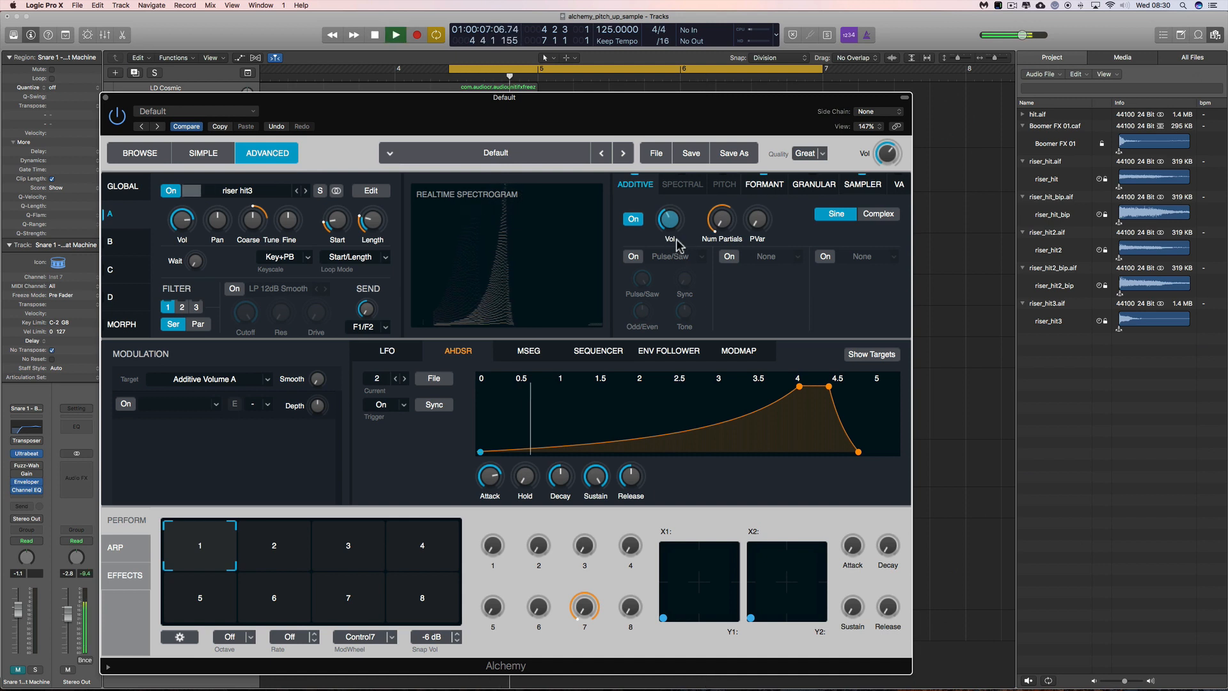
left_click(667, 242)
left_click_drag(667, 242, 668, 245)
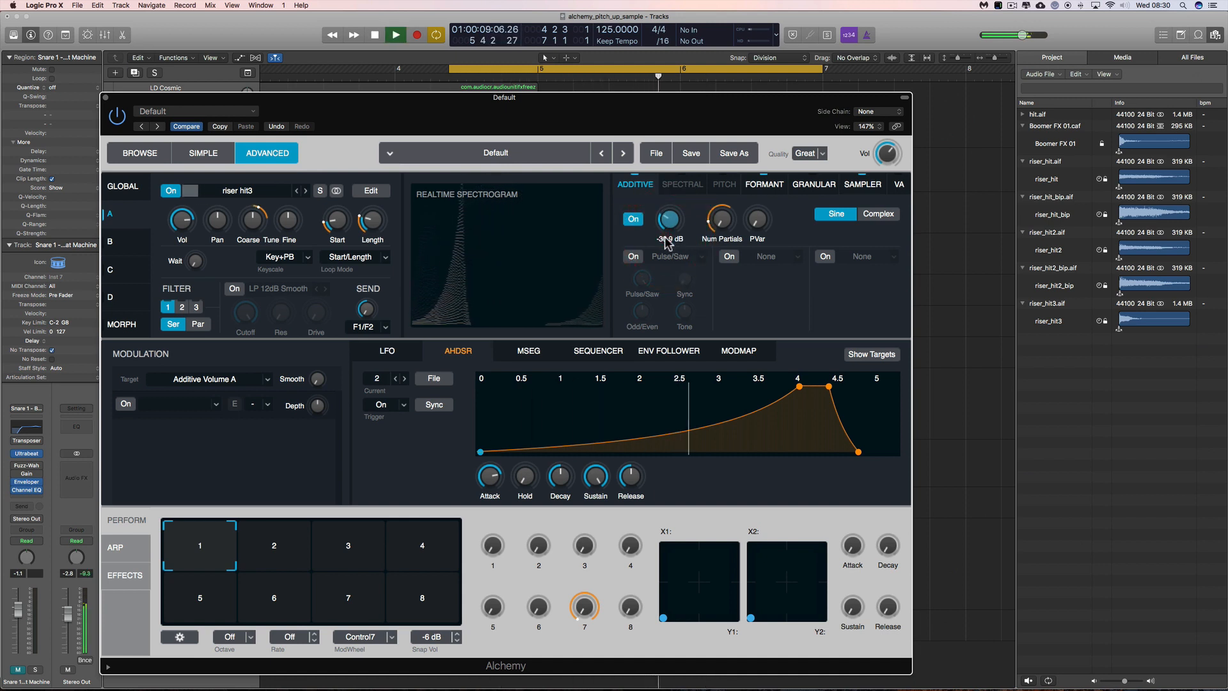
key("space")
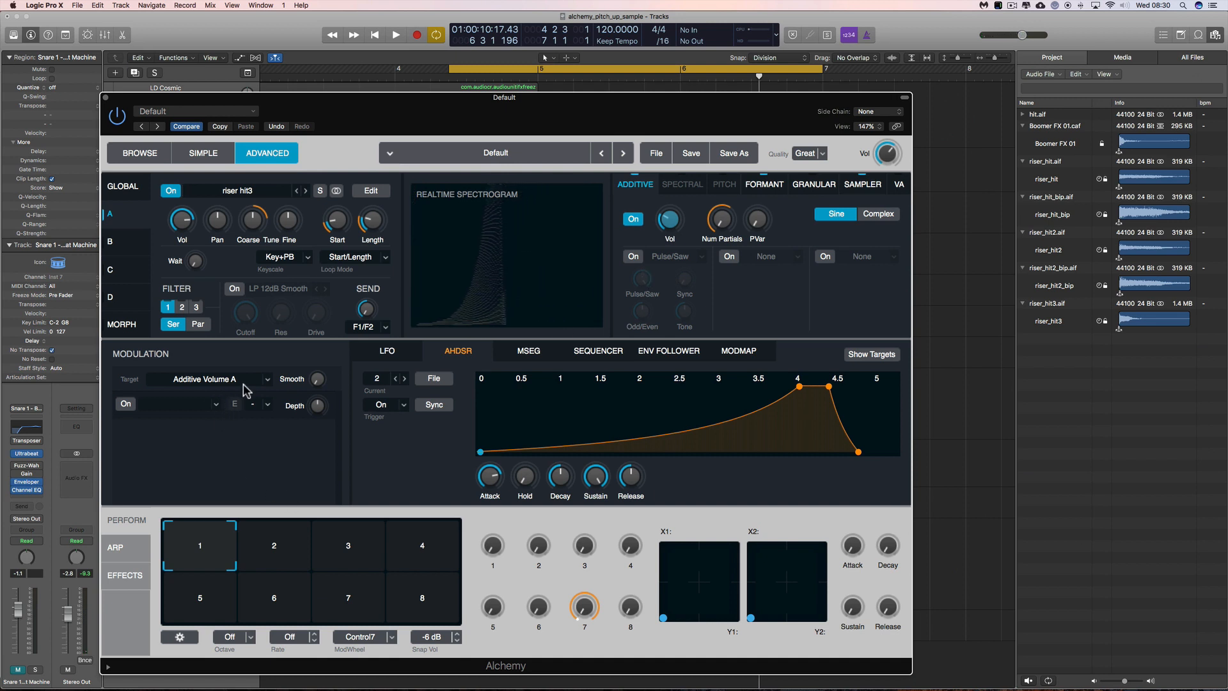
- Add Sequencer1 as a second modulator on Additive Num Partials A with a negative depth and play the riser
left_click(723, 220)
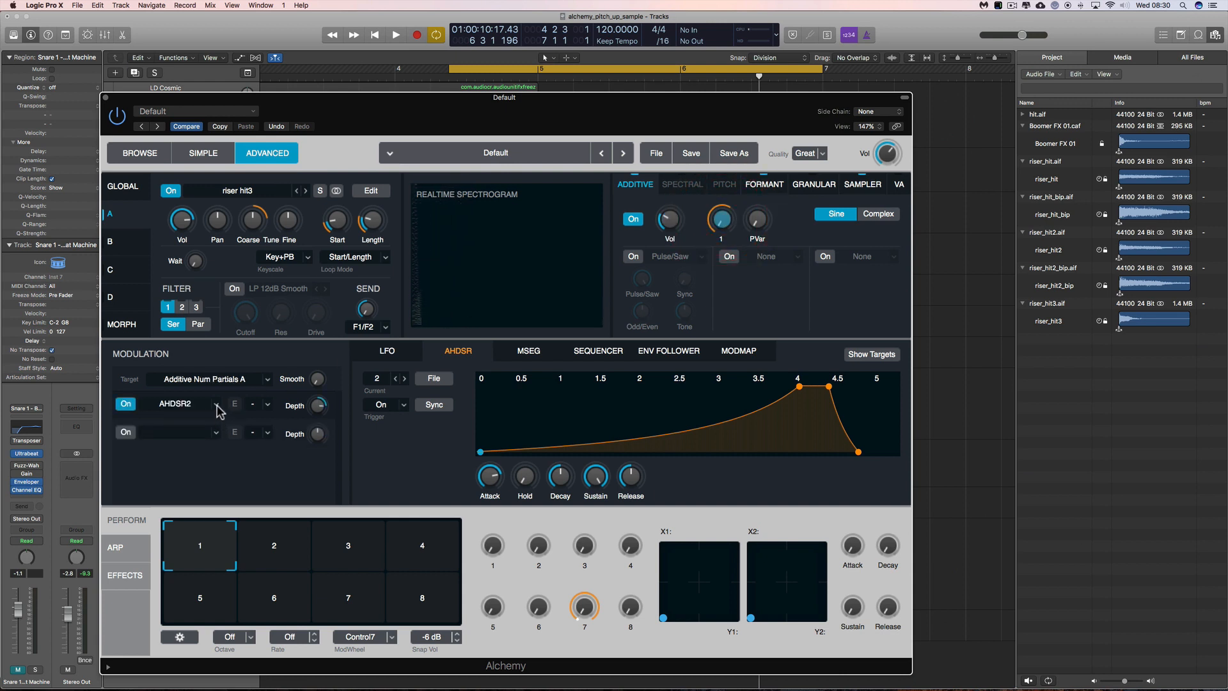
left_click(216, 432)
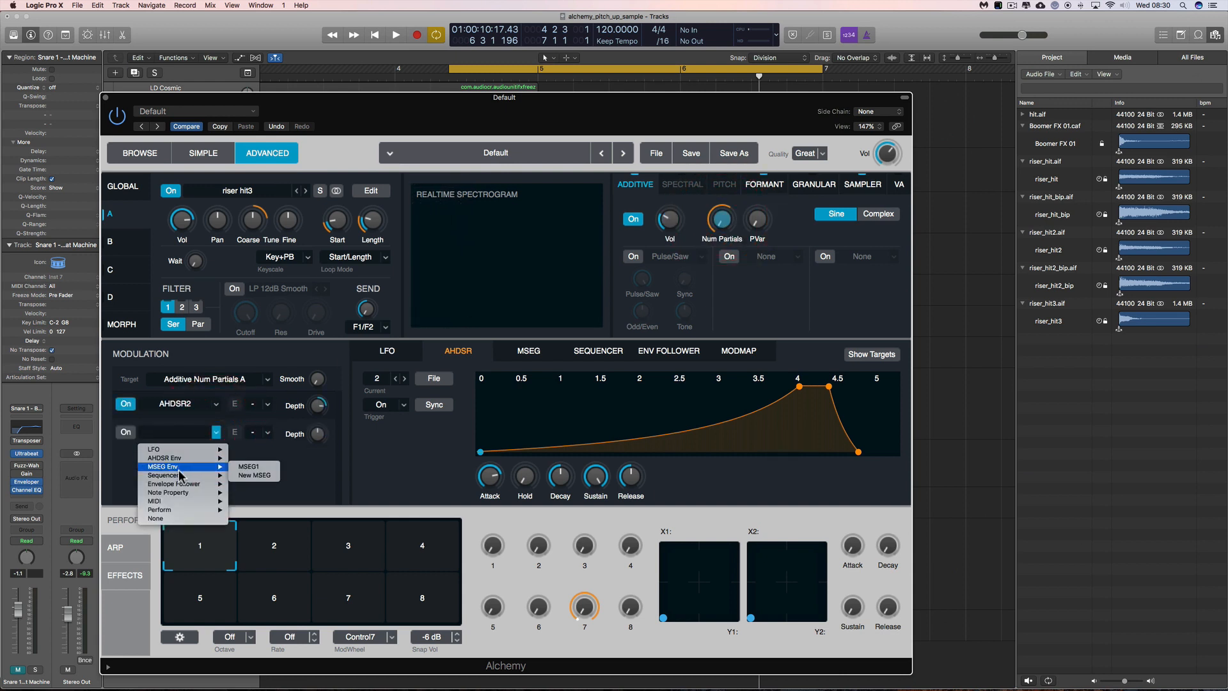
left_click(251, 477)
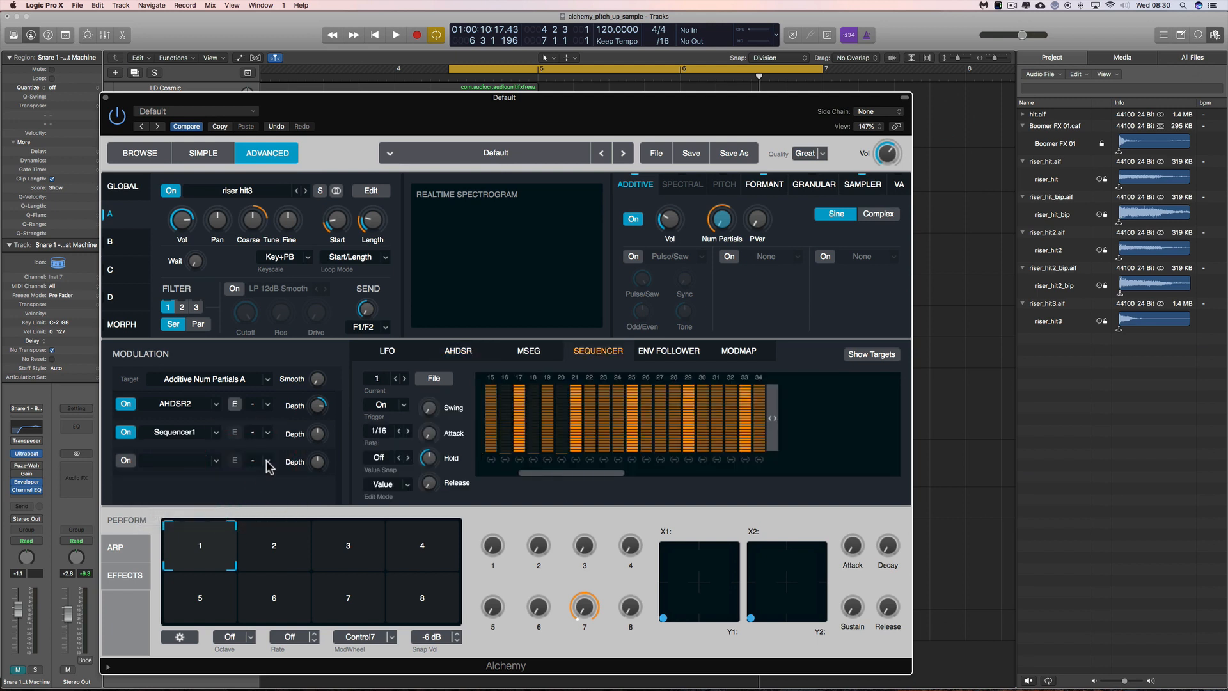
key("space")
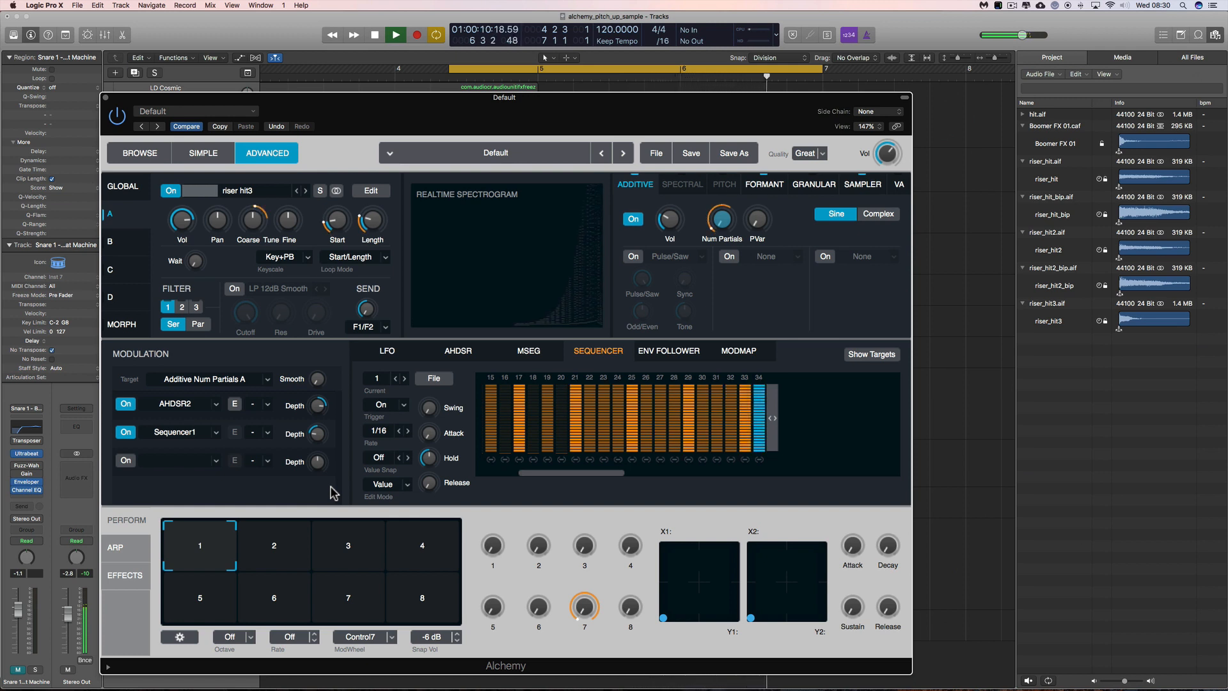
key("space")
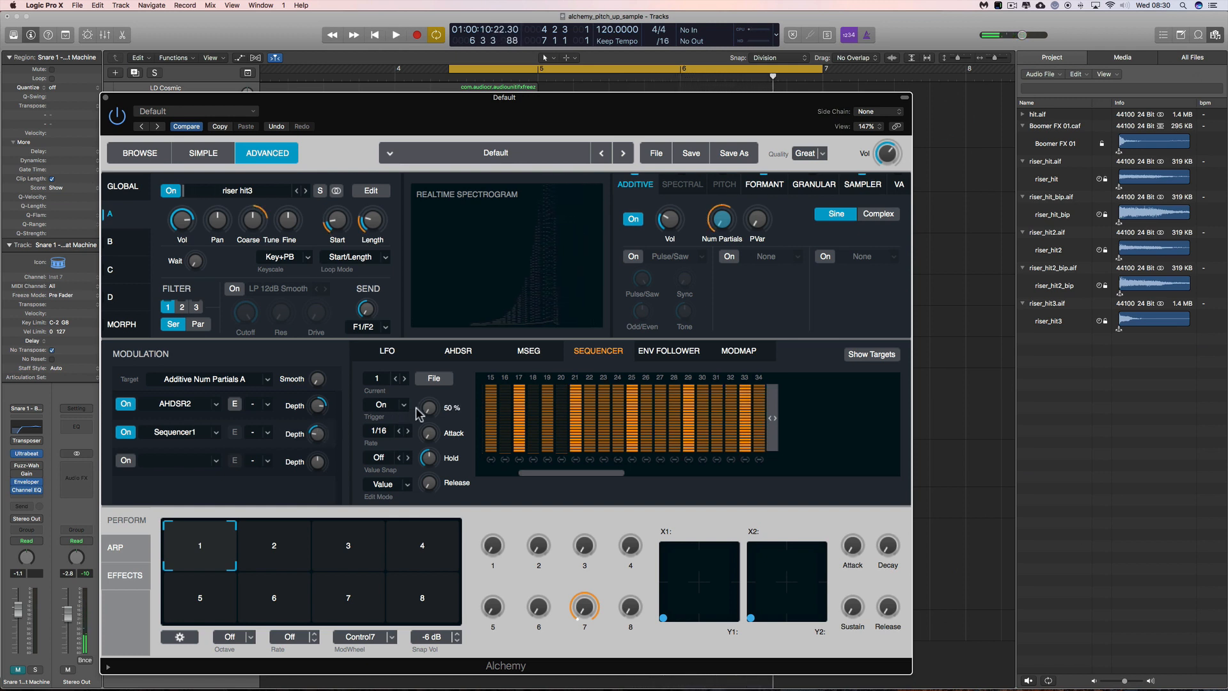
- Switch the additive effect back on, keep its type as Pulse/Saw and play the riser
left_click(634, 256)
left_click(702, 257)
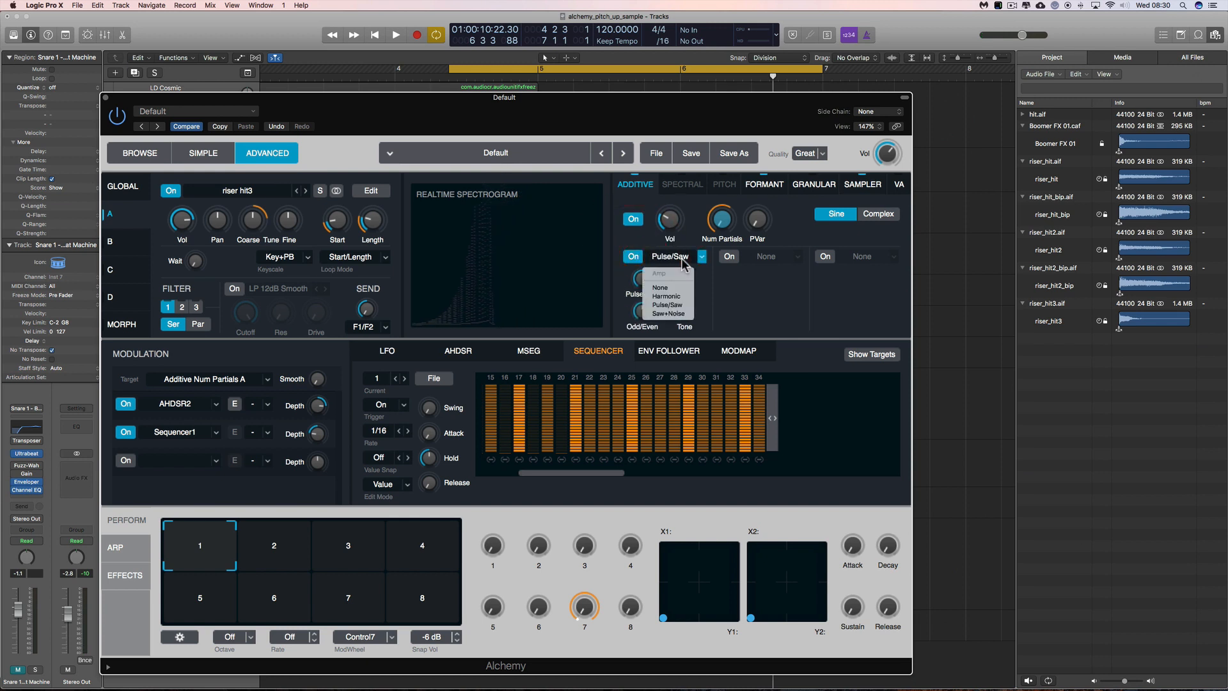
left_click(677, 299)
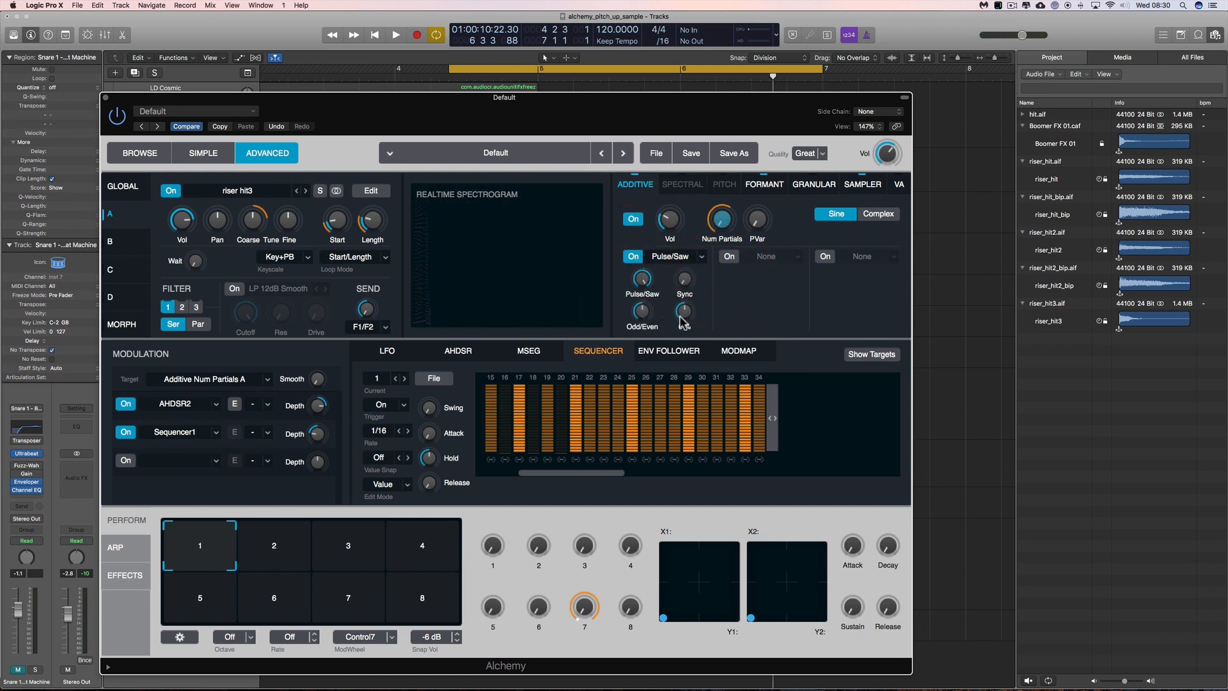
key("space")
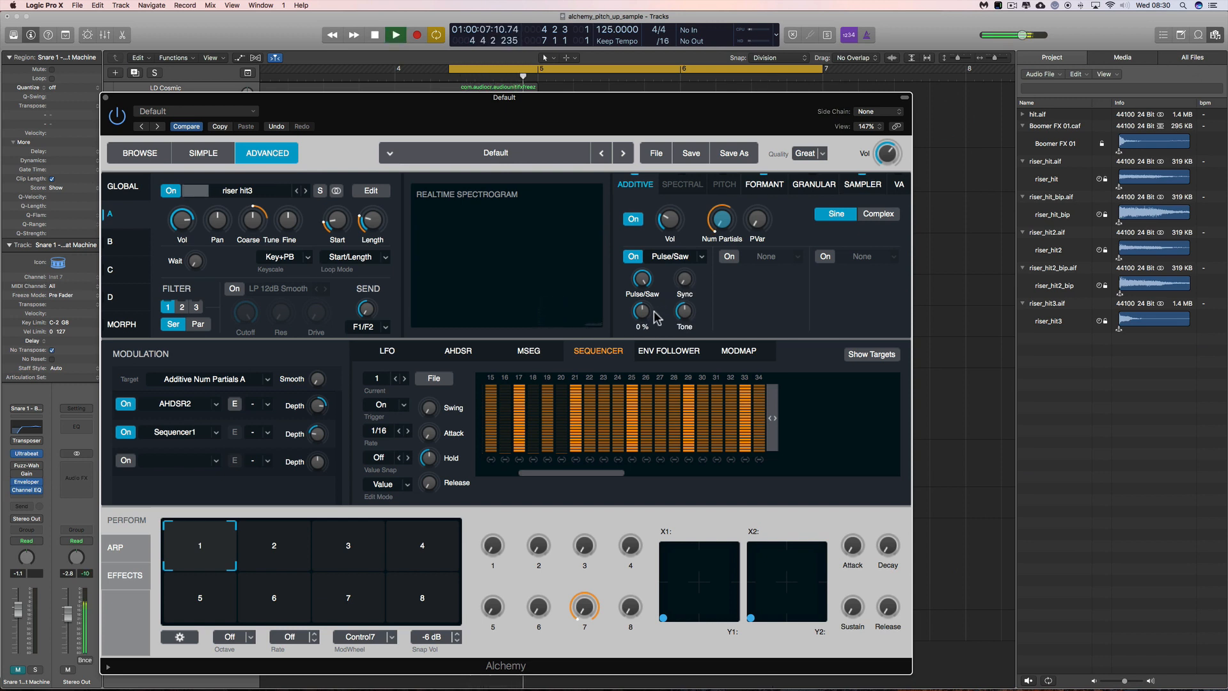
- Set the Pulse/Saw effect's Odd/Even to 50.6% and lower its Tone while playing the riser
left_click_drag(642, 311, 652, 345)
key("space")
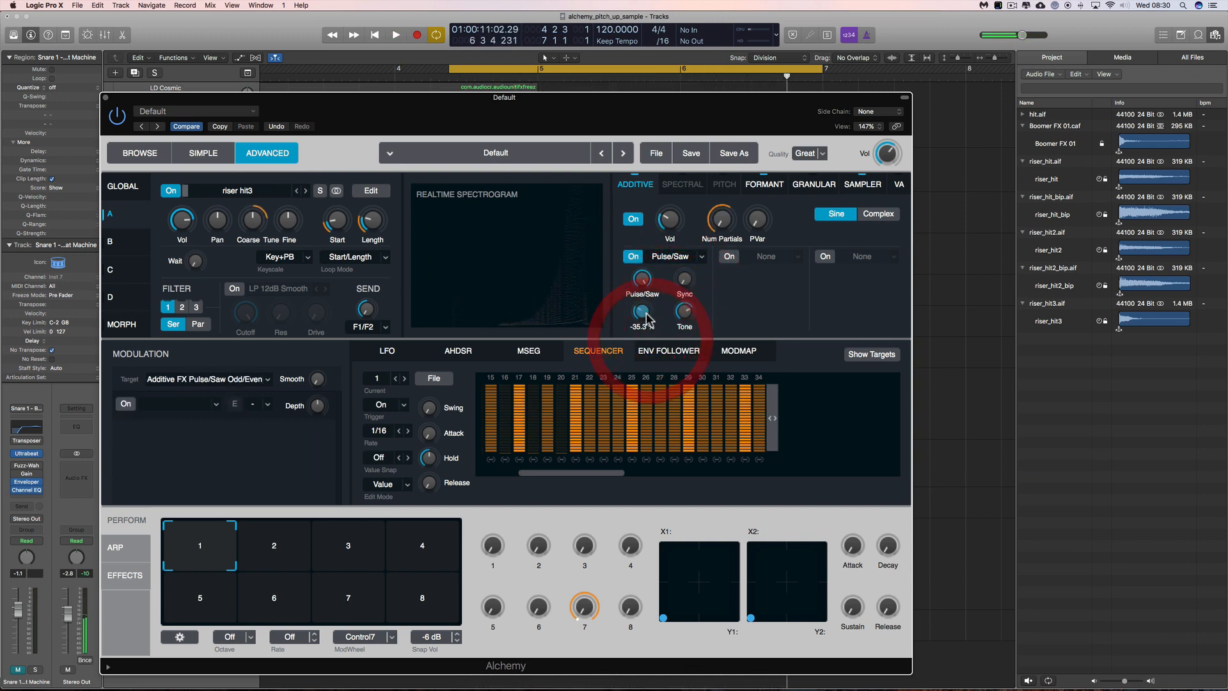
left_click(637, 259)
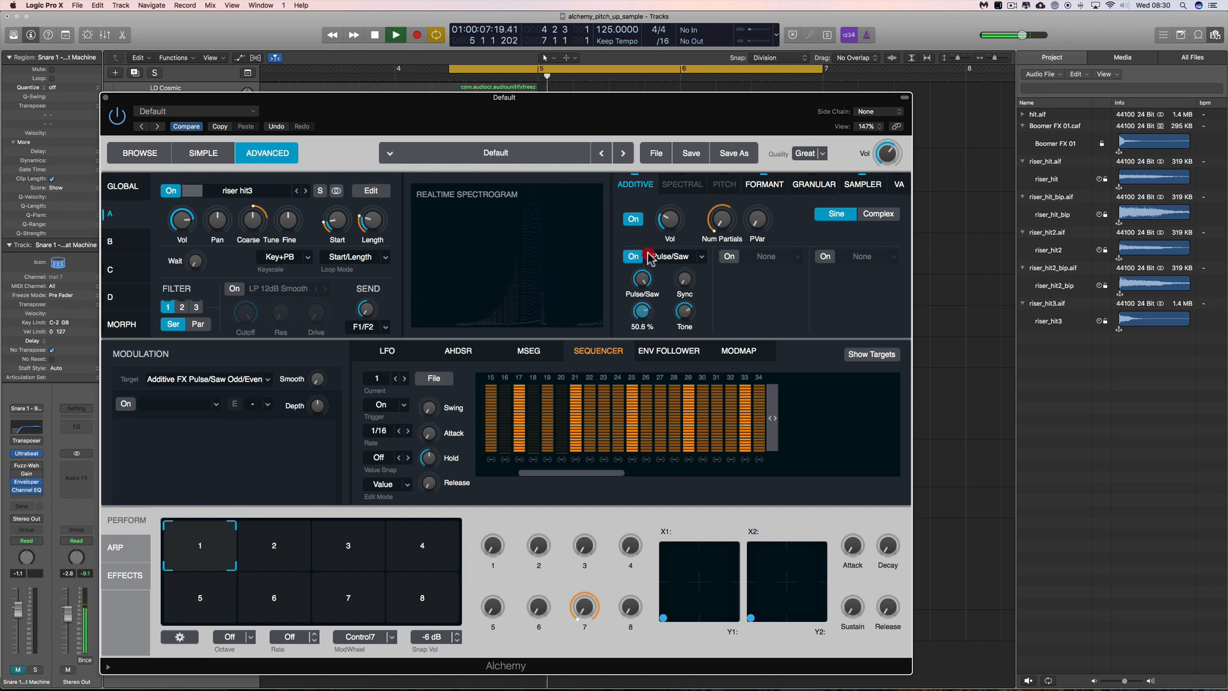
left_click_drag(684, 311, 712, 381)
key("space")
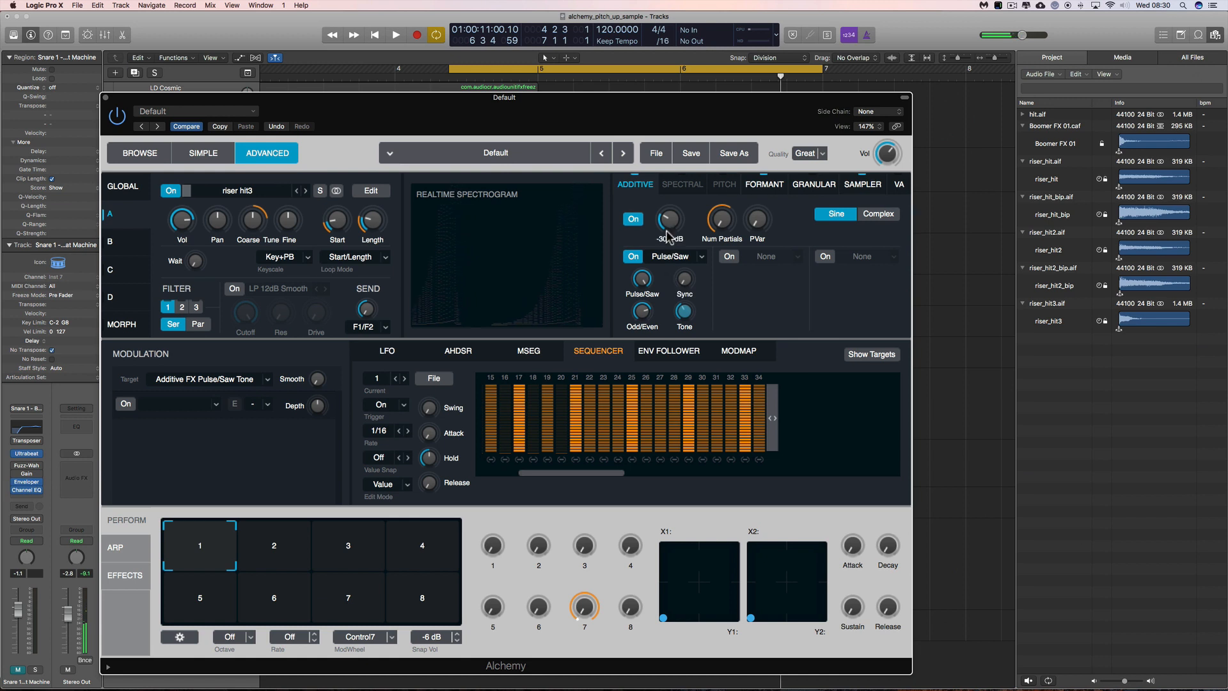
- Raise source A's additive volume to -24.1 dB and change its waveform to the Complex Buzz shape, playing the riser
key("space")
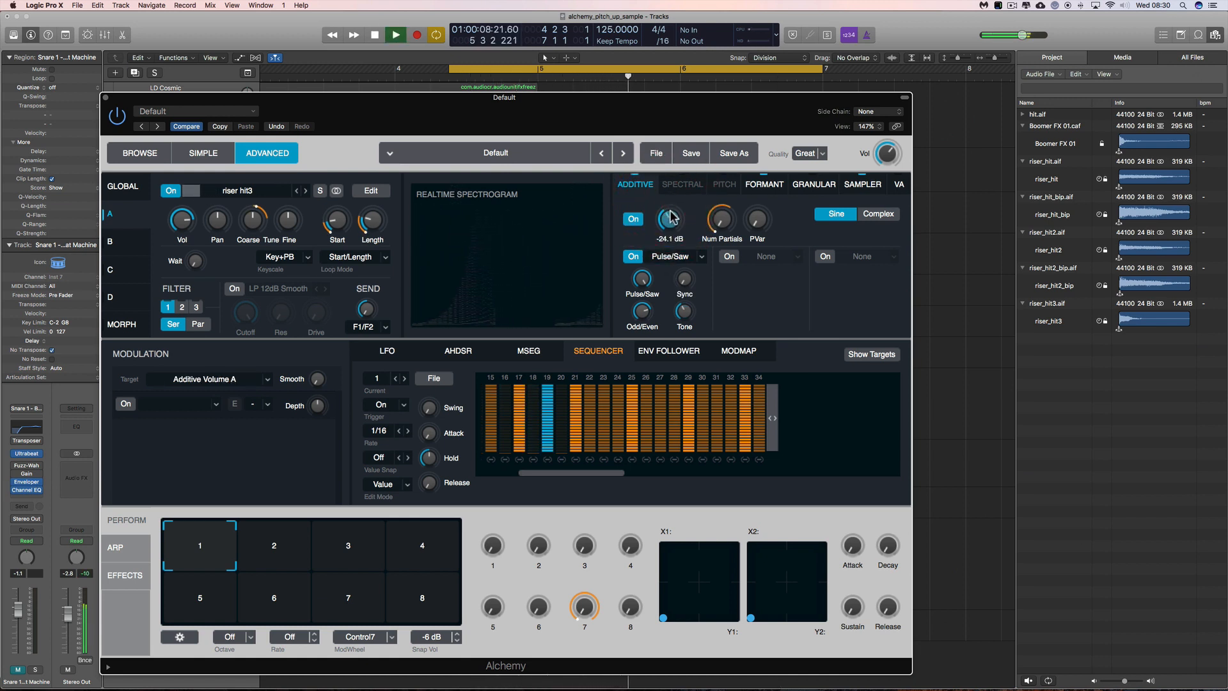
key("space")
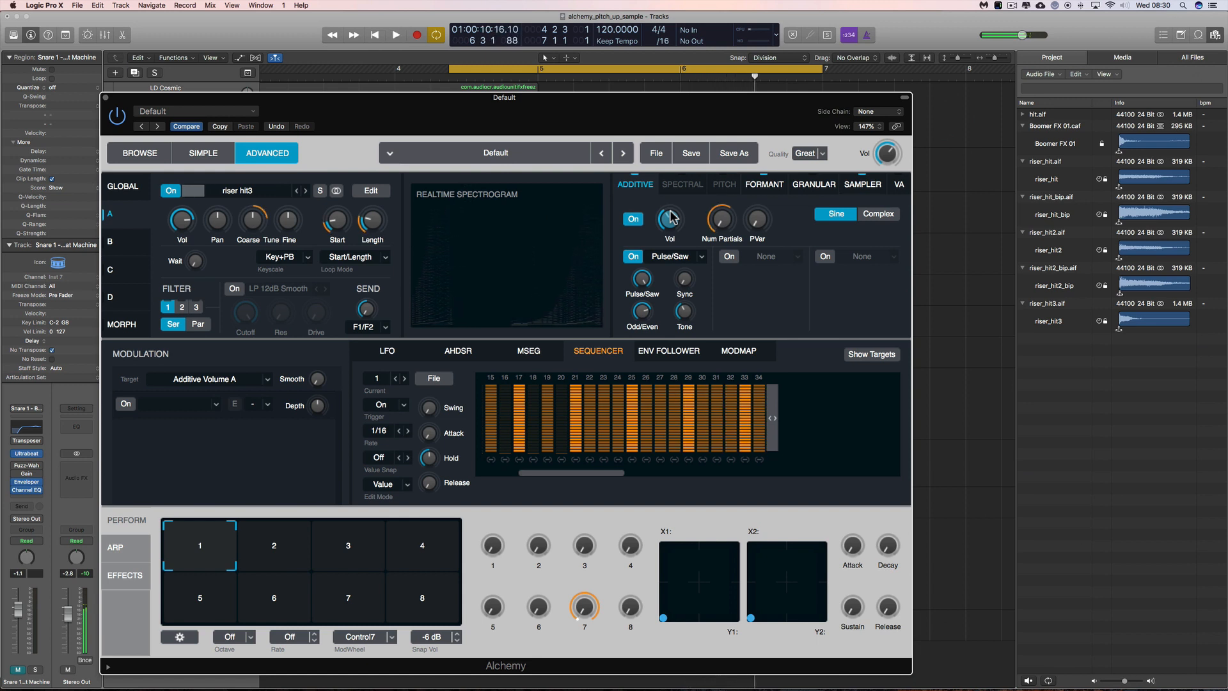
left_click(887, 214)
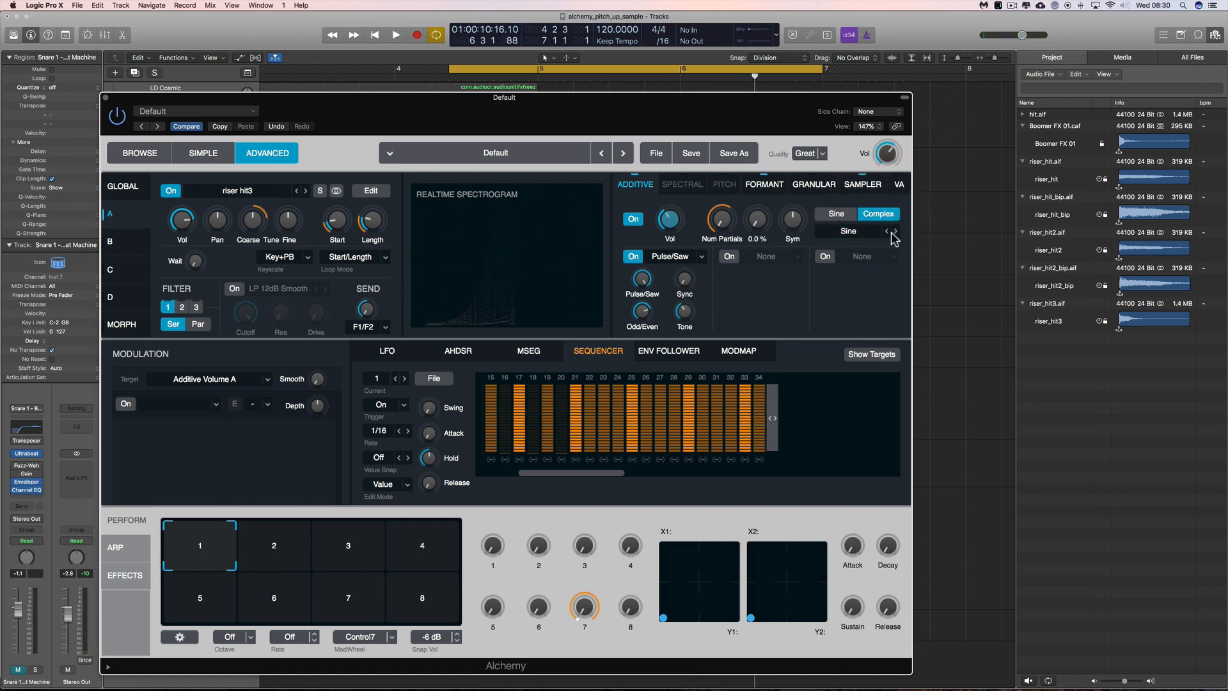
left_click(871, 233)
mouse_move(847, 259)
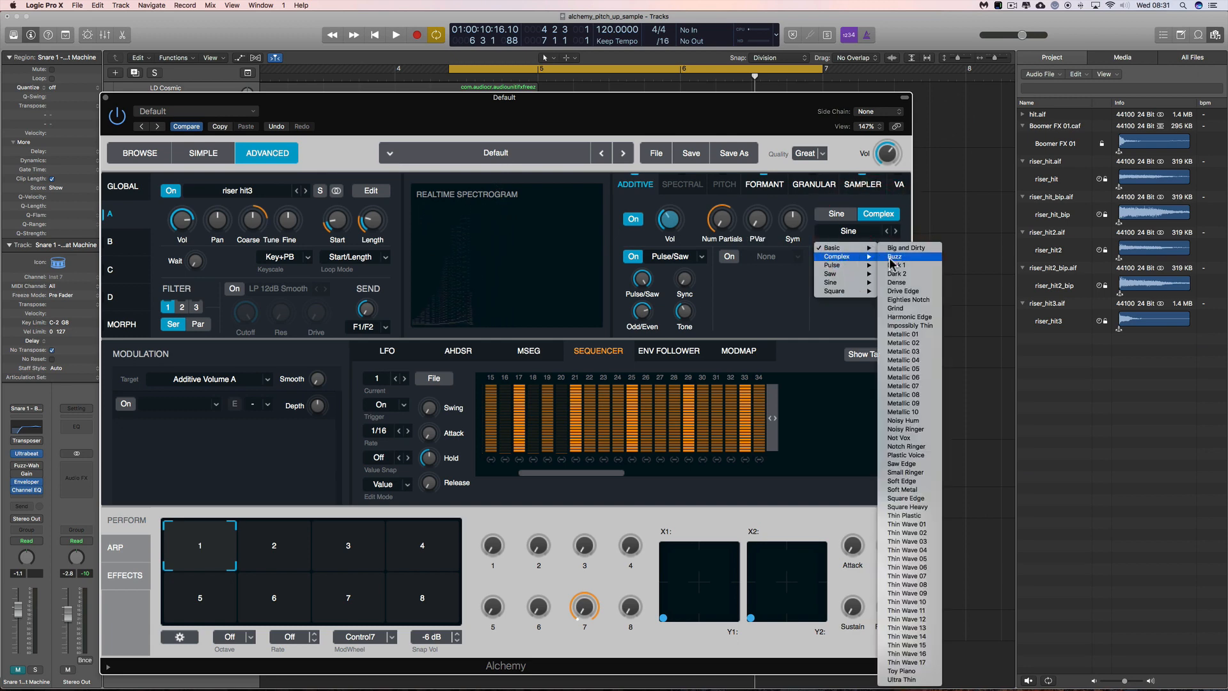
left_click(891, 257)
key("space")
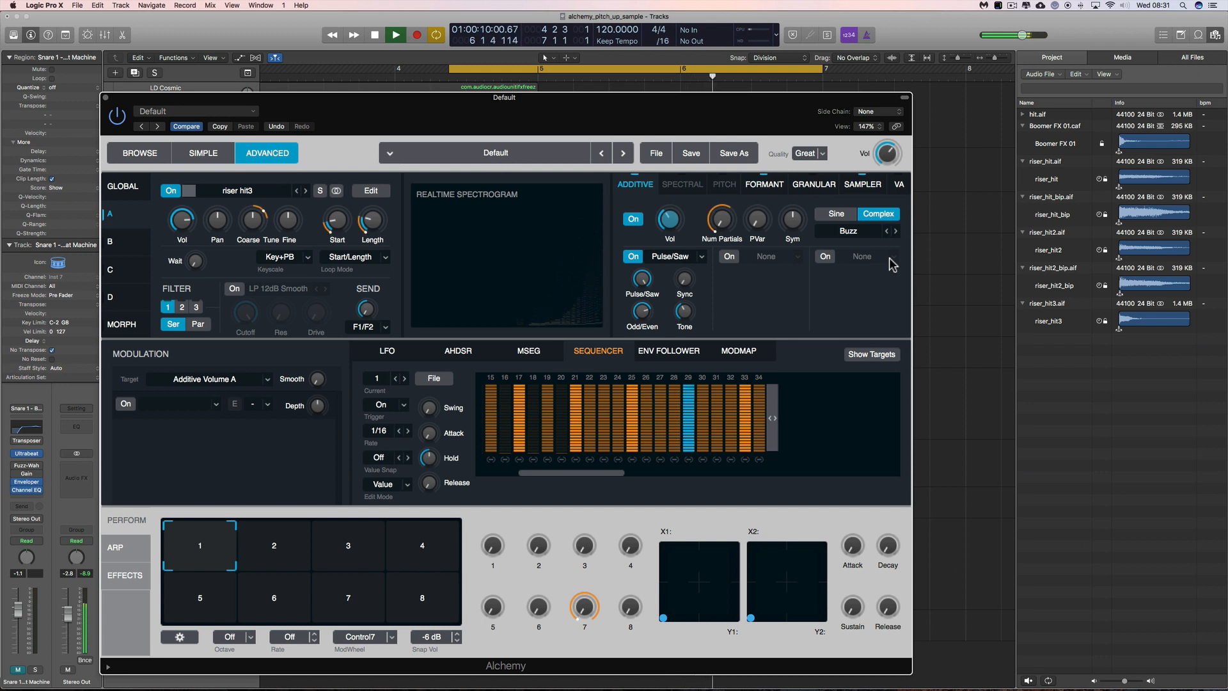
key("space")
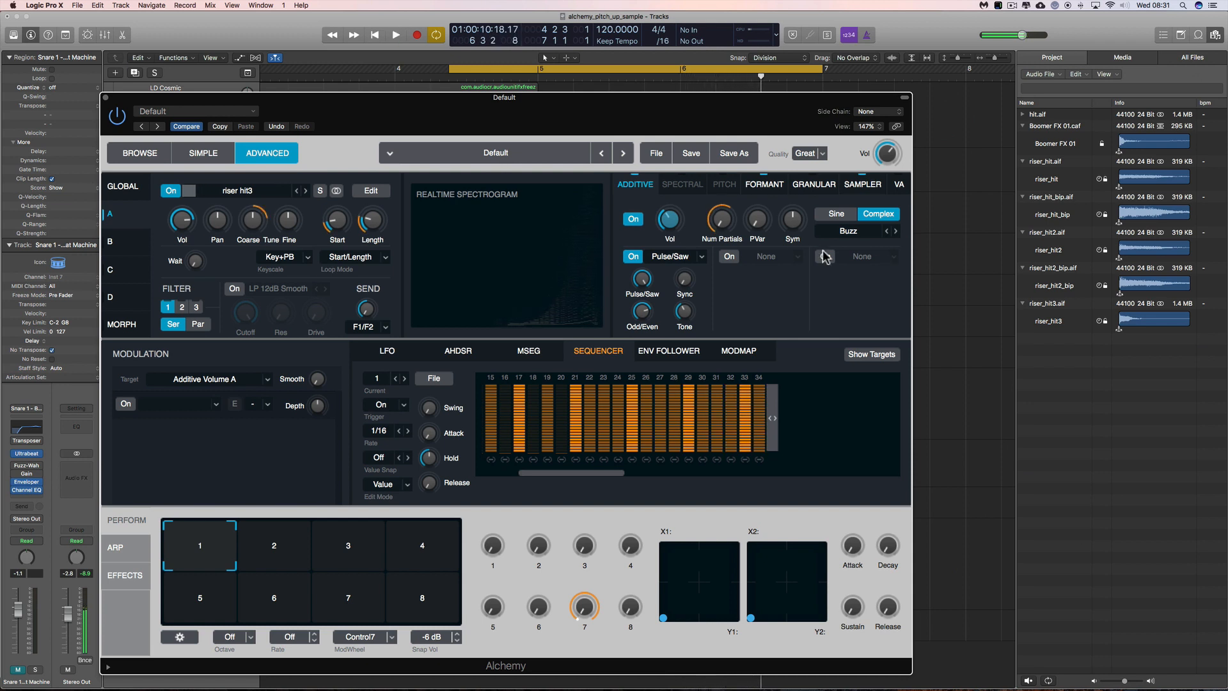
- Reduce AHDSR2's depth on Additive Num Partials A to 41.5% and play the riser
left_click(723, 222)
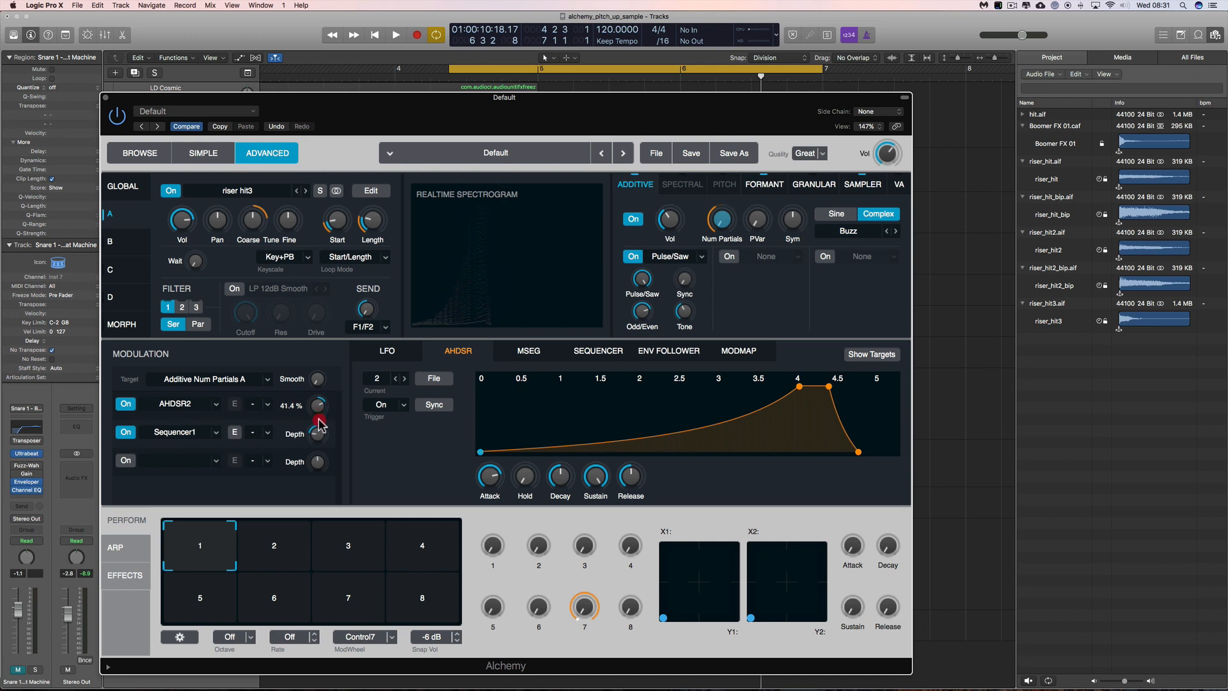
key("space")
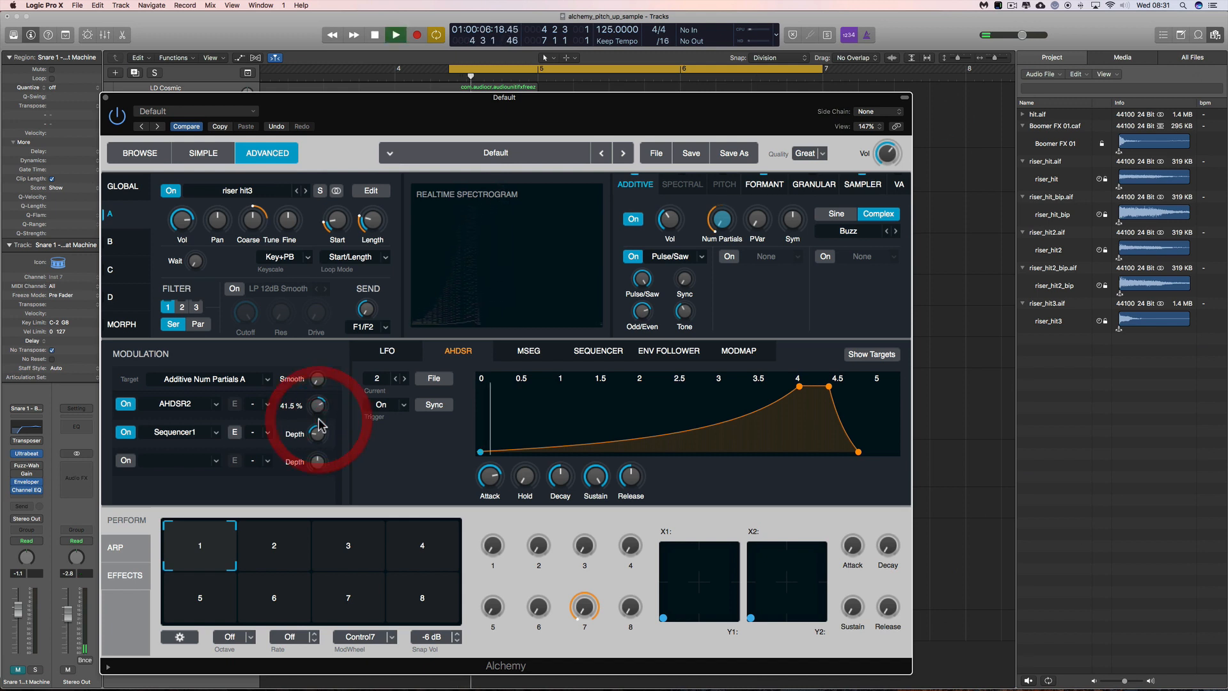
- Raise source A's additive volume to -14.2 dB and switch off the Pulse/Saw effect while playing the riser
left_click(663, 217)
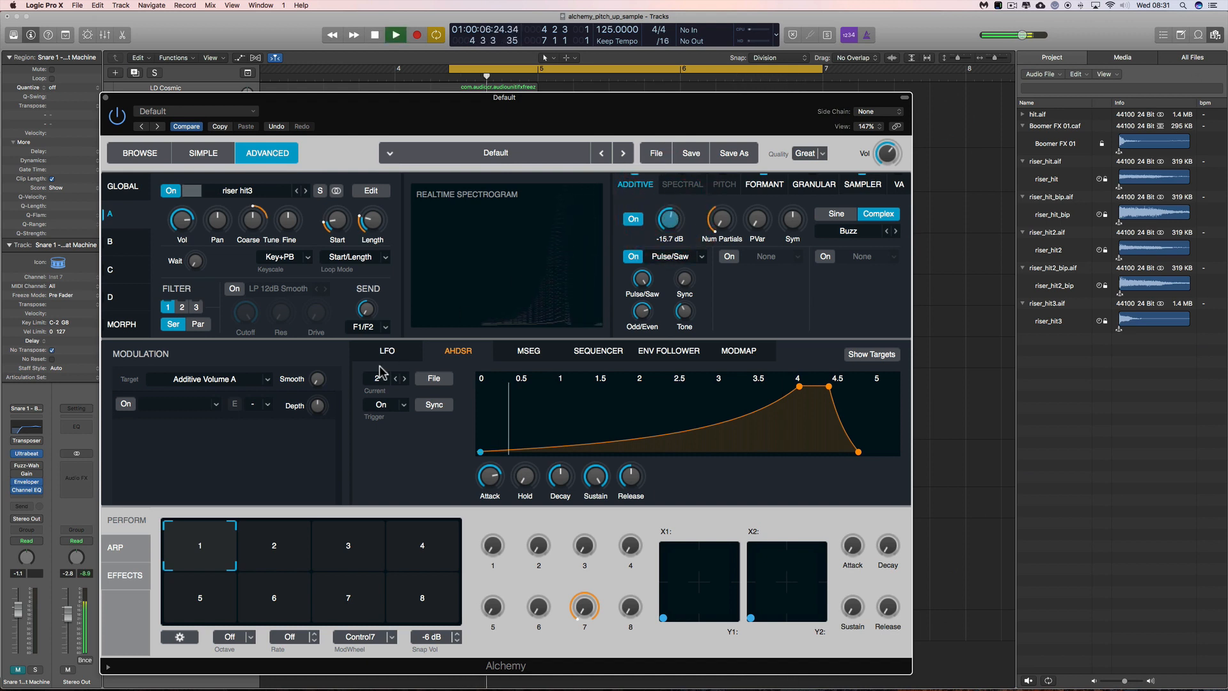
left_click(720, 219)
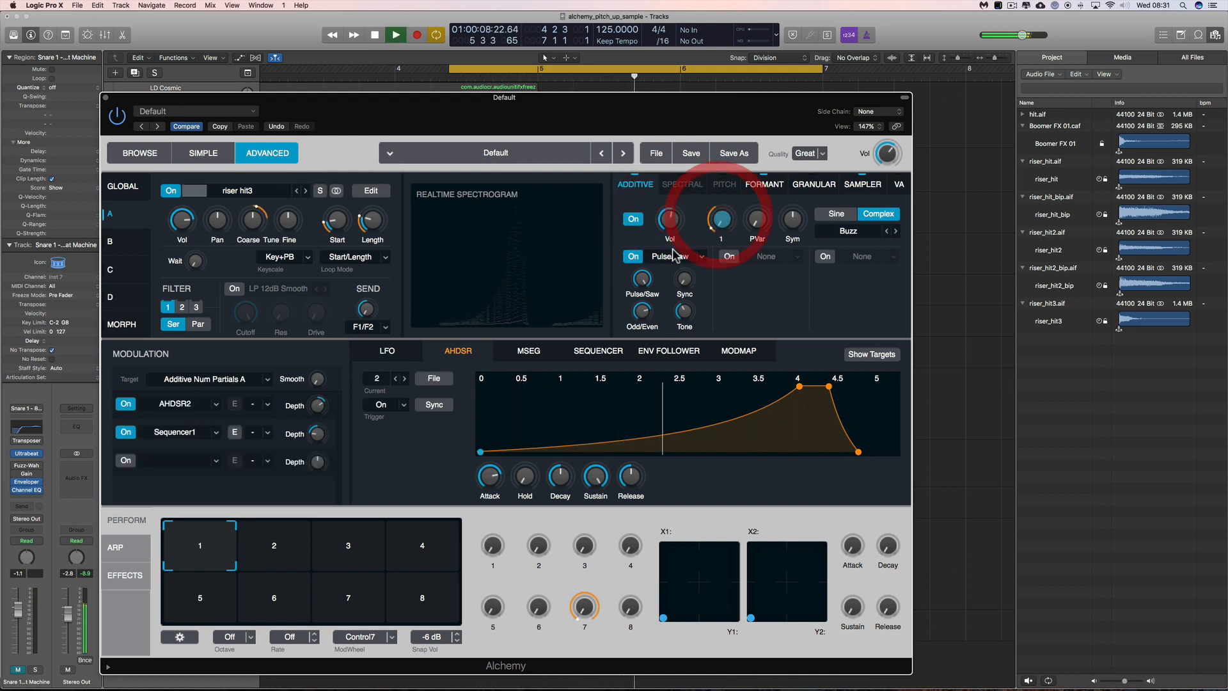
left_click(632, 258)
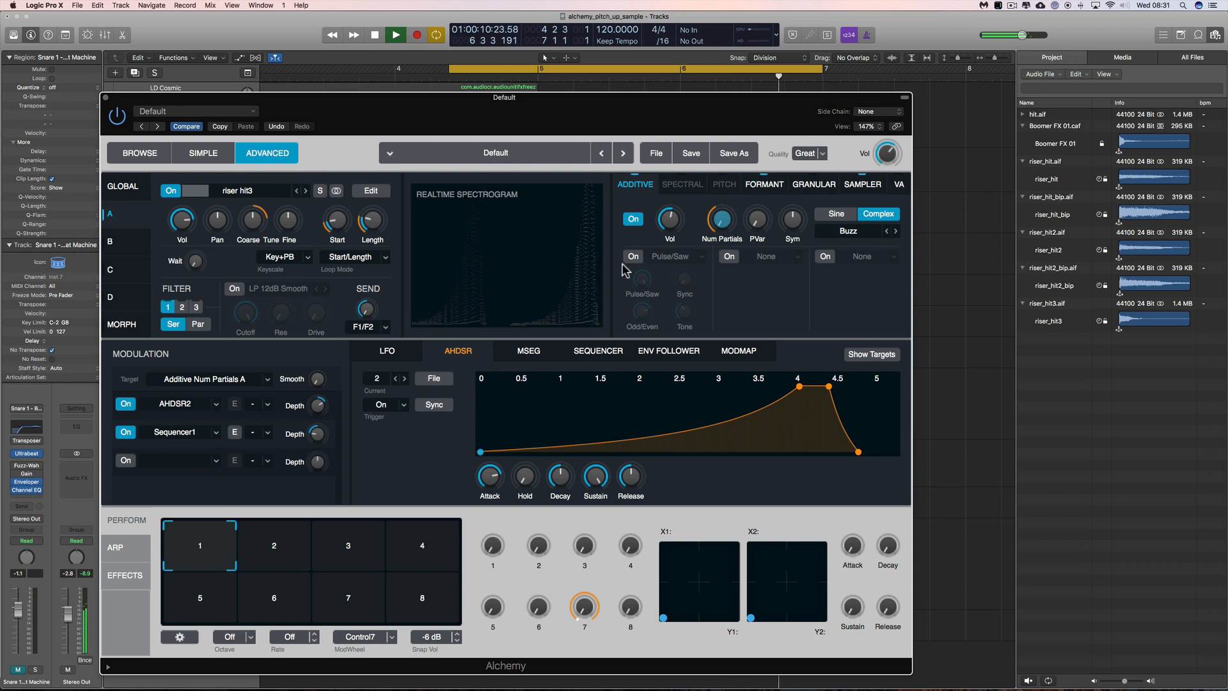
left_click(669, 220)
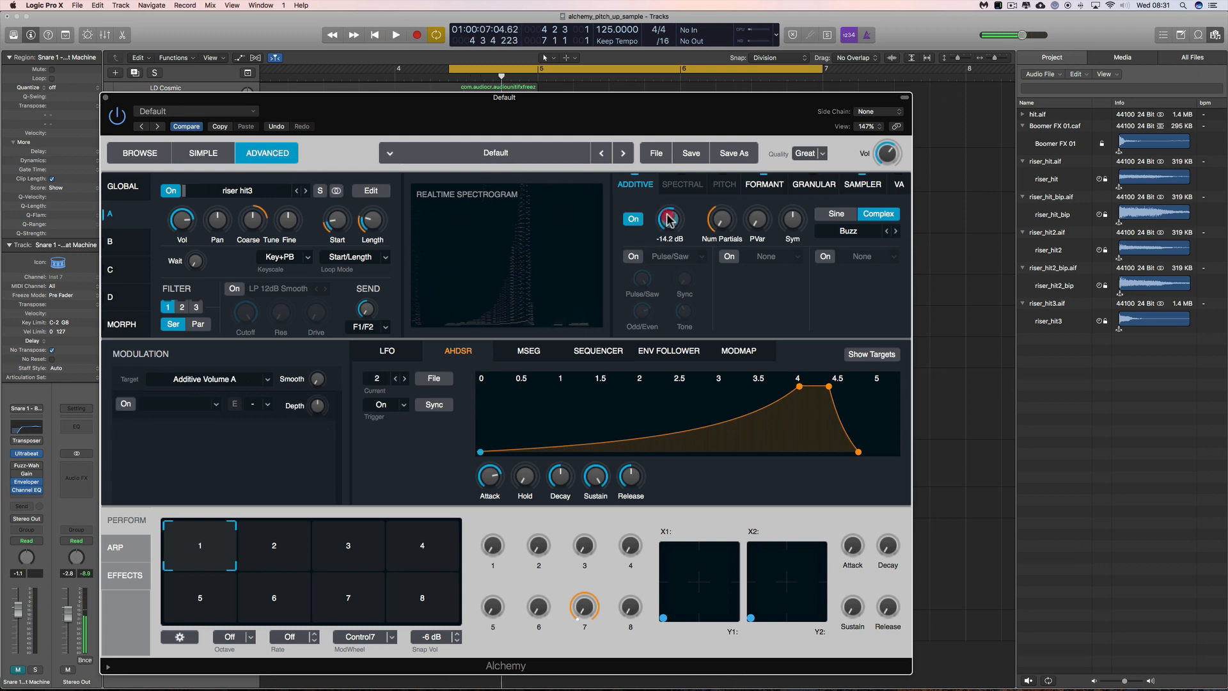
- Raise Sequencer1's negative depth on Additive Num Partials A to around zero, playing the riser between adjustments
left_click(723, 222)
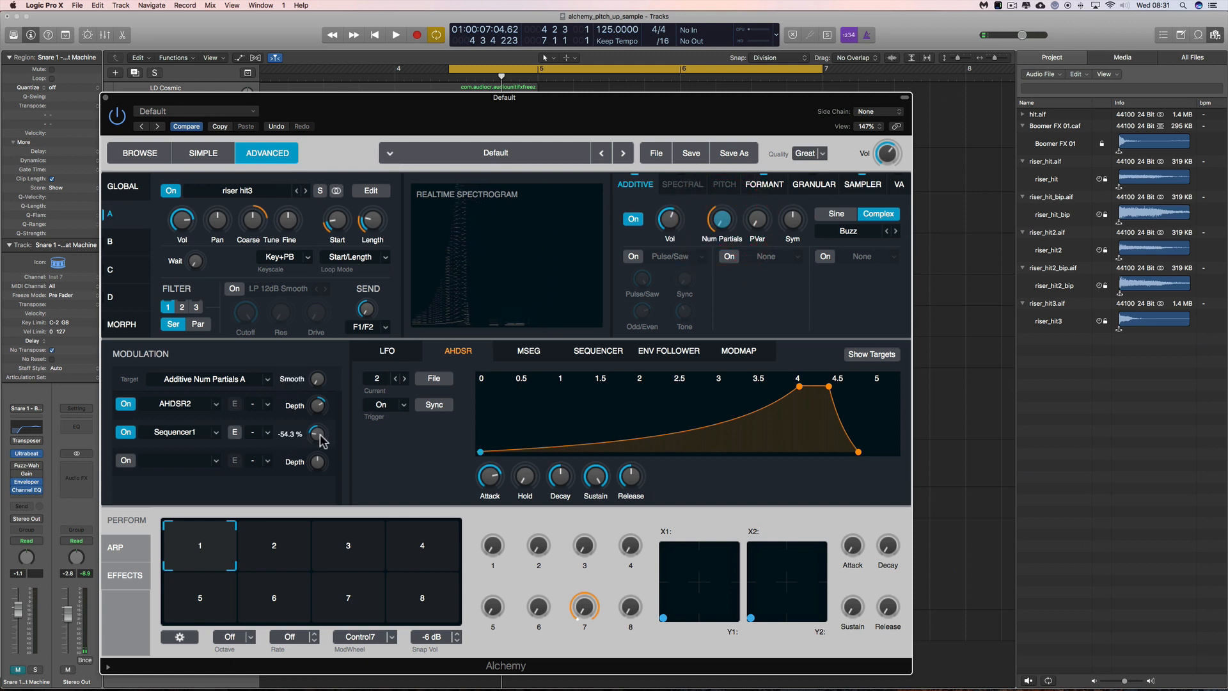
key("space")
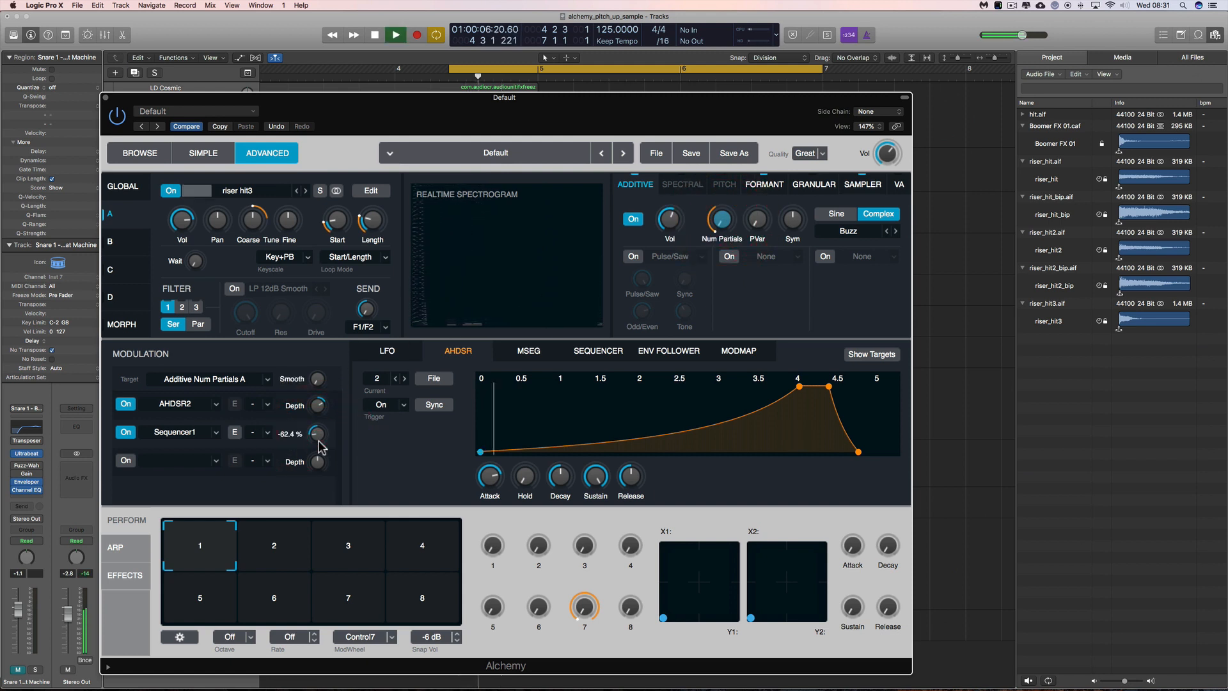
key("space")
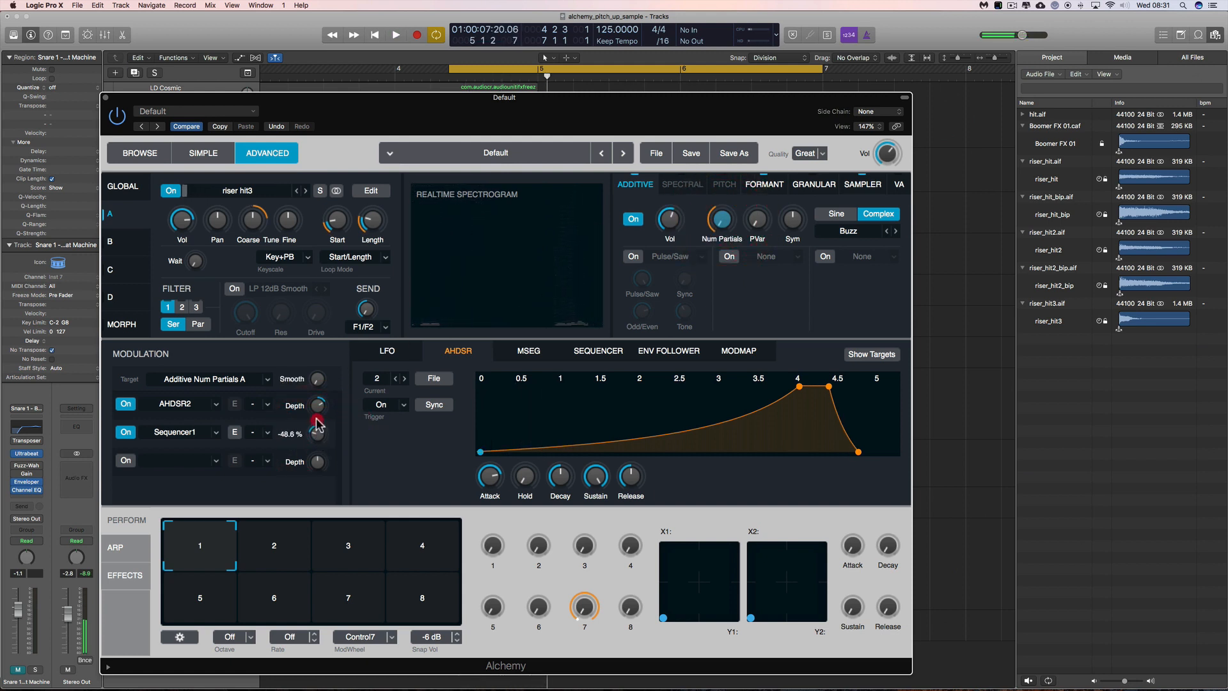
mouse_move(318, 418)
left_mouse_down()
mouse_move(318, 433)
mouse_move(315, 415)
left_mouse_up()
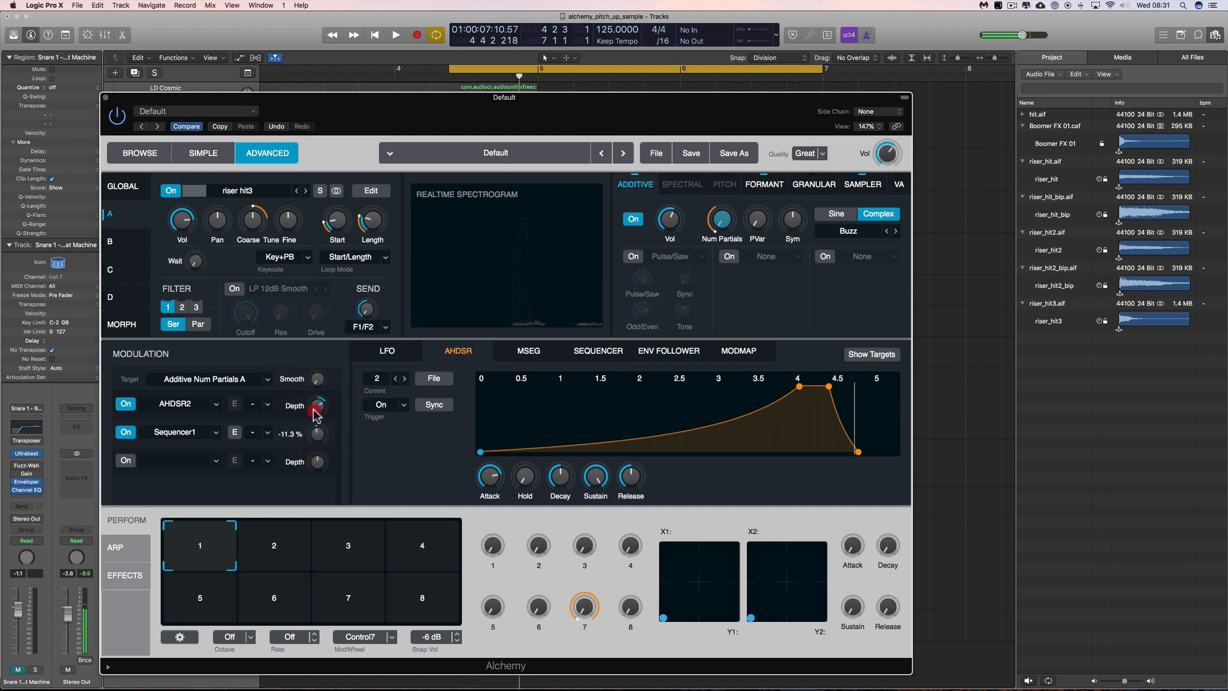
key("space")
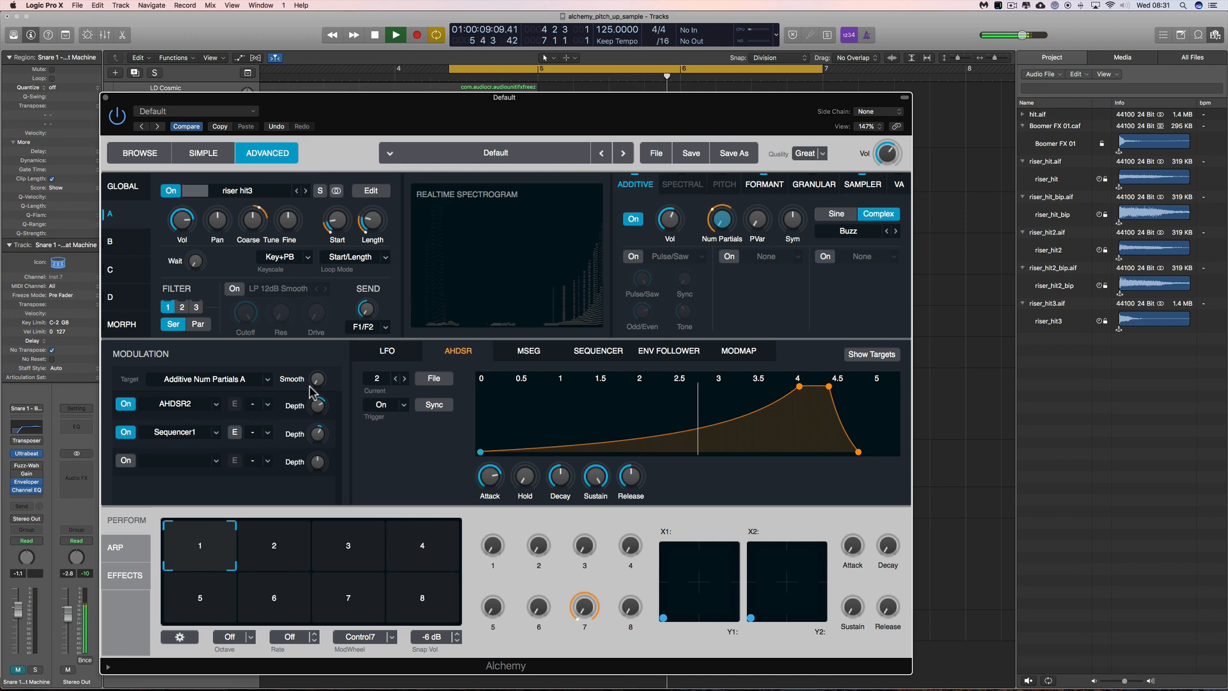
key("space")
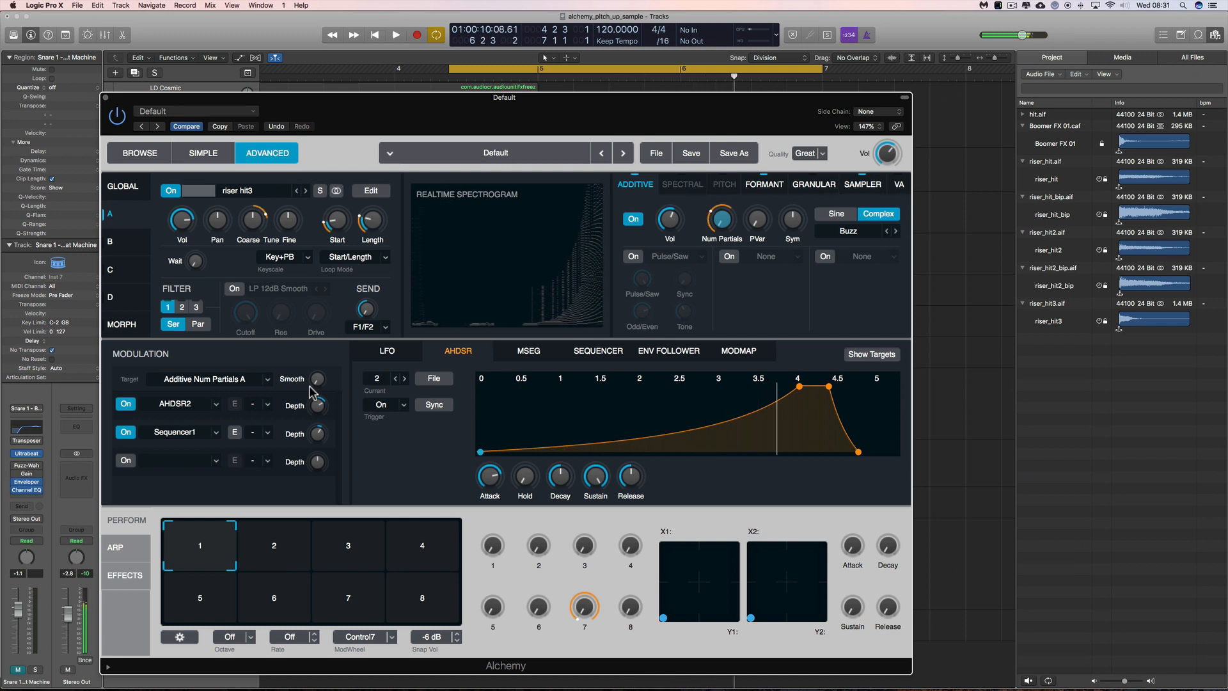
- Turn off source A's additive element and play the riser with the Sampler settings shown
left_click(634, 219)
left_click(863, 184)
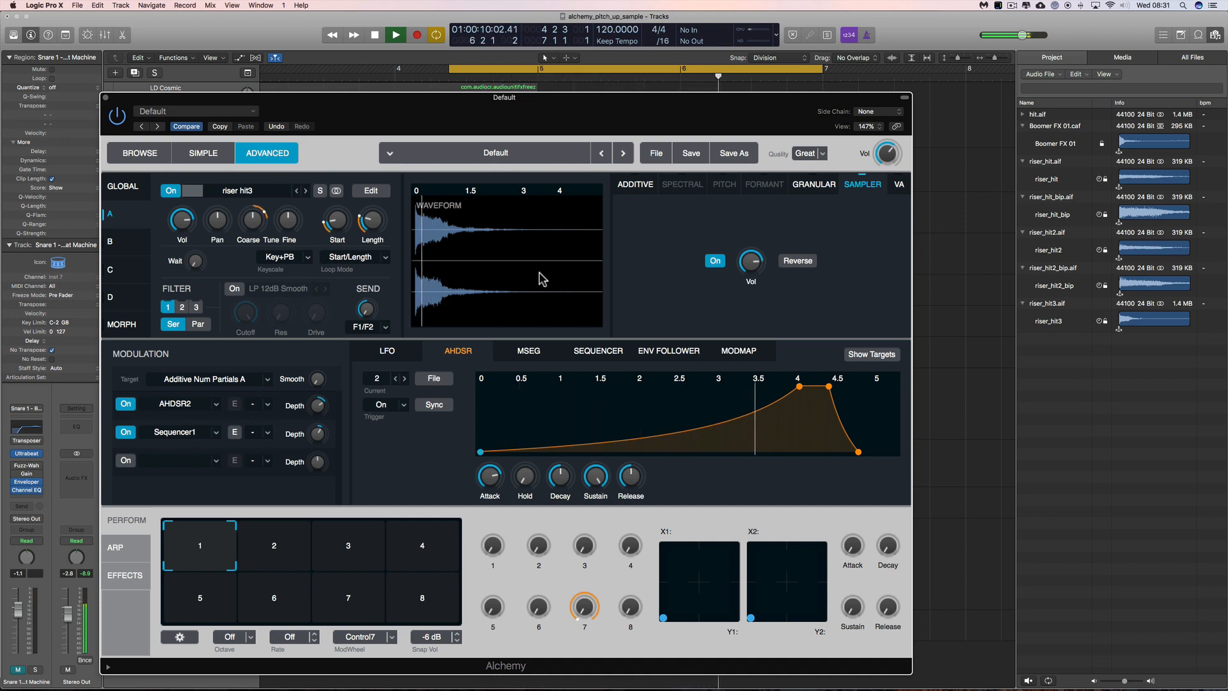
key("space")
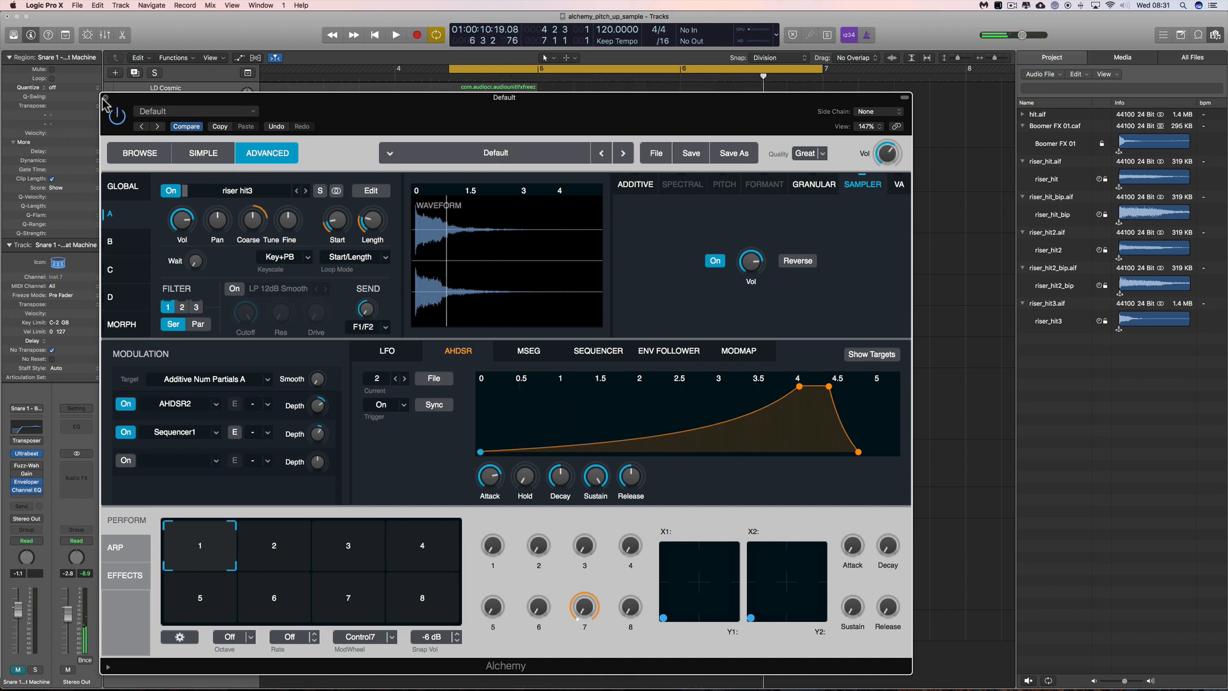
- Close the Alchemy window, unmute the Snare 1 - Beat Machine track and play it together with the riser
left_click(106, 99)
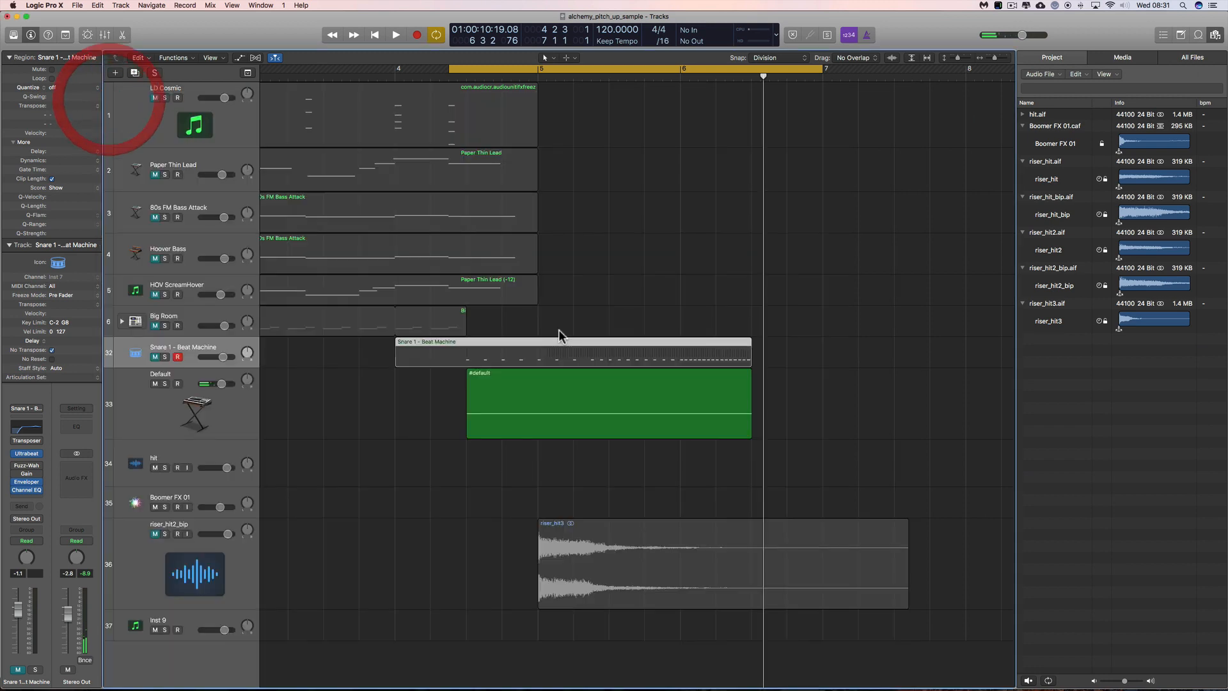
left_click(555, 388)
left_click(156, 357)
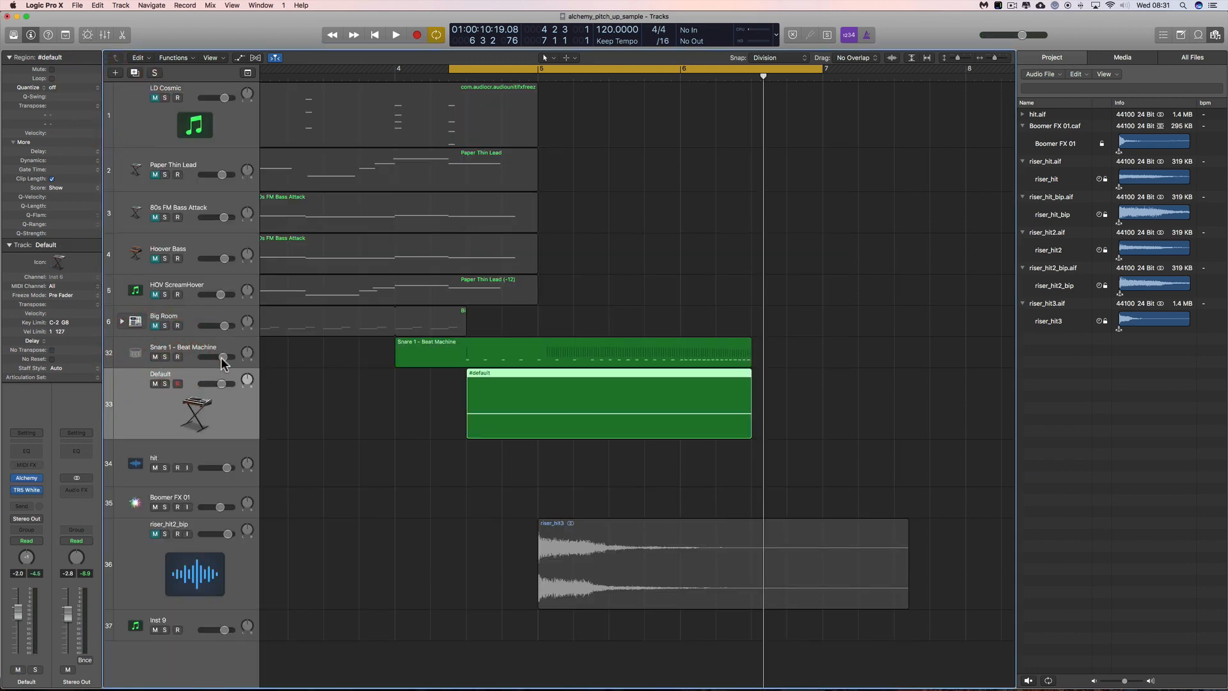
key("space")
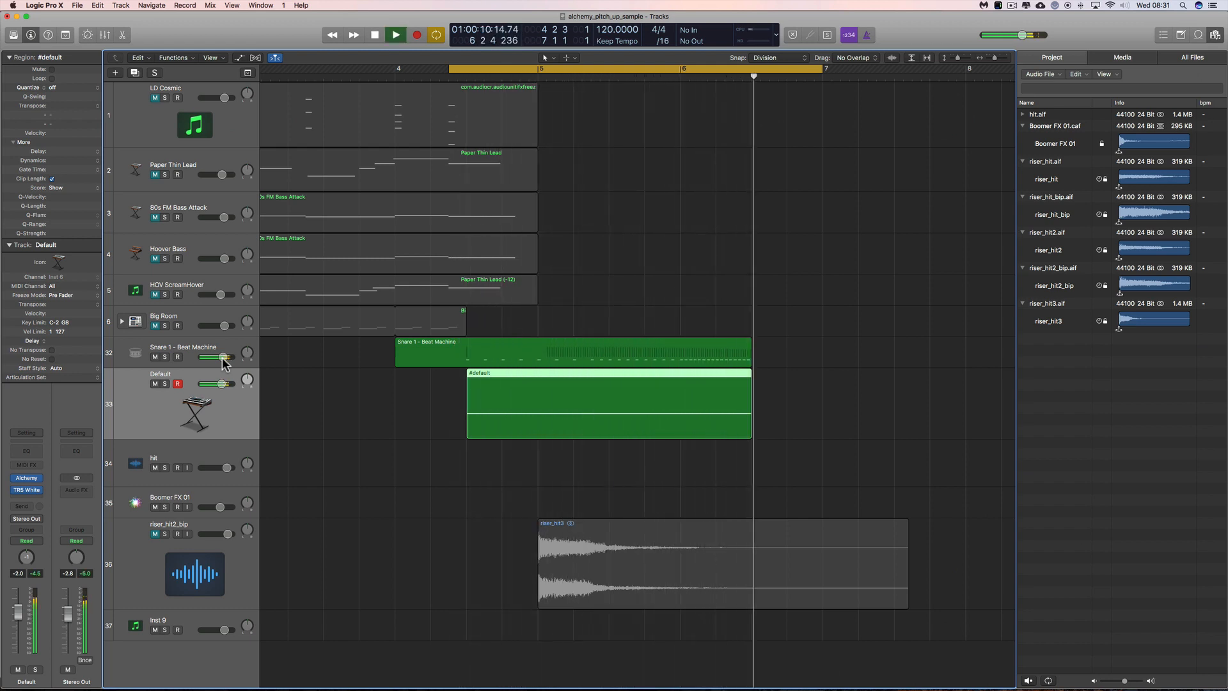
key("space")
key("space")
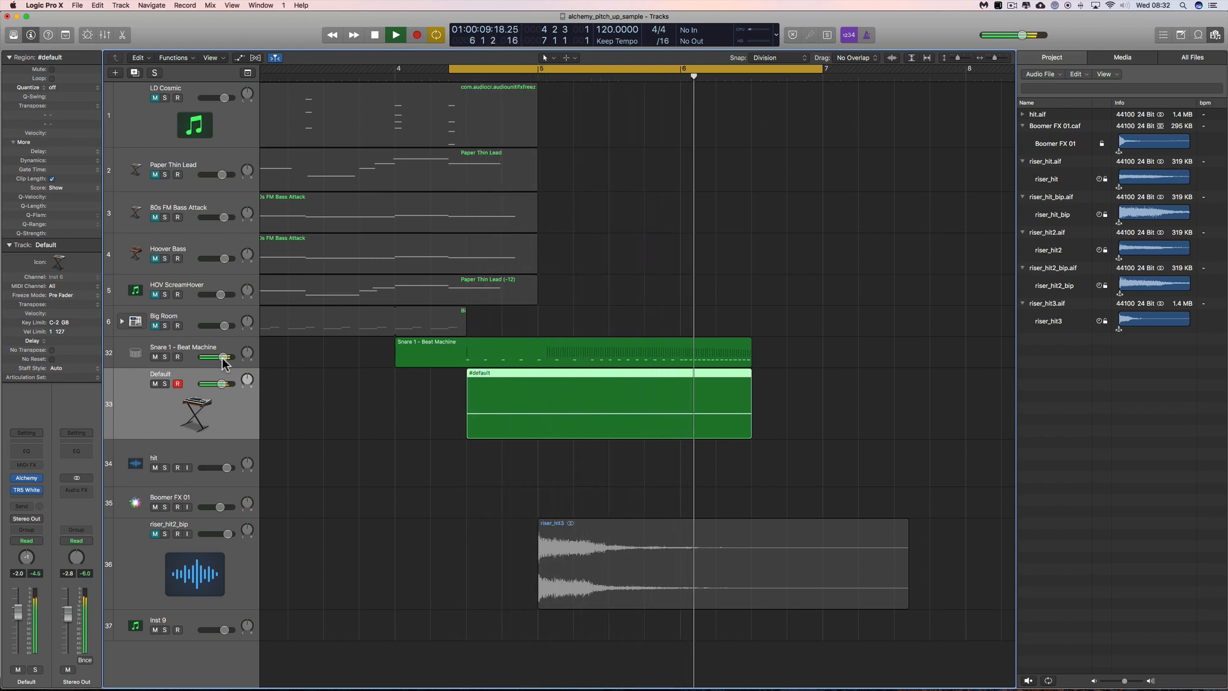
key("space")
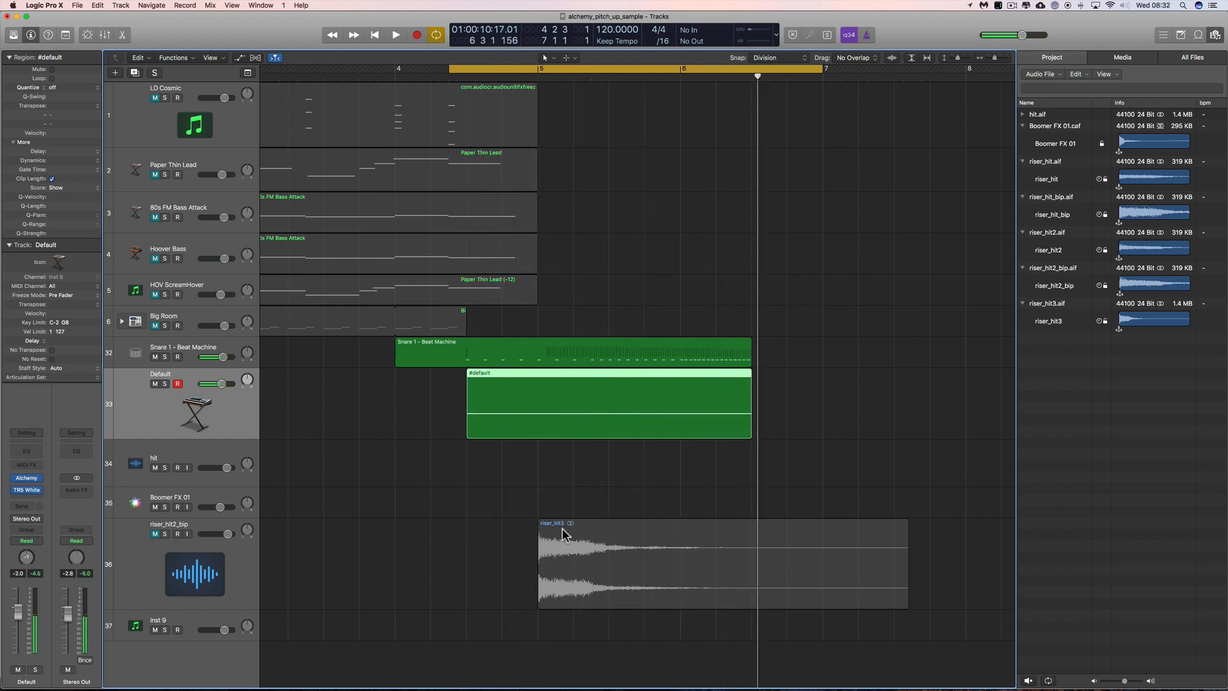
- Unmute the riser_hit2_bip track and reverse its riser_hit3 audio region
left_click(617, 537)
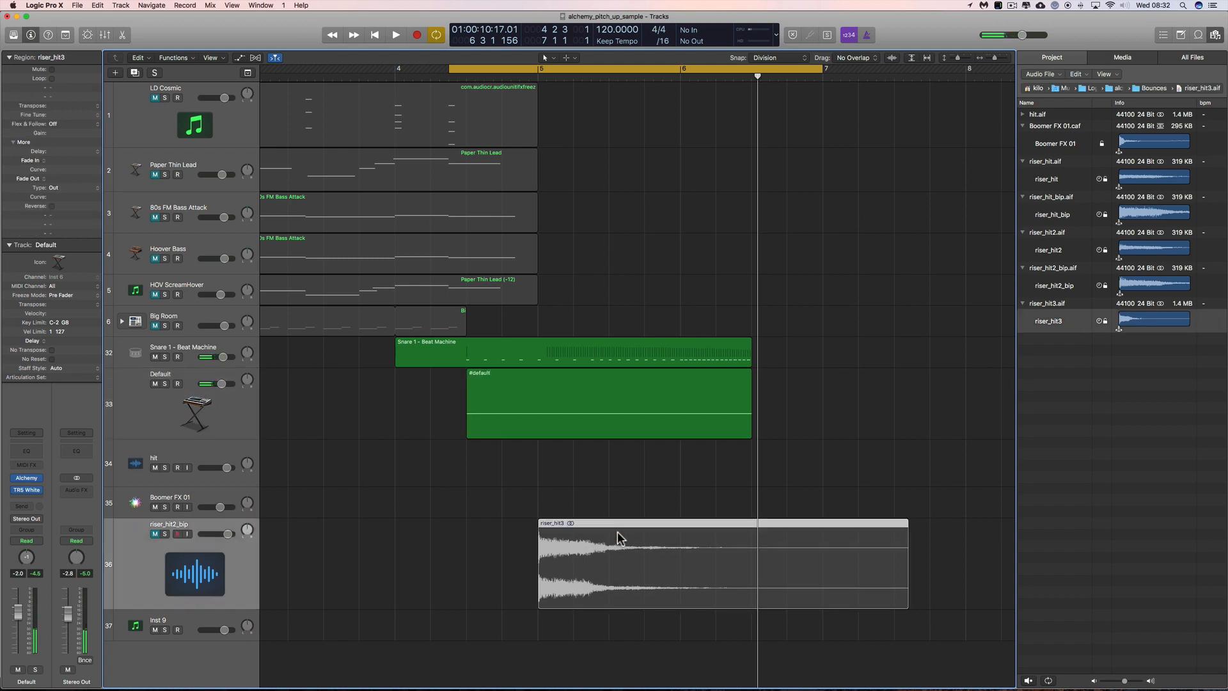
left_click(154, 533)
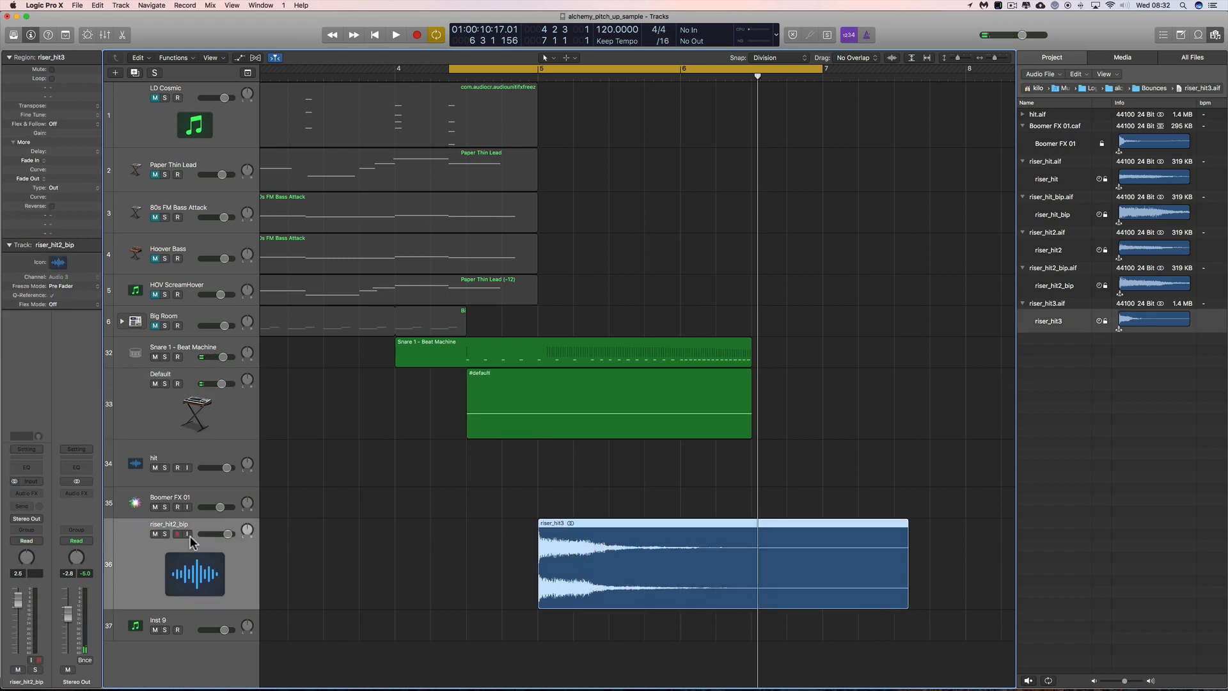
left_click(52, 206)
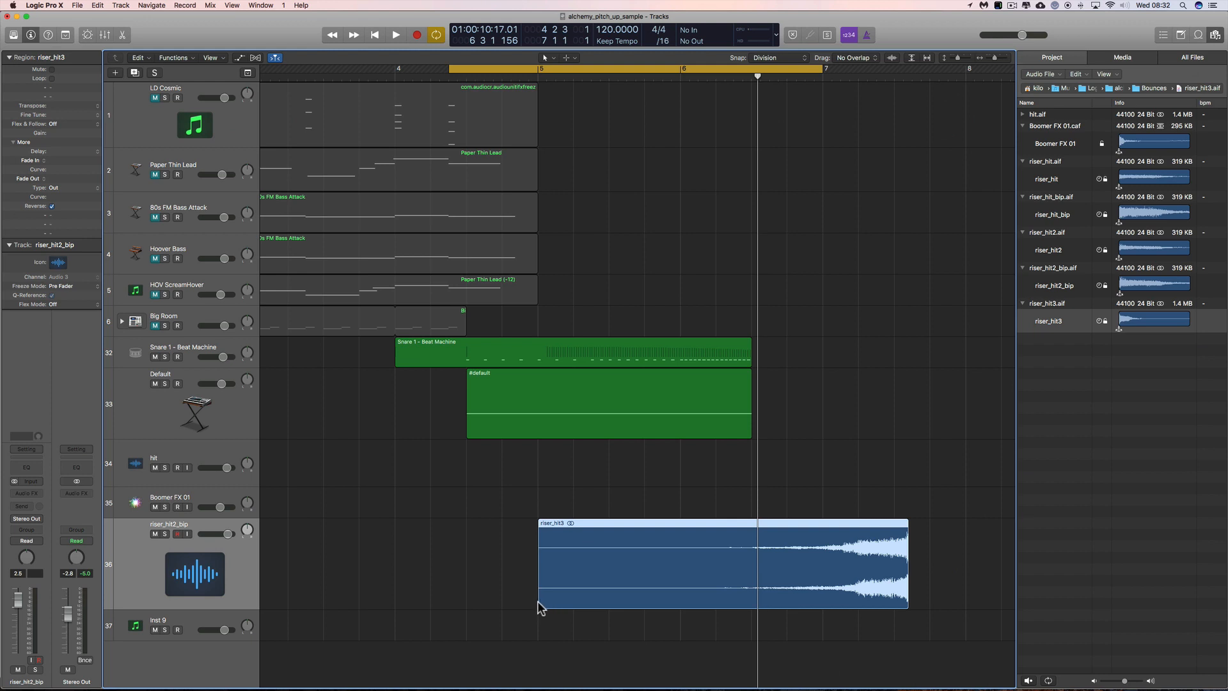
- Trim the reversed riser_hit3 region's start to 6 3 4 1, move it back to end near the riser region's end, and play
left_click_drag(538, 608, 780, 606)
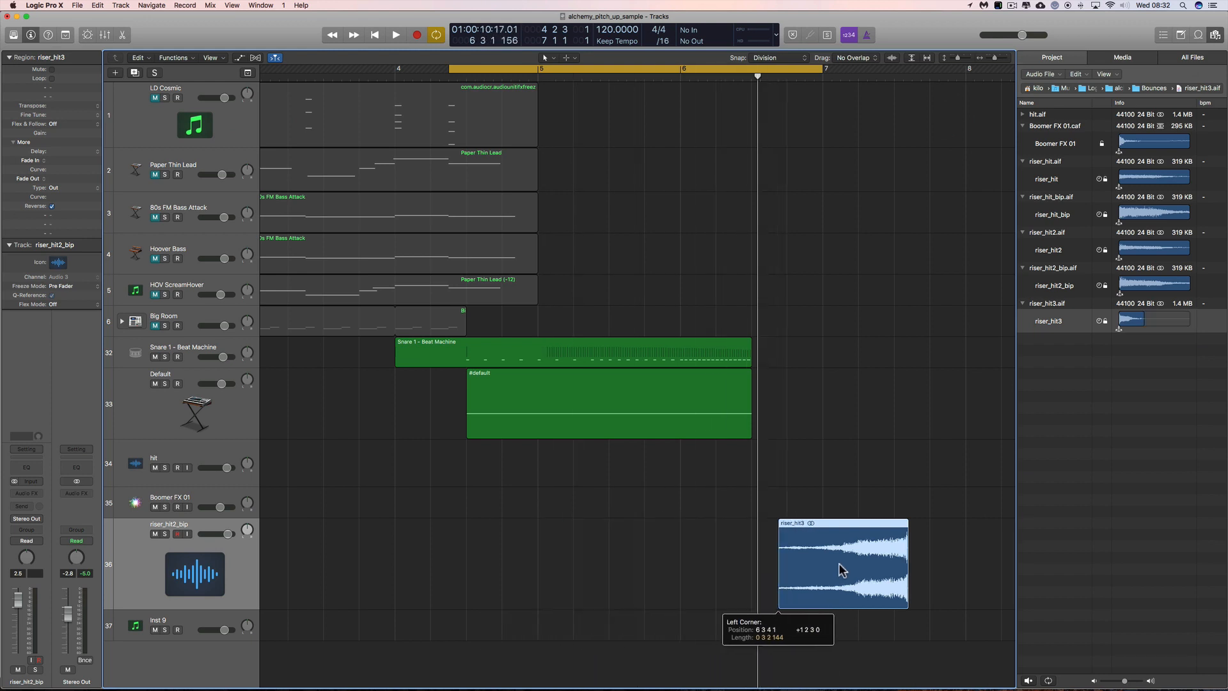
left_click_drag(881, 528, 725, 524)
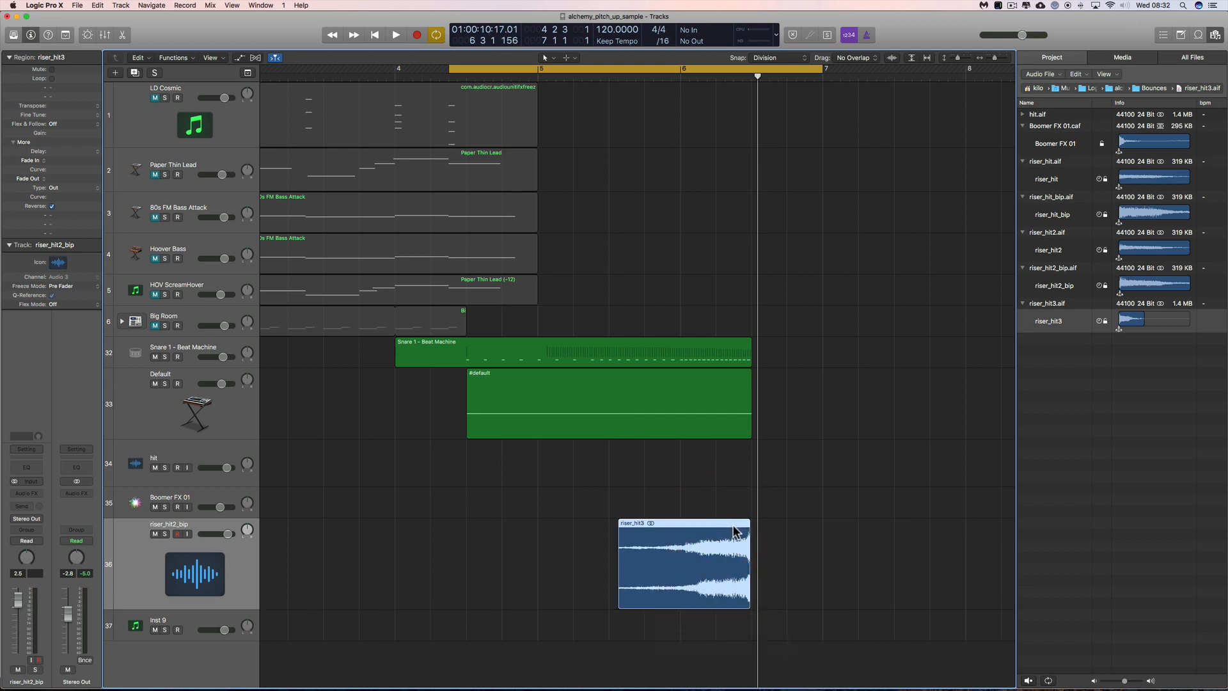
key("space")
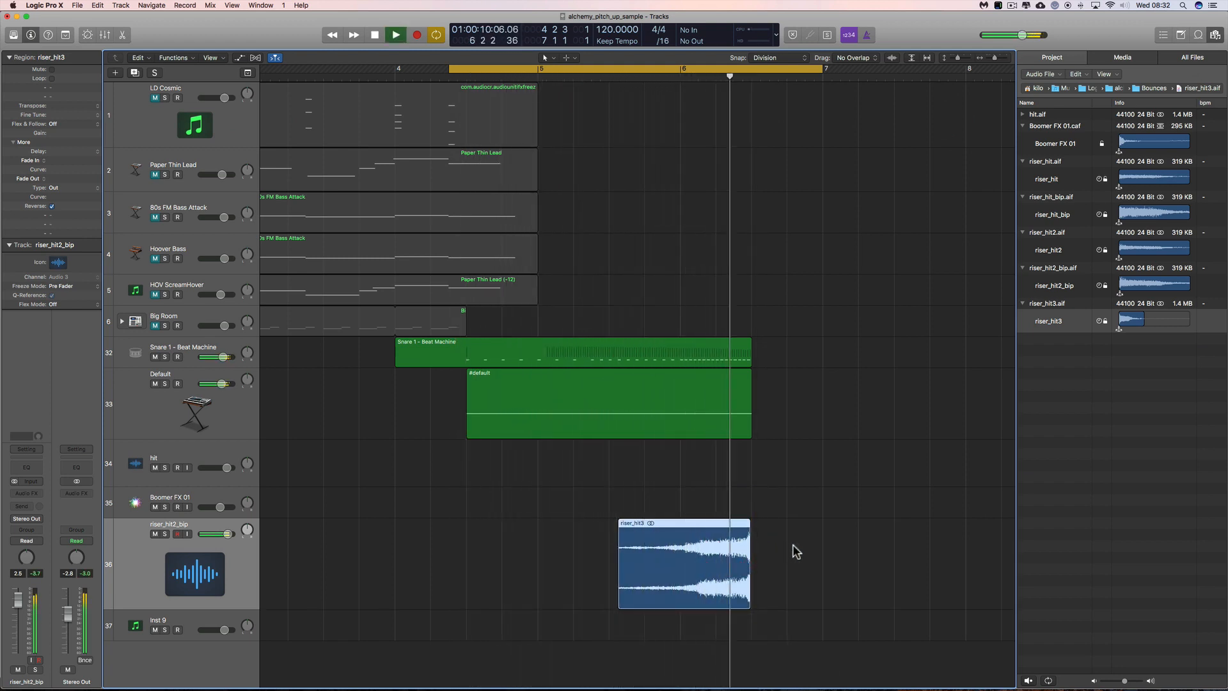
key("space")
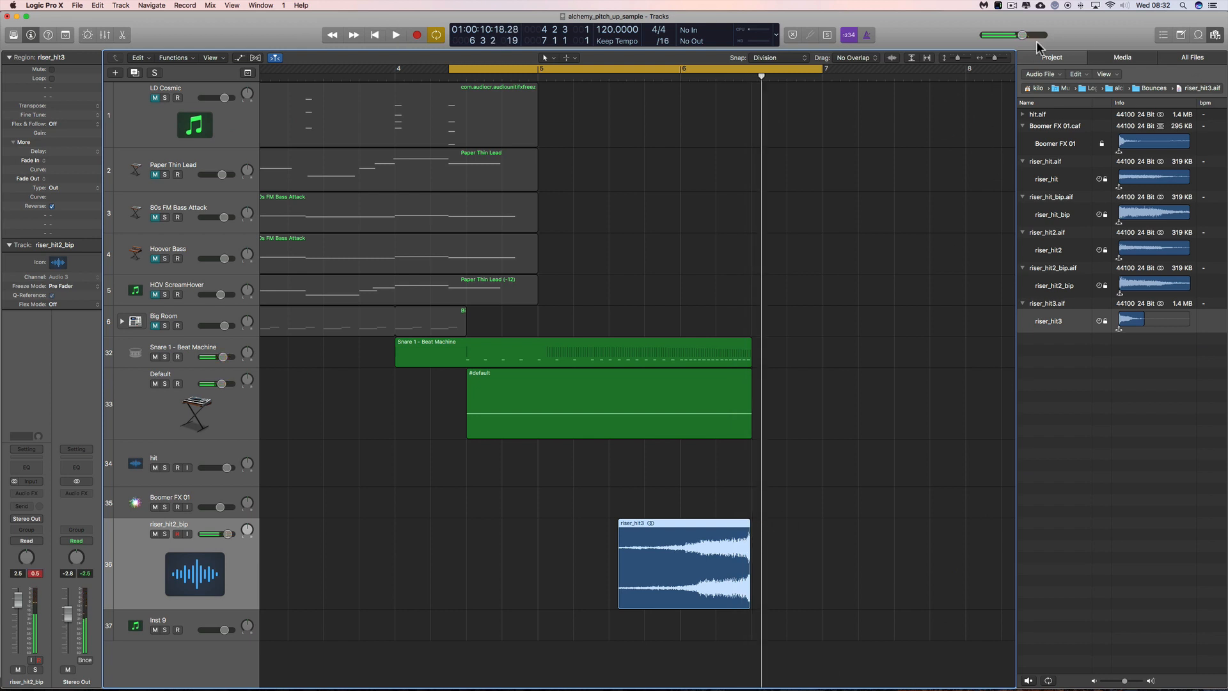
- Hide the audio browser and extend the end of the reversed riser_hit3 region slightly towards the end of the riser region
left_click(1215, 38)
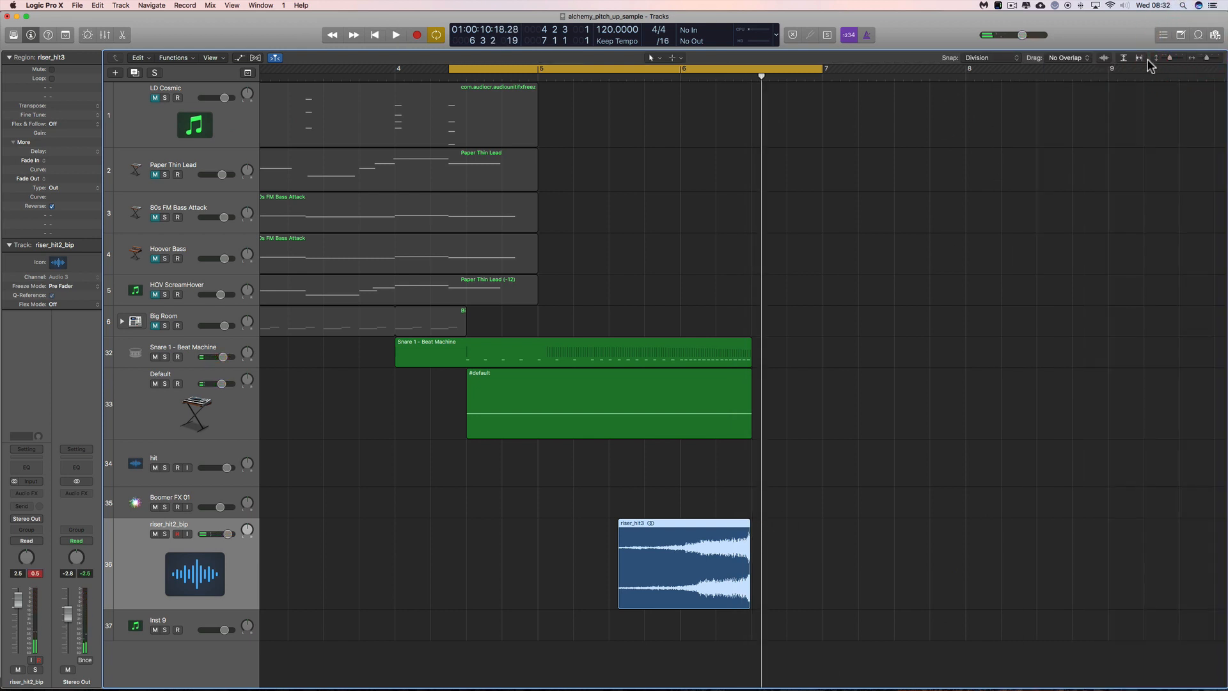
left_click(1216, 58)
left_click(1217, 58)
left_click(1217, 58)
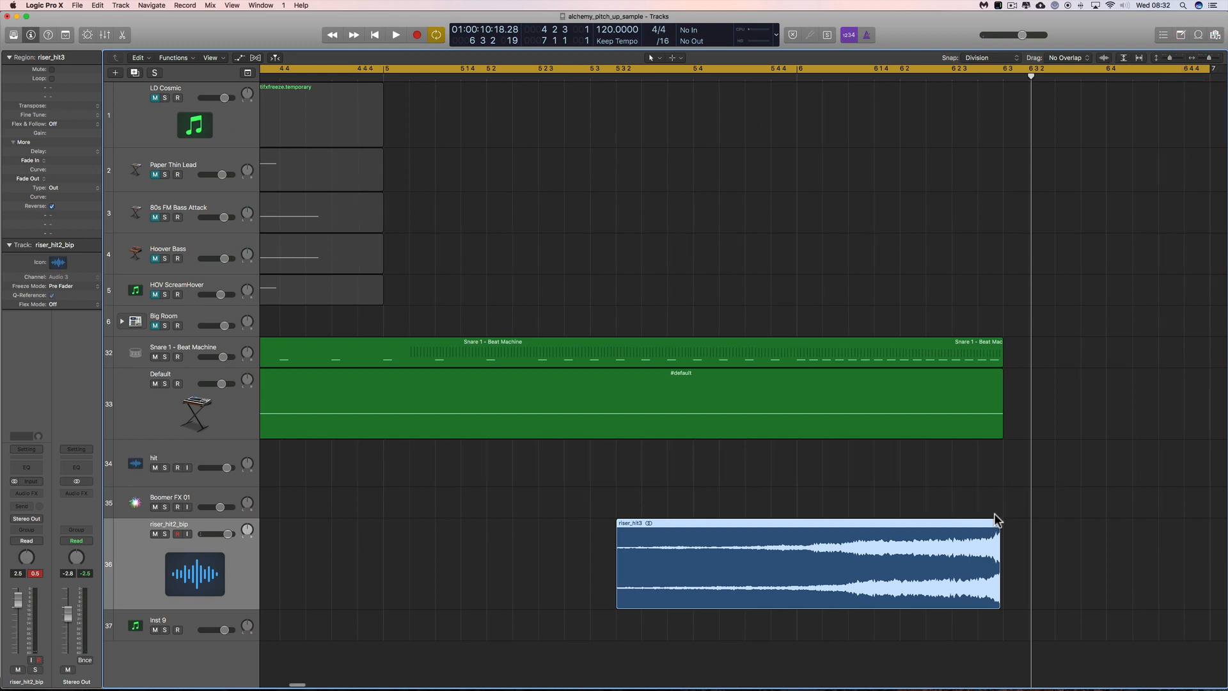
left_click_drag(985, 524, 990, 523)
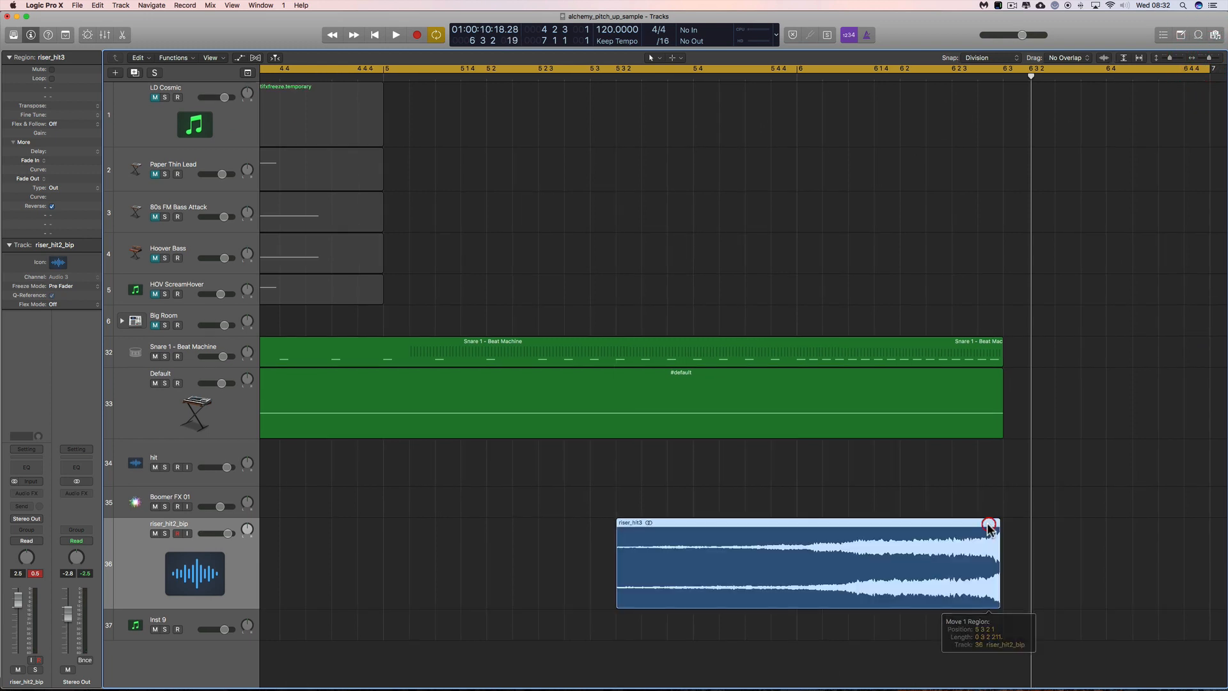
left_click(994, 58)
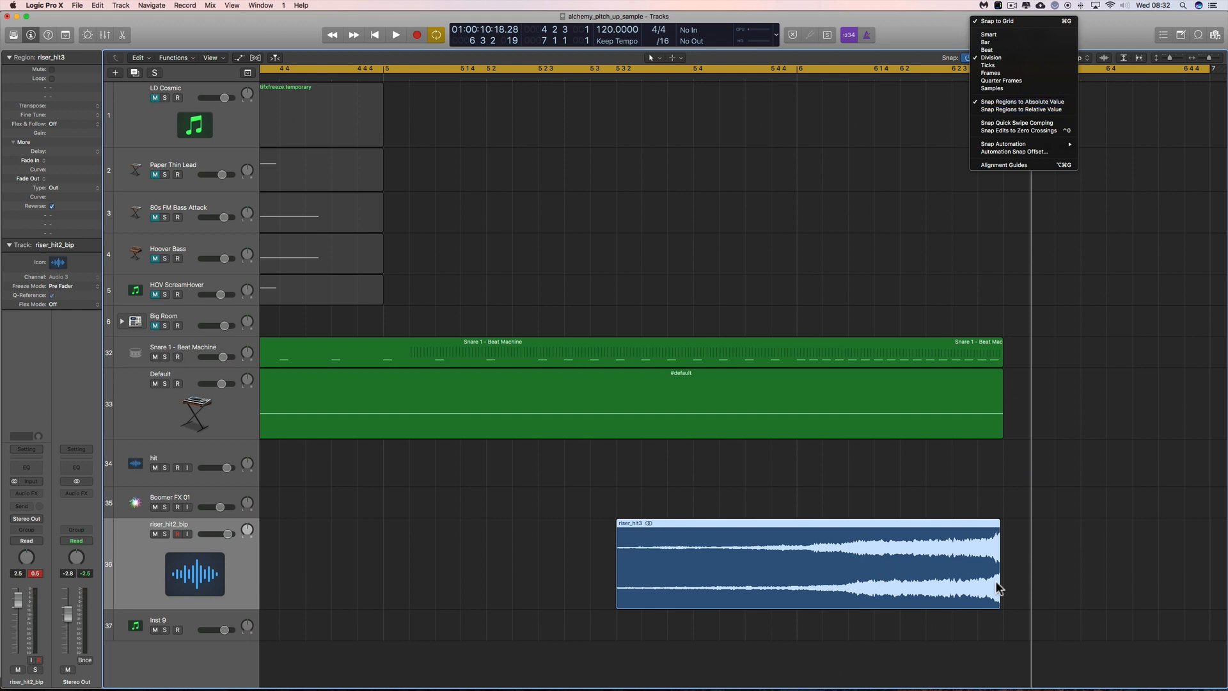
left_click(1003, 612)
mouse_move(999, 606)
left_mouse_down()
mouse_move(1031, 606)
mouse_move(981, 608)
mouse_move(1017, 605)
left_mouse_up()
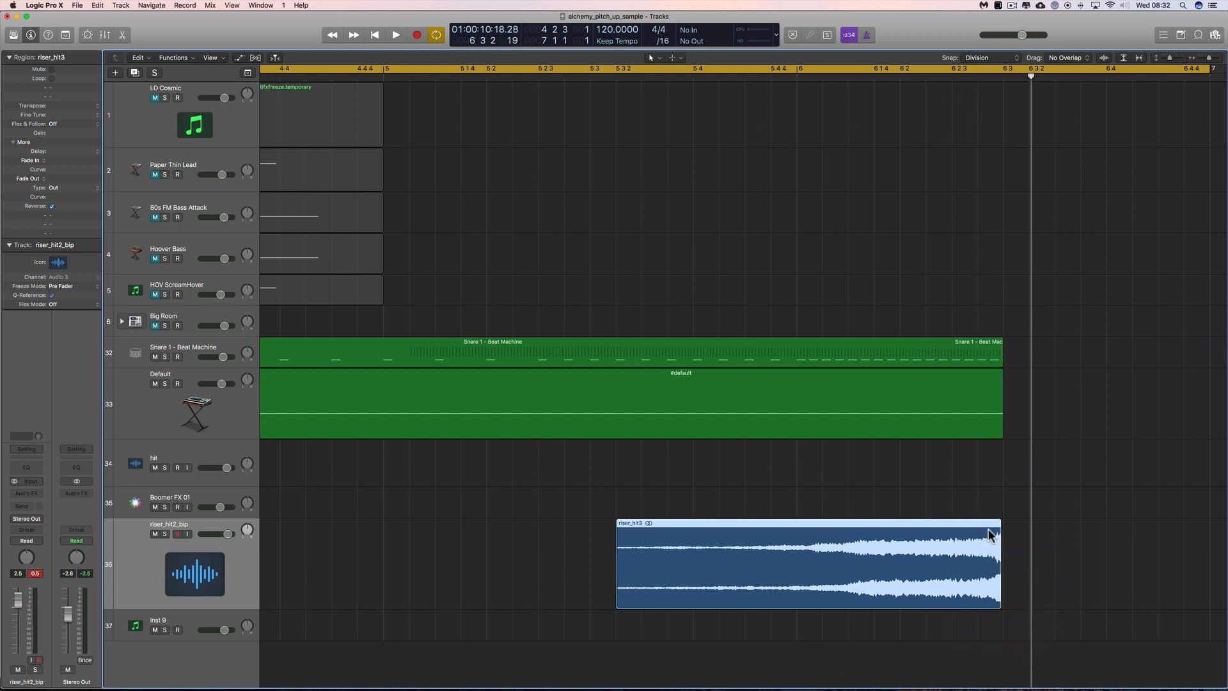
- Set snapping to Ticks, nudge the riser_hit3 region to end flush with the riser region, and play the result
left_click(1003, 64)
left_click(999, 72)
left_click_drag(975, 528, 976, 527)
left_click_drag(978, 526, 979, 526)
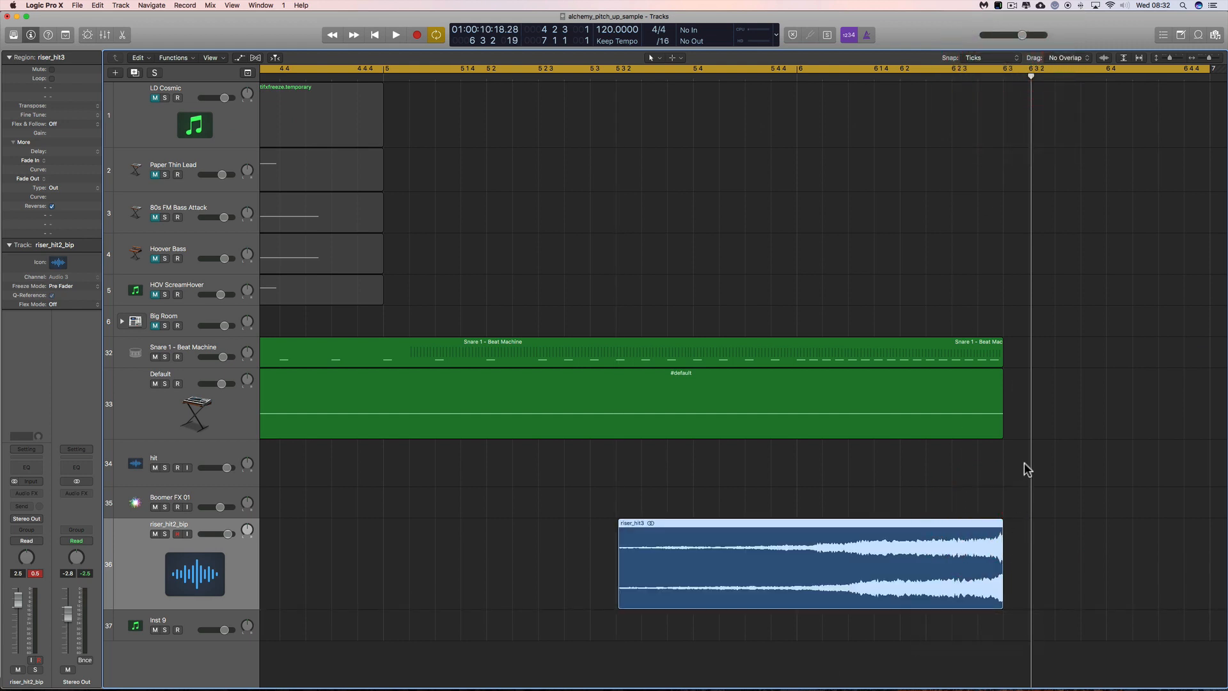
key("space")
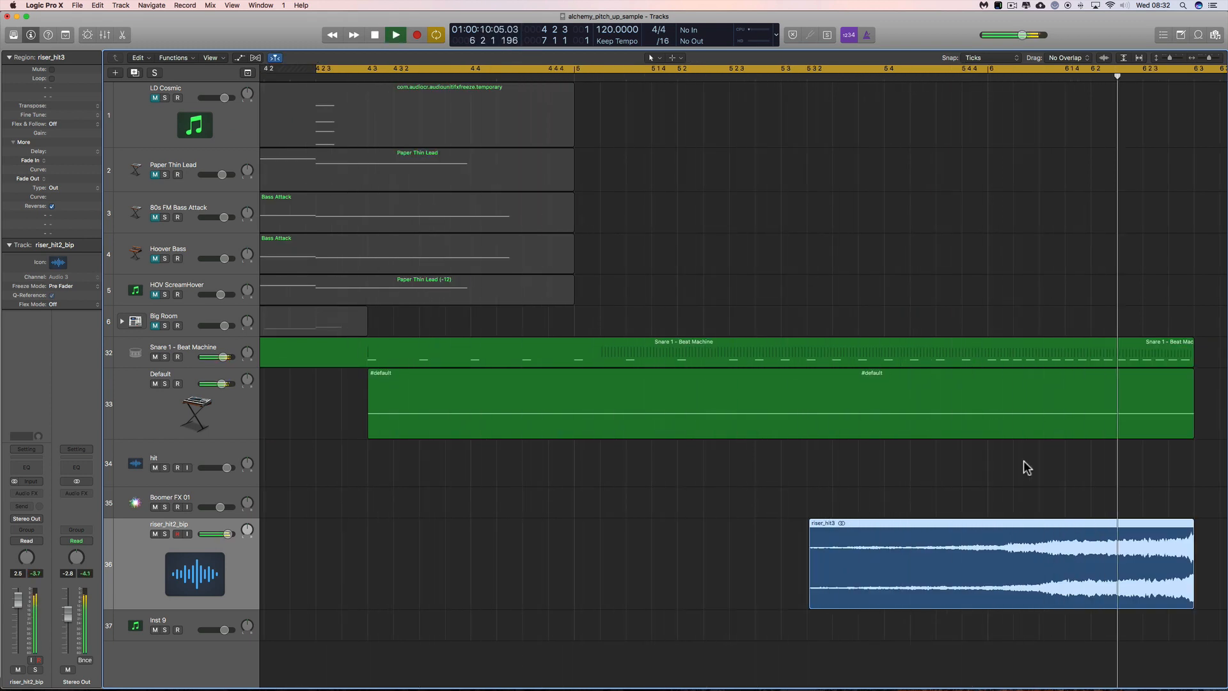
key("space")
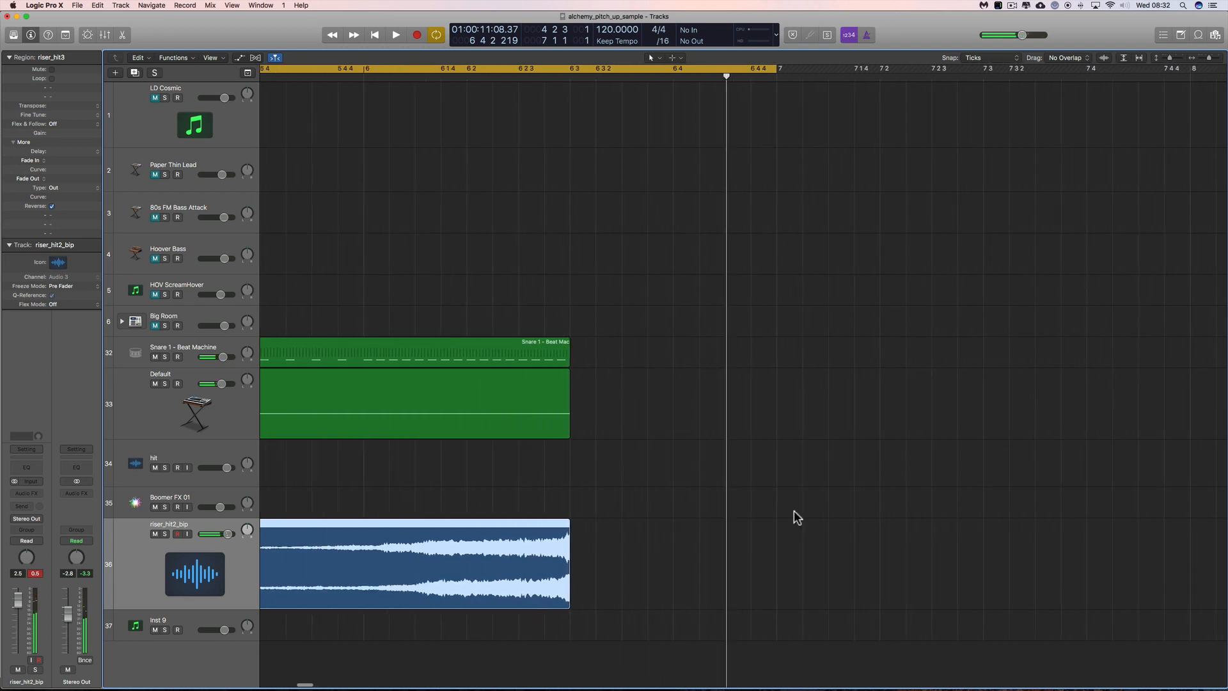
- Trim the riser_hit3 region's start to about 5 4 4 and draw a fade-in of 900 with curve 30 on it
scroll(593, 559, "left", 5)
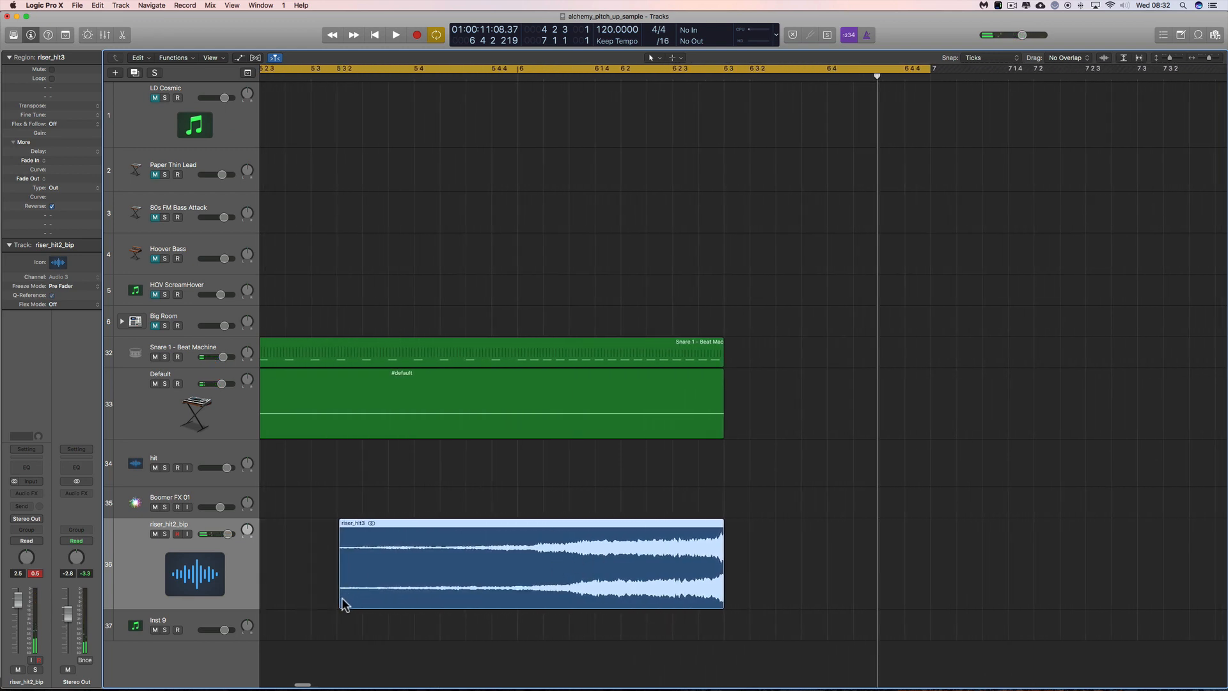
left_click_drag(341, 604, 493, 605)
right_click(425, 562)
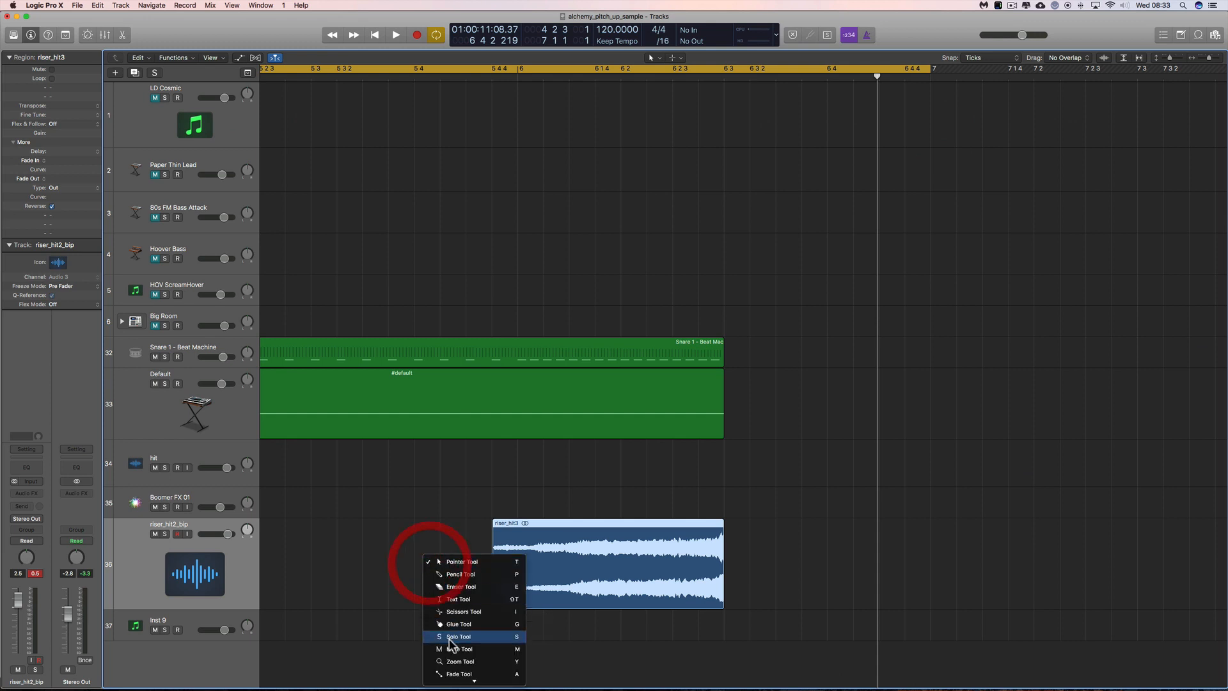
left_click(459, 673)
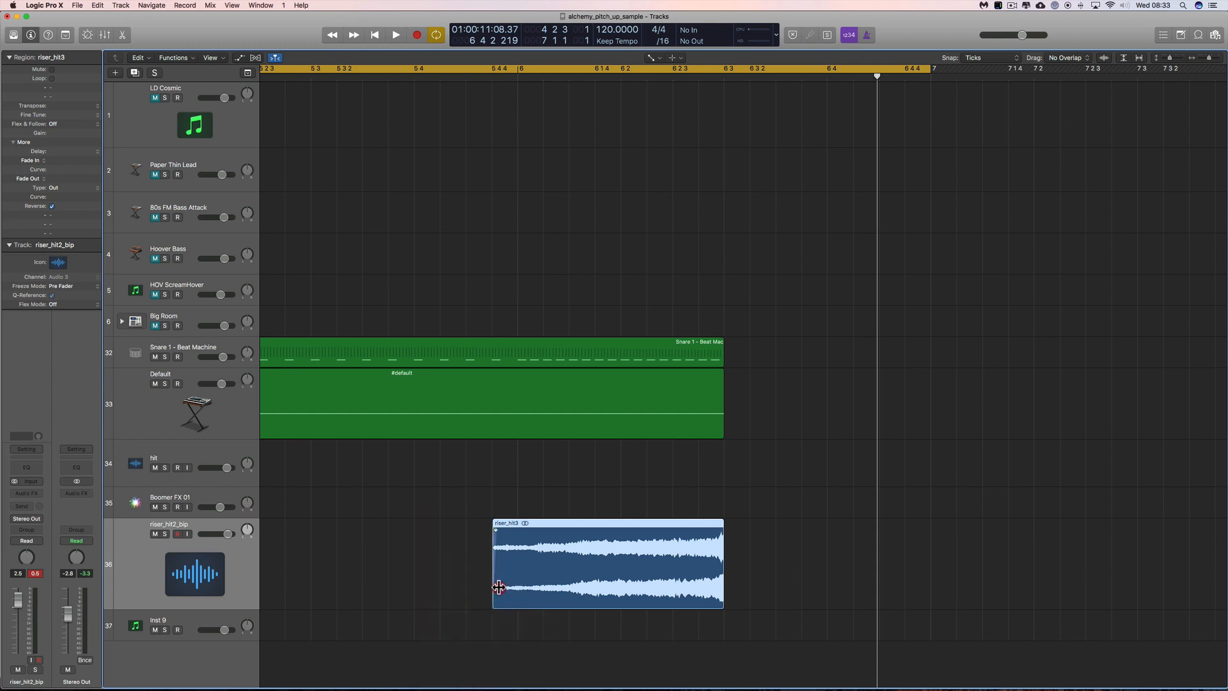
left_click_drag(498, 587, 605, 580)
- Play the transition to hear the faded-in riser_hit3 region together with the riser and the snare build
key("space")
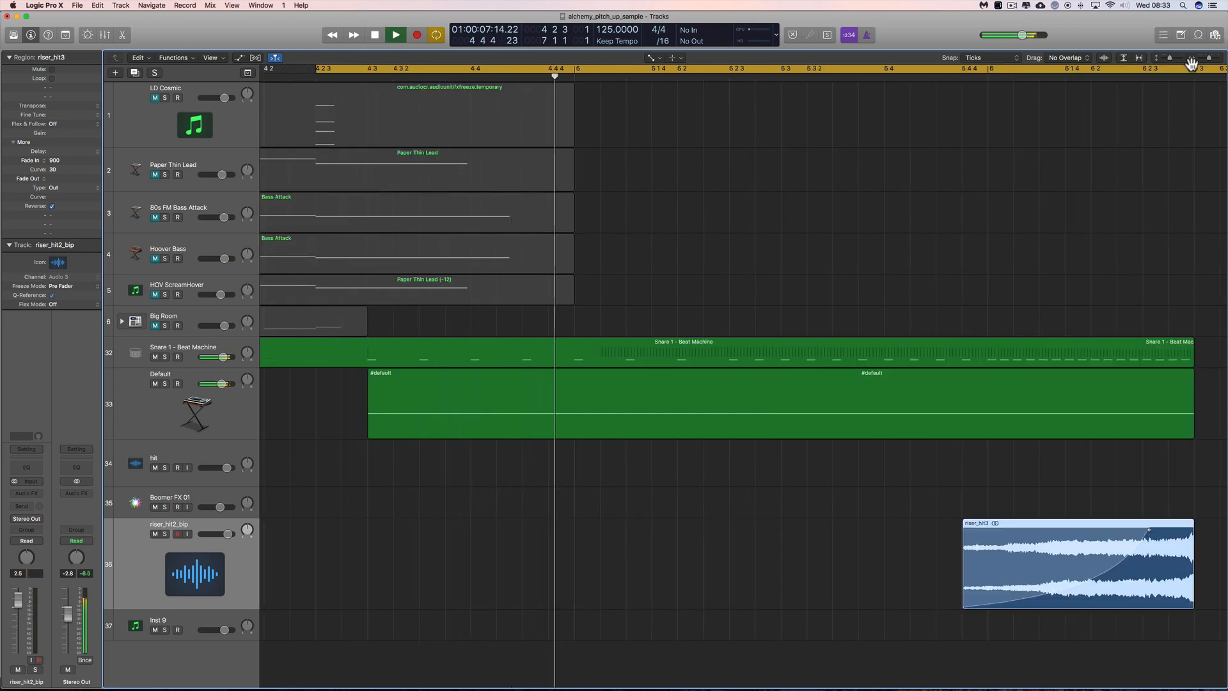
left_click_drag(1208, 59, 1191, 63)
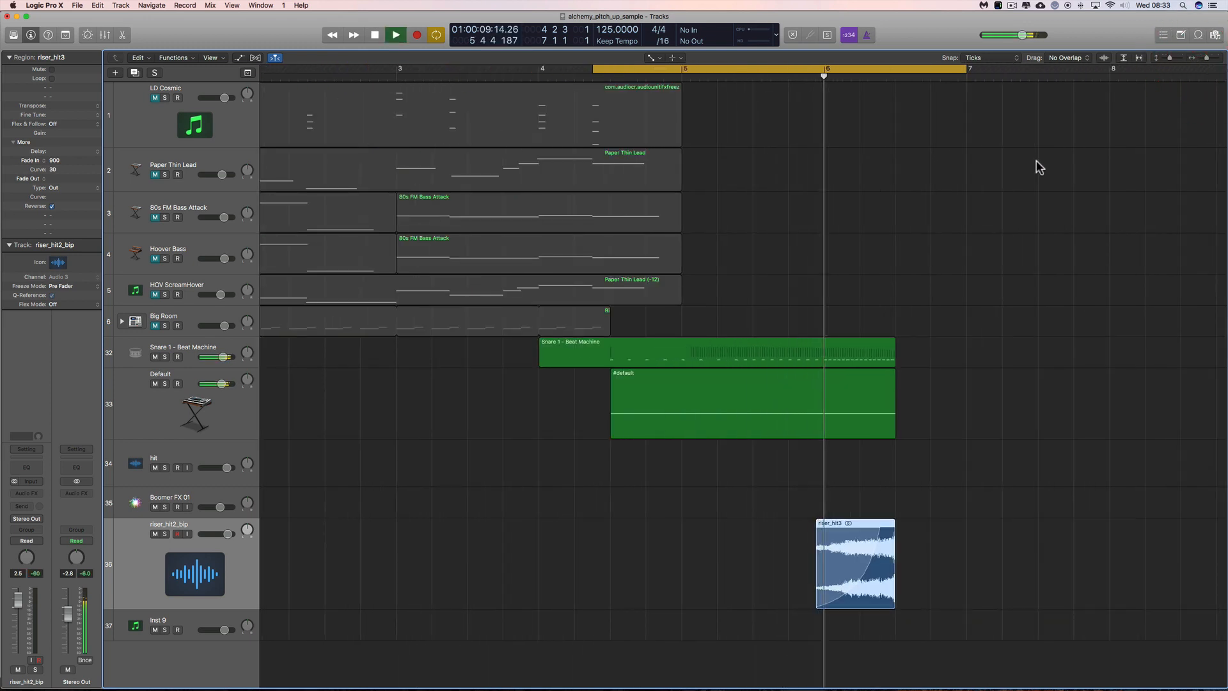
key("space")
scroll(1035, 213, "right", 5)
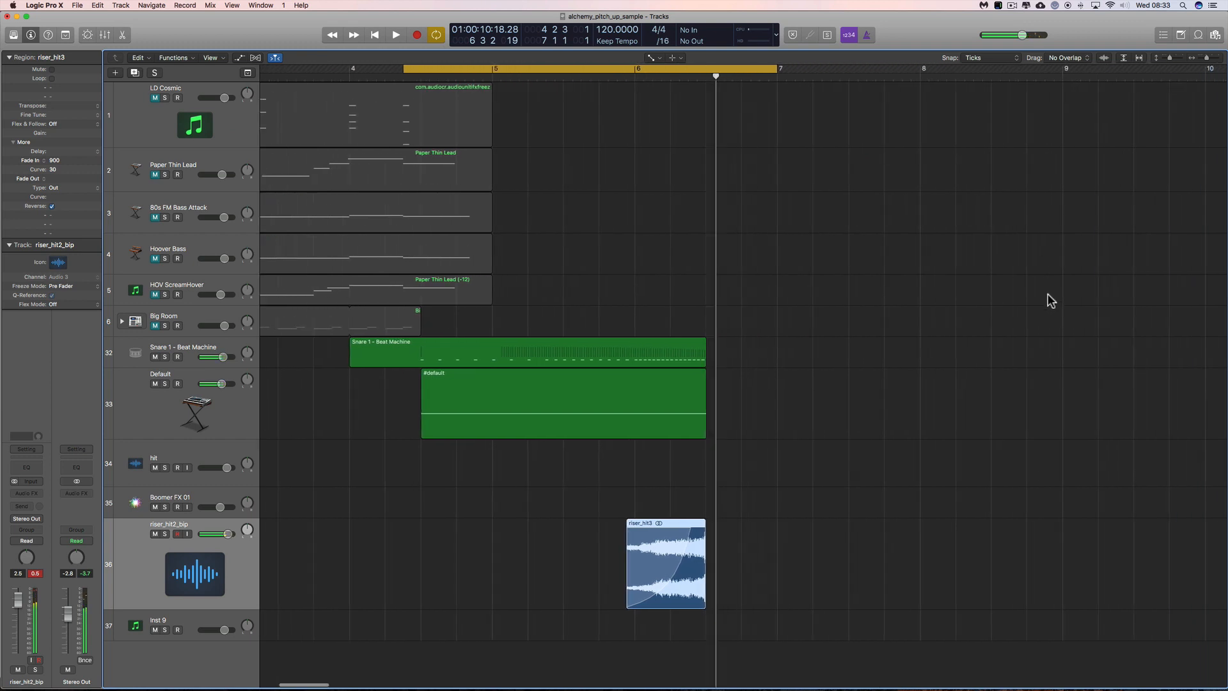
- Move the Boomer FX 01 region to start where the riser region ends at 6 3 and play the transition
left_click_drag(1205, 58, 1200, 57)
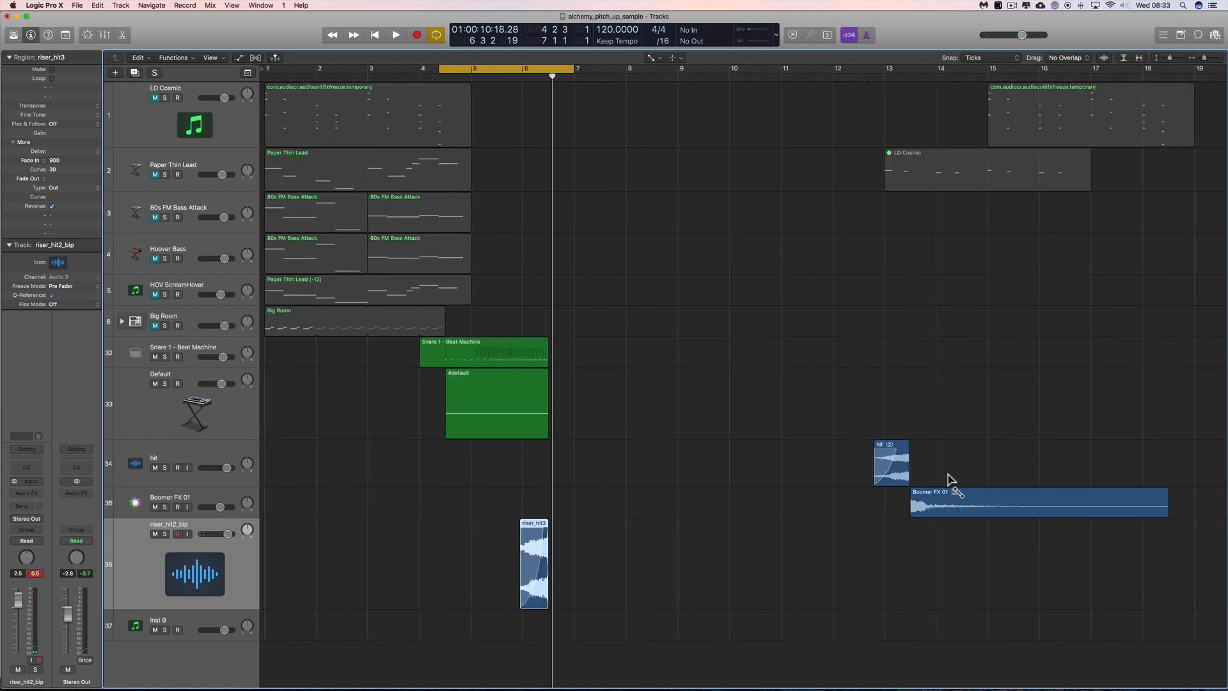
key("t")
left_click(952, 442)
left_click_drag(941, 499, 582, 496)
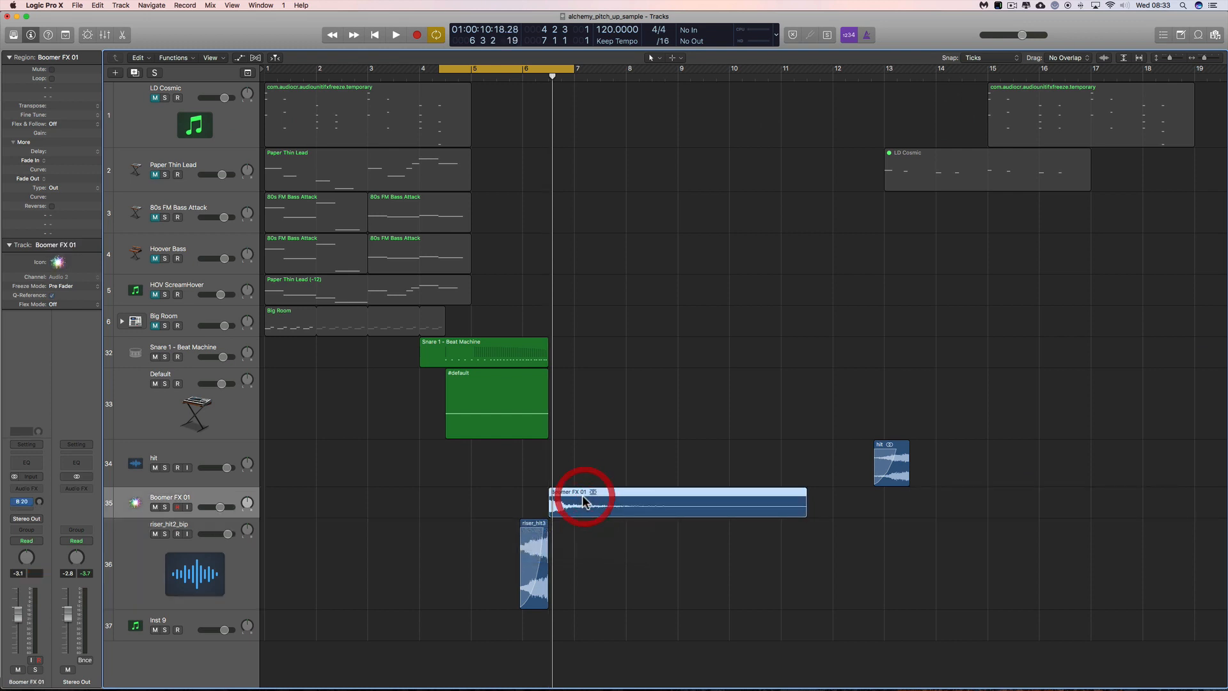
key("space")
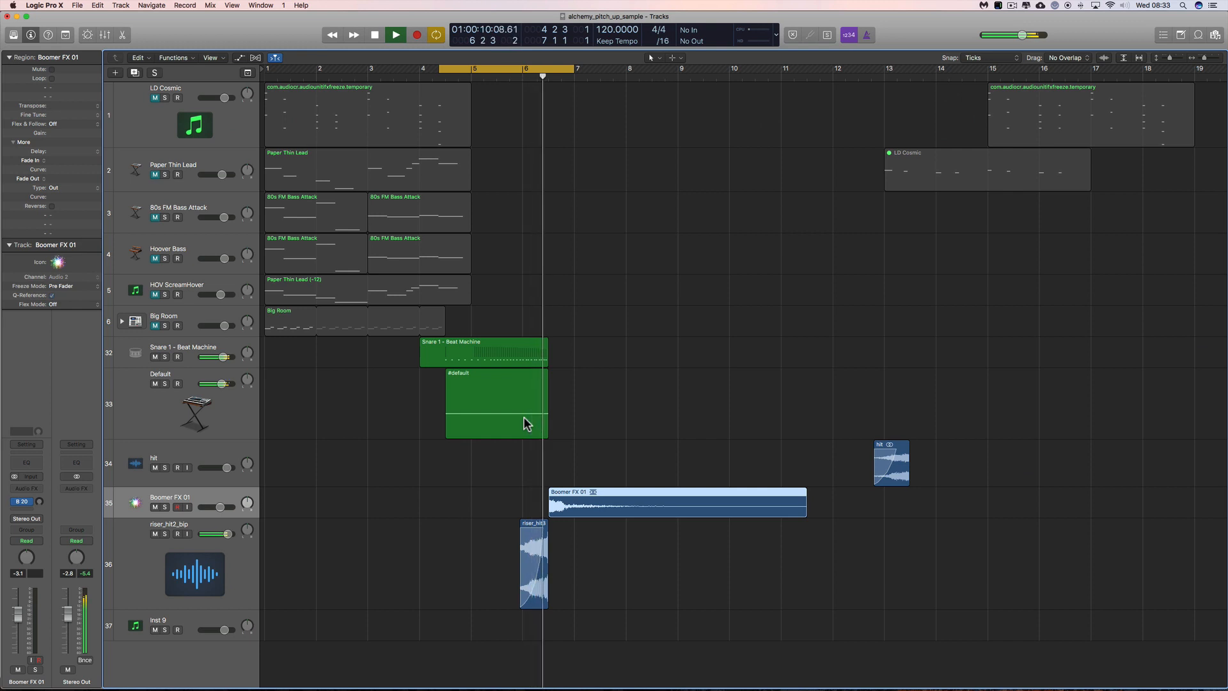
- Compare the snare build with the riser region on the Default track, playing both from 4 3
left_click(481, 359)
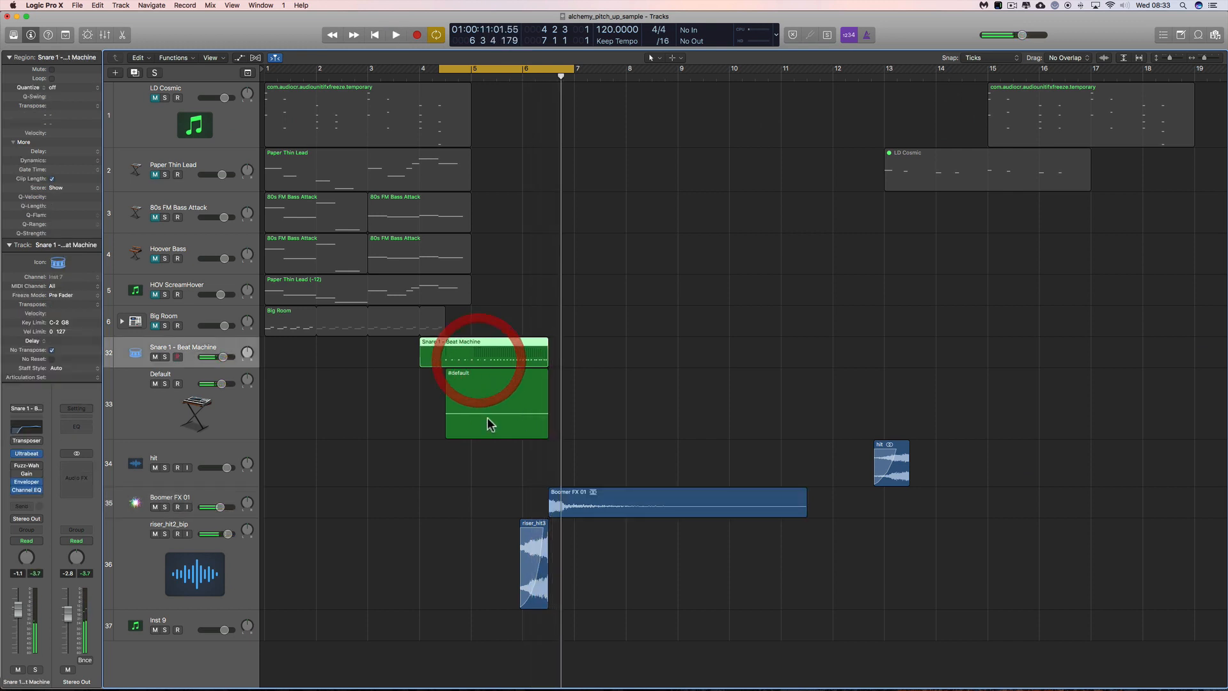
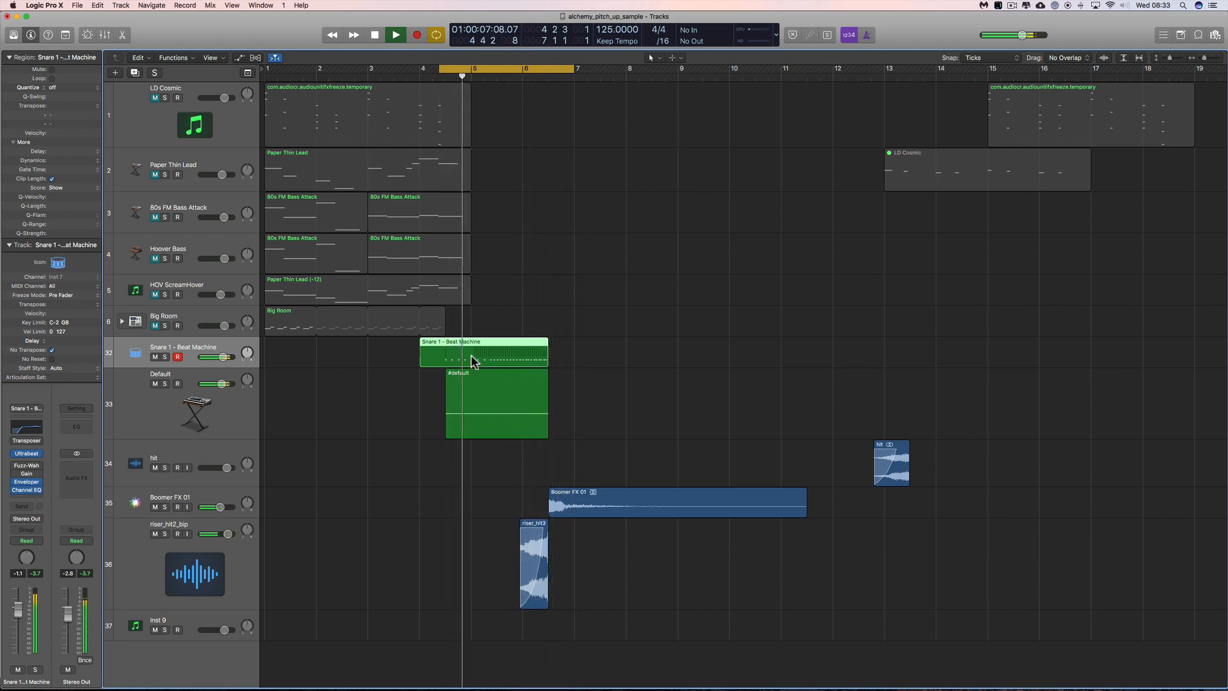
left_click(471, 355)
key("space")
left_click(466, 408)
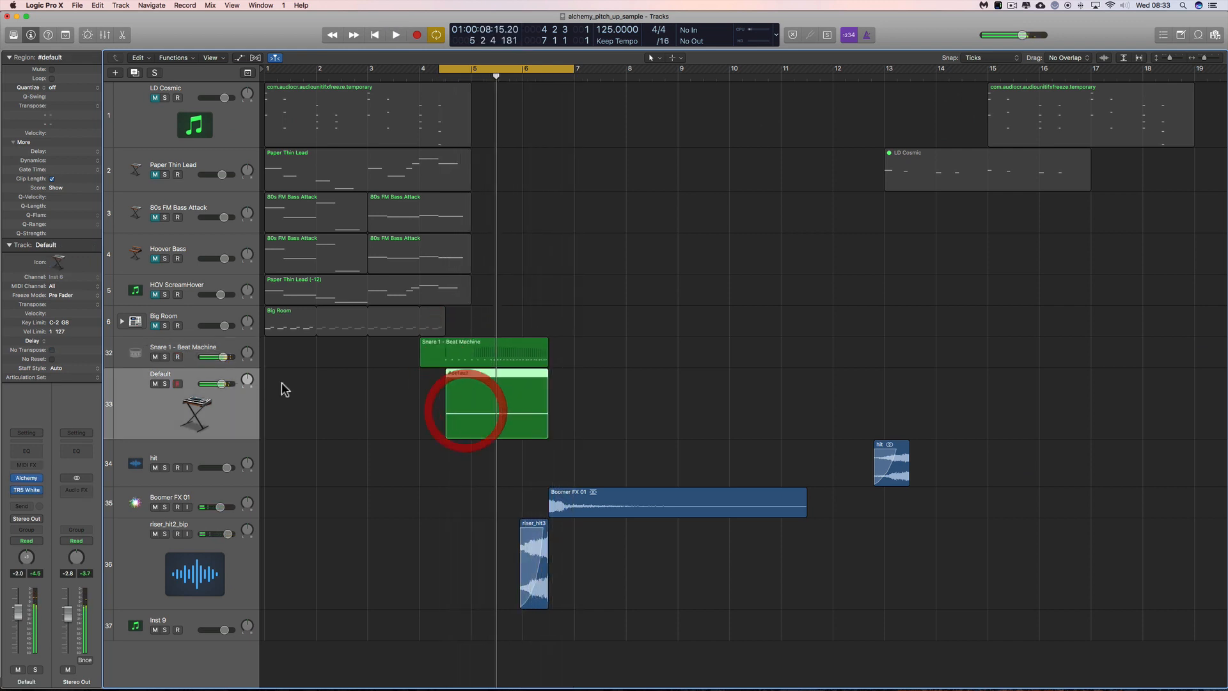
left_click(461, 355)
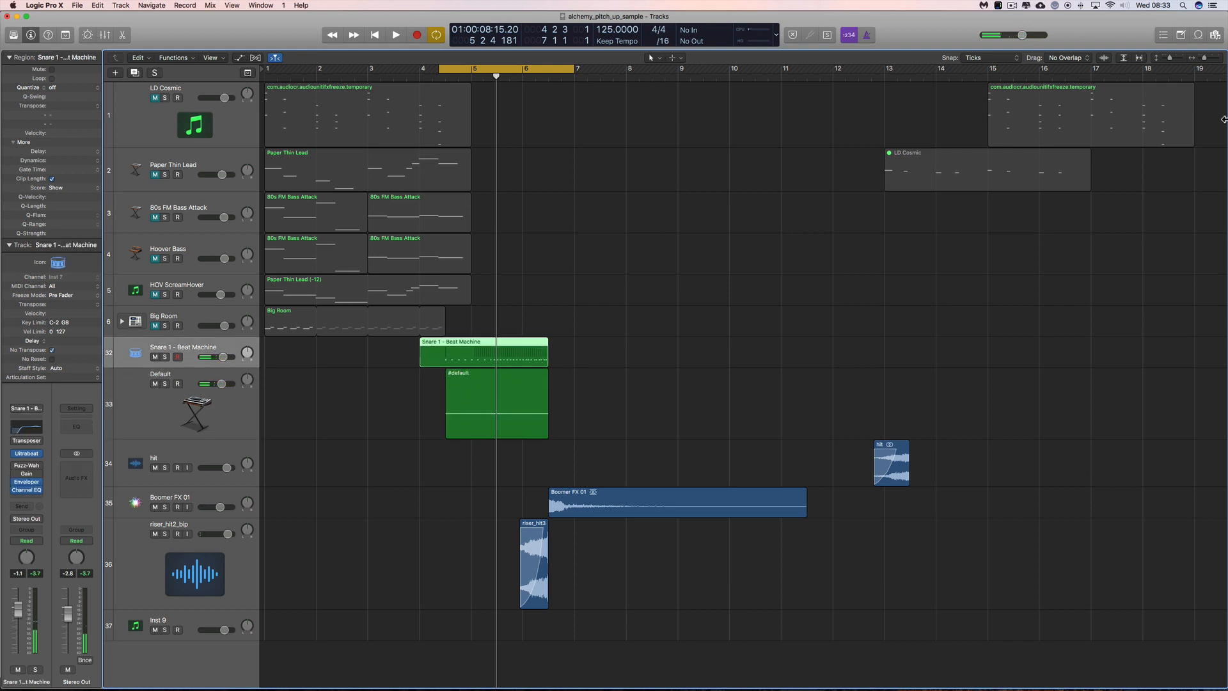
left_click(1216, 60)
scroll(872, 269, "left", 8)
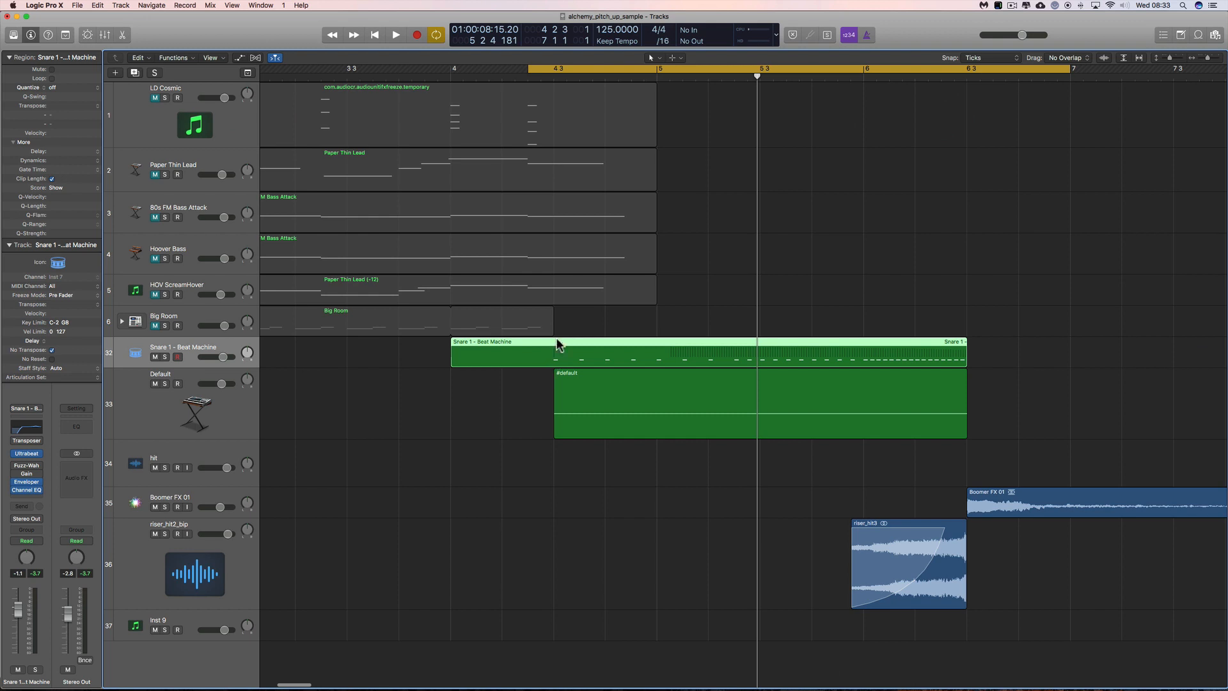
left_click(555, 78)
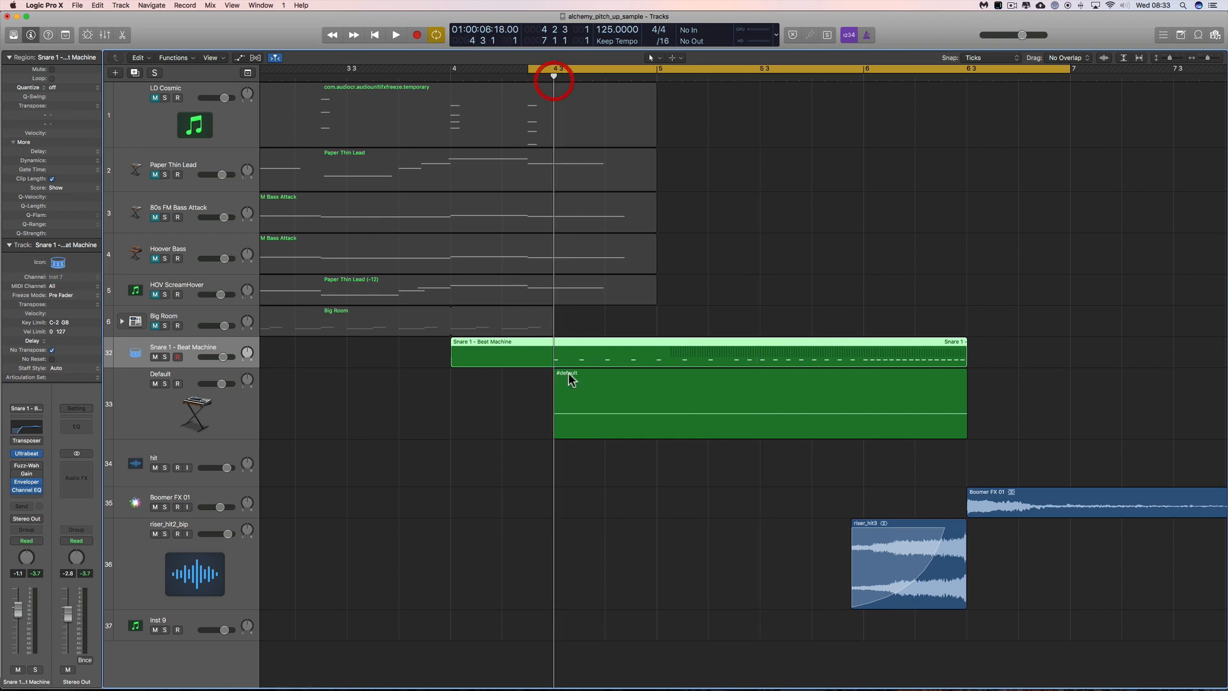
key("space")
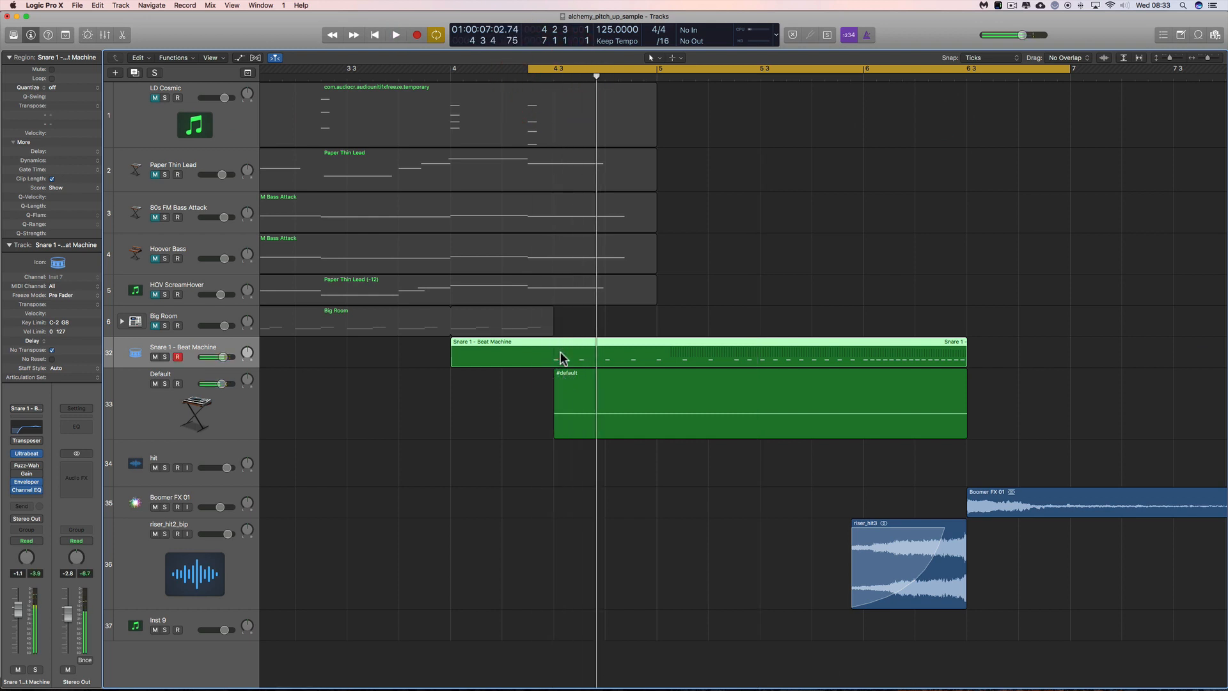
- Open the Alchemy instrument on the Default track and show its Sequencer 1 modulation pattern
left_click(563, 401)
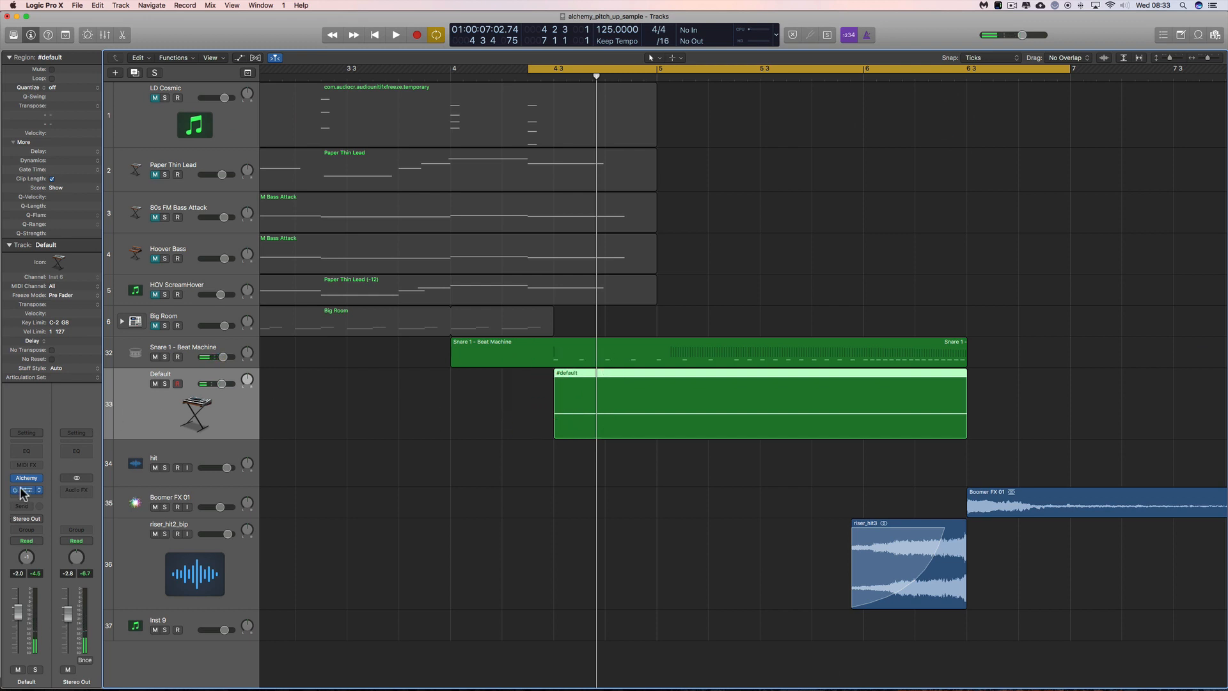
left_click(26, 478)
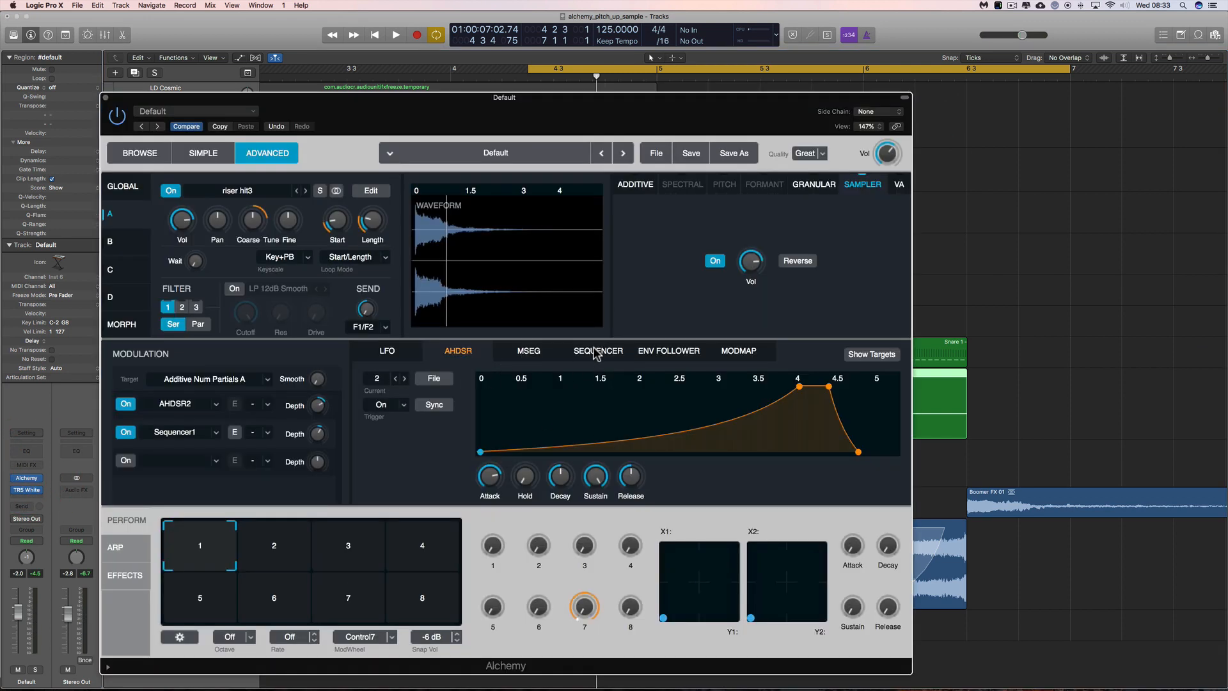
left_click(595, 352)
- Raise steps 3, 7 and 11 of Alchemy's Sequencer 1 and play the altered rhythm
left_click_drag(520, 451, 520, 387)
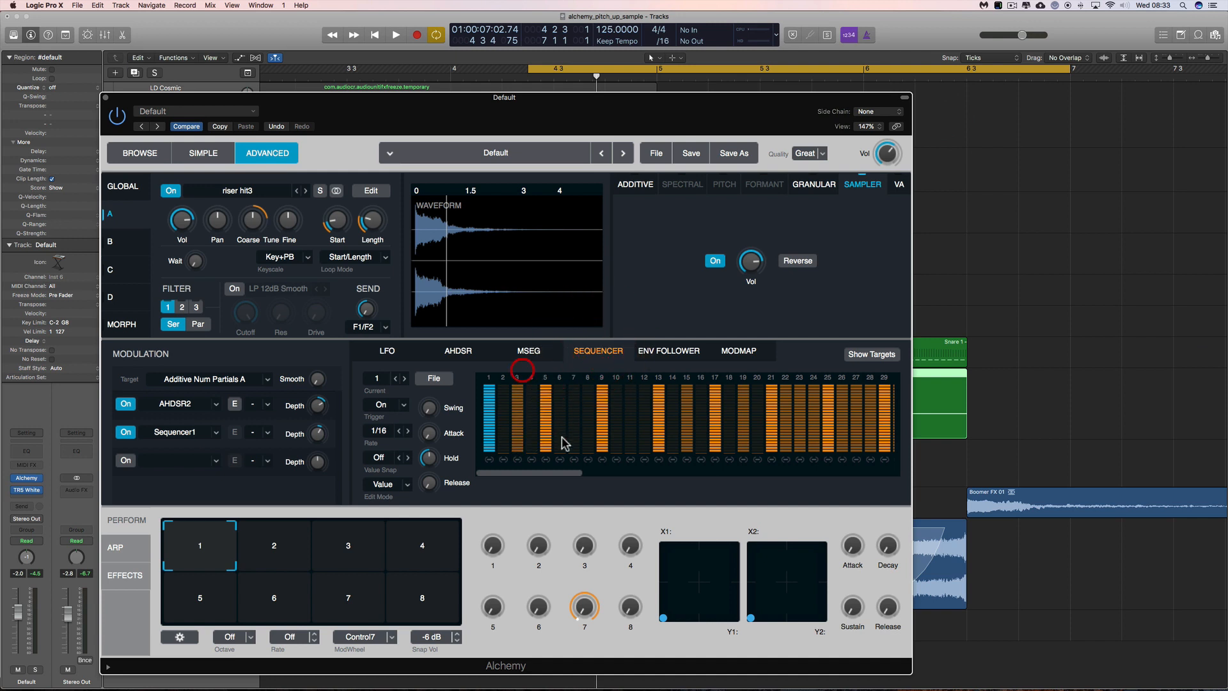
left_click_drag(568, 452, 574, 383)
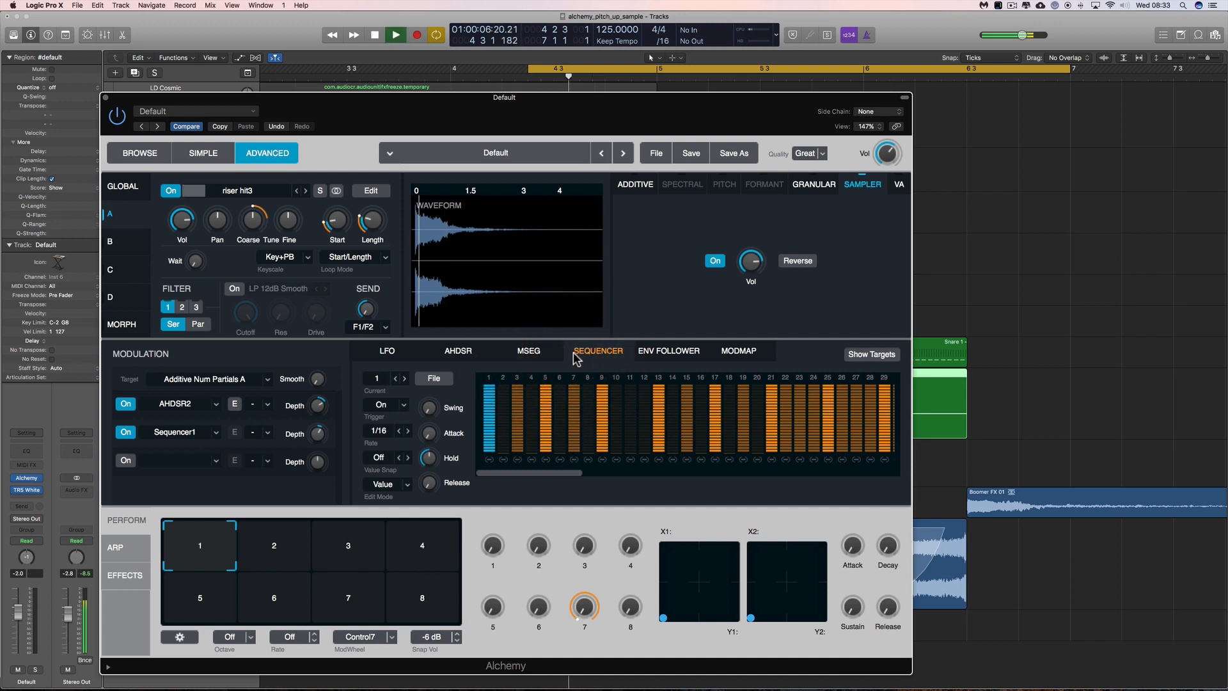
key("space")
key("space")
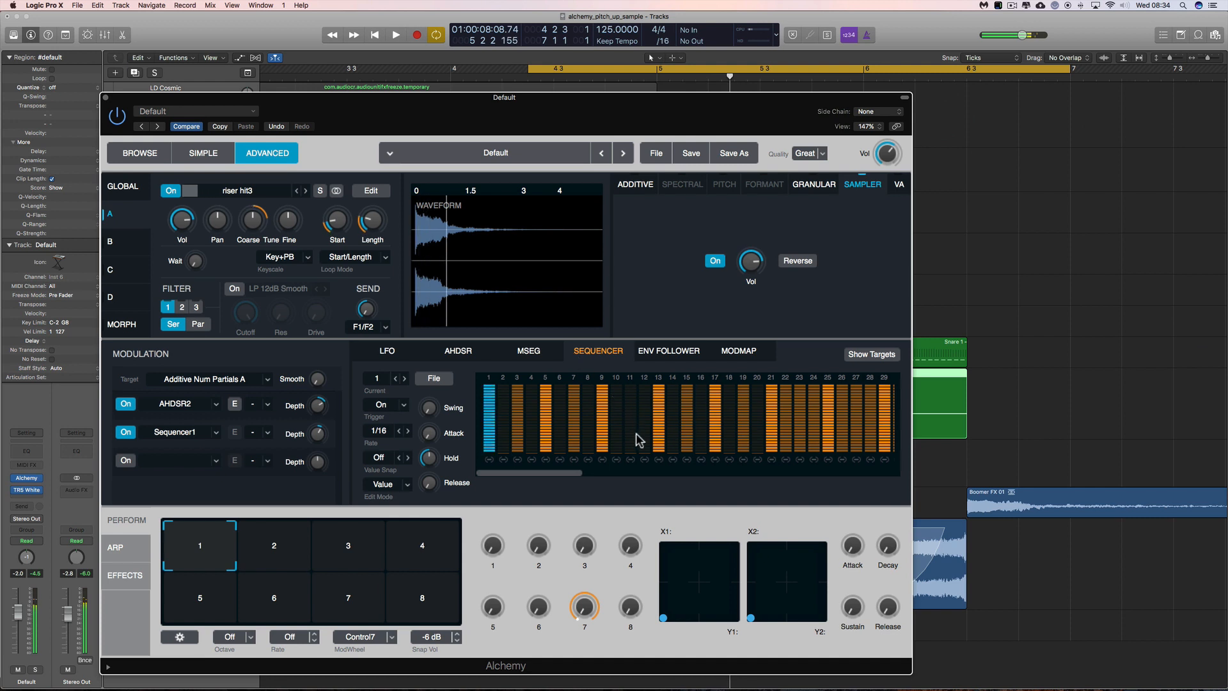
left_click_drag(632, 439, 632, 384)
key("space")
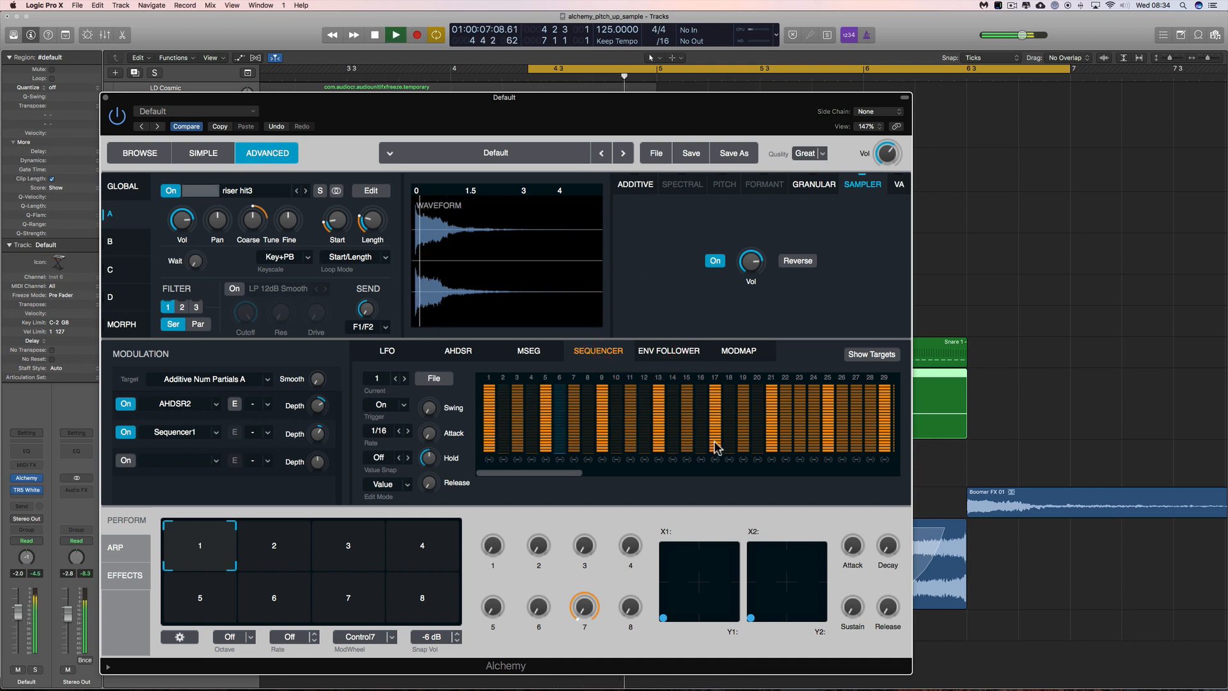
key("space")
- Raise steps 18 and 20 of Alchemy's Sequencer 1 and play the riser
scroll(709, 452, "right", 1)
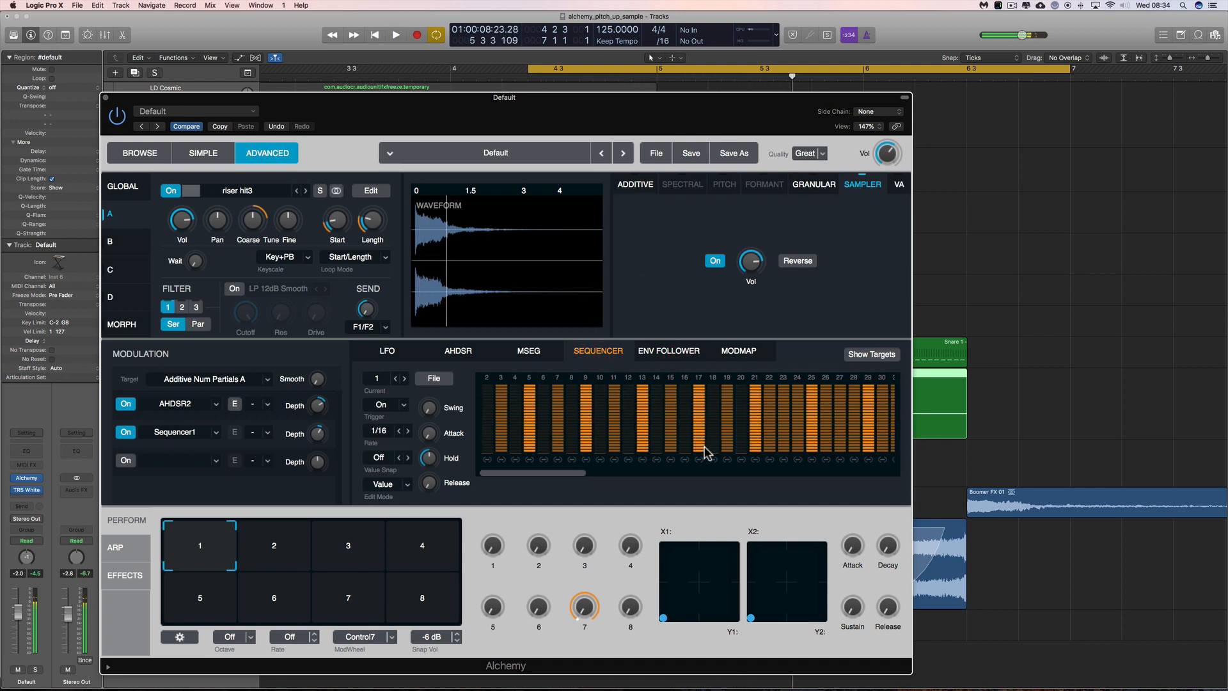
left_click_drag(717, 442, 724, 379)
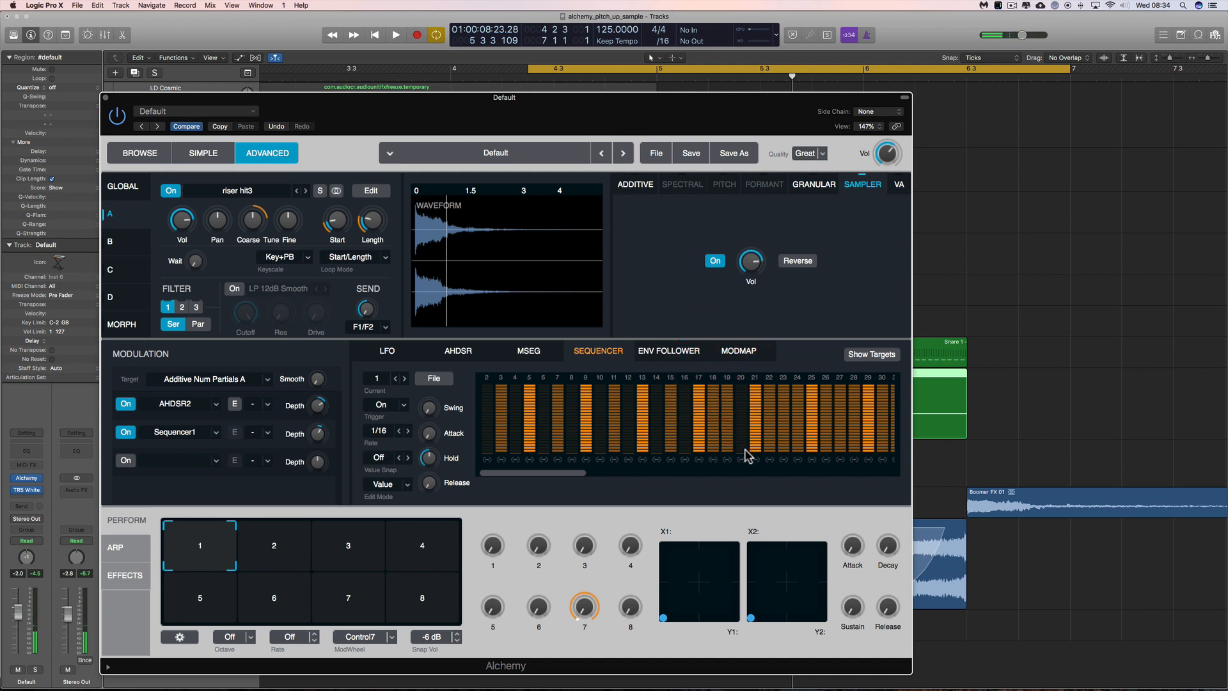
left_click_drag(747, 455, 736, 356)
key("space")
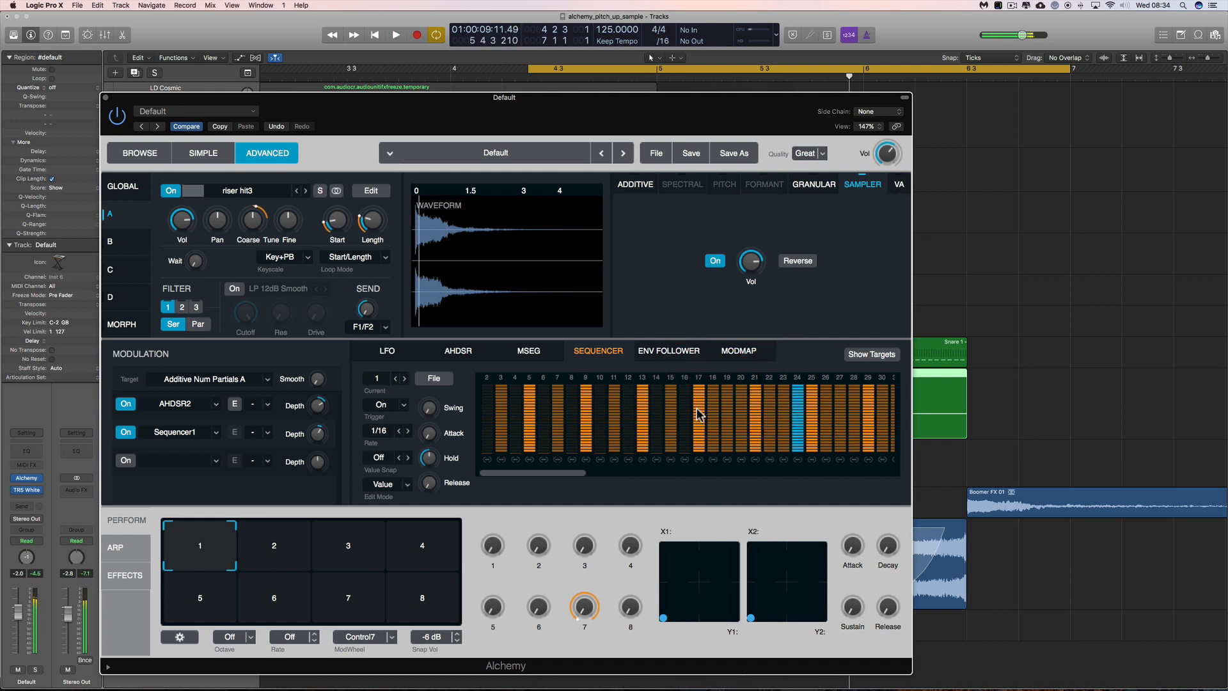
key("space")
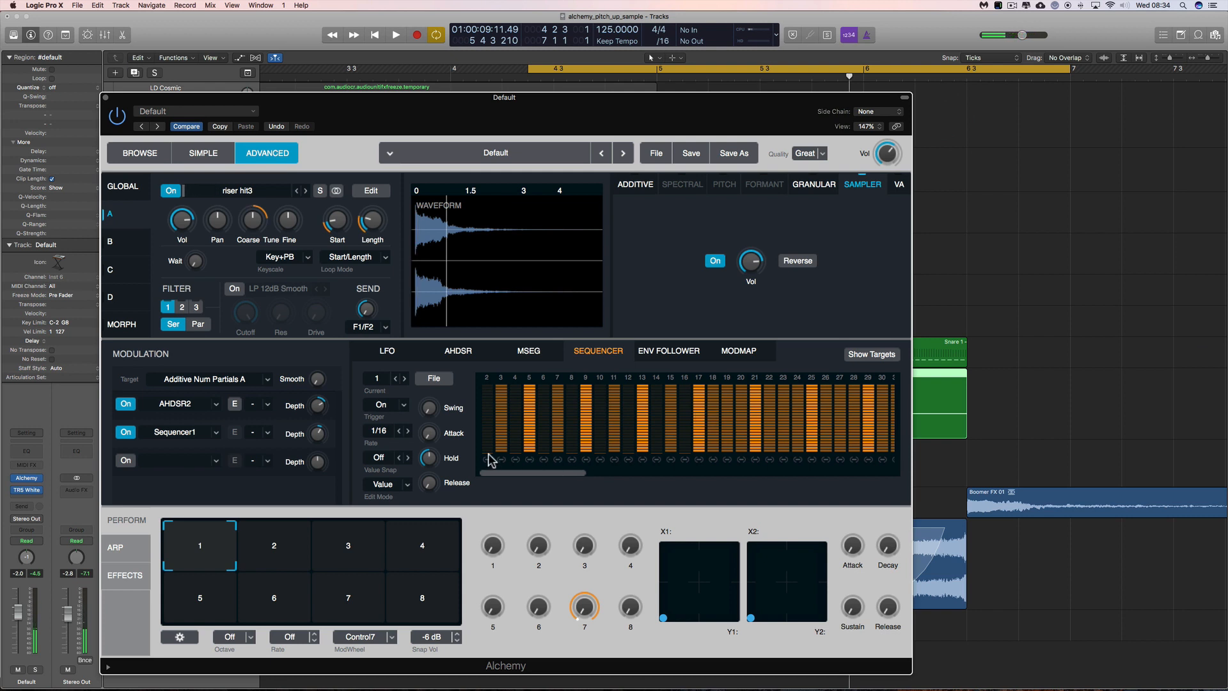
- Set the Sequencer 1 rate to 1/32* and play the riser
left_click(385, 433)
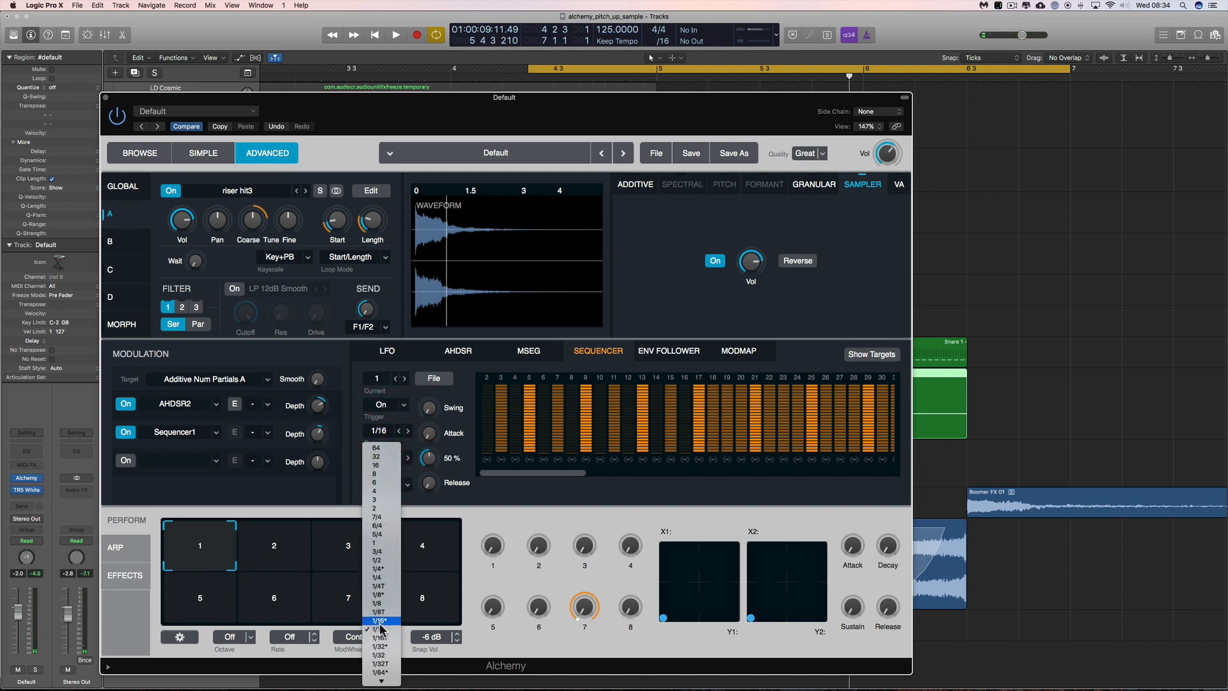
left_click(384, 647)
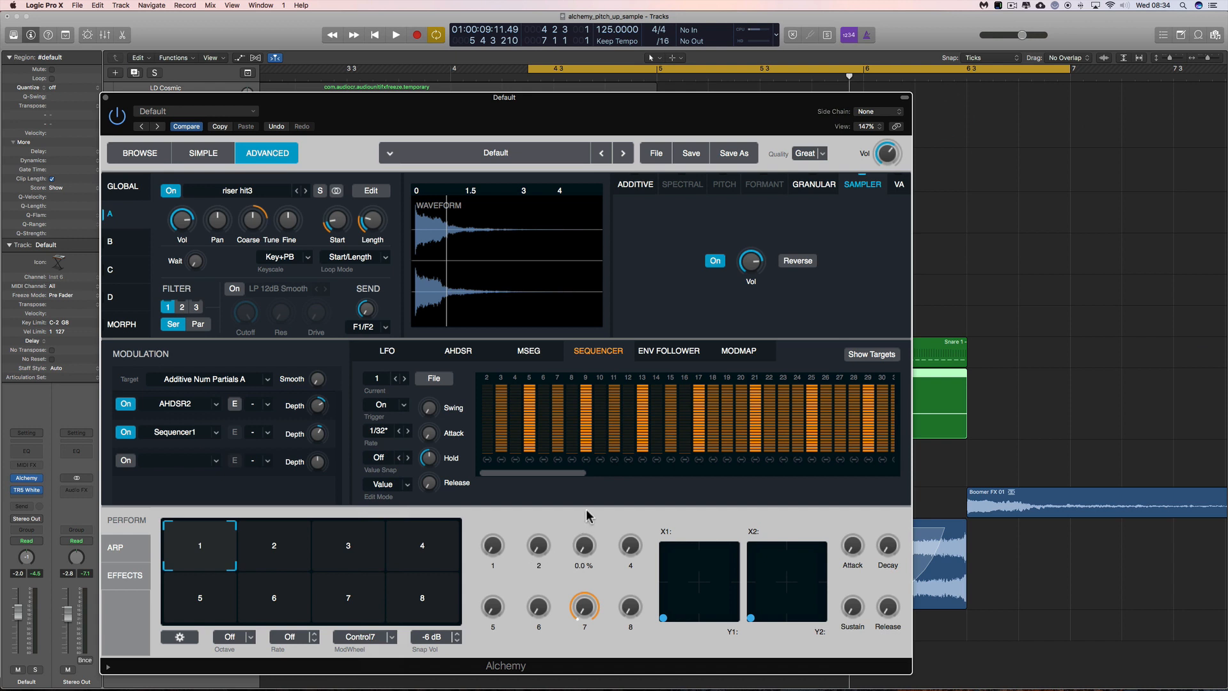
left_click_drag(578, 481, 537, 477)
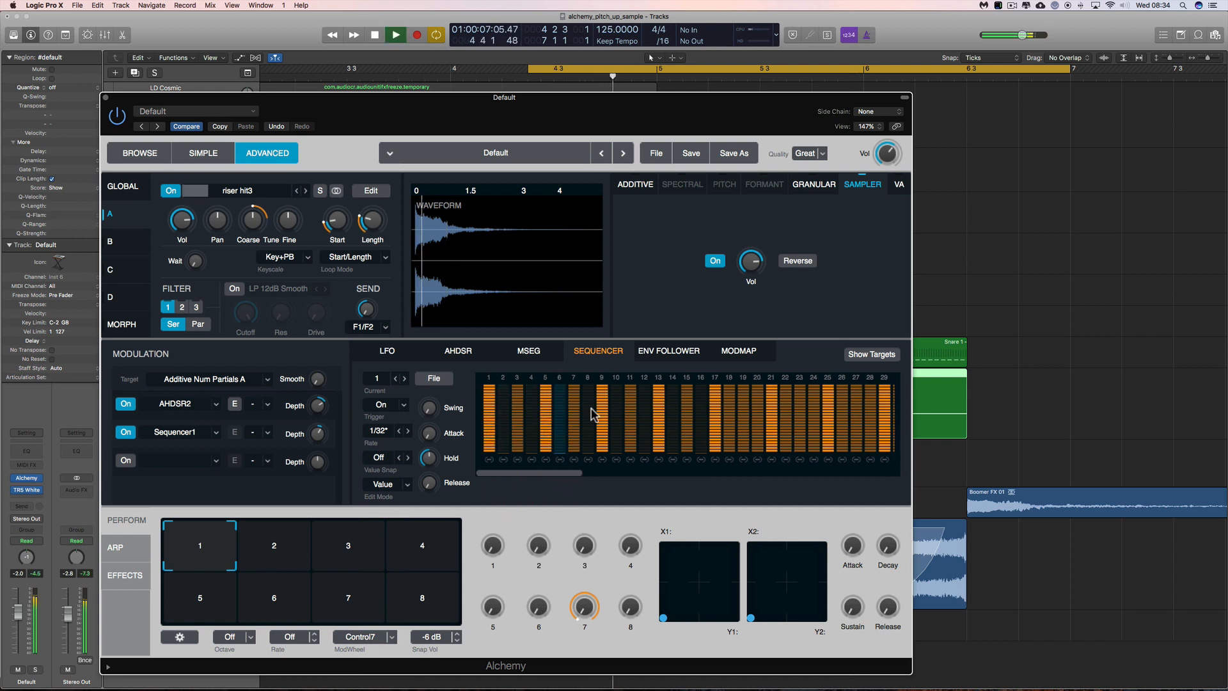
key("space")
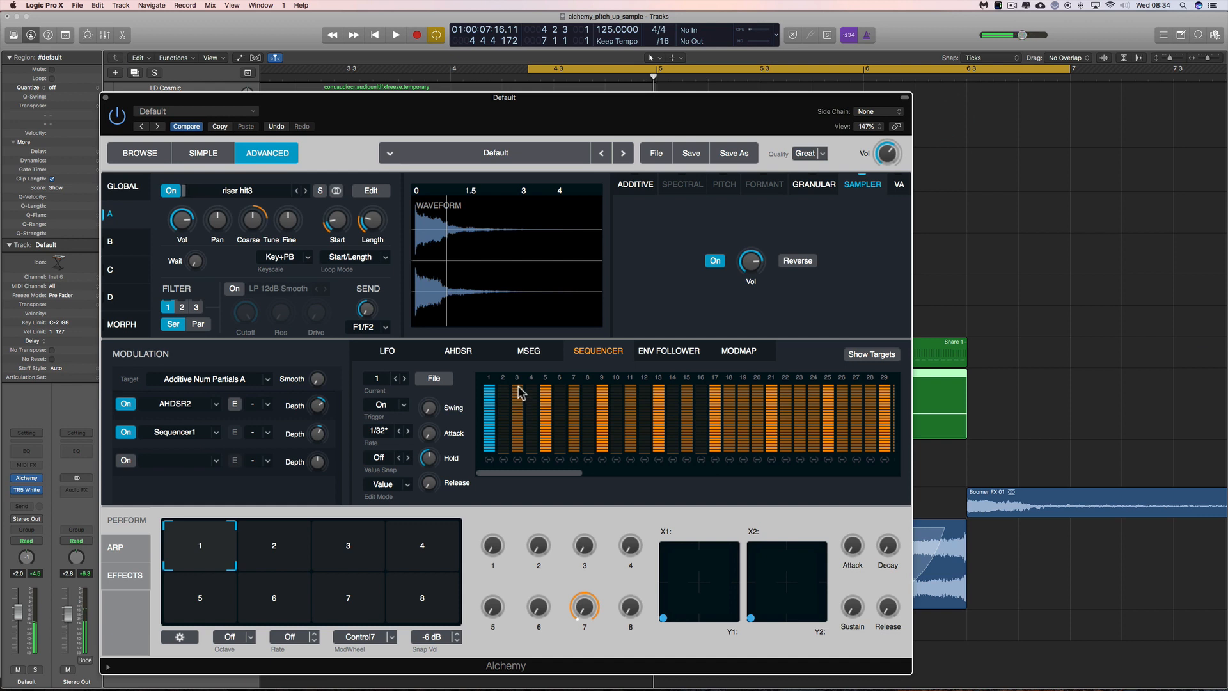
- Lower steps 3, 7 and 11 of Sequencer 1 to 0 % and replay the riser's opening
left_click_drag(521, 392, 521, 472)
left_click_drag(580, 393, 596, 472)
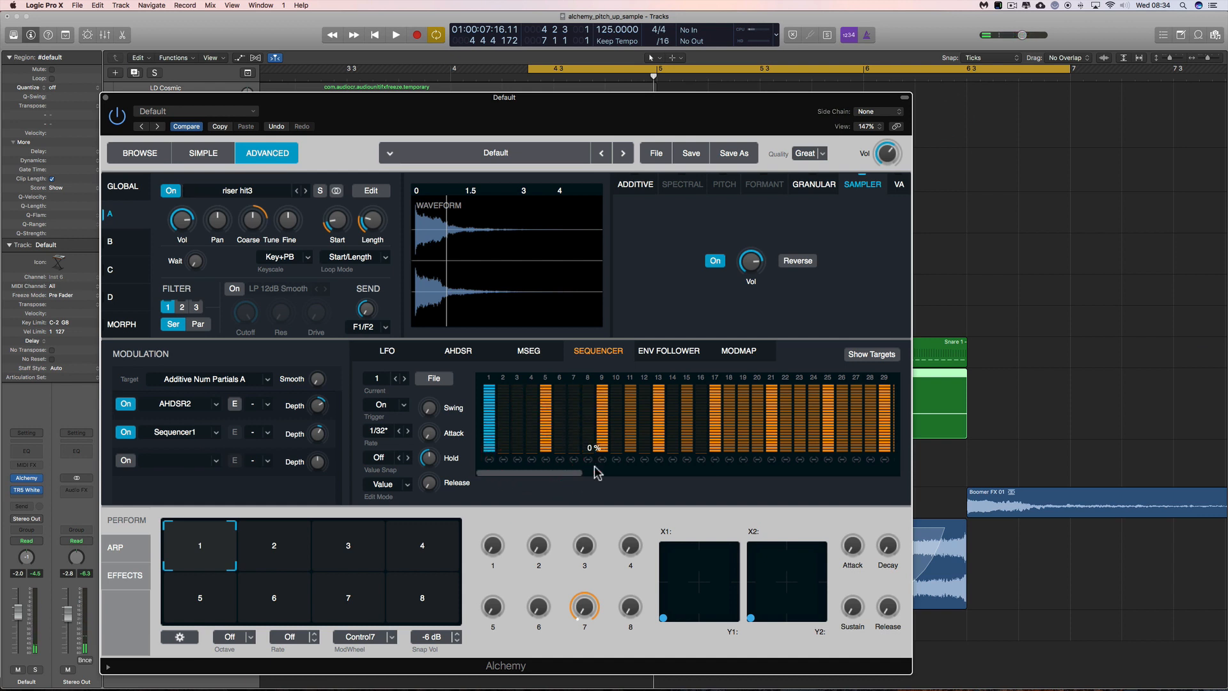
left_click_drag(633, 393, 636, 470)
key("space")
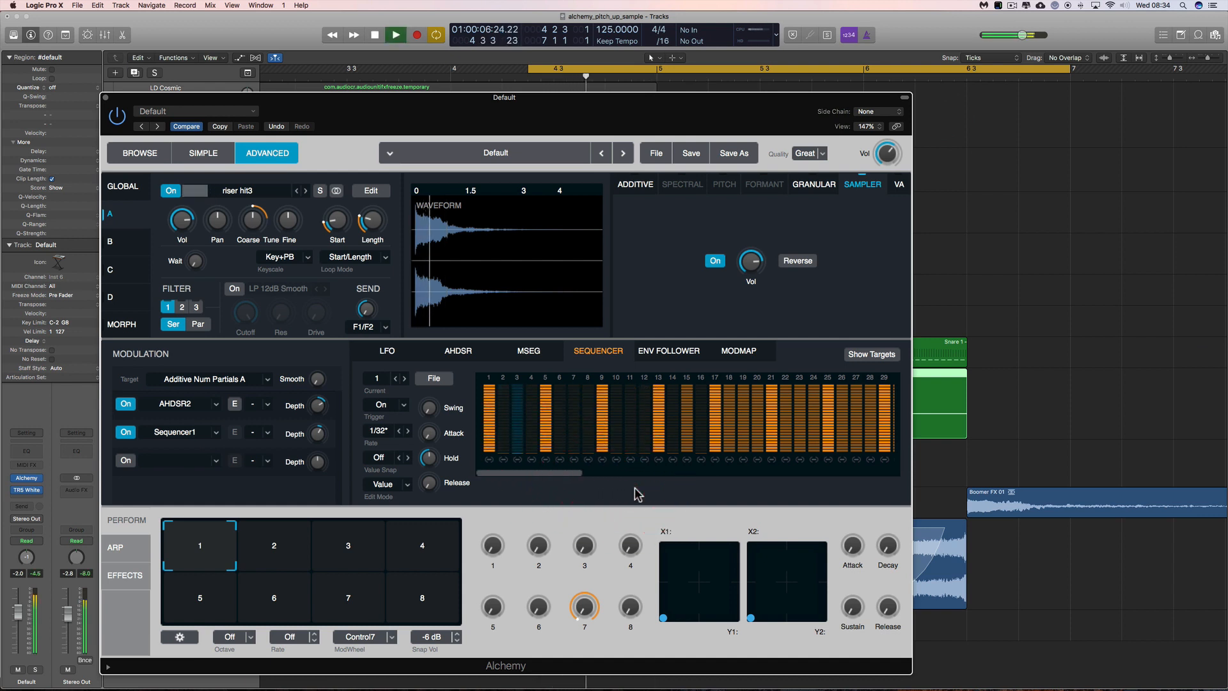
key("space")
key("space")
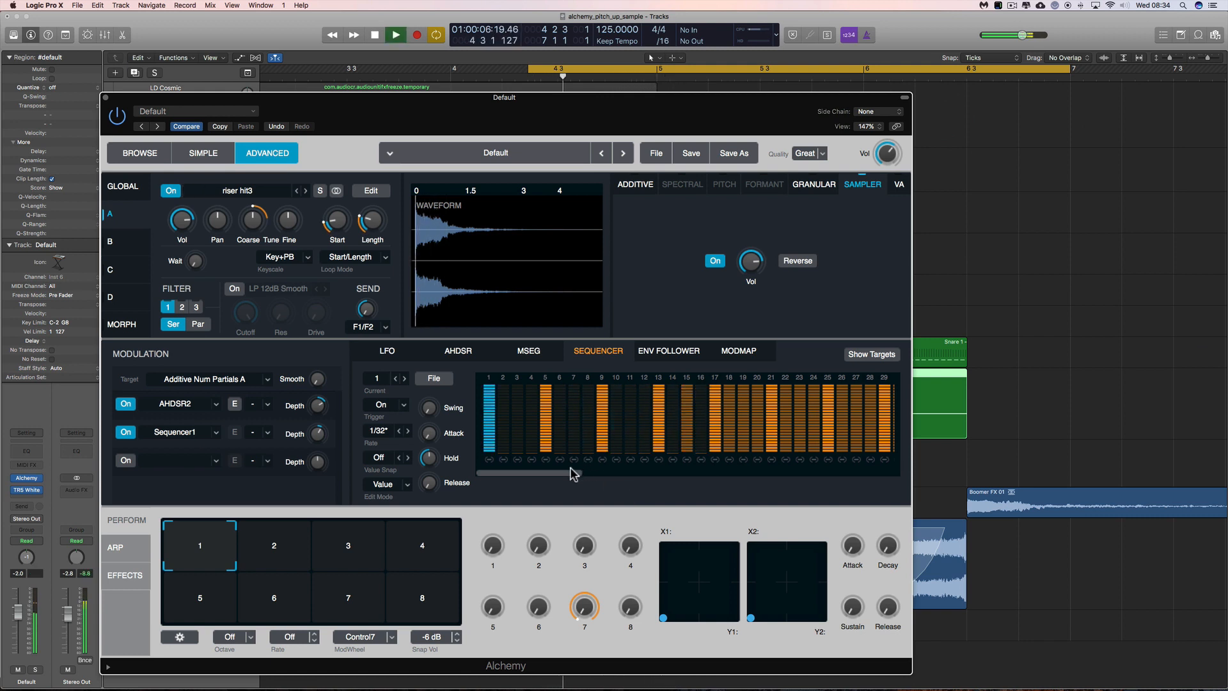
key("space")
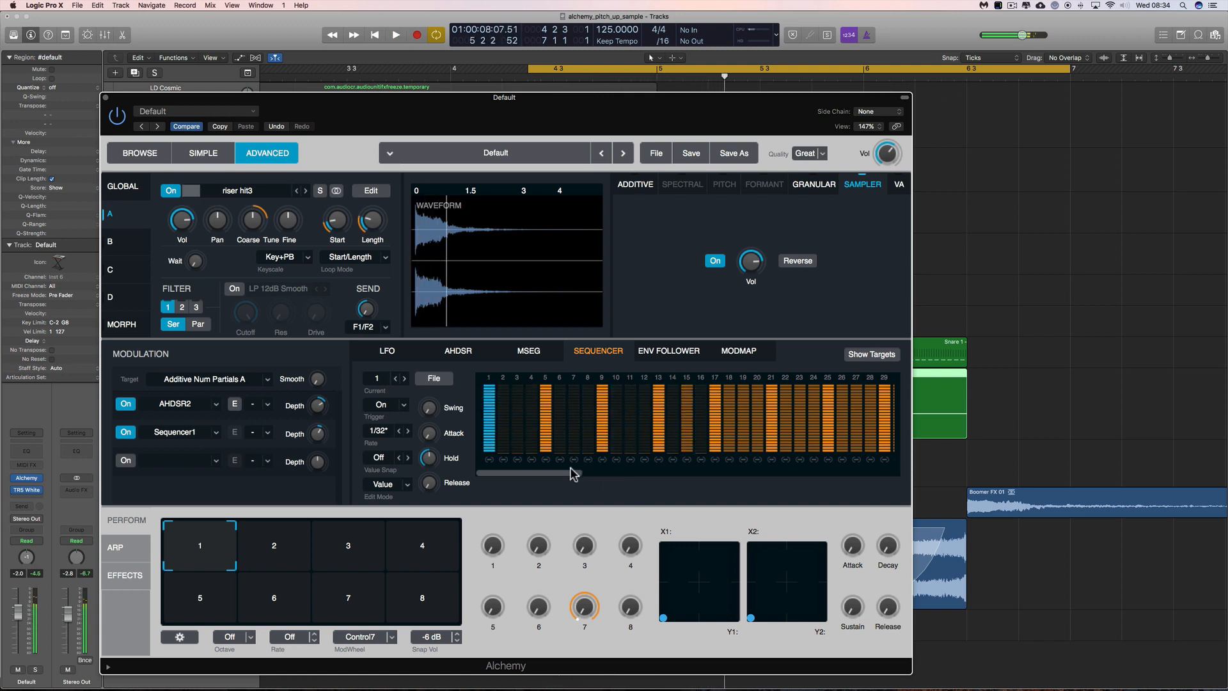
key("space")
key("space")
key("space")
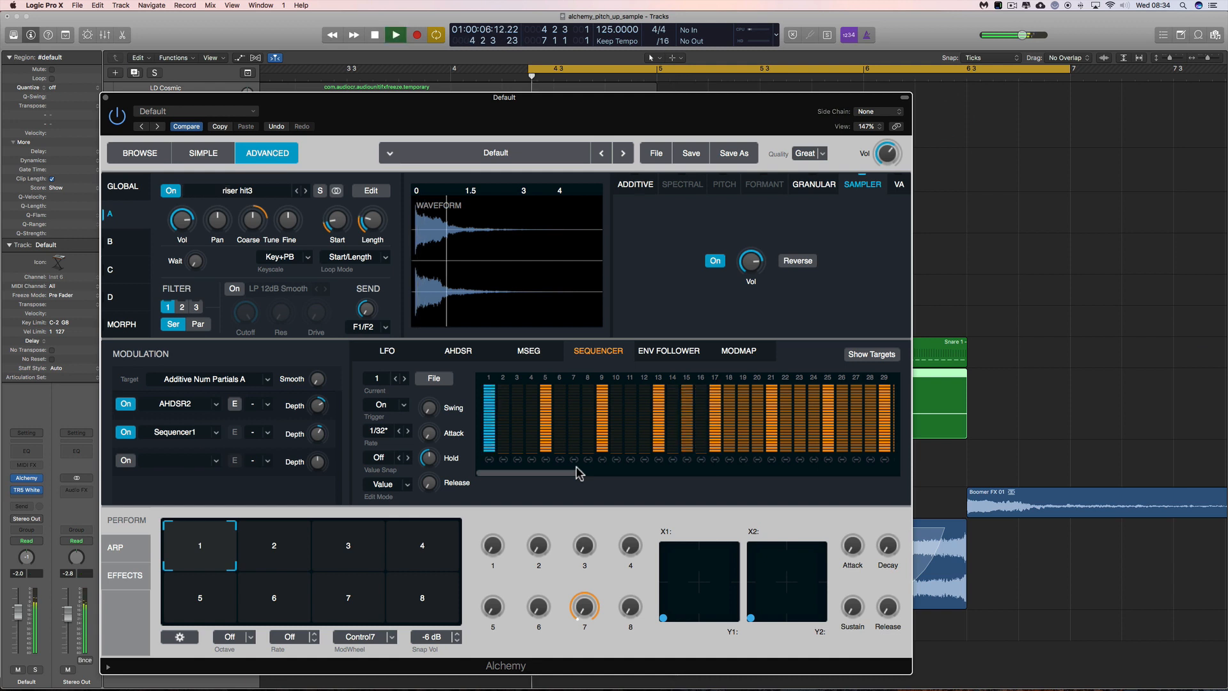
- Raise step 3 of Alchemy's Sequencer 1 and play the riser's opening
key("space")
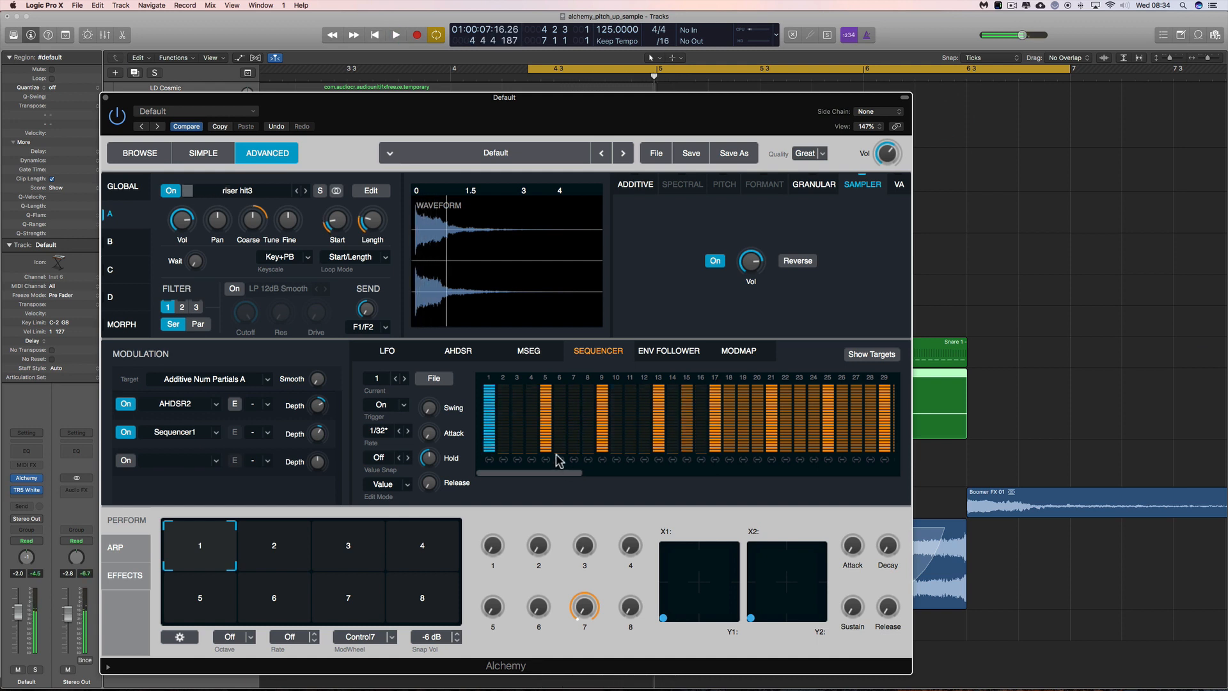
left_click_drag(517, 450, 509, 344)
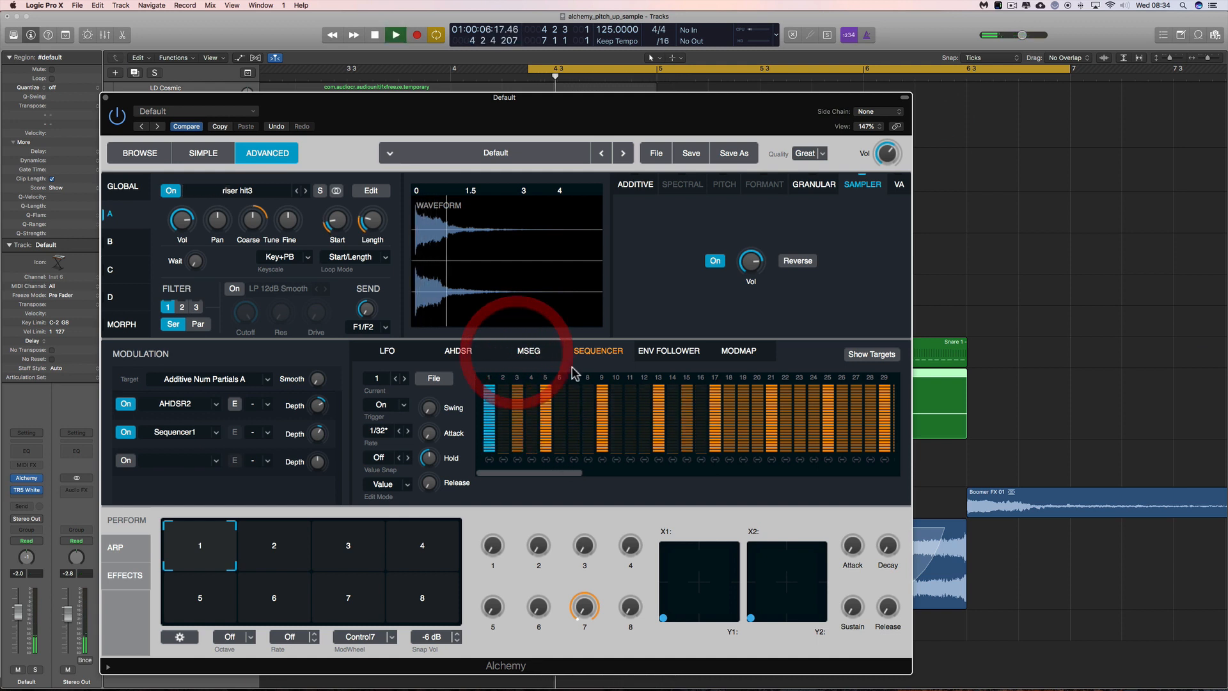
key("space")
key("space")
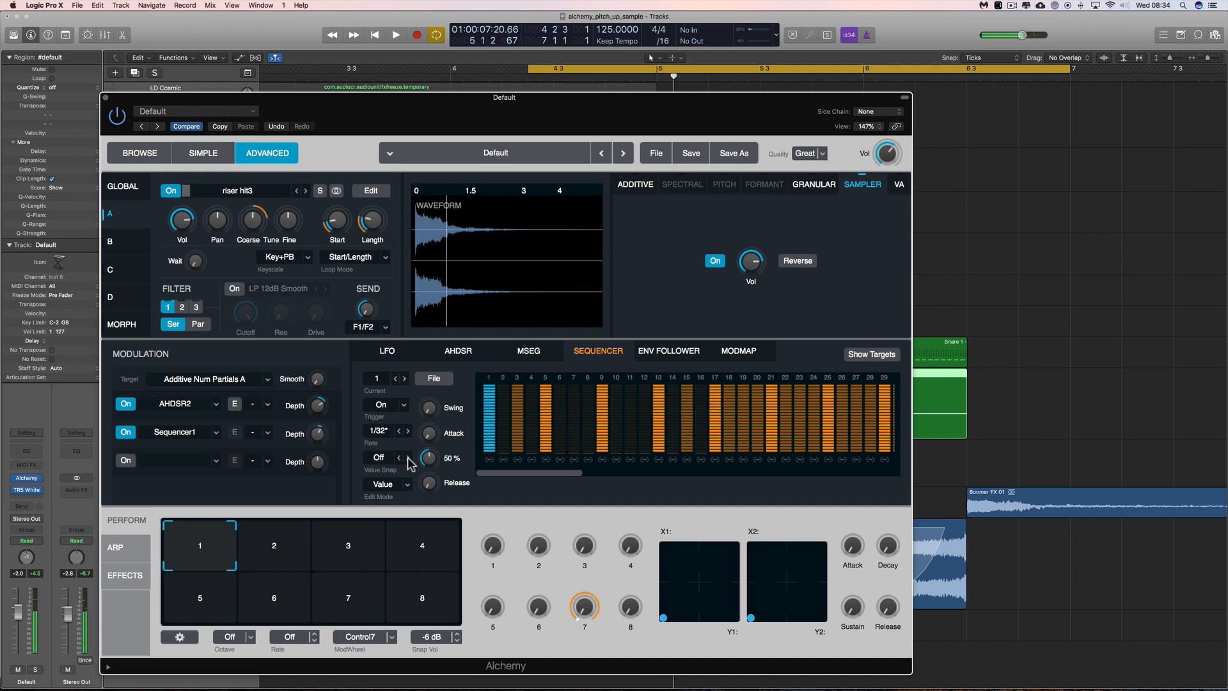
- Set the Sequencer 1 rate to 1/32 and play the riser
left_click(388, 433)
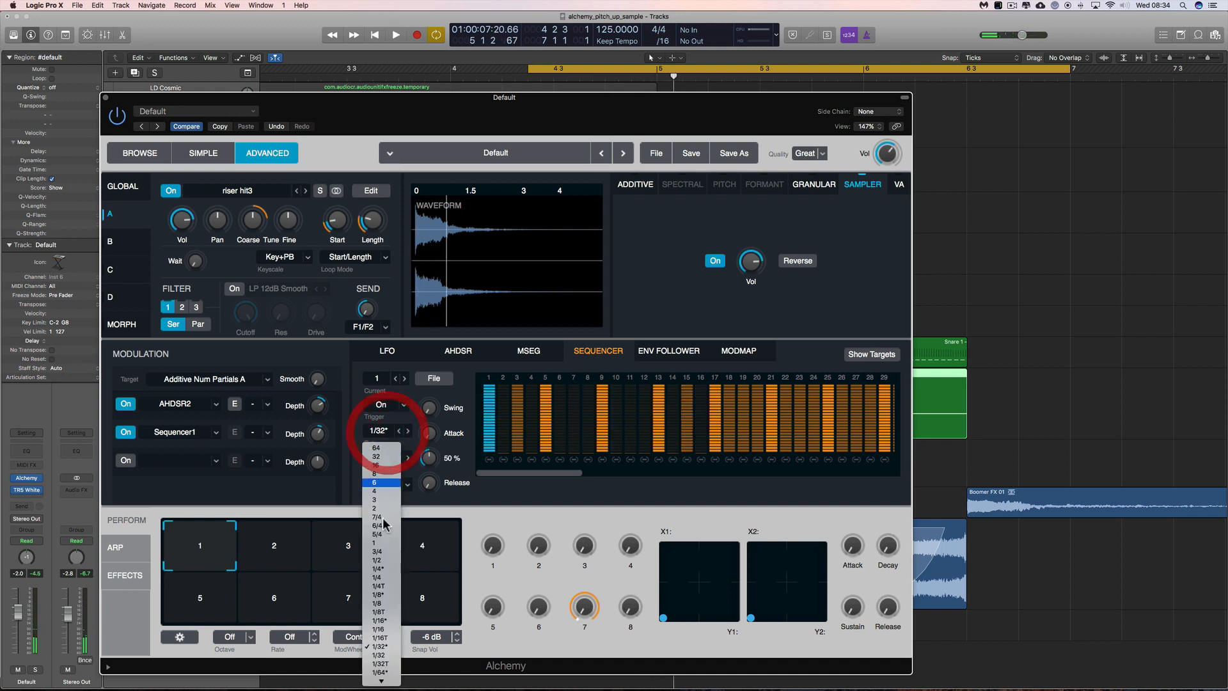
left_click(385, 655)
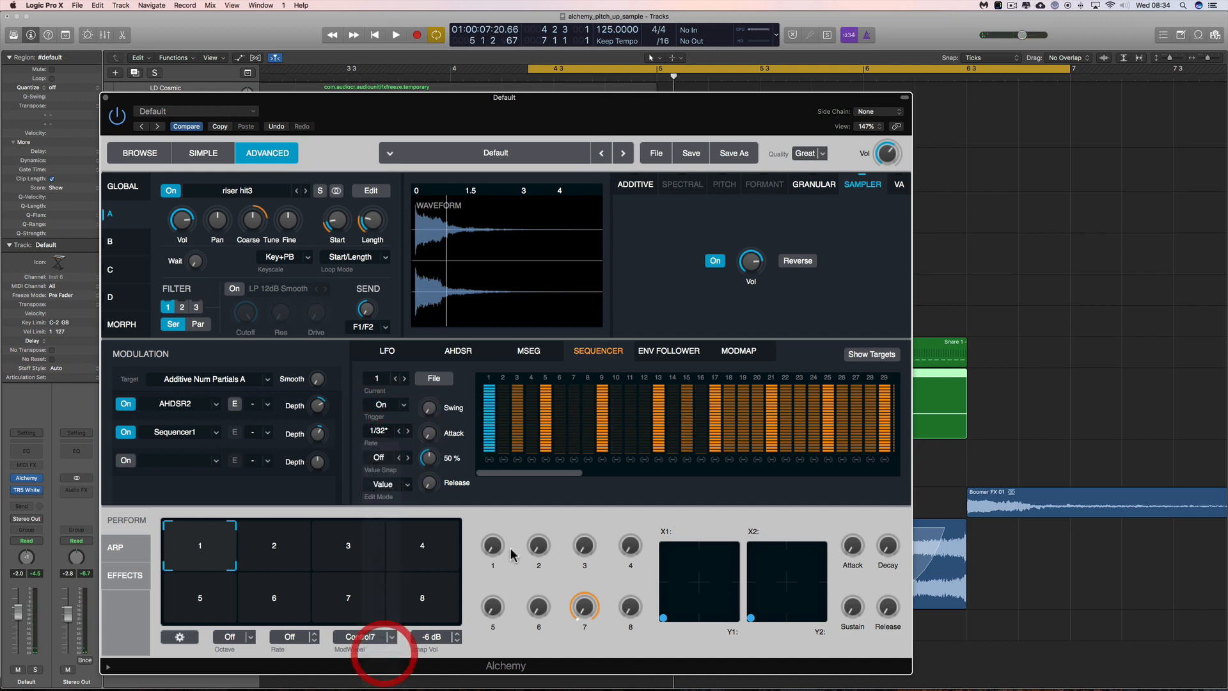
key("space")
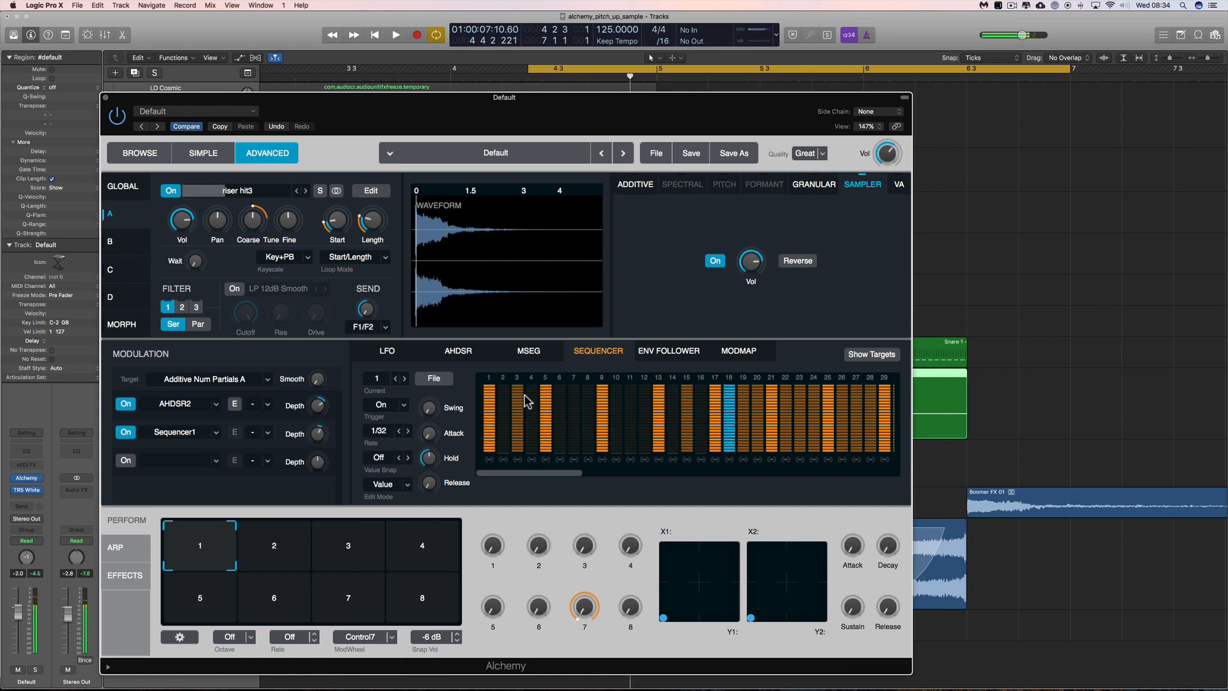
key("space")
- Lower steps 3 and 15 of Sequencer 1 to 0 %, playing the riser after each change
left_click_drag(517, 385, 516, 469)
key("space")
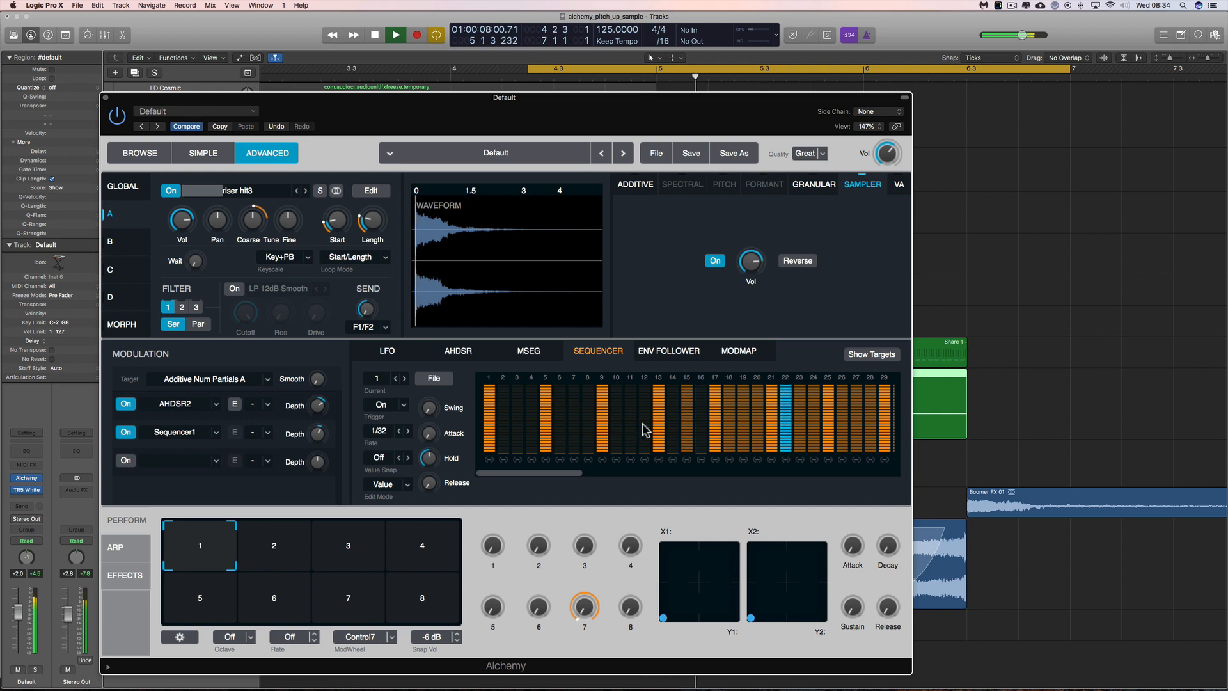
key("space")
left_click_drag(686, 432, 693, 489)
key("space")
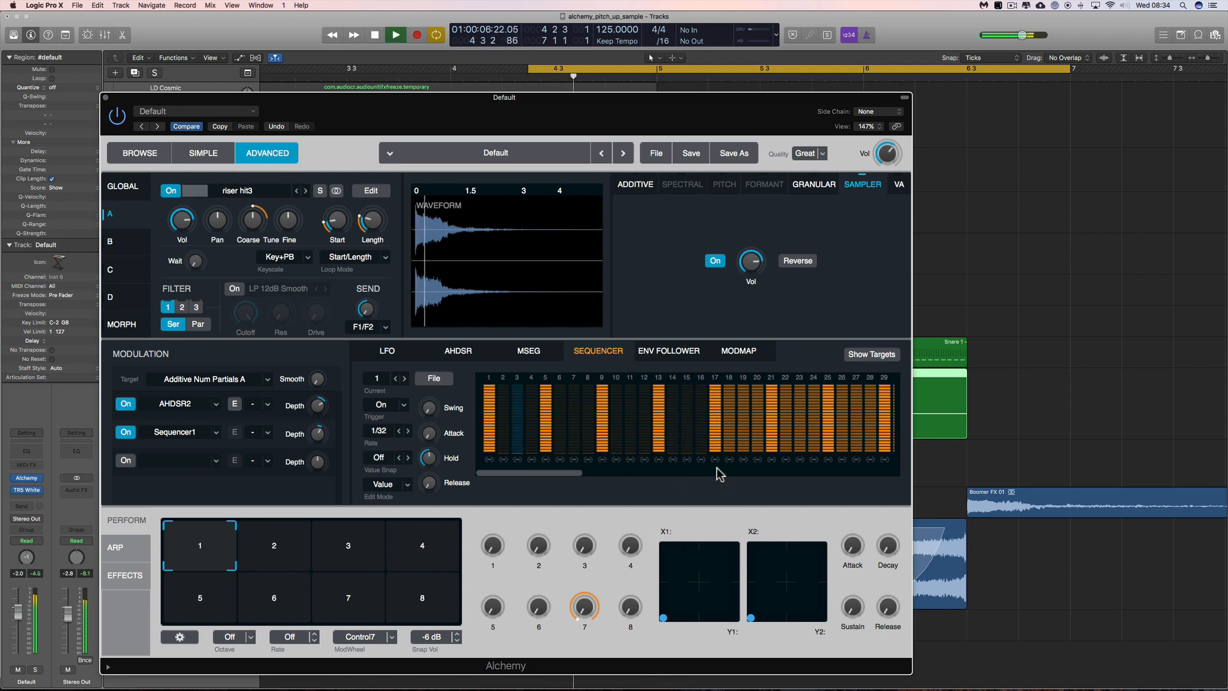
key("space")
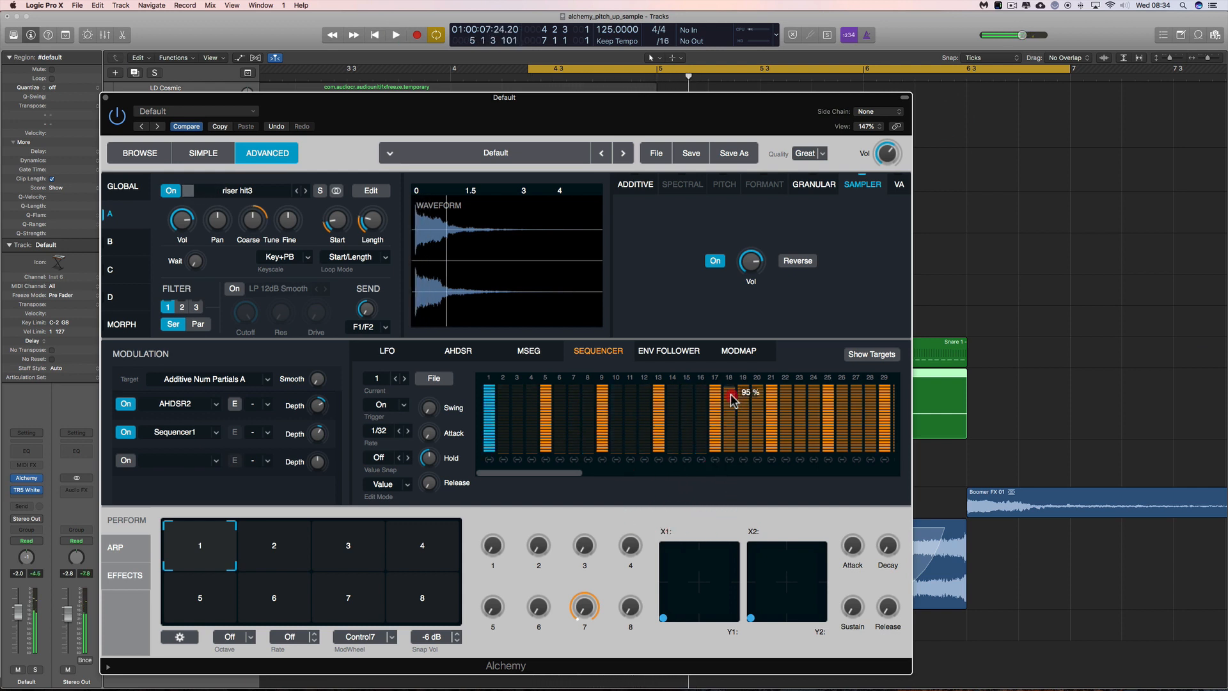
- Lower steps 18, 19 and 20 of Sequencer 1 to 0 % and replay the riser
left_click_drag(730, 394, 747, 441)
left_click_drag(760, 390, 760, 462)
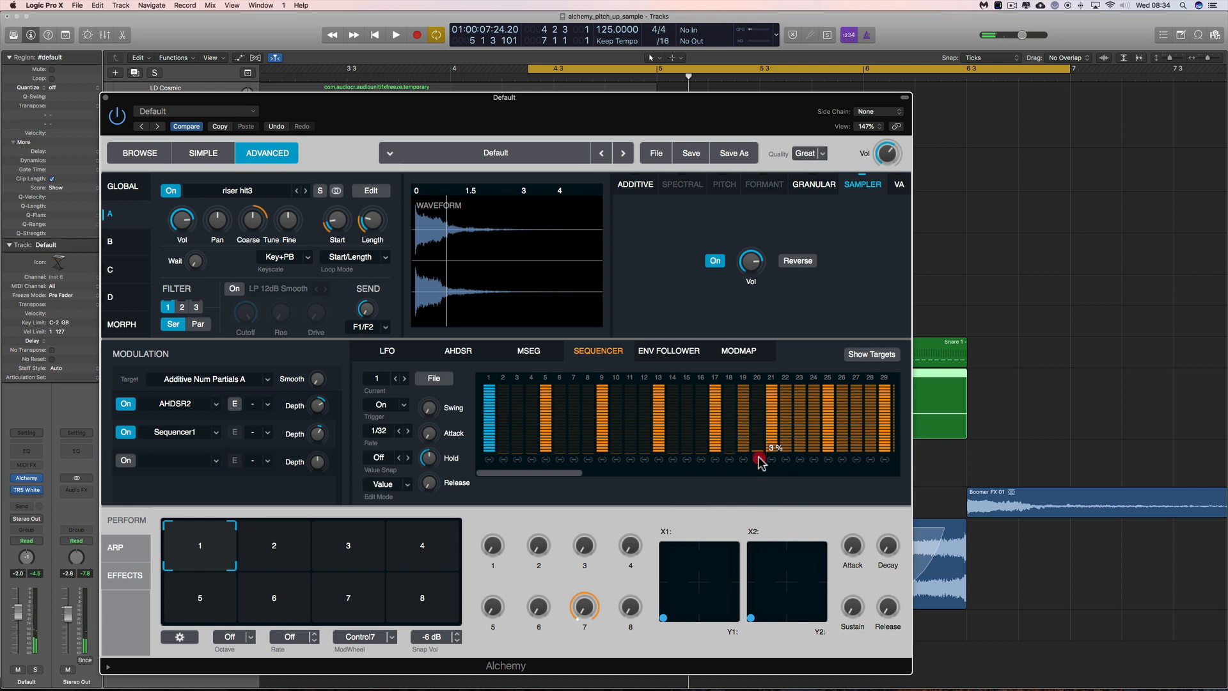
key("space")
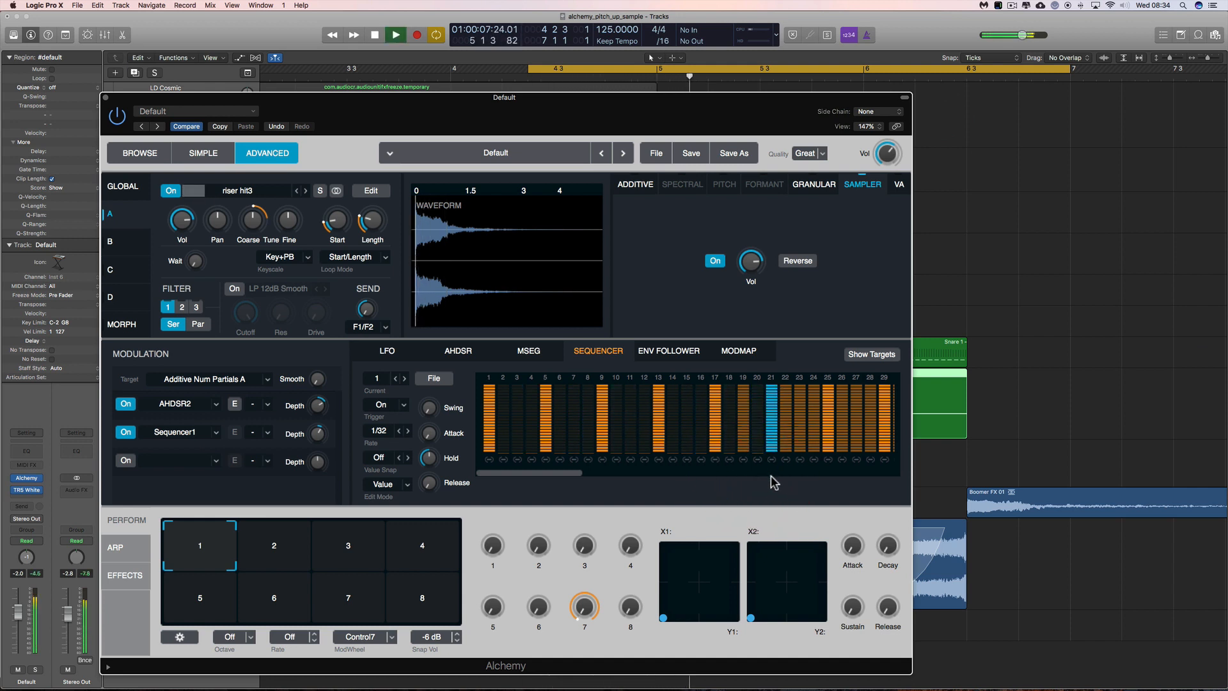
key("space")
left_click_drag(745, 395, 748, 450)
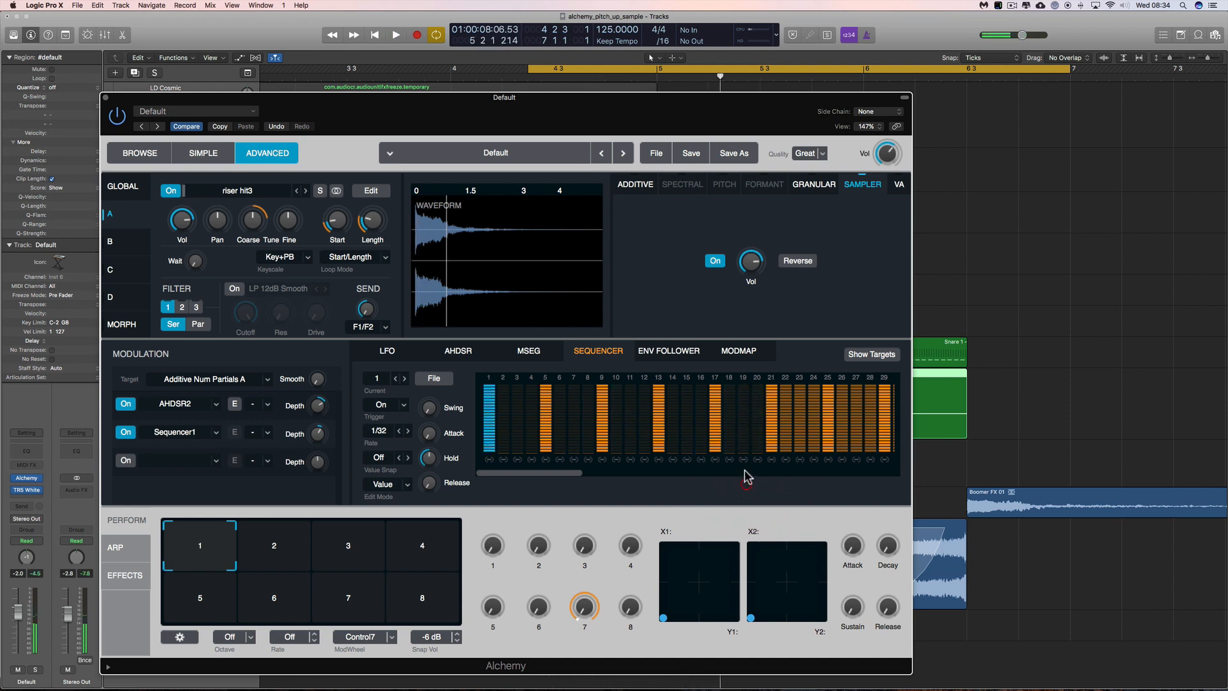
scroll(736, 441, "right", 3)
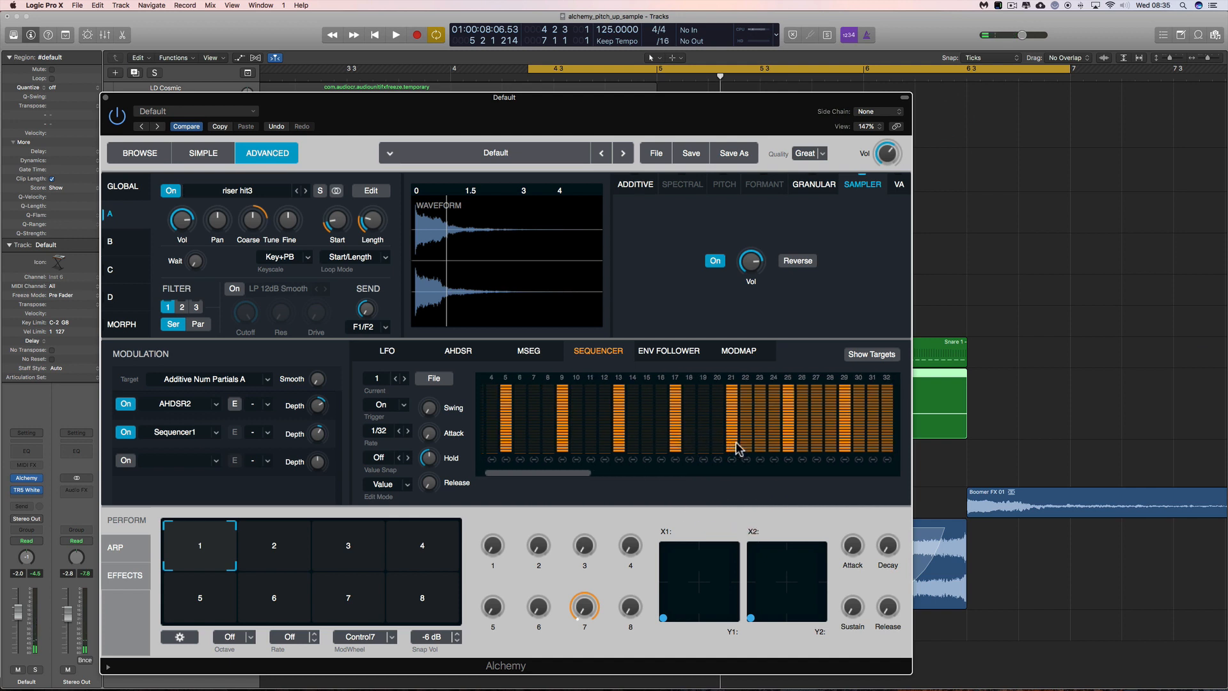
scroll(736, 441, "left", 1)
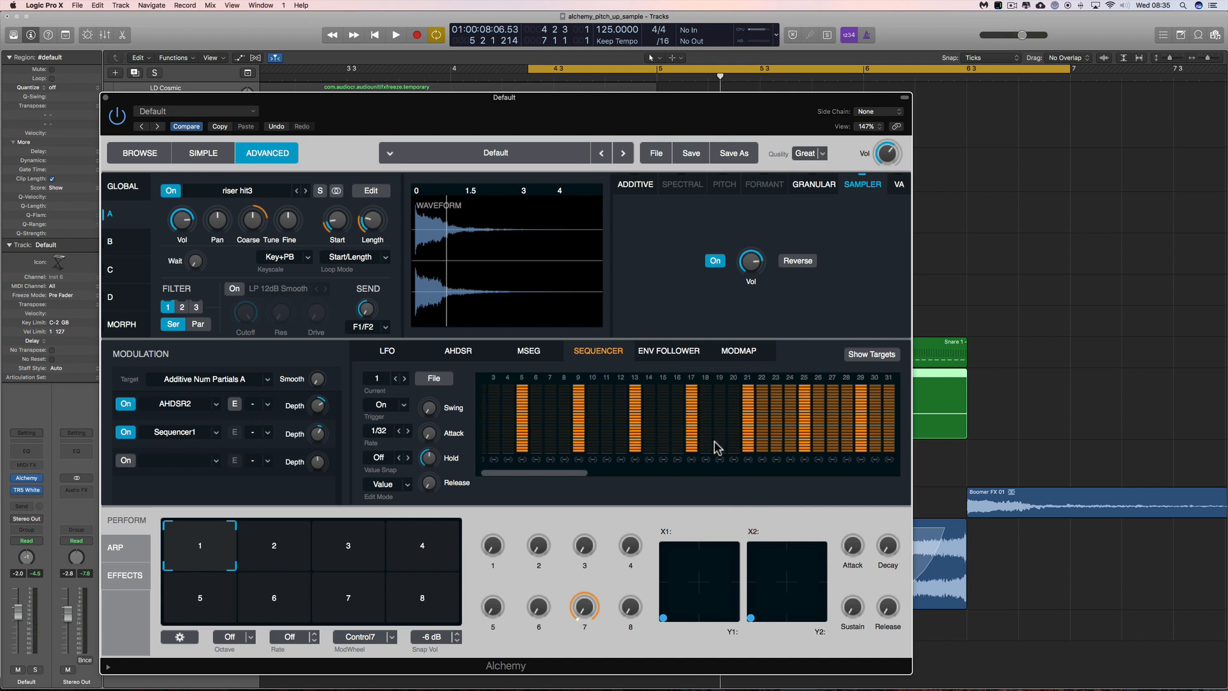
key("space")
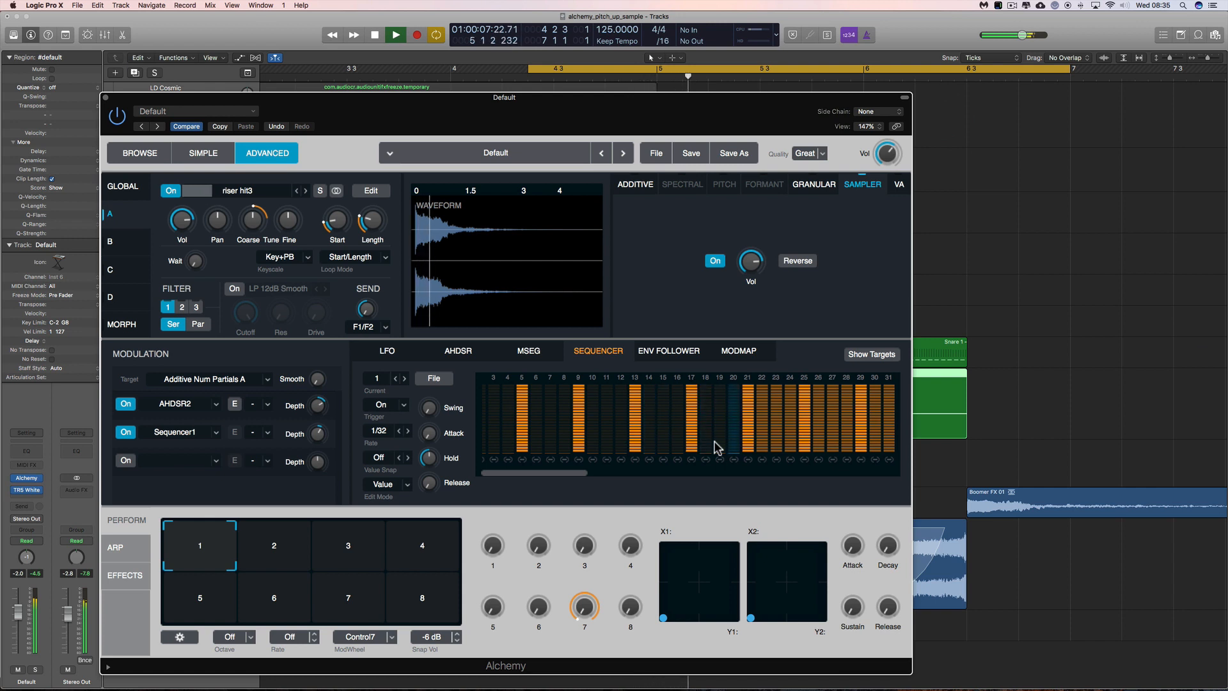
key("space")
- Lower steps 22, 23, 24, 26 and 28 of Sequencer 1 to 0 % and play the thinned rhythm
left_click(762, 396)
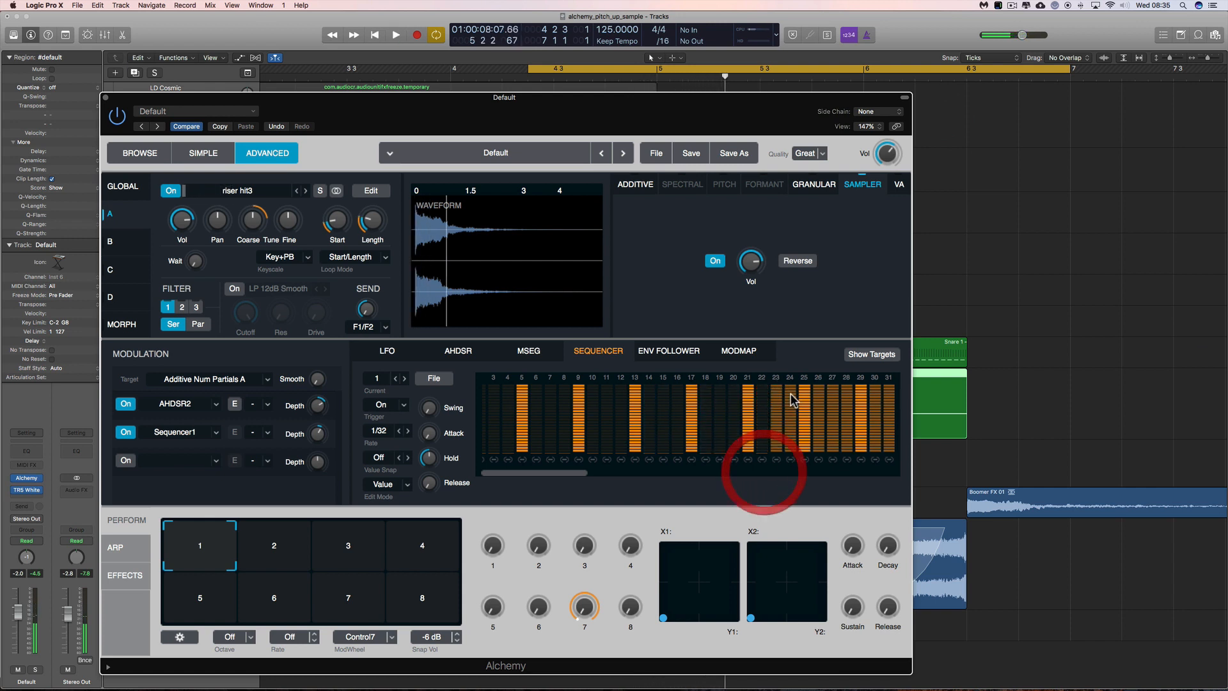
left_click(791, 416)
mouse_move(819, 387)
left_mouse_down()
mouse_move(820, 462)
mouse_move(847, 450)
mouse_move(839, 472)
left_mouse_up()
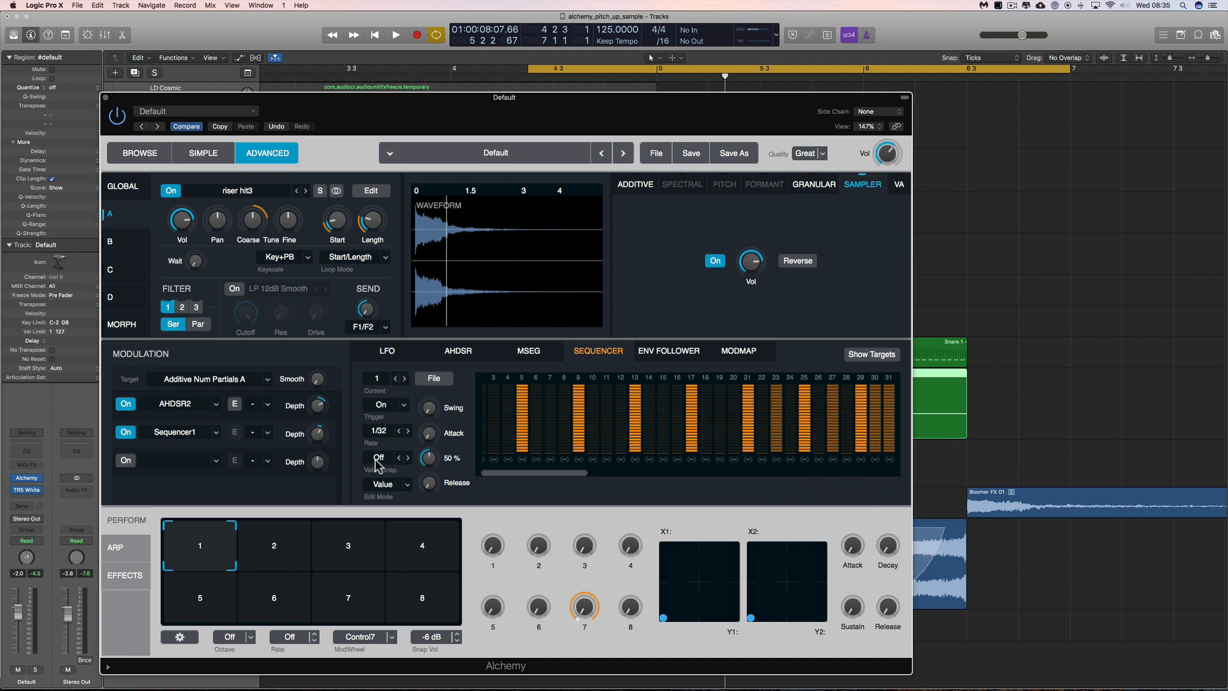
key("space")
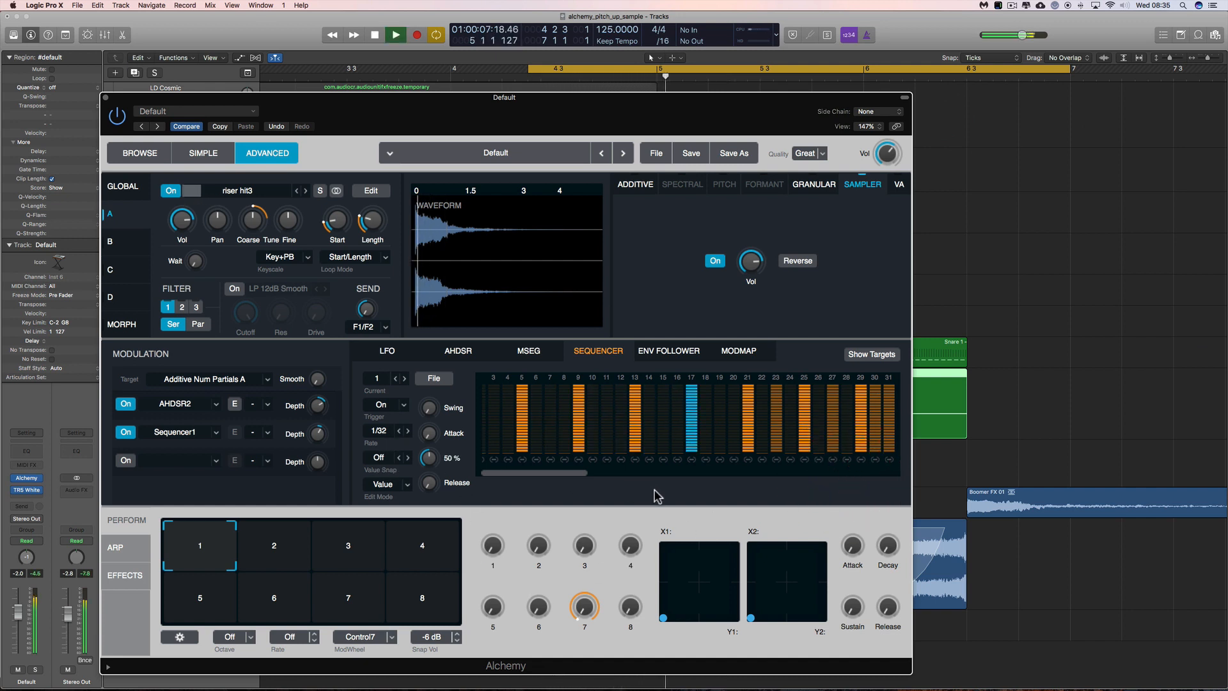
key("space")
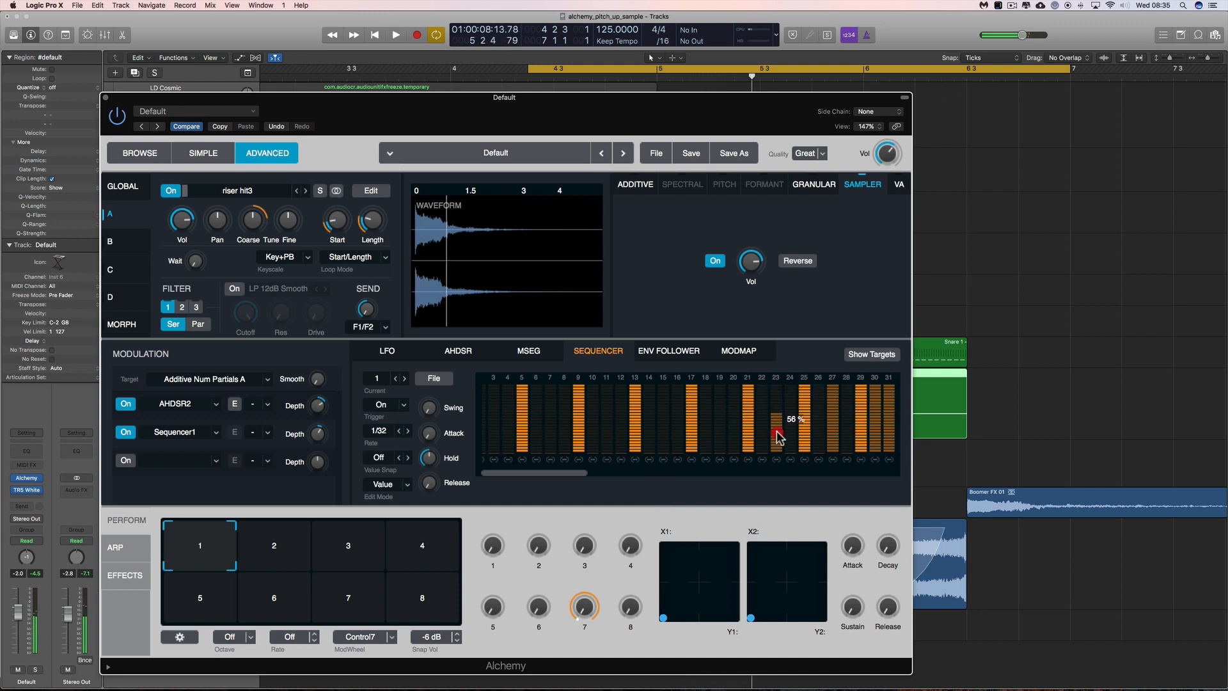
left_click_drag(778, 437, 777, 471)
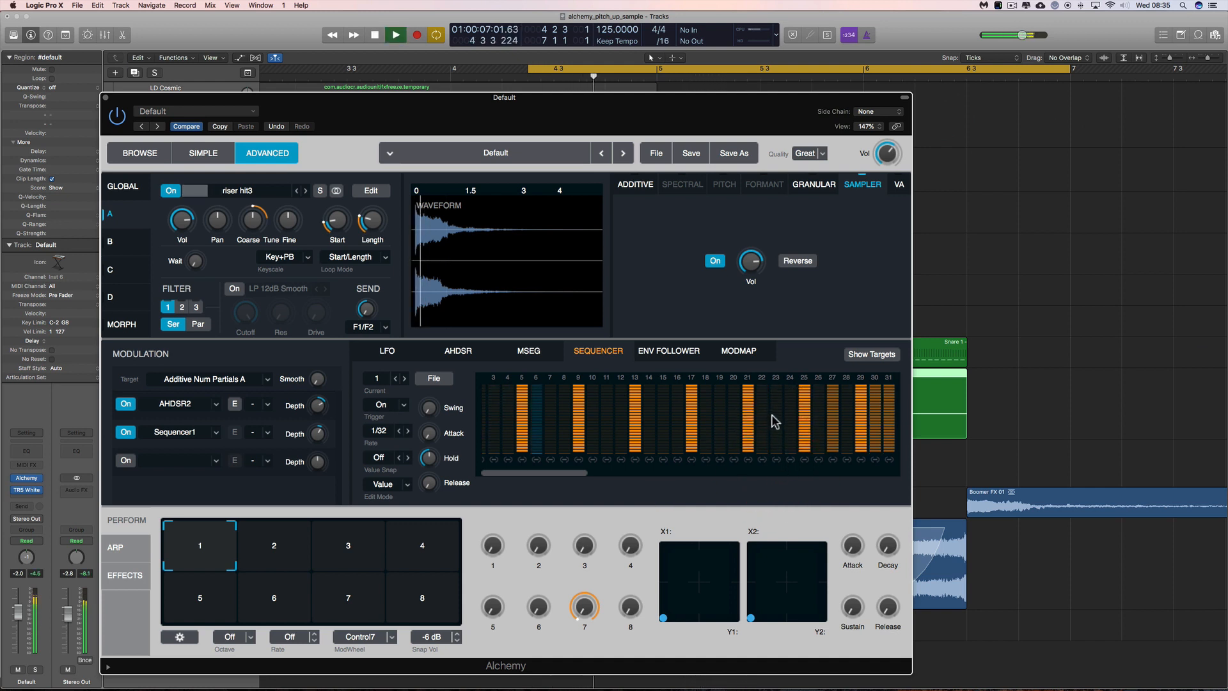
key("space")
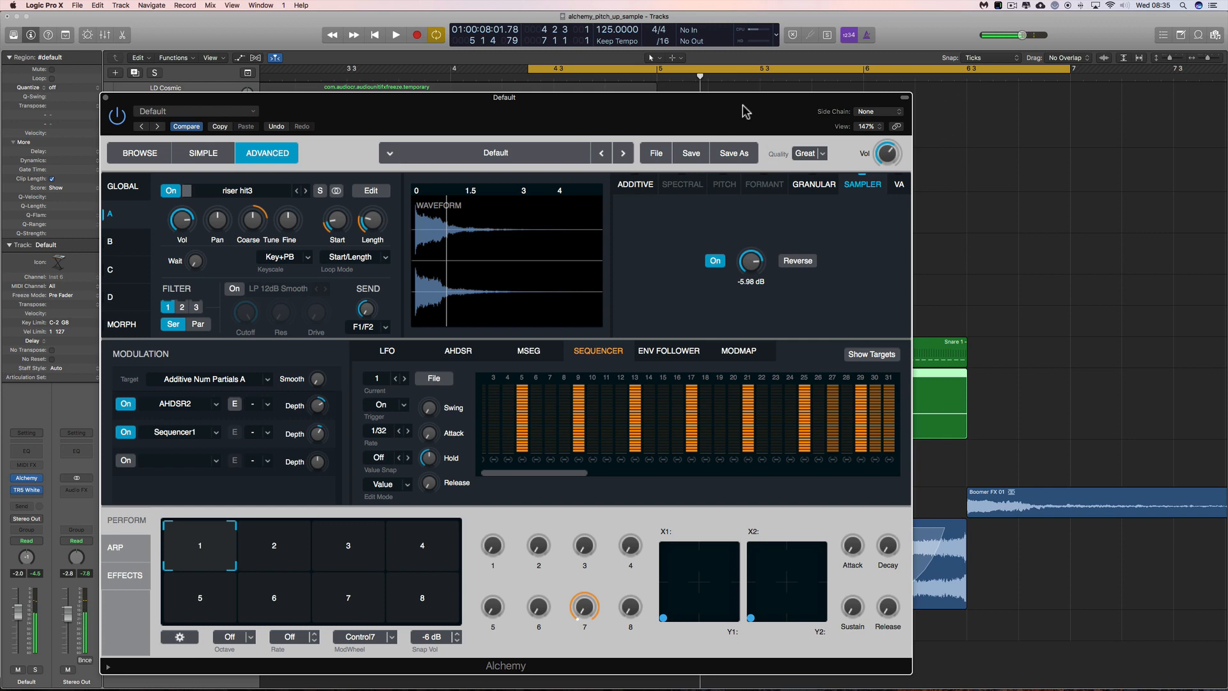
- Place the playhead midway between beats 2 and 3 of bar 5, bring the Alchemy window back up and play the riser
left_click_drag(742, 112, 753, 455)
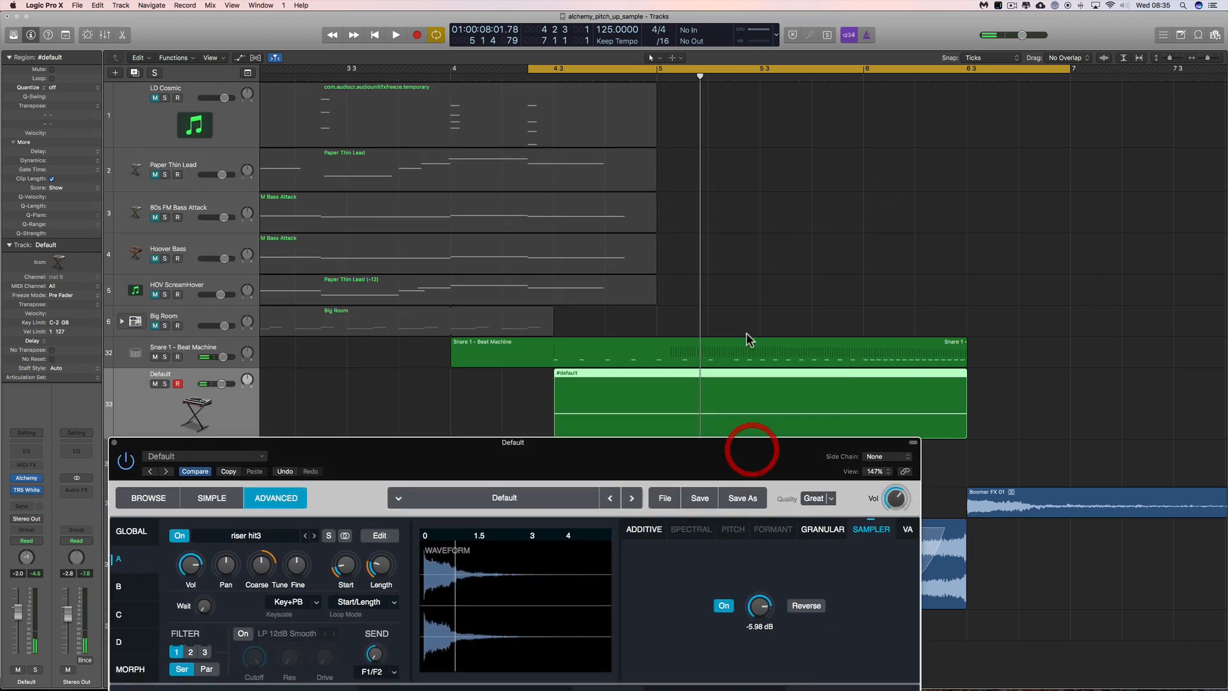
left_click_drag(700, 74, 734, 76)
left_click_drag(761, 443, 782, 72)
mouse_move(612, 445)
left_mouse_down()
mouse_move(646, 448)
mouse_move(608, 446)
left_mouse_up()
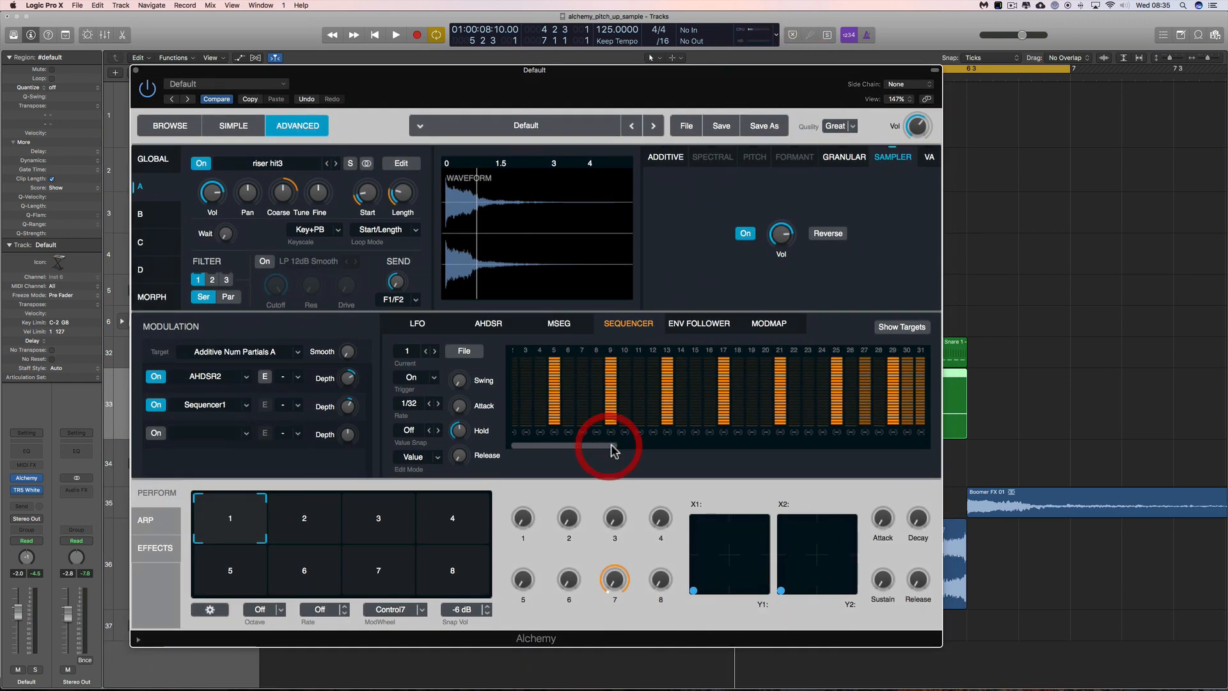
key("space")
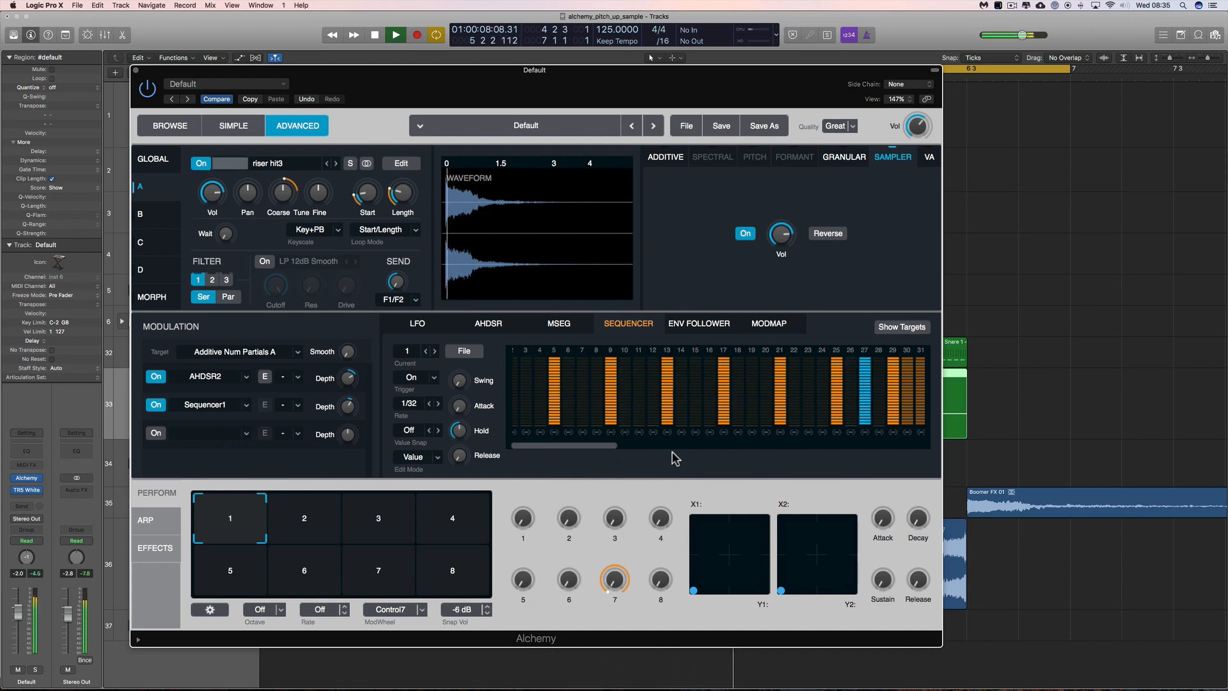
key("space")
- Set the length of the Sequencer 1 pattern to 80 steps
left_click_drag(608, 450, 636, 448)
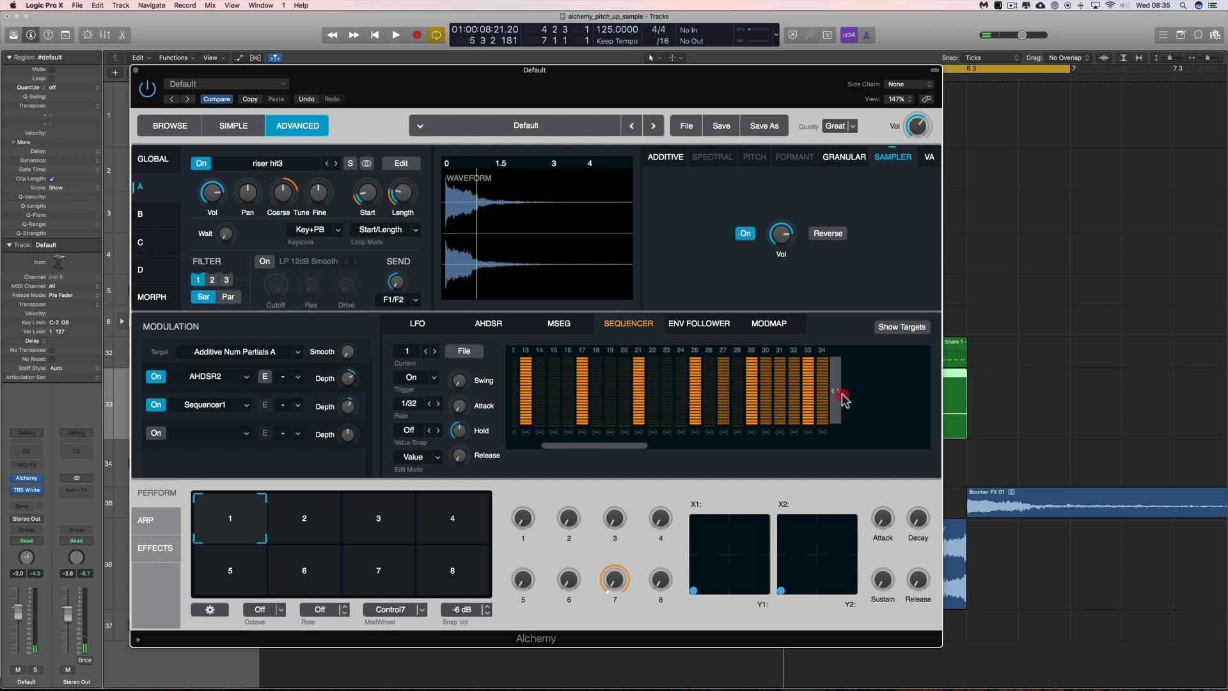
left_click_drag(842, 397, 611, 393)
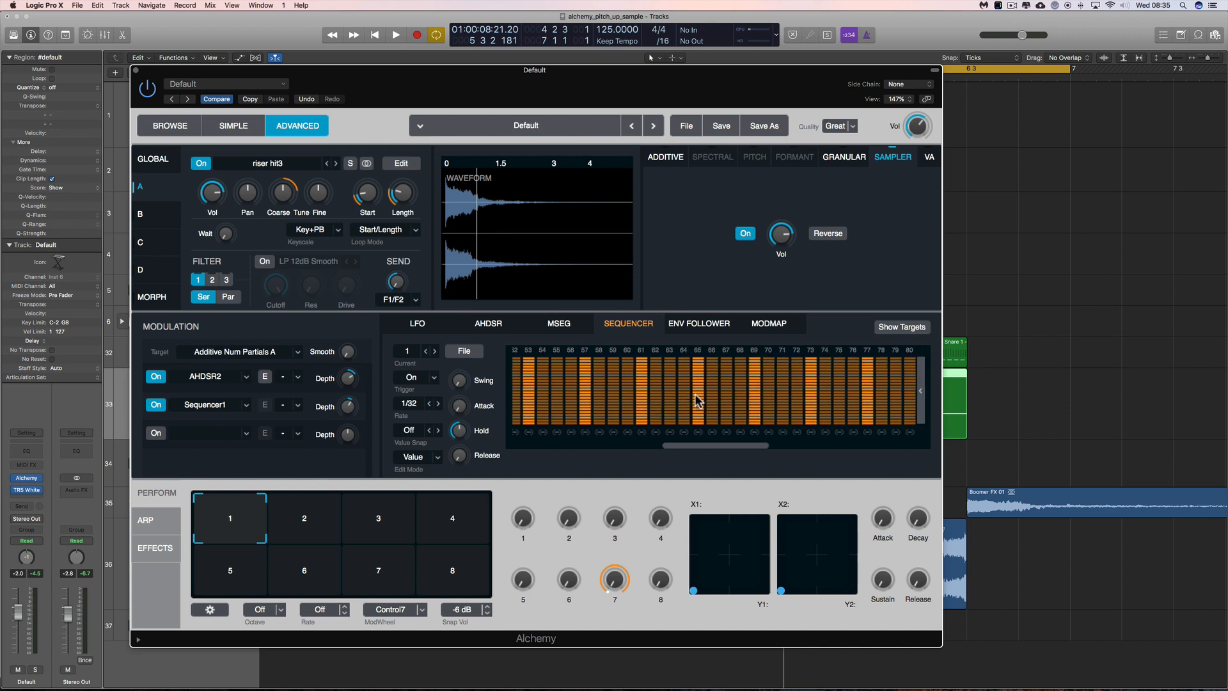
scroll(798, 426, "left", 10)
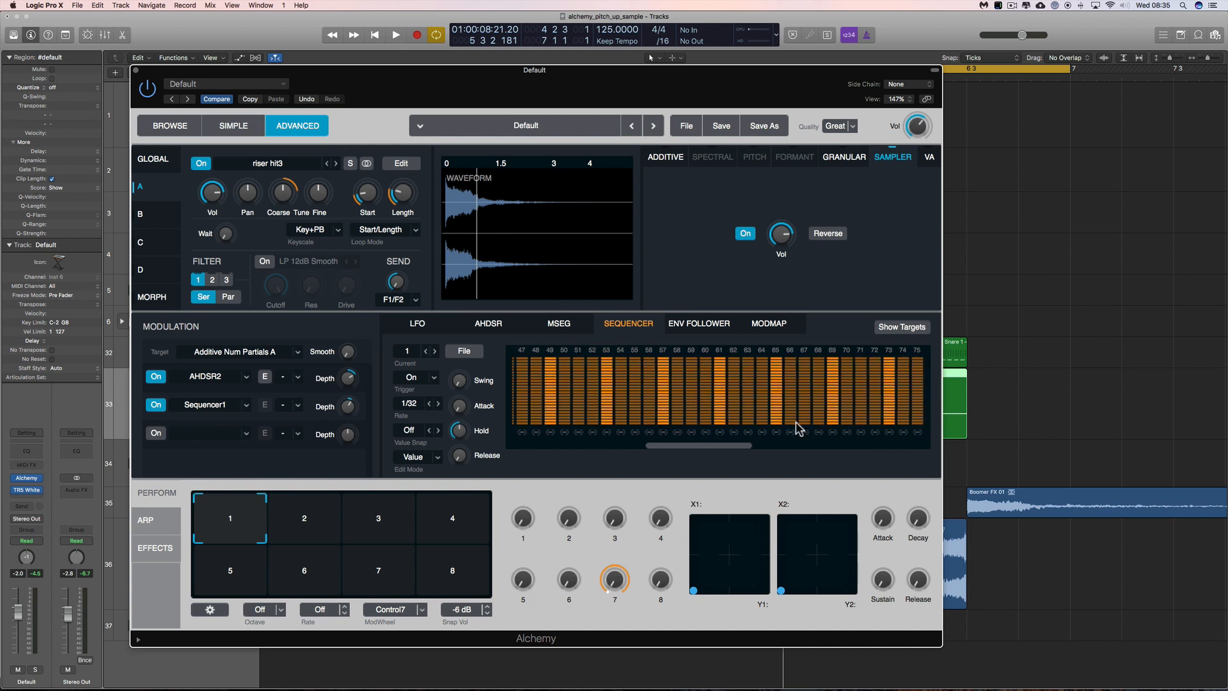
- Lower the even steps from 30 through 40 of Sequencer 1 to 0 % and play the riser
scroll(798, 427, "left", 3)
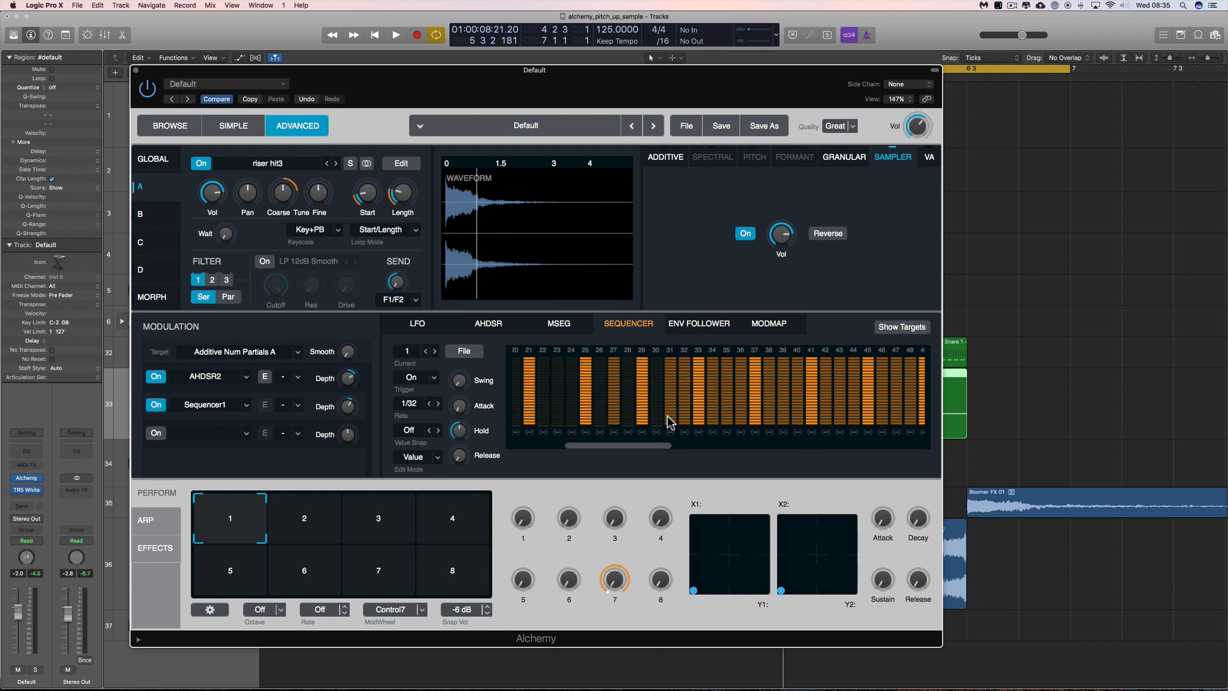
left_click_drag(683, 419, 686, 435)
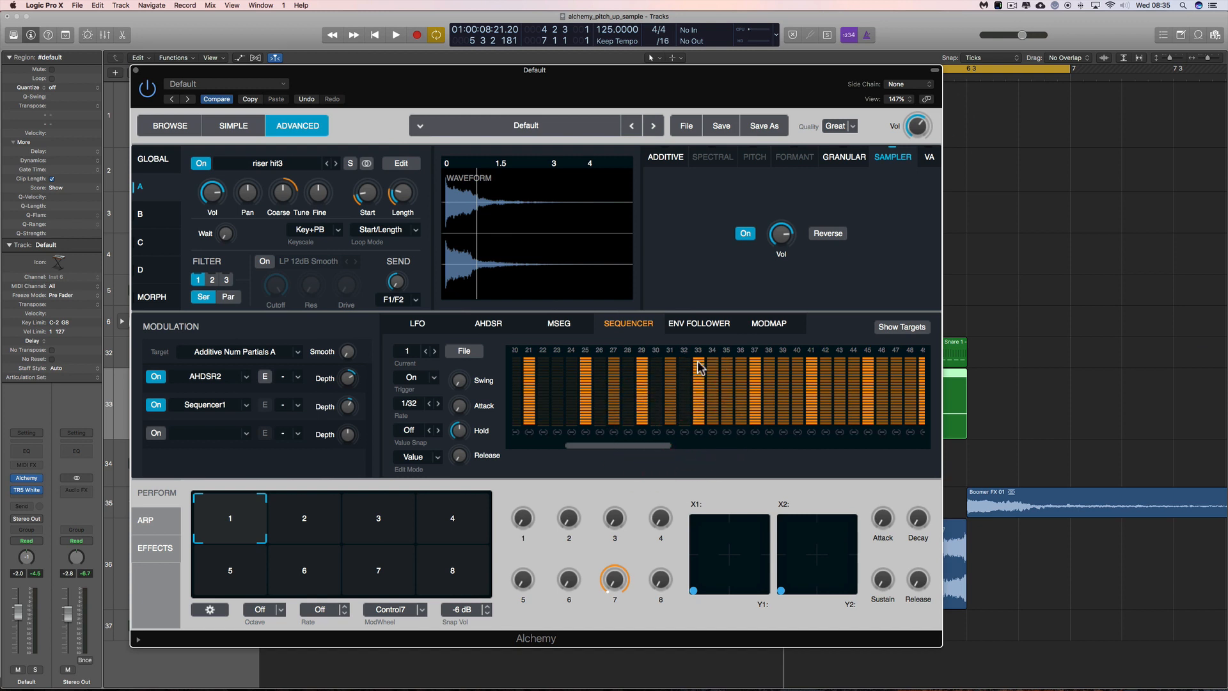
left_click_drag(741, 384, 742, 443)
left_click_drag(772, 363, 771, 440)
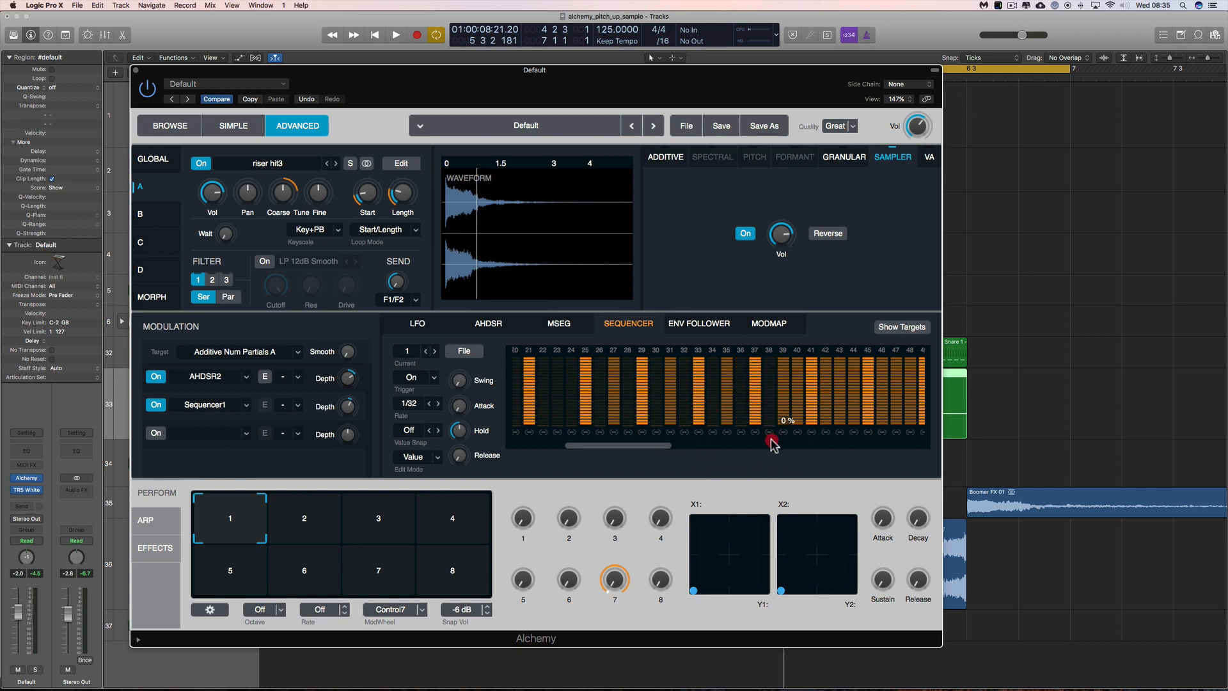
left_click_drag(797, 396, 802, 433)
key("space")
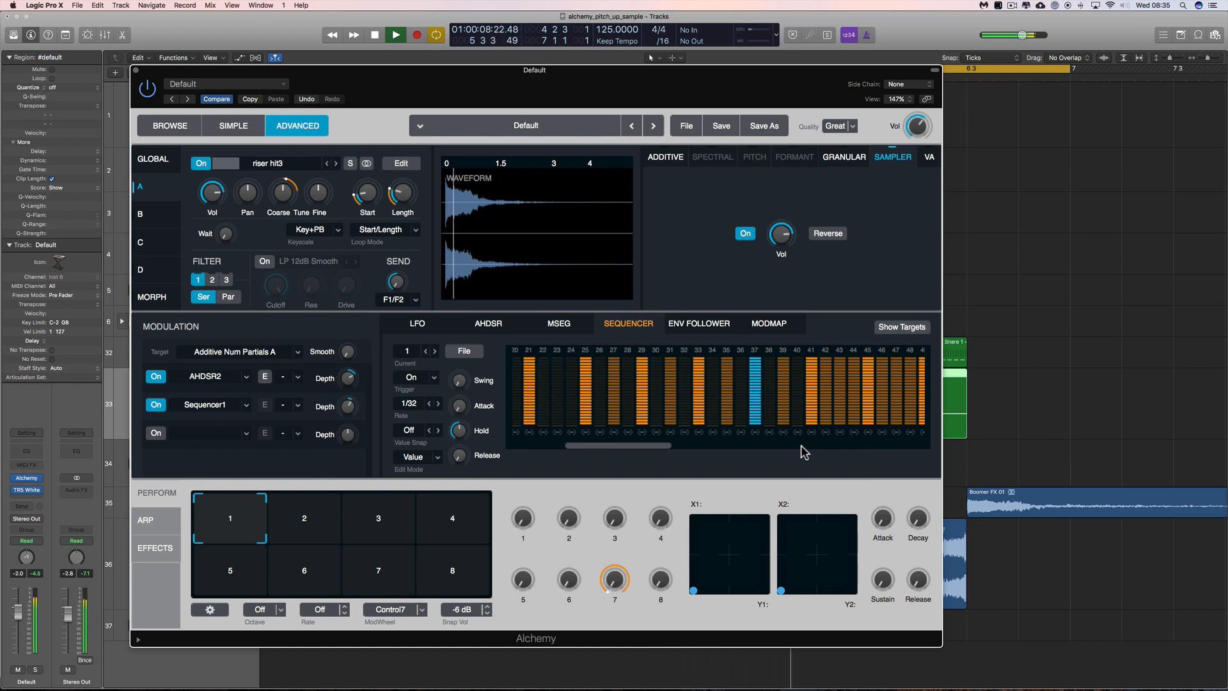
key("space")
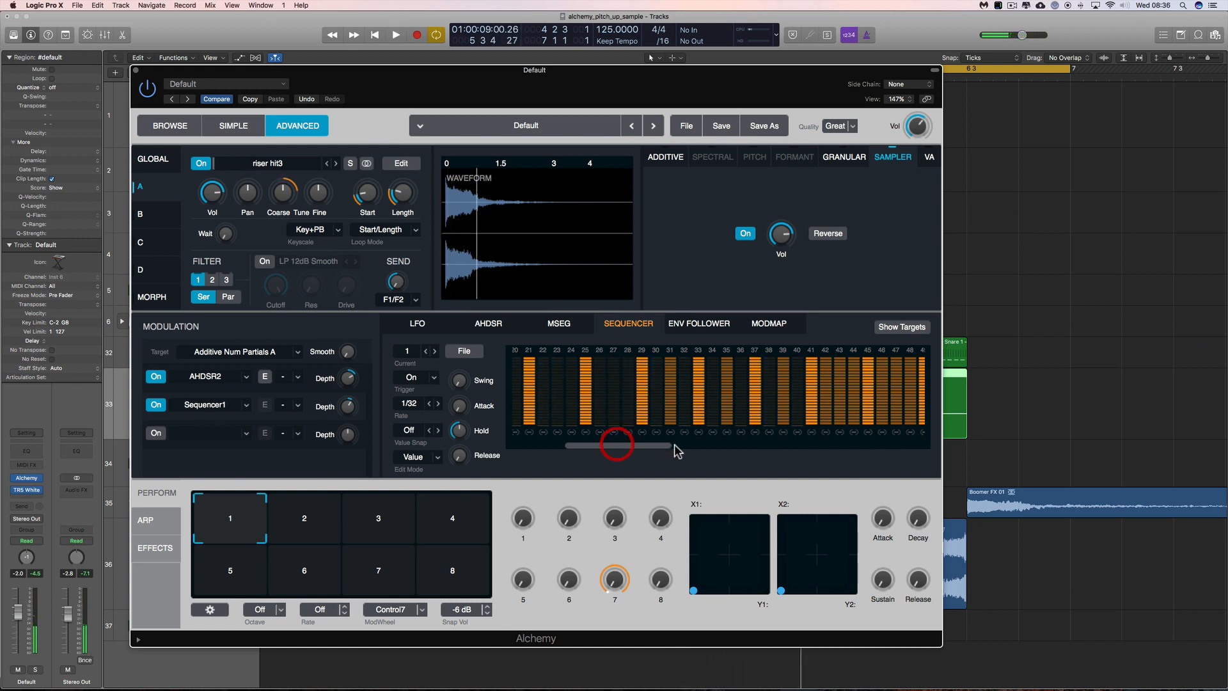
- Play the riser again and lower steps 42 and 44 of Sequencer 1 to 0 %
key("space")
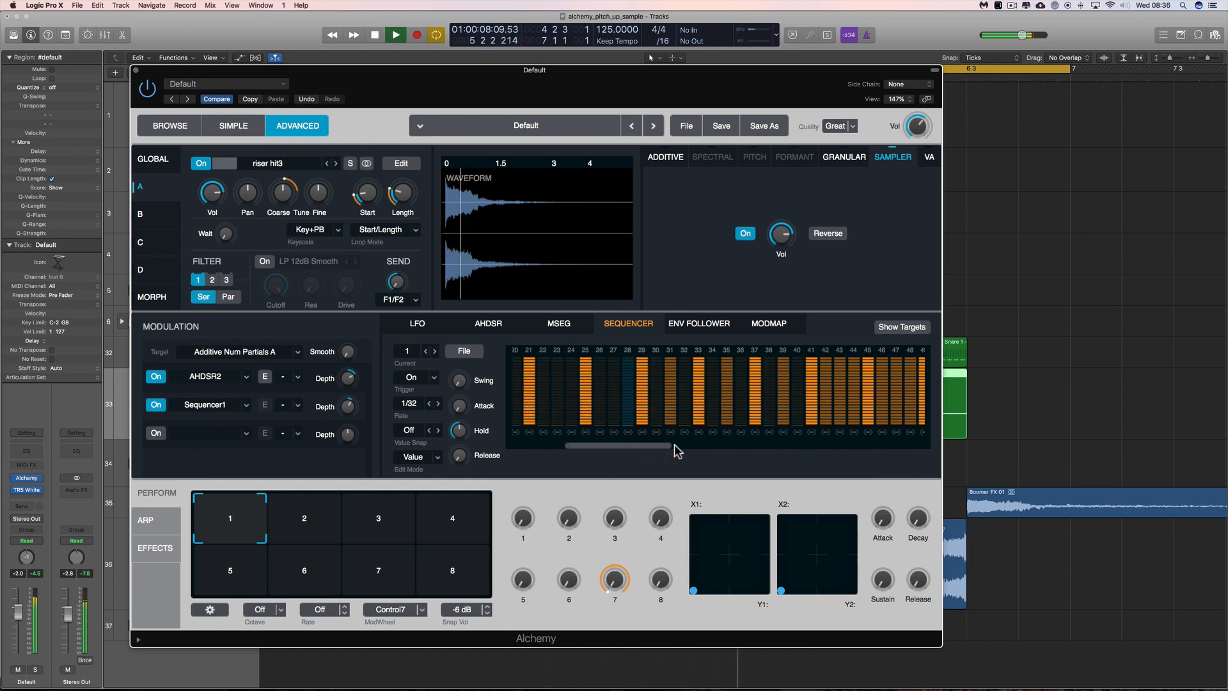
key("space")
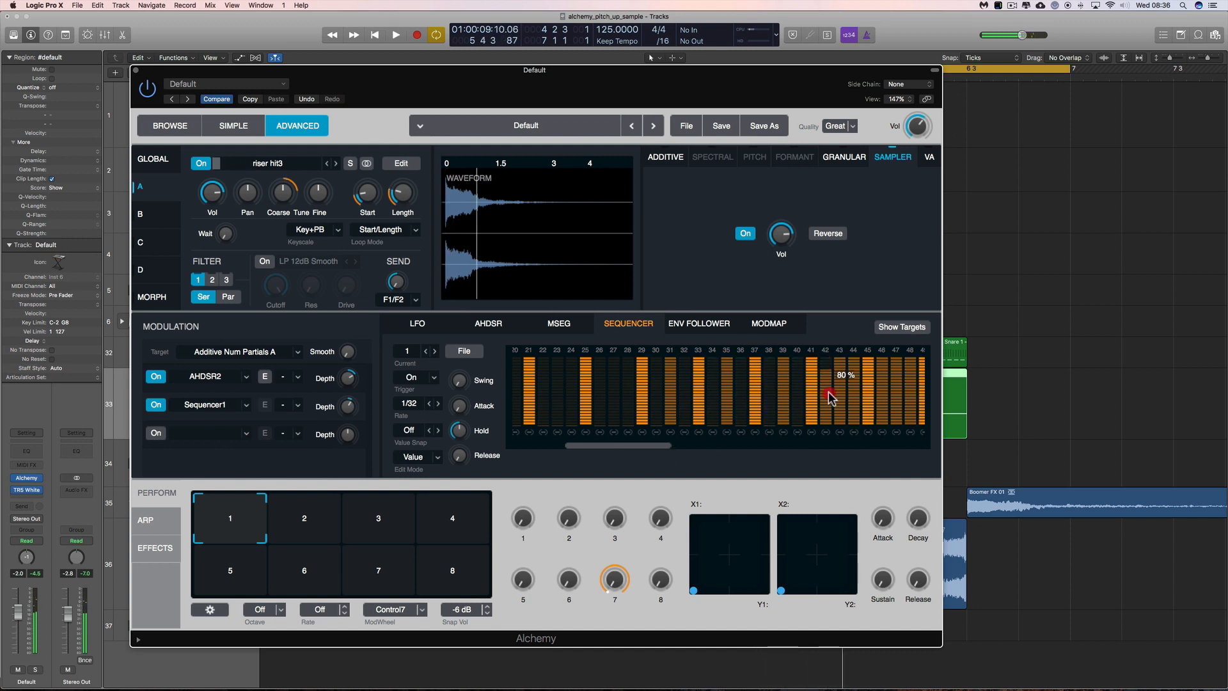
left_click_drag(829, 394, 829, 448)
left_click_drag(855, 362, 857, 441)
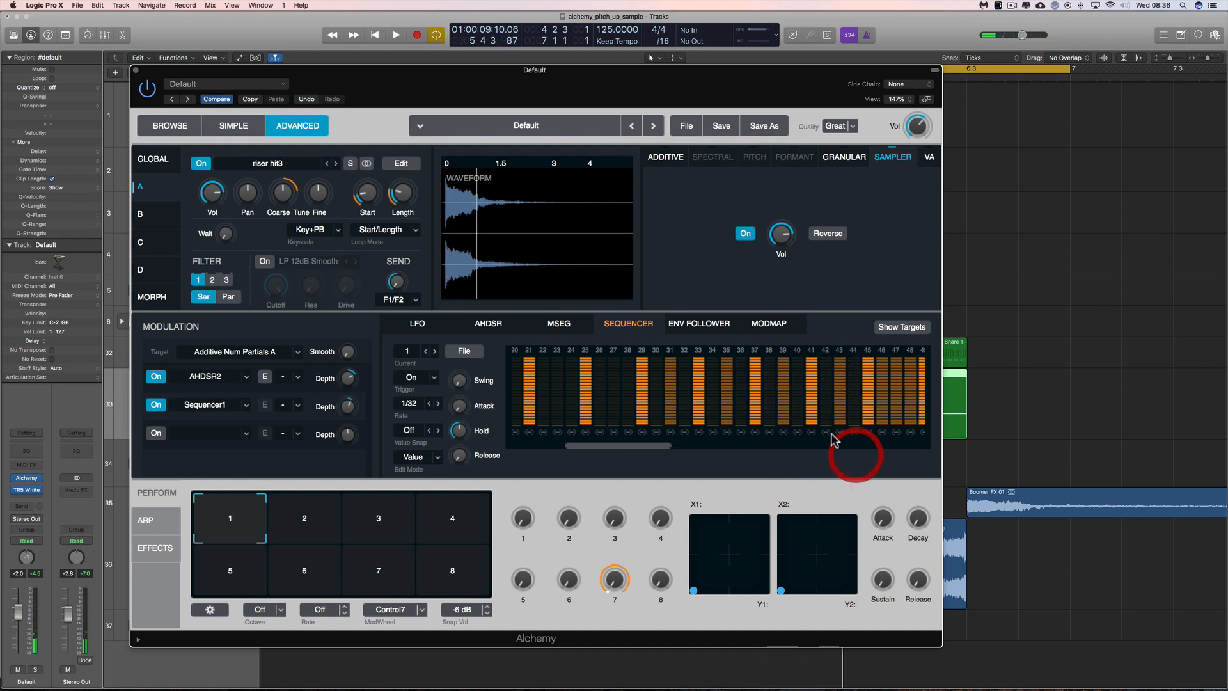
- Lower steps 46 and 48 of Sequencer 1 to 0 % and play the riser after each change
key("space")
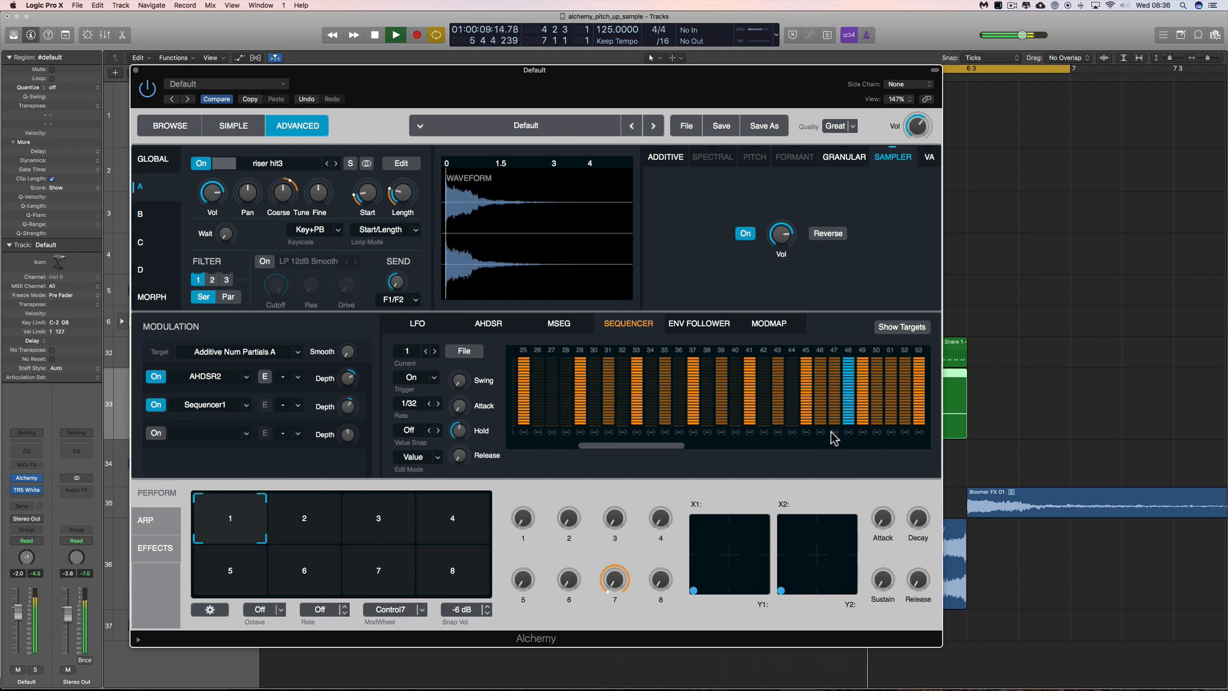
key("space")
left_click_drag(822, 360, 824, 458)
key("space")
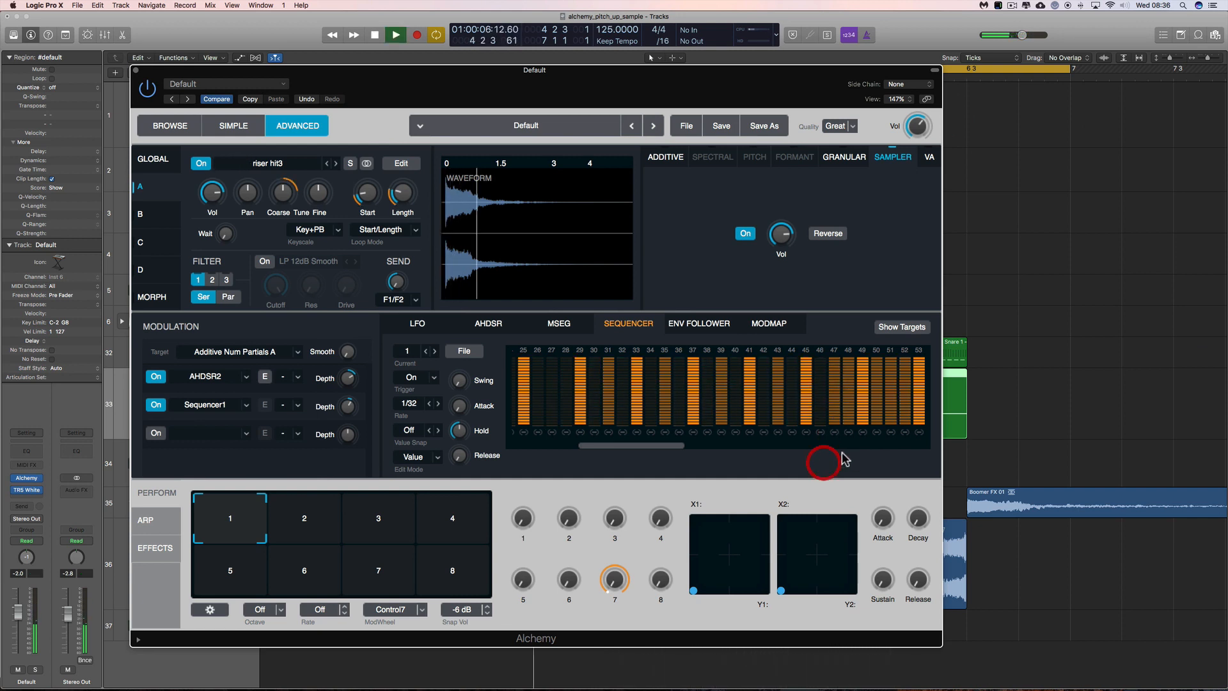
scroll(848, 440, "right", 1)
left_click_drag(678, 445, 690, 451)
key("space")
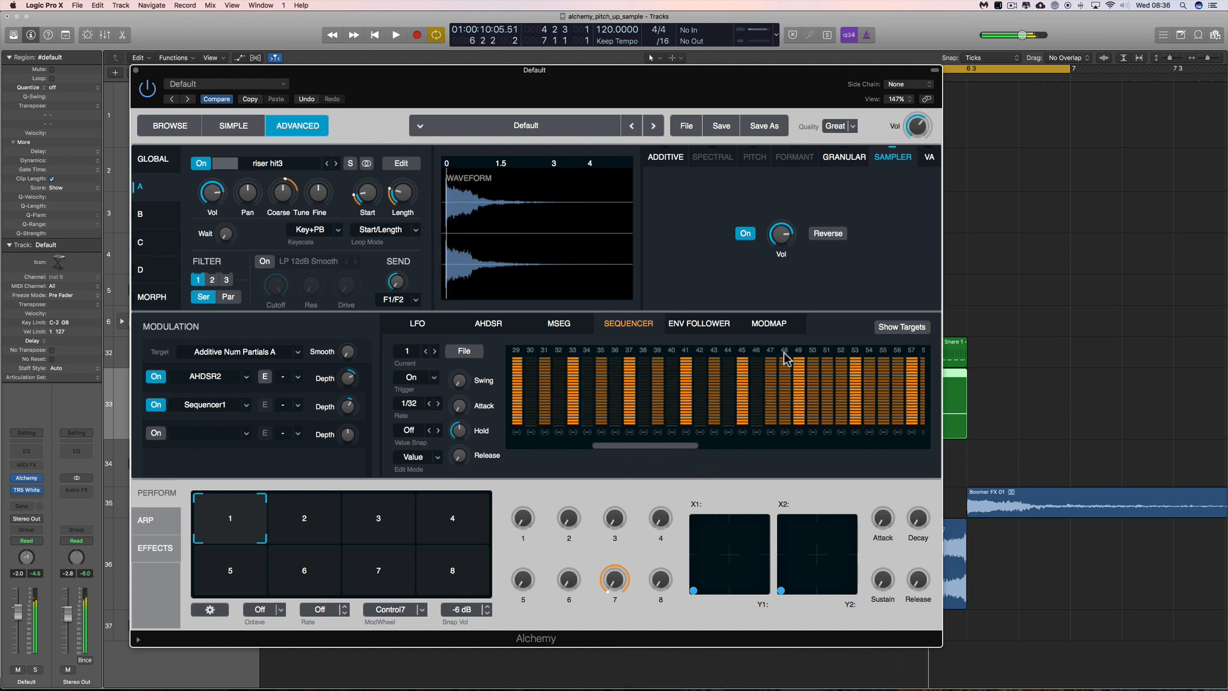
left_click_drag(786, 367, 781, 448)
key("space")
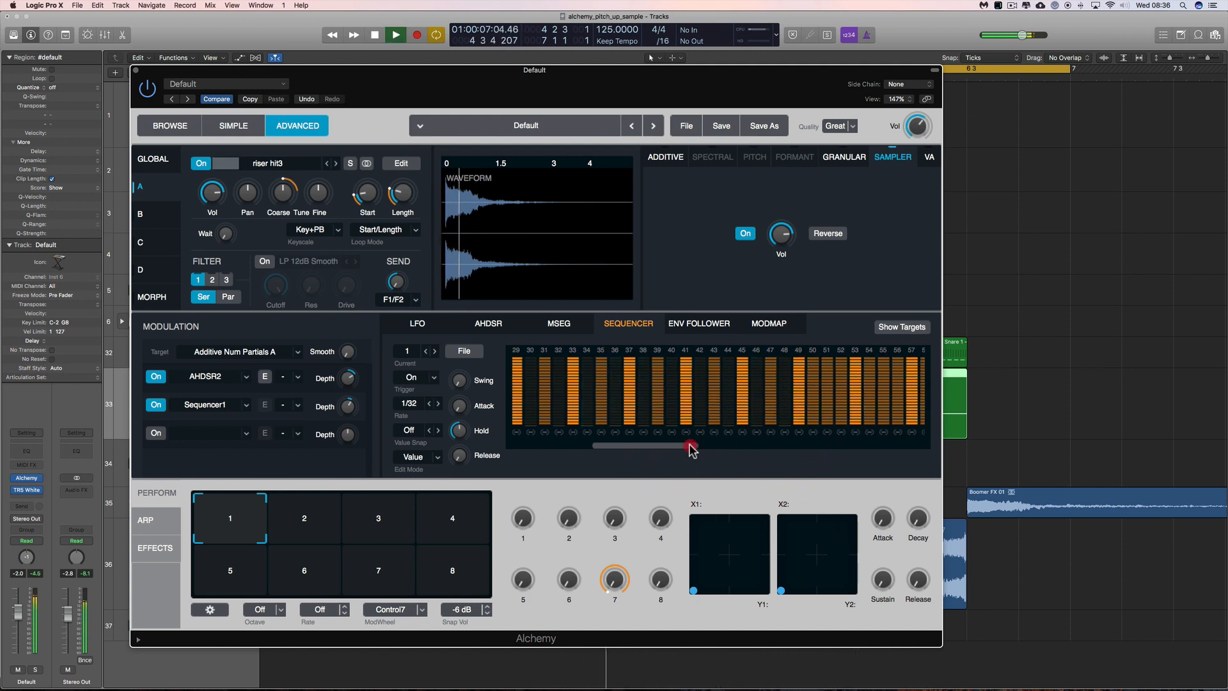
- Shorten the Sequencer 1 pattern to 65 steps and play the riser through the boom
left_click_drag(691, 447, 769, 444)
left_click_drag(869, 387, 659, 390)
left_click_drag(708, 447, 661, 445)
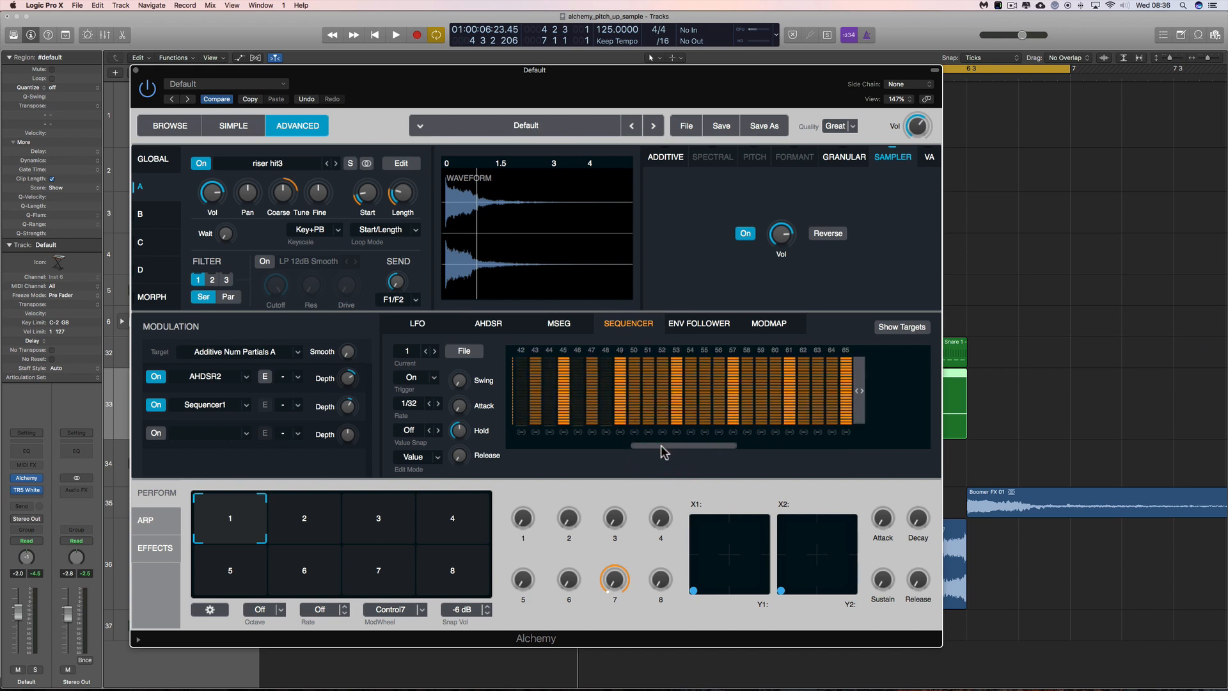
key("space")
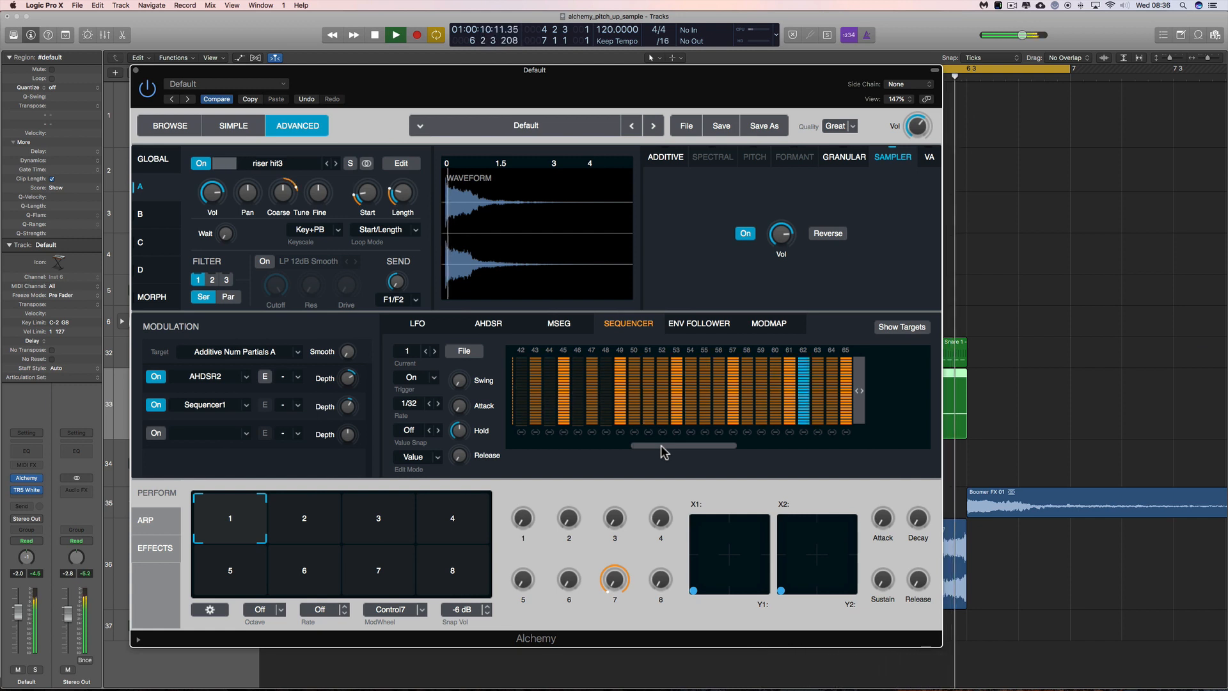
key("space")
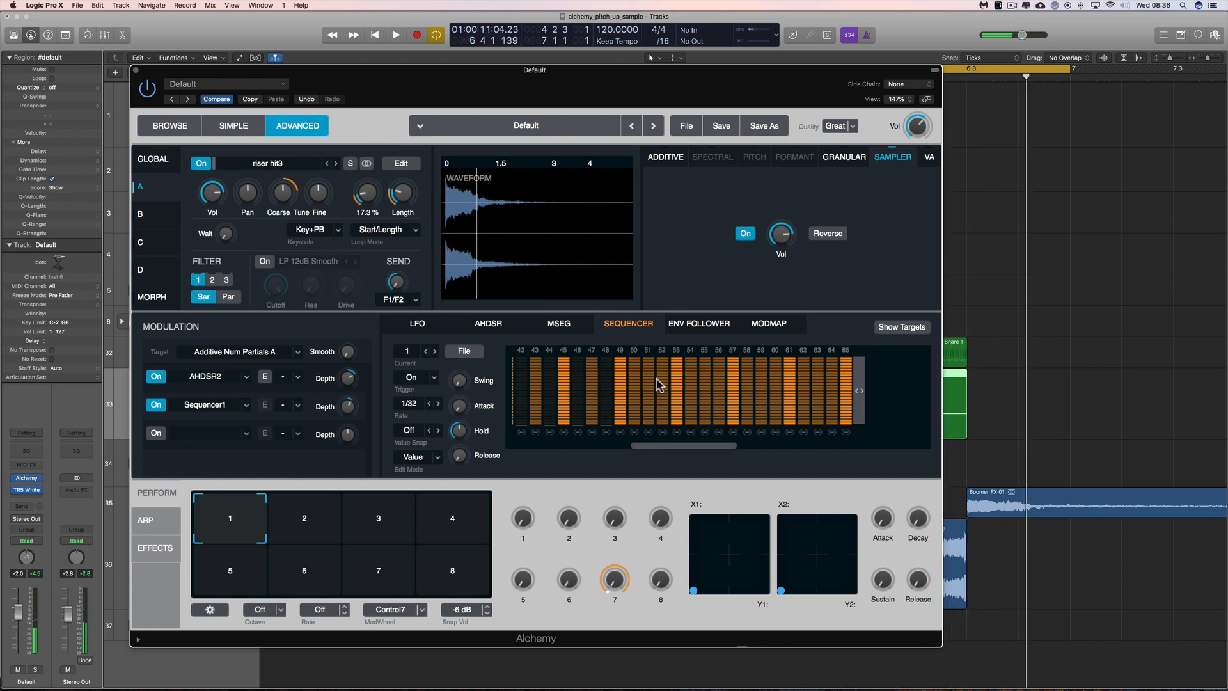
- Lower step 50 of Sequencer 1 to 0 %, play the riser and return to the start of the pattern
left_click_drag(638, 364, 638, 425)
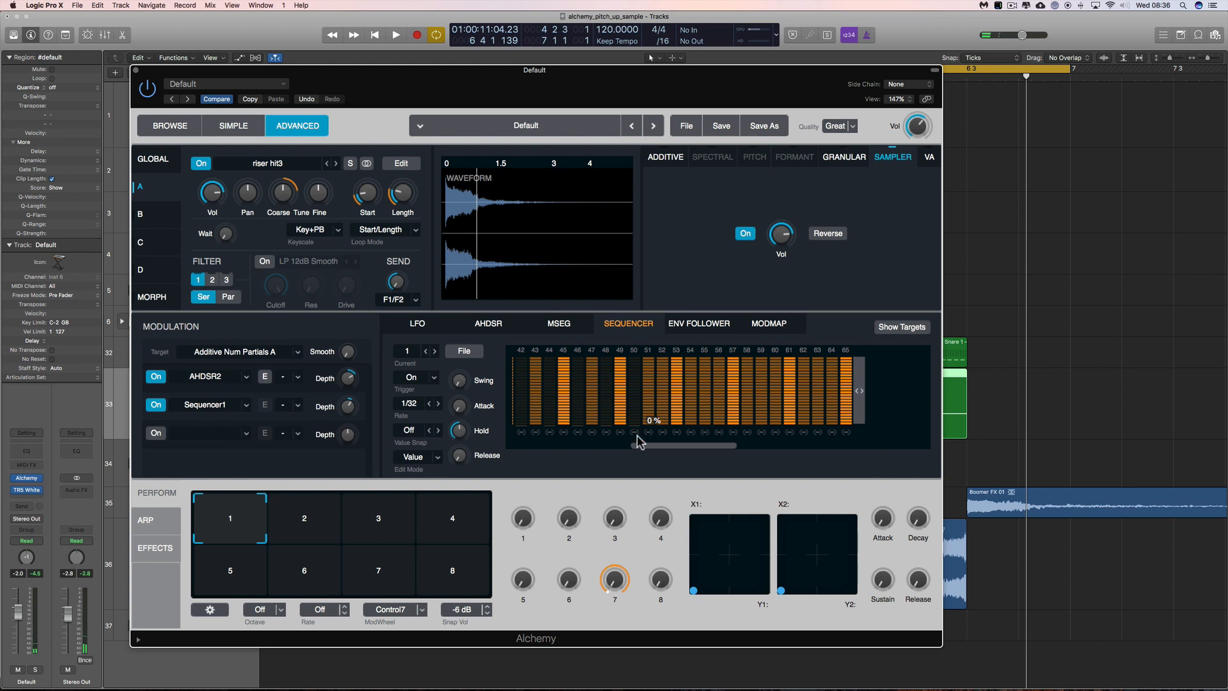
key("space")
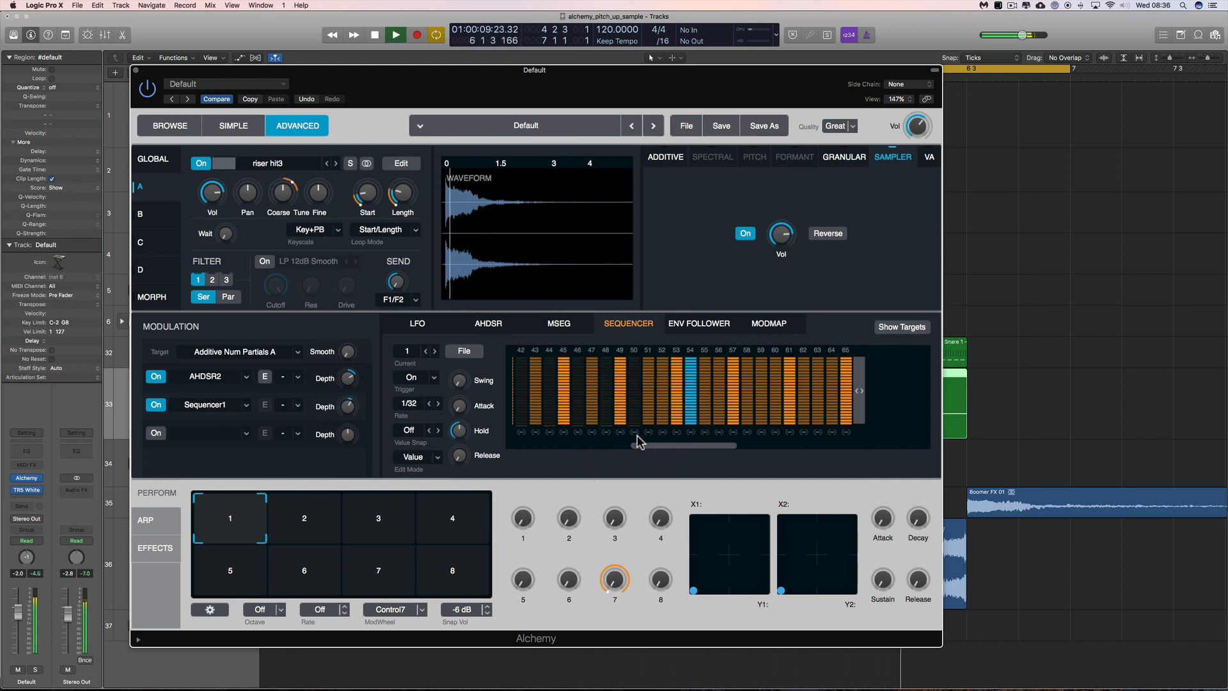
key("space")
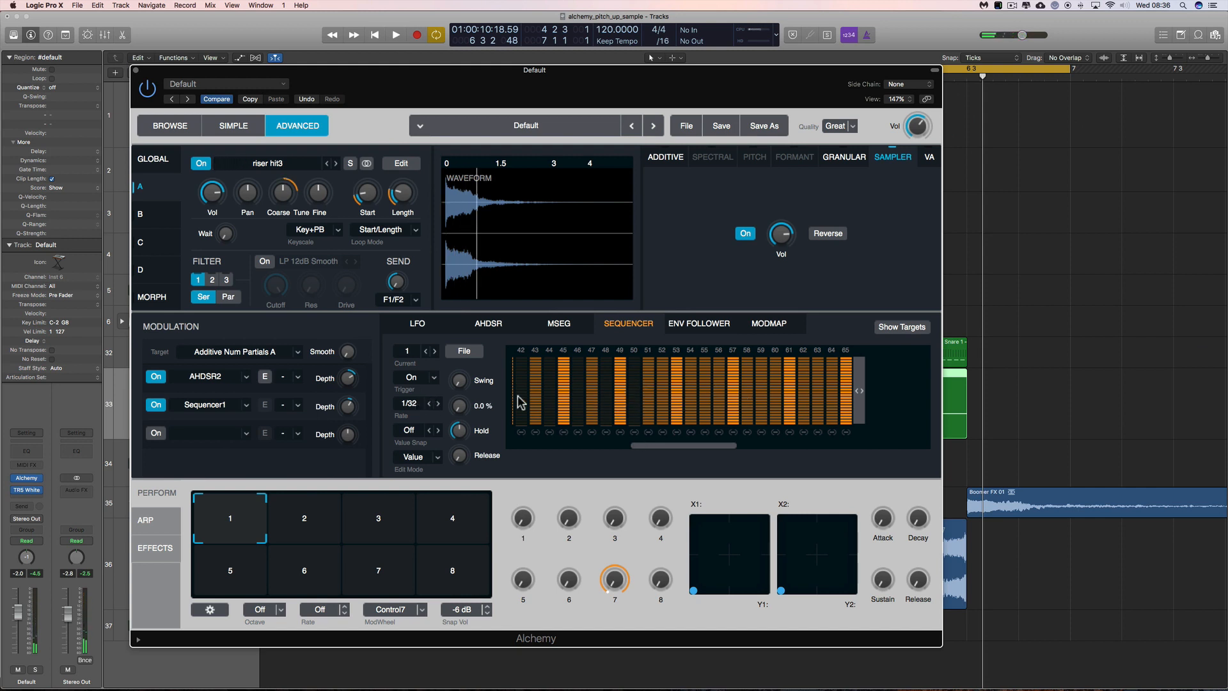
scroll(643, 390, "left", 10)
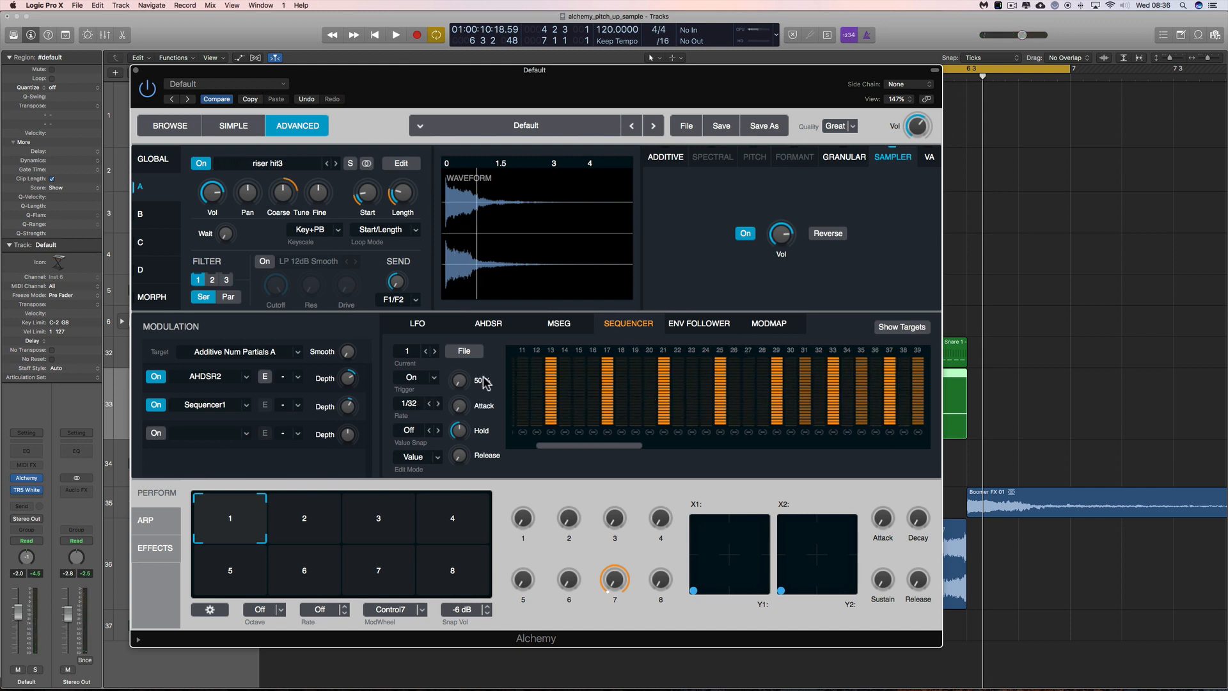
scroll(572, 388, "left", 4)
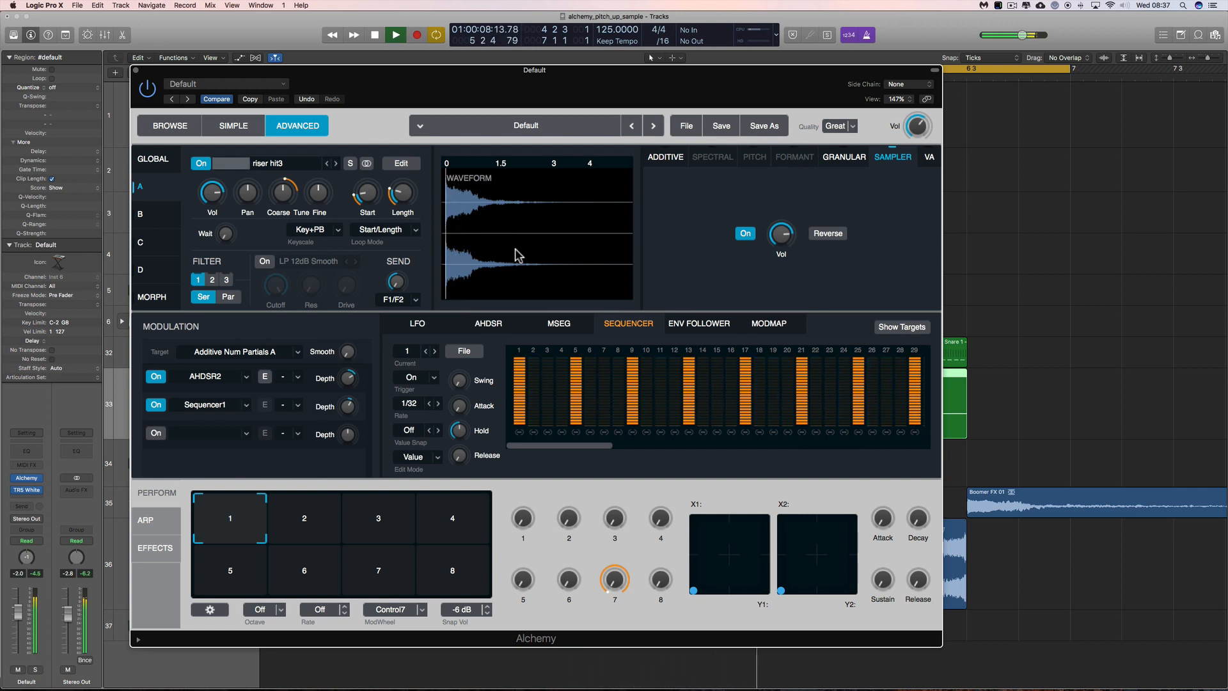
- Toggle the metronome during playback, stop the project and close the Alchemy window
left_click(866, 35)
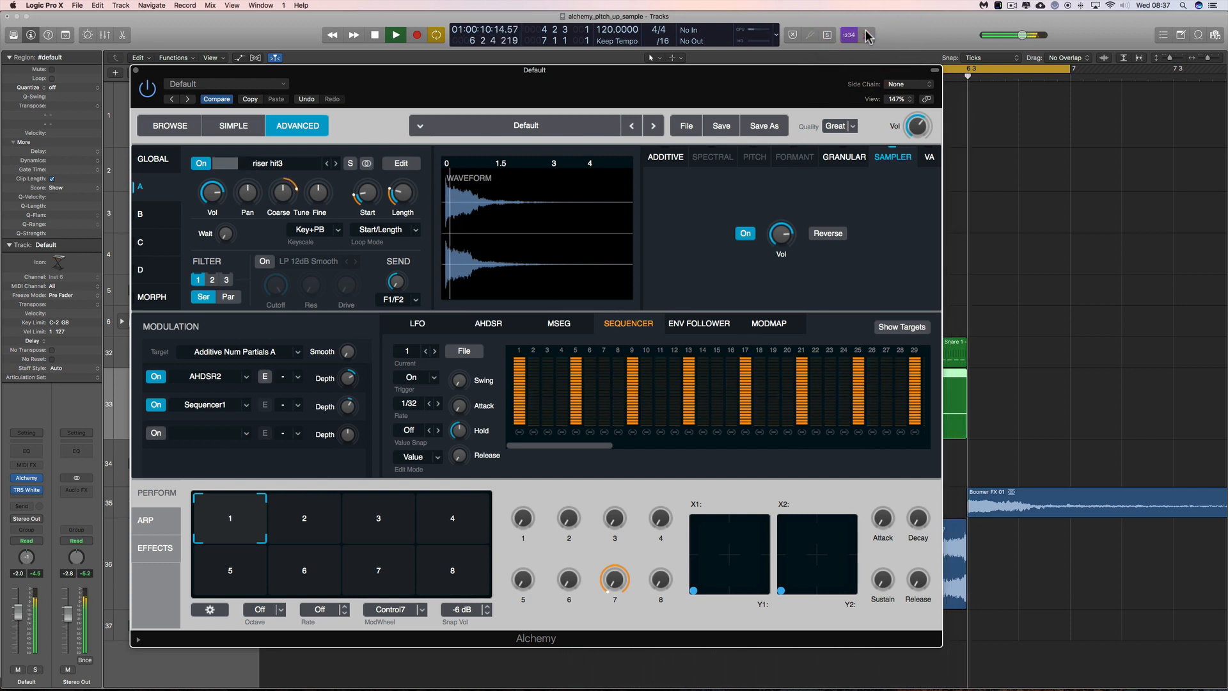
key("space")
left_click(136, 70)
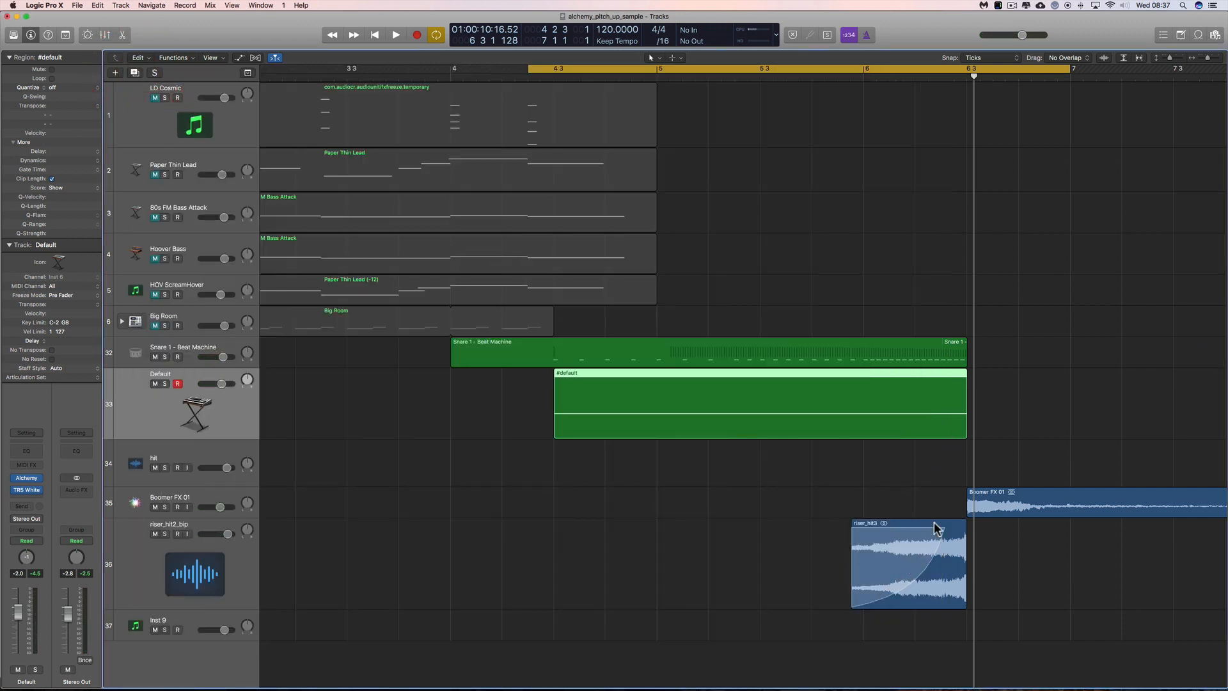
- Reshape the fade-in of the reversed riser_hit3 region to a curve of 17 with the Fade tool and play the transition
left_click(911, 588)
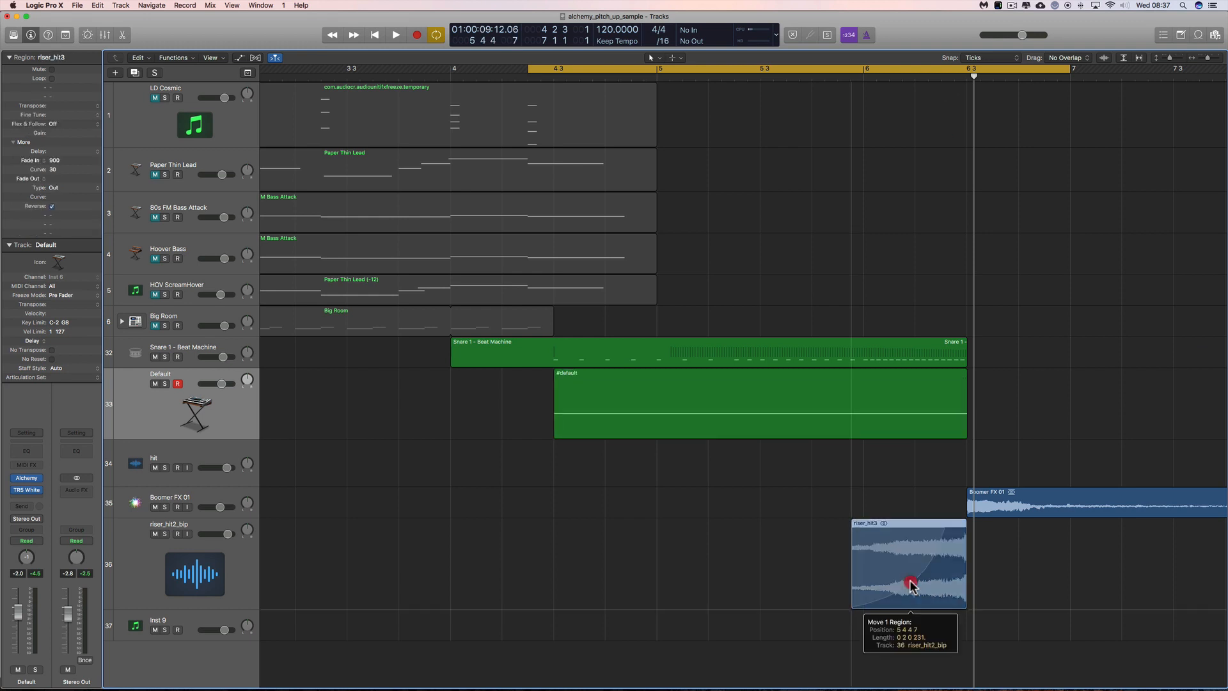
right_click(776, 563)
scroll(810, 662, "down", 5)
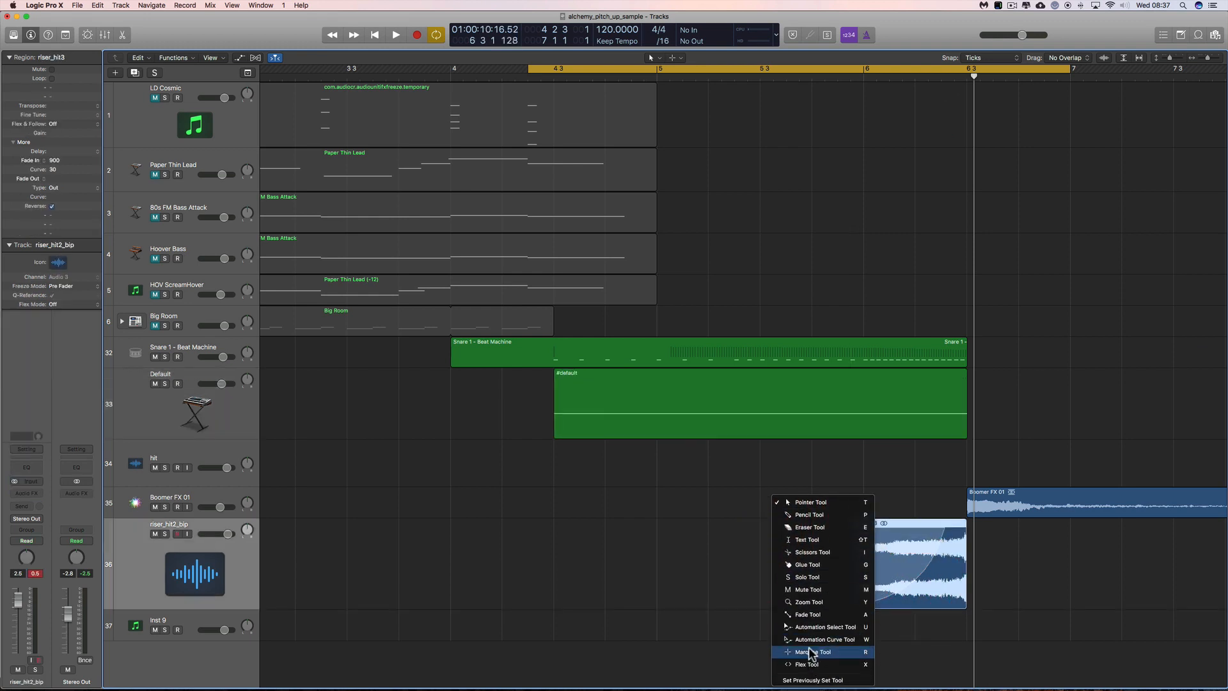
left_click(810, 616)
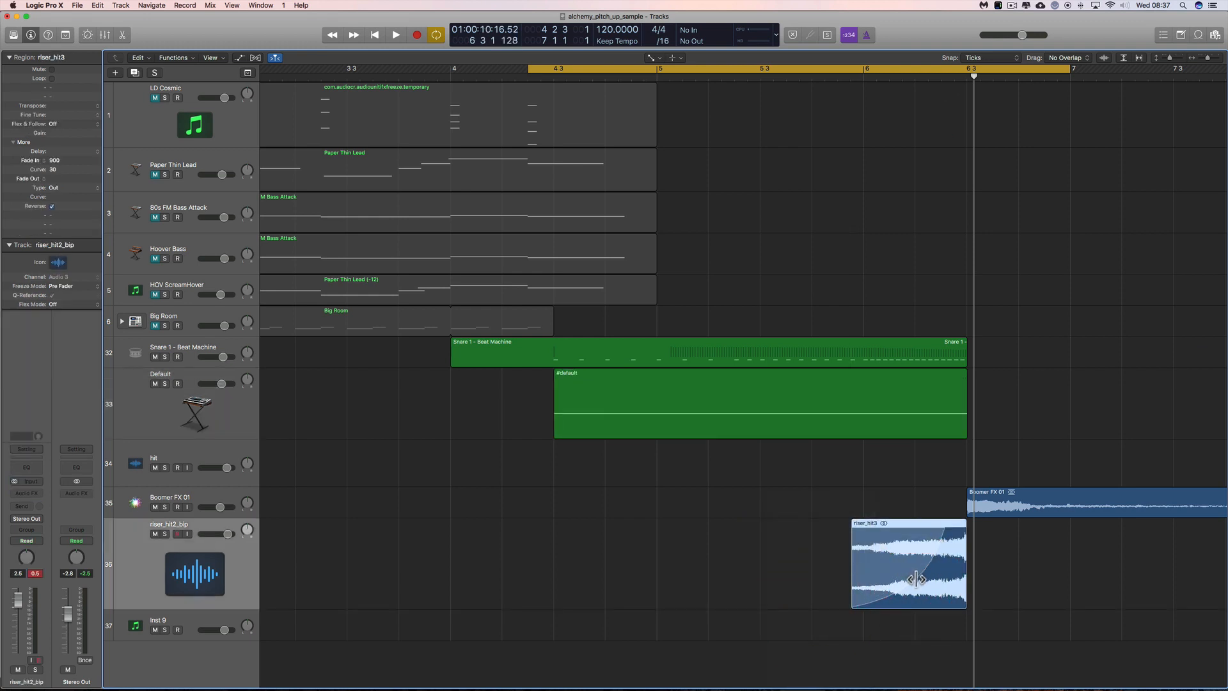
left_click_drag(909, 571, 921, 574)
key("space")
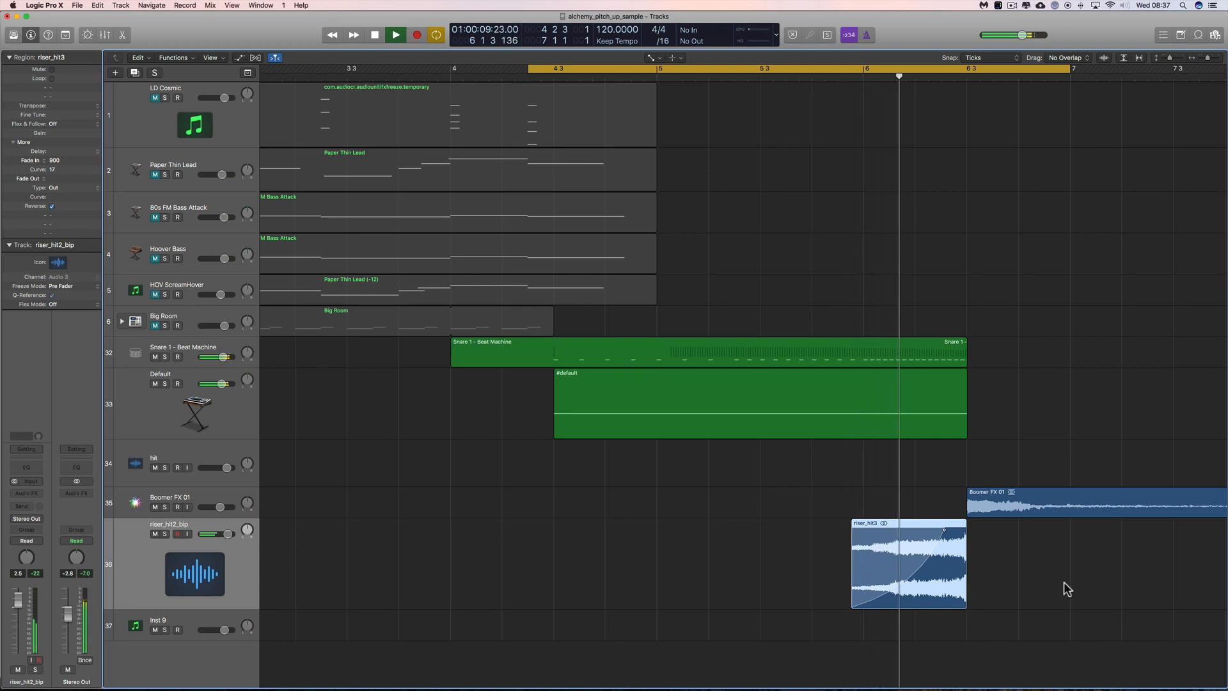
key("space")
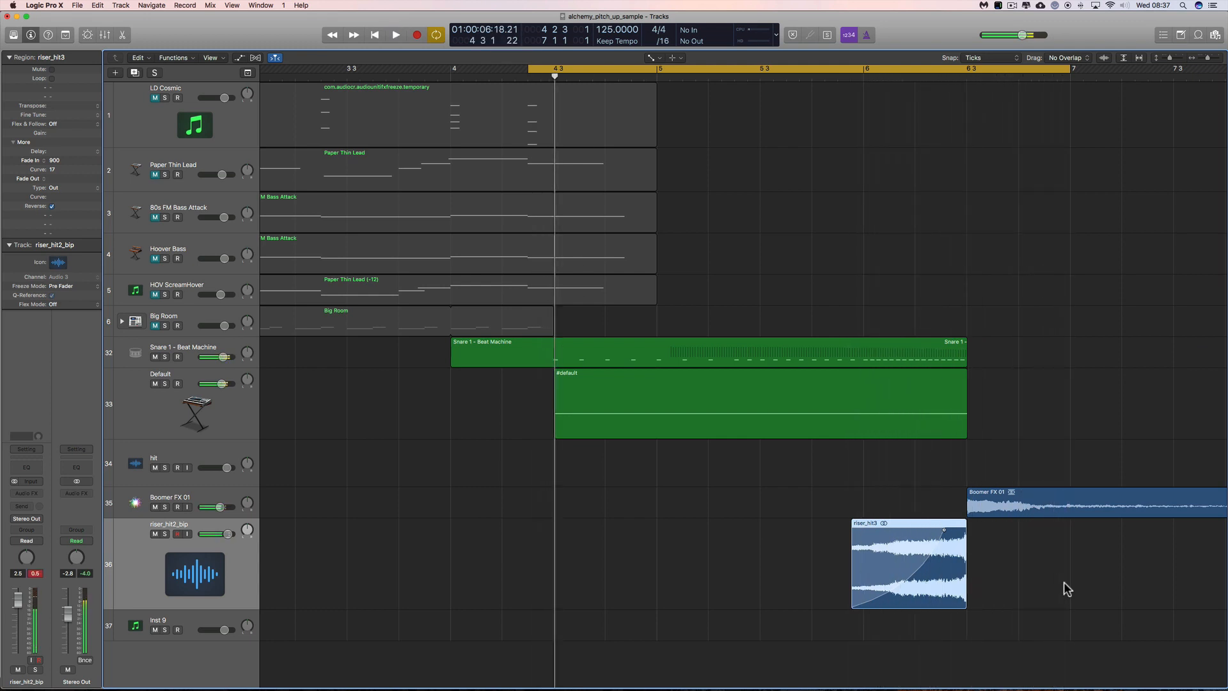
- Return to the Pointer tool, set the arrangement's snap value to Division and try to shift the Boomer FX 01 region
key("t")
left_click(1054, 288)
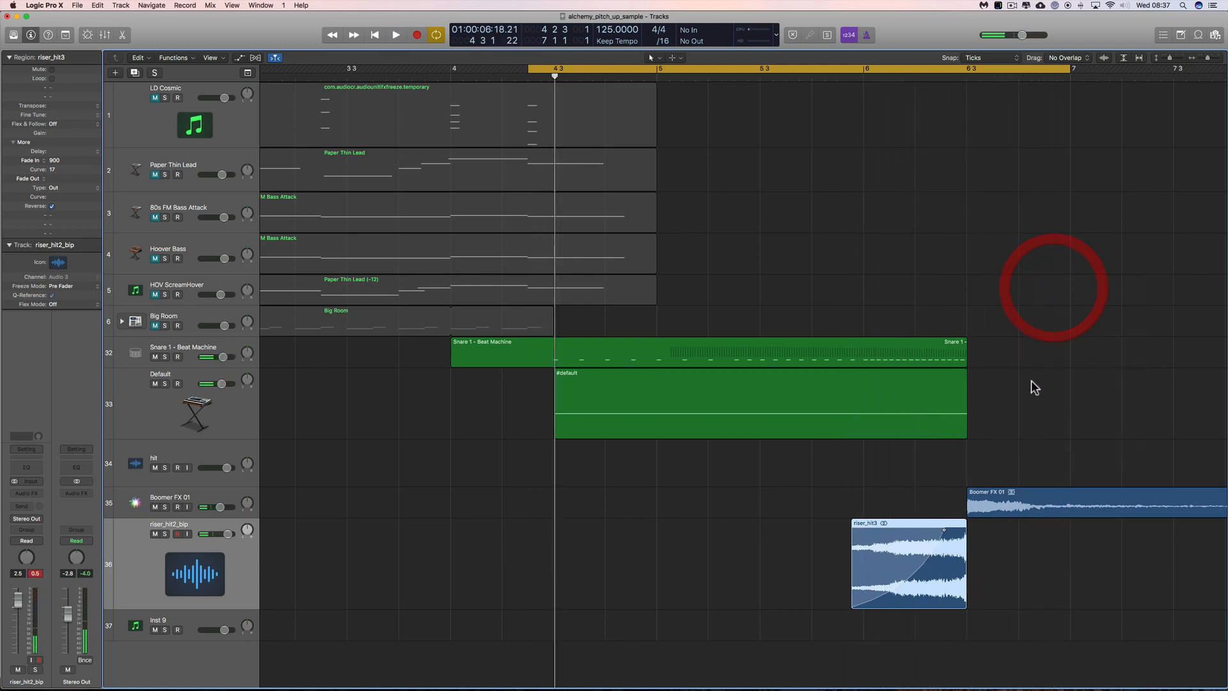
left_click_drag(1208, 58, 1210, 58)
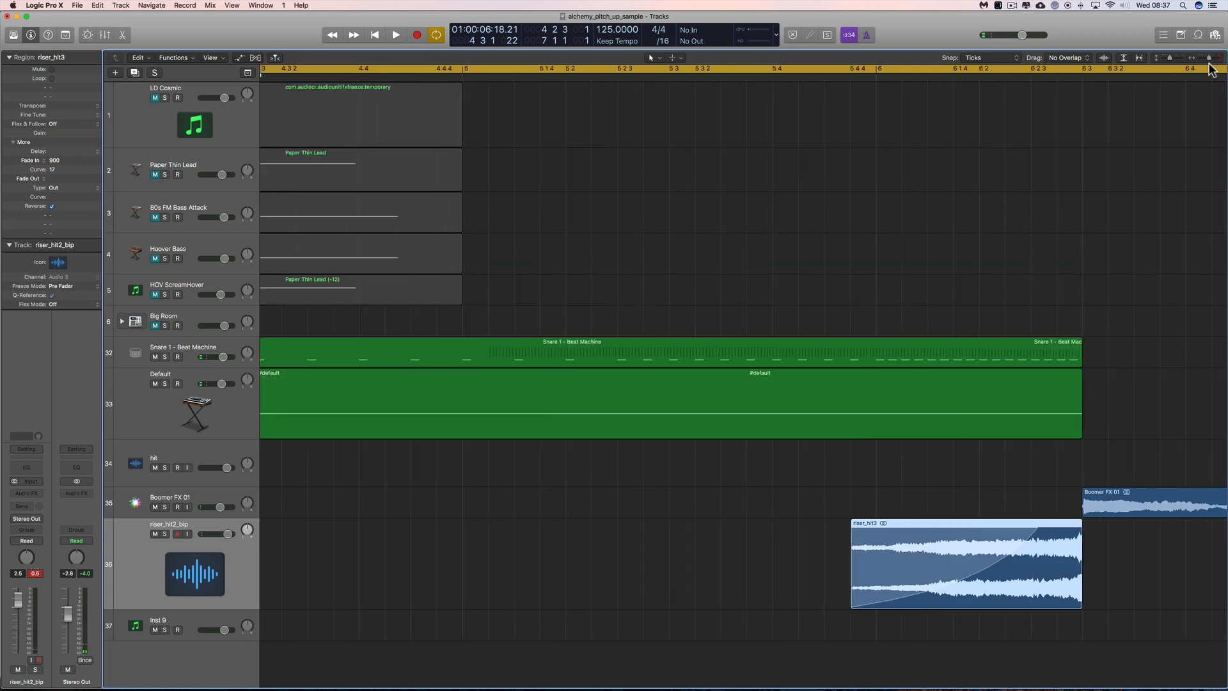
scroll(1120, 190, "right", 5)
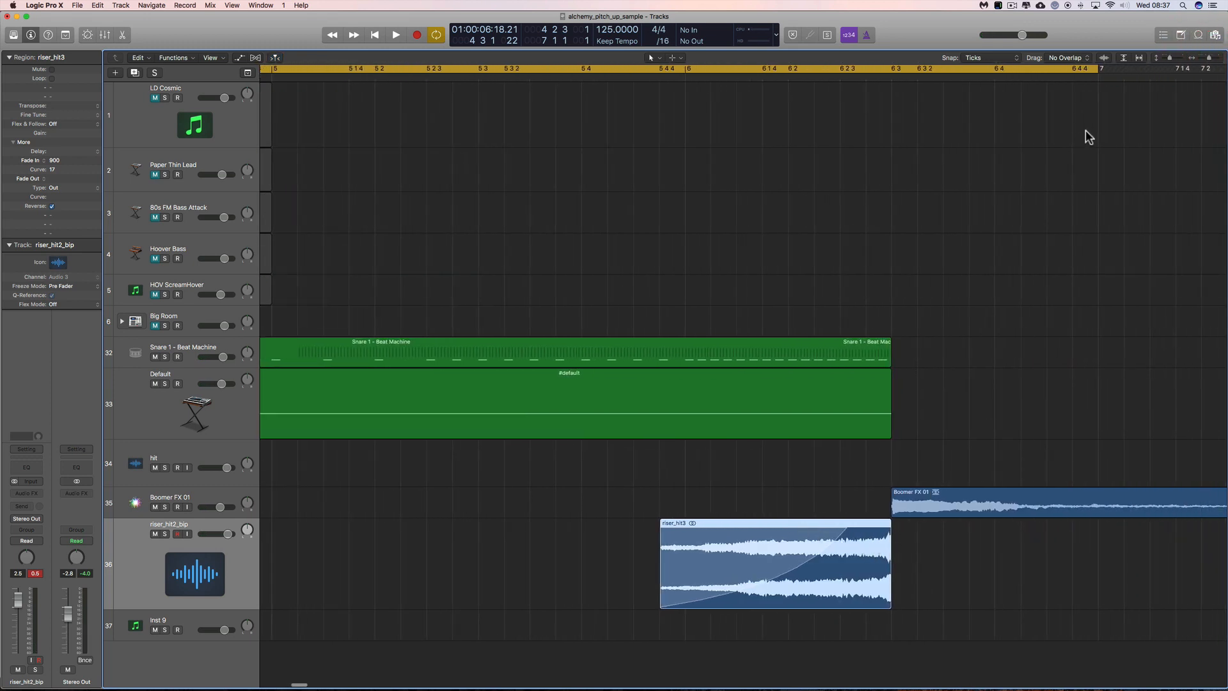
left_click(1210, 59)
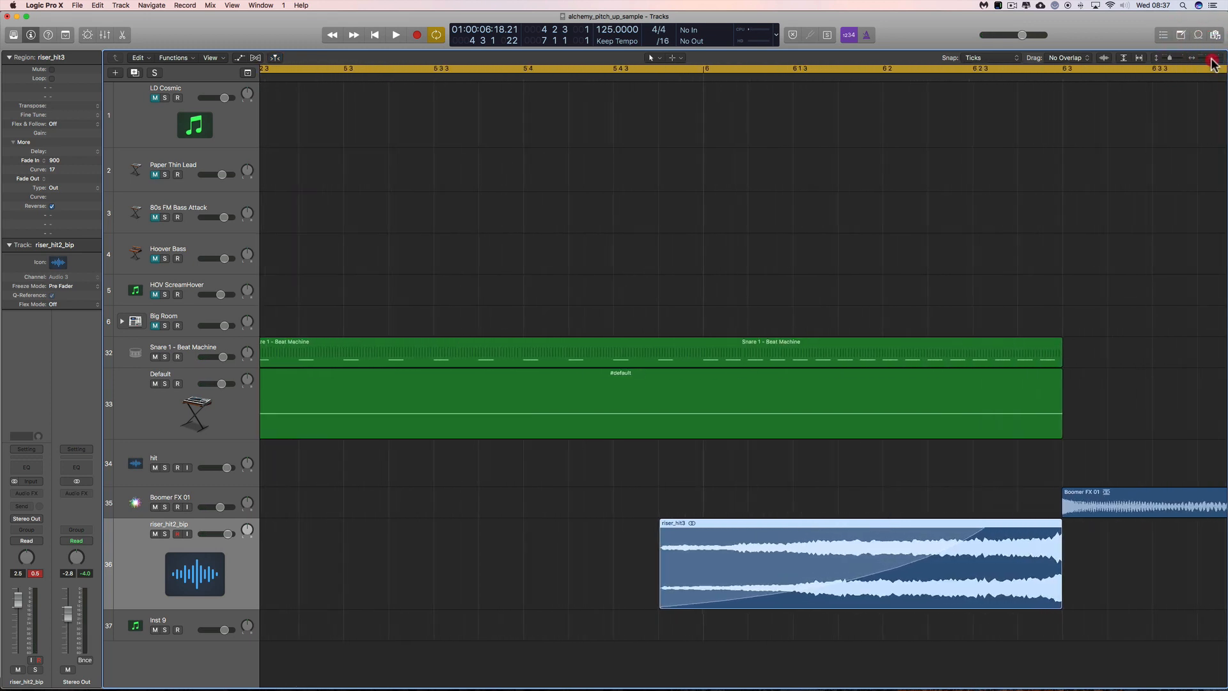
scroll(1110, 202, "right", 5)
scroll(1111, 202, "right", 5)
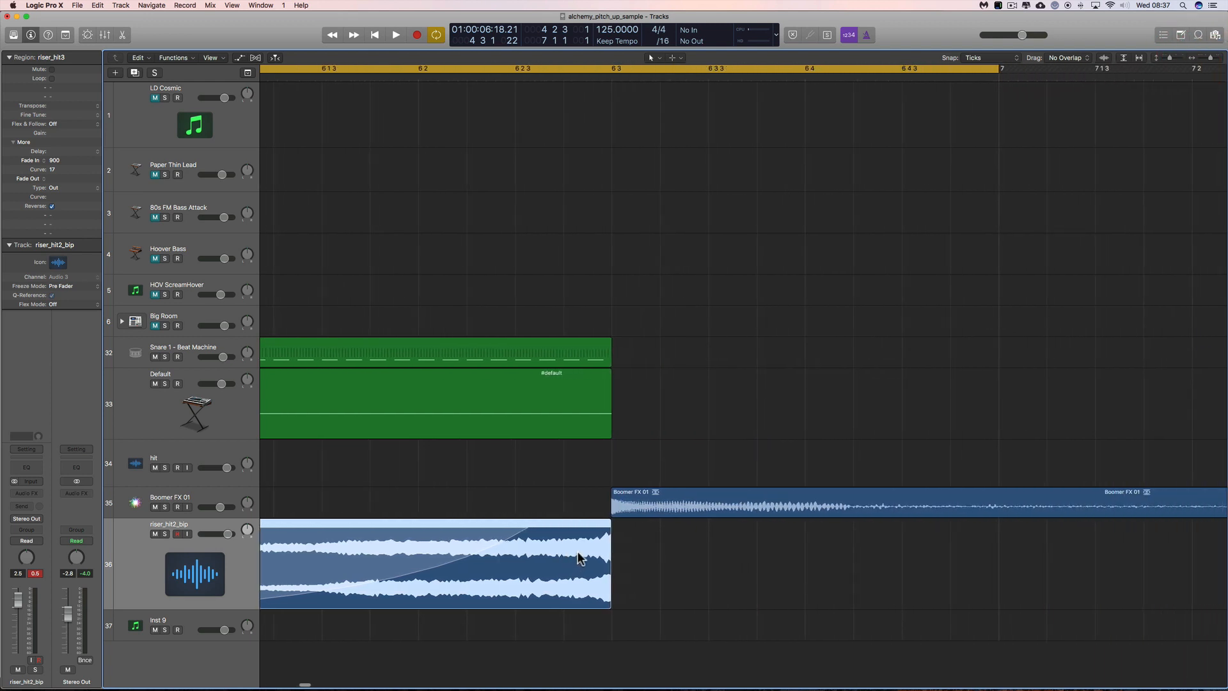
left_click_drag(579, 558, 584, 548)
left_click_drag(624, 497, 625, 497)
left_click(992, 58)
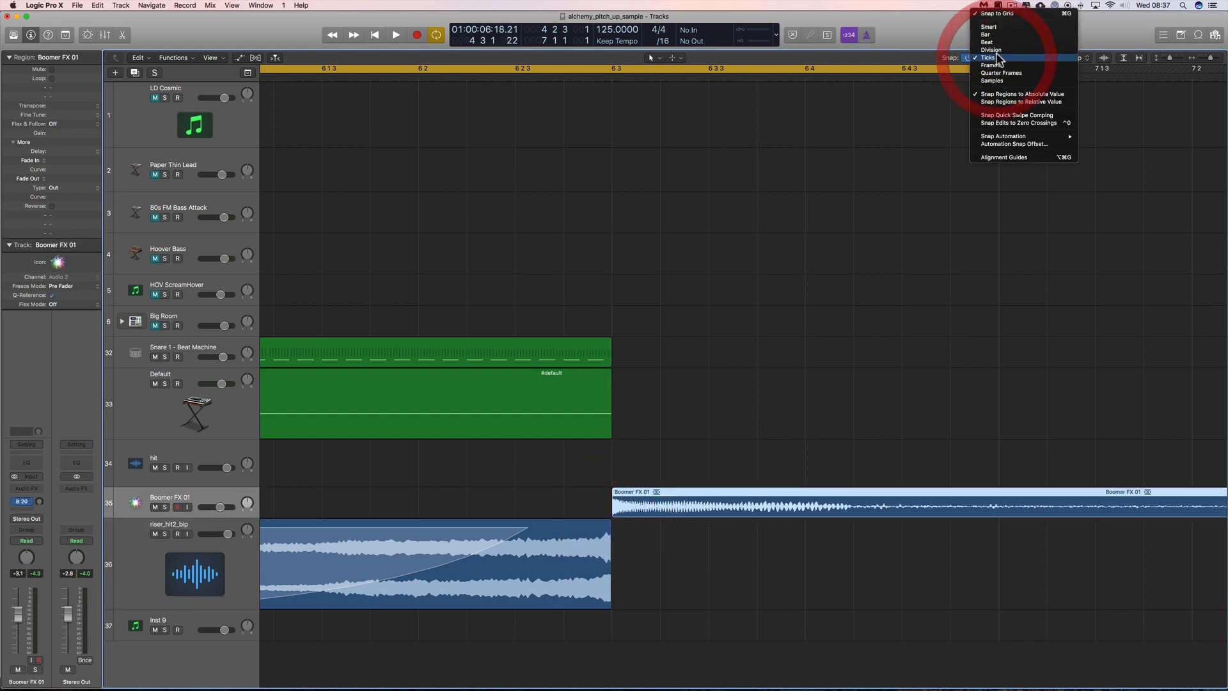
left_click(991, 50)
mouse_move(625, 496)
left_mouse_down()
mouse_move(697, 493)
mouse_move(646, 494)
left_mouse_up()
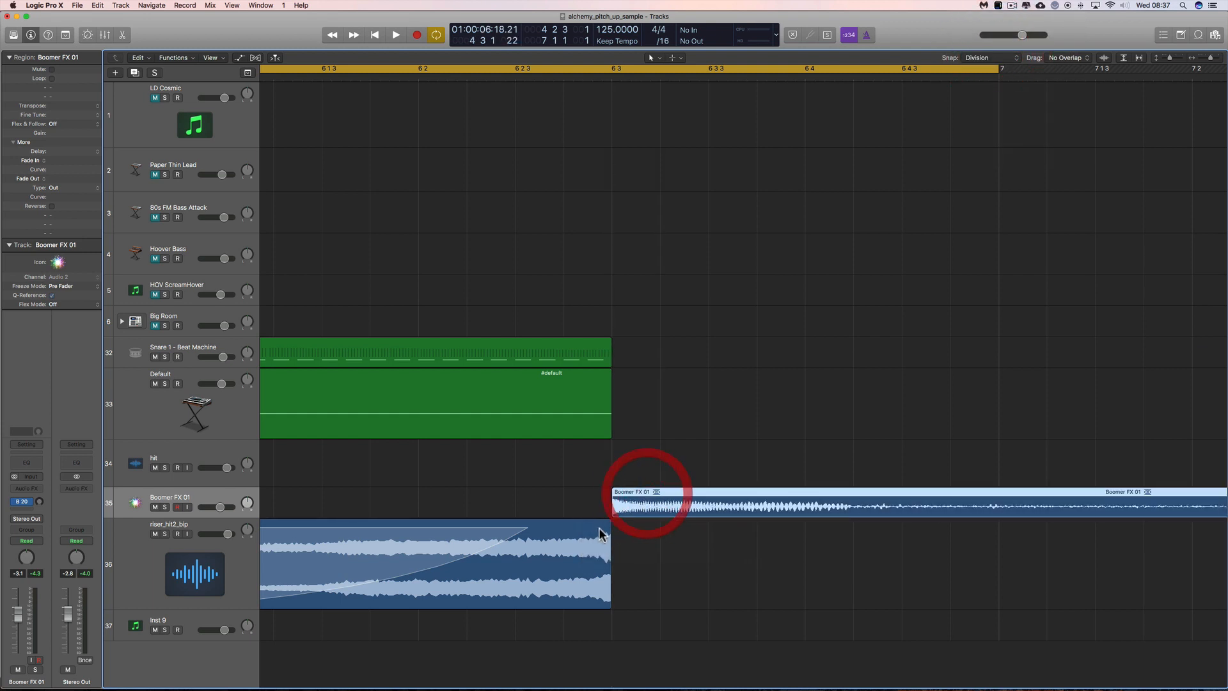
- Try to shift the riser_hit3 region slightly on the division grid and check the available snap options
left_click(599, 532)
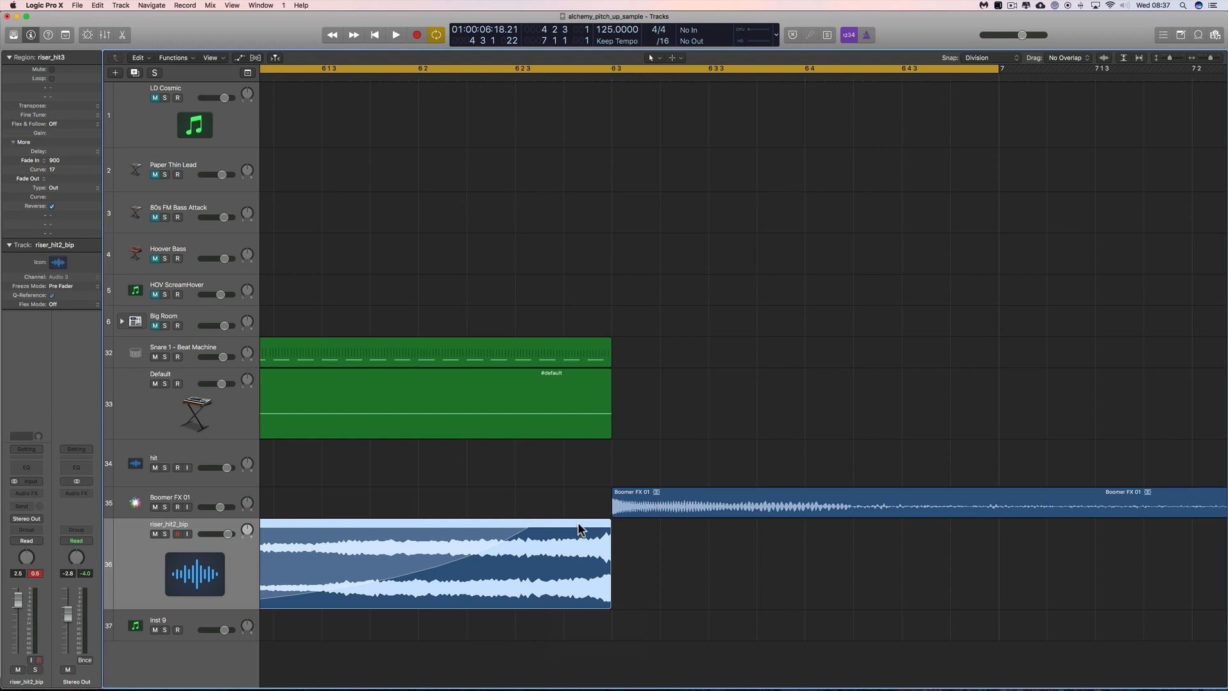
scroll(577, 522, "right", 1)
right_click(577, 522)
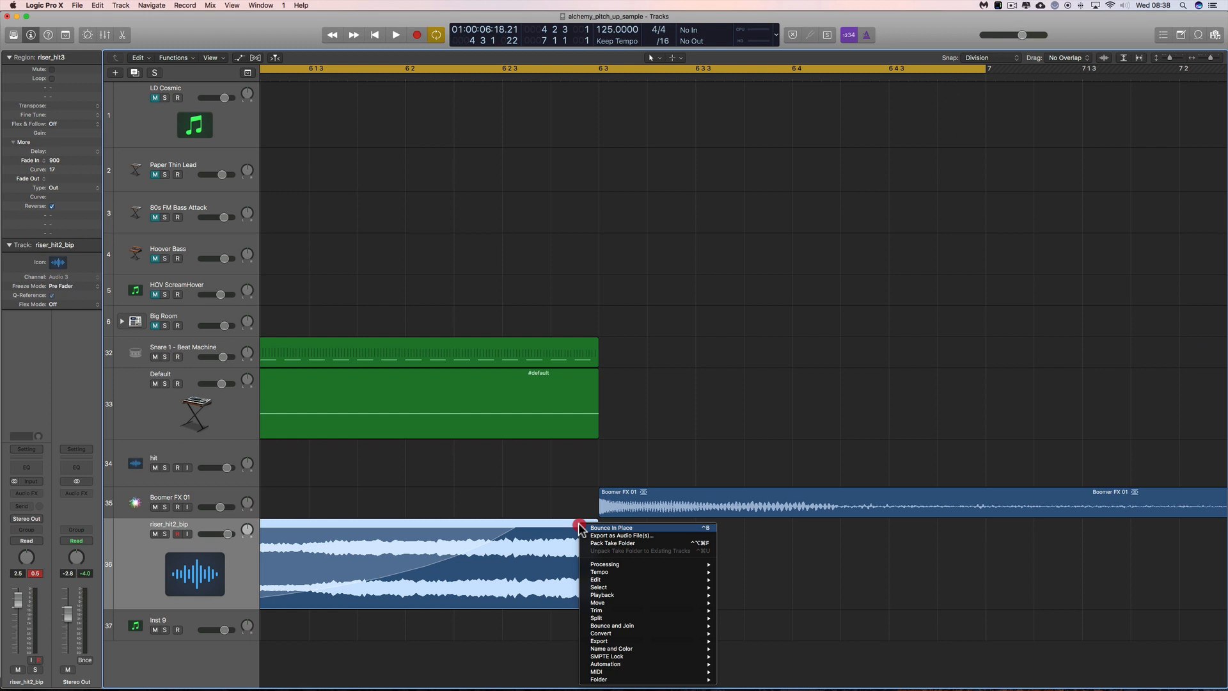
left_click(560, 487)
left_click(533, 528)
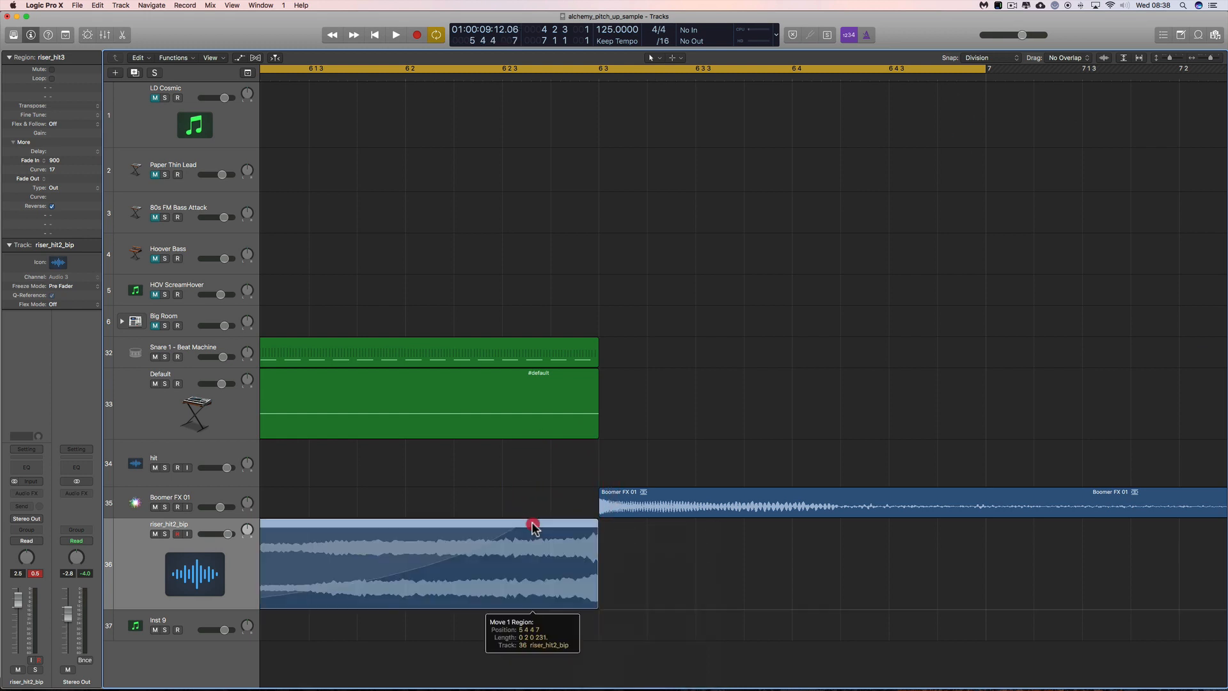
left_click_drag(532, 525, 543, 523)
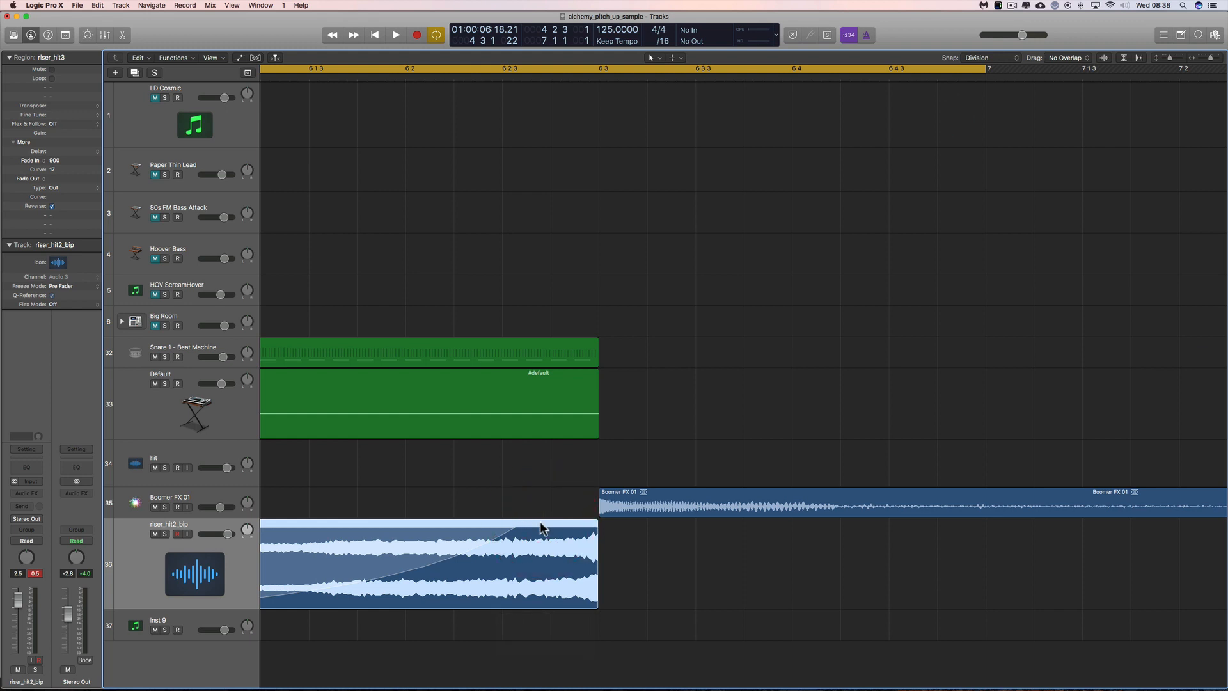
left_click_drag(541, 523, 564, 529)
left_click(998, 58)
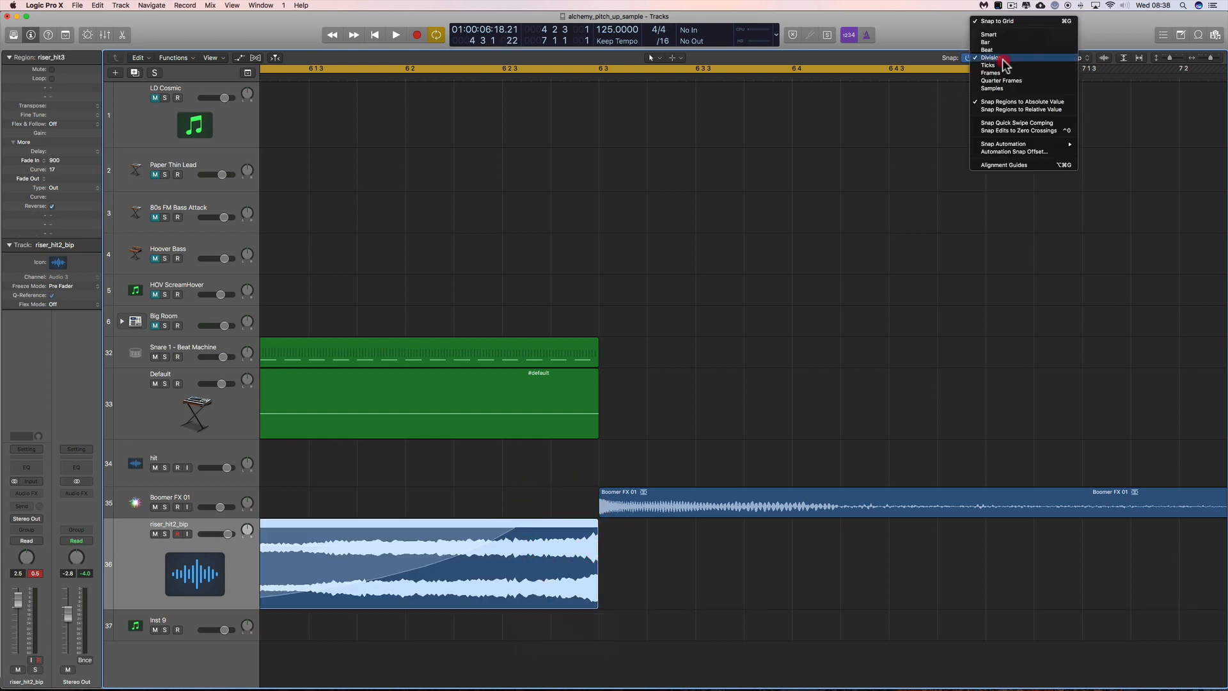
mouse_move(1018, 146)
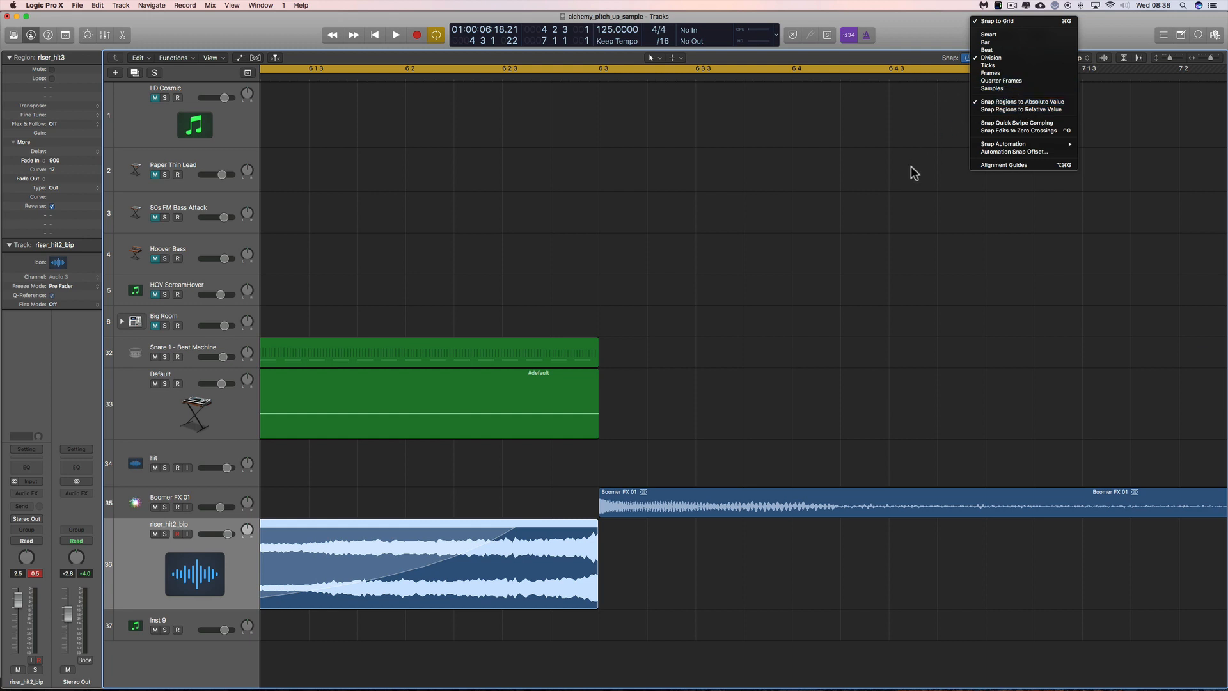
left_click(727, 258)
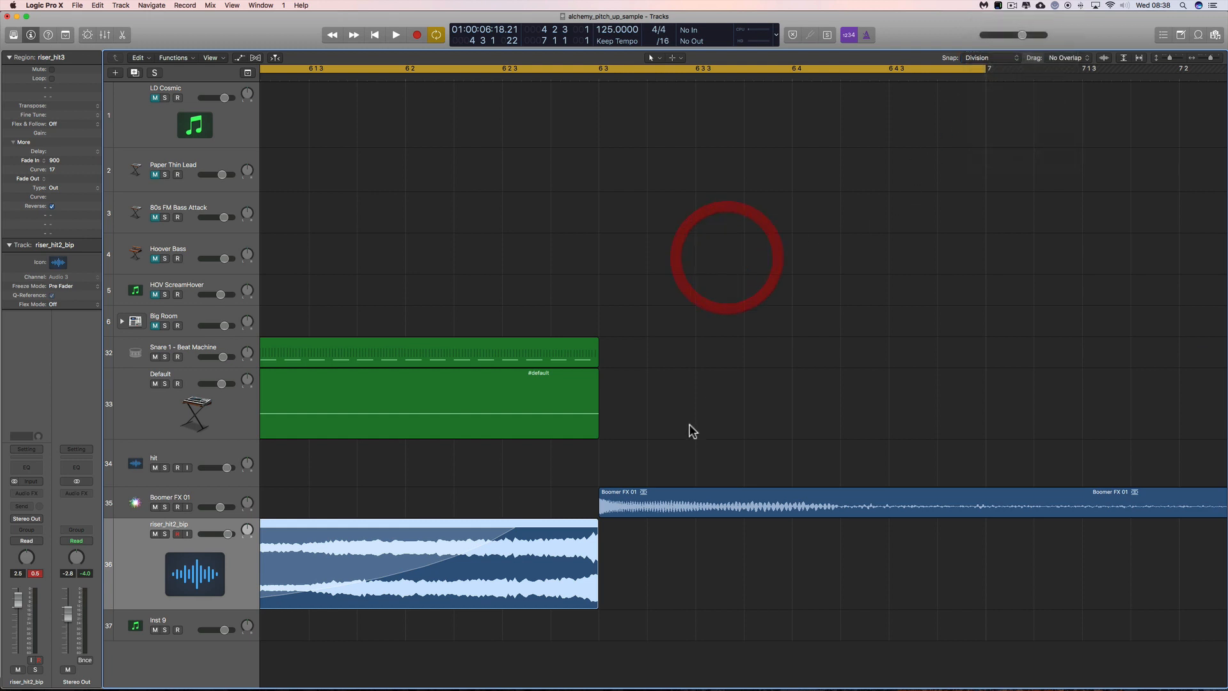
- Move the riser_hit3 region to bar 6 and back by one division so it ends against the Boomer FX 01 region
left_click_drag(595, 523, 640, 526)
scroll(498, 518, "left", 5)
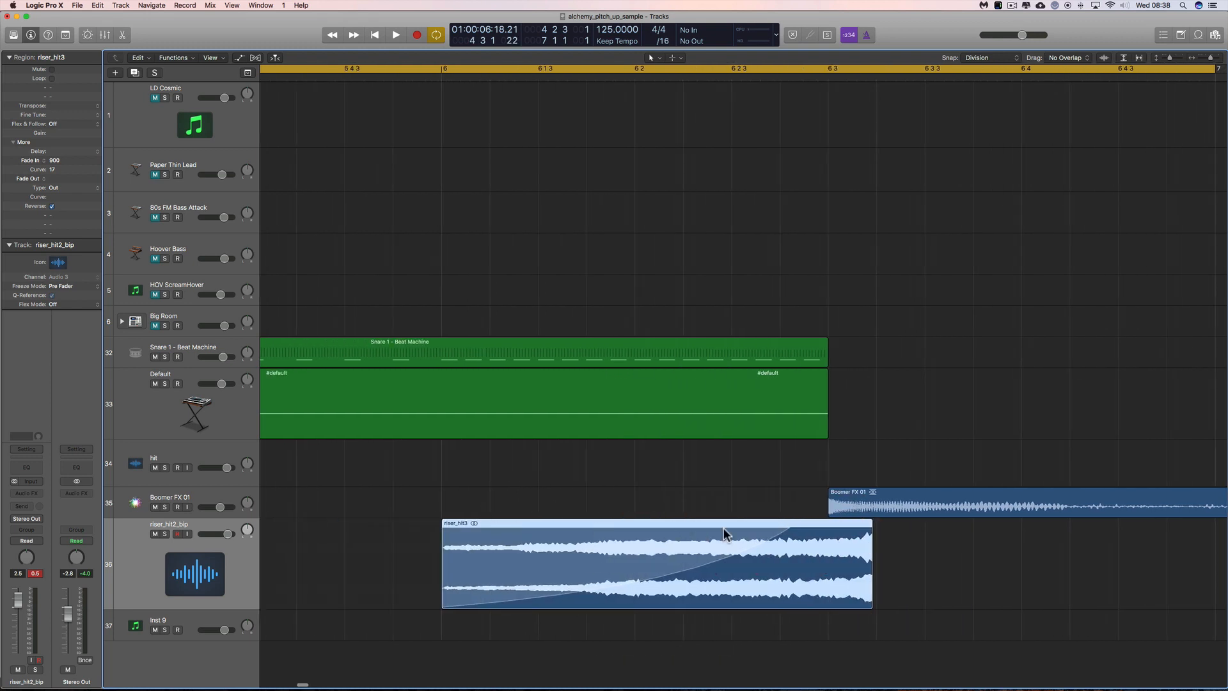
left_click_drag(817, 527, 770, 526)
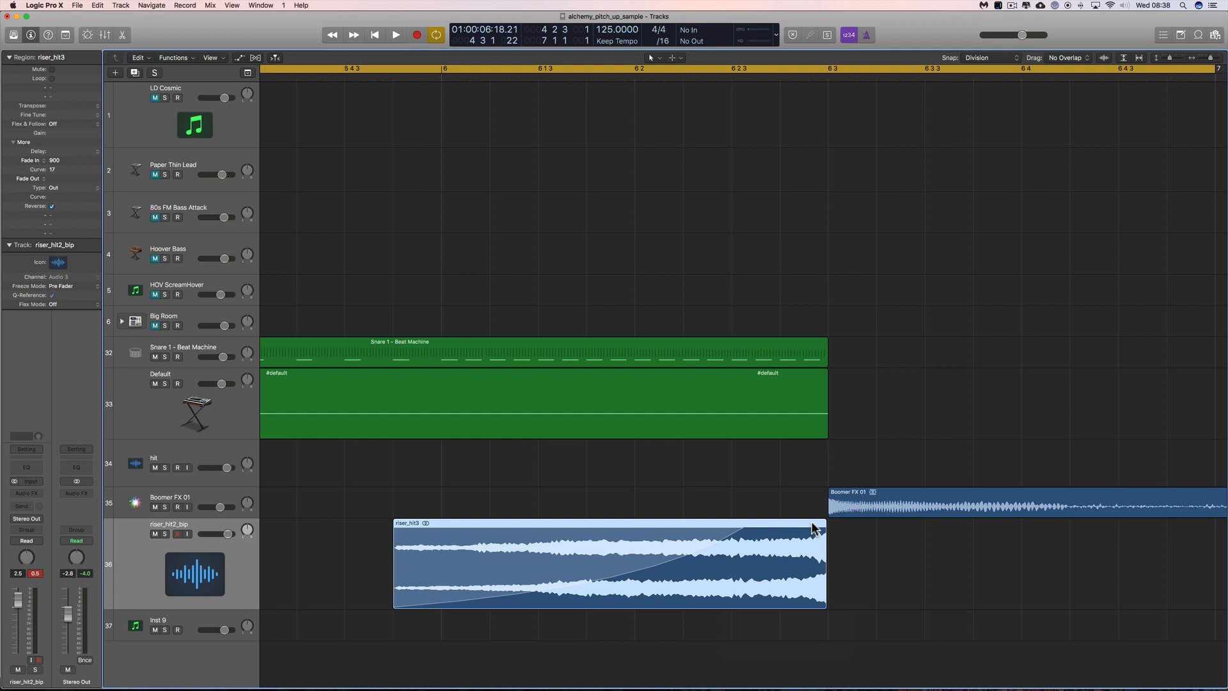
- Play the transition through to the boom to check how the reversed riser_hit3 region lands
key("space")
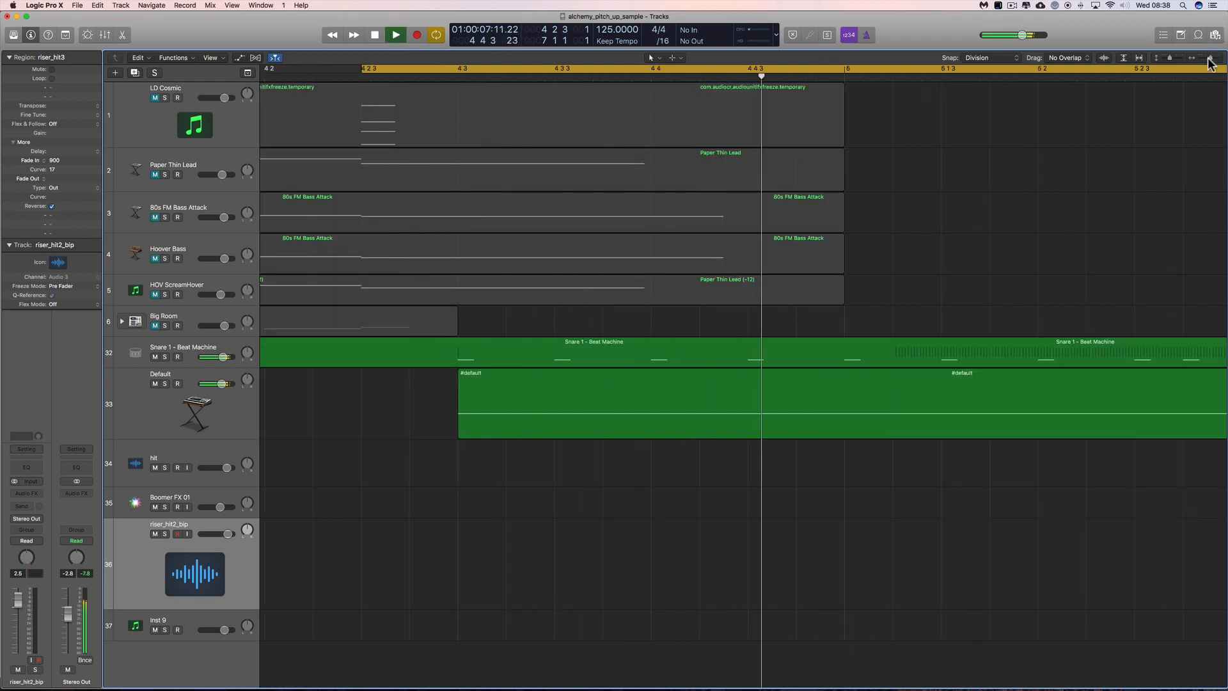
left_click_drag(1210, 58, 1206, 60)
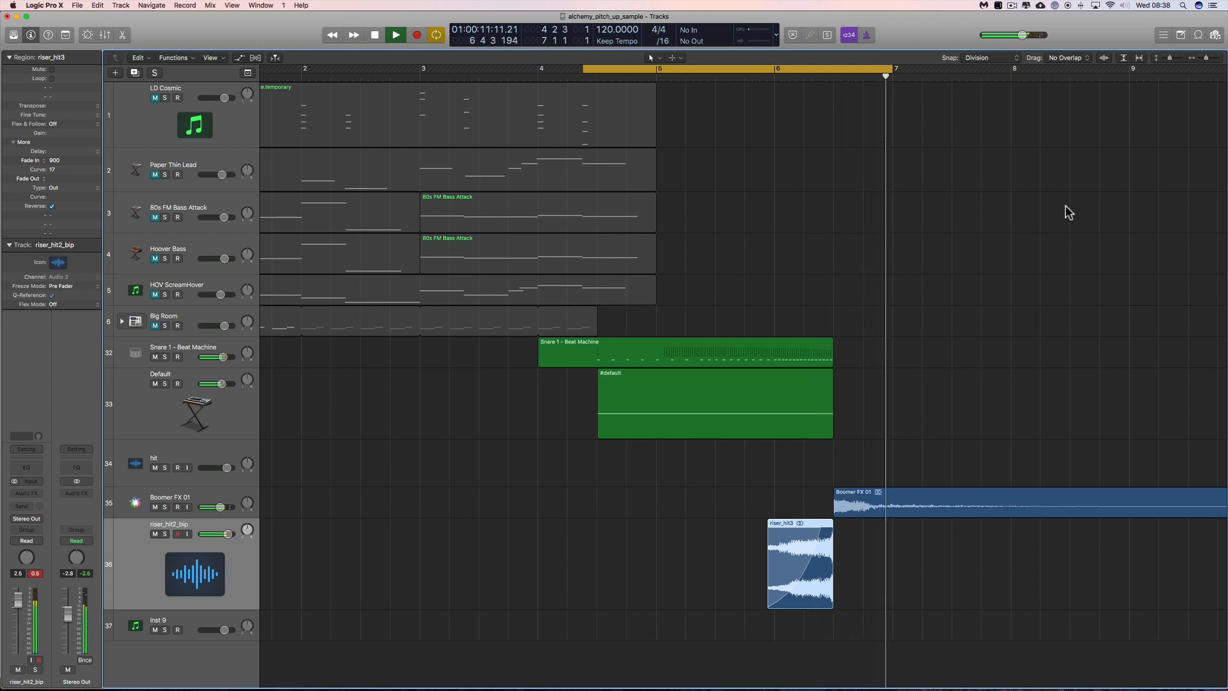
key("space")
- Extend the start of the cycle range back to bar 1 of the arrangement
scroll(720, 139, "left", 2)
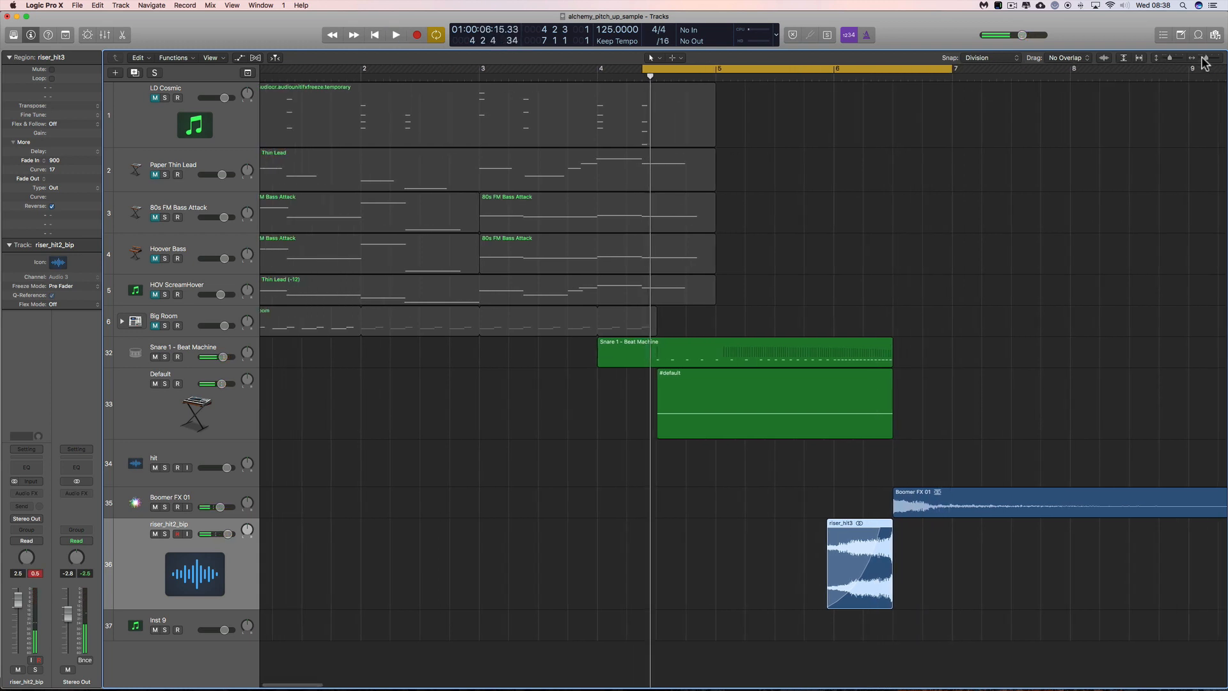
left_click_drag(1204, 58, 1202, 59)
scroll(597, 229, "left", 2)
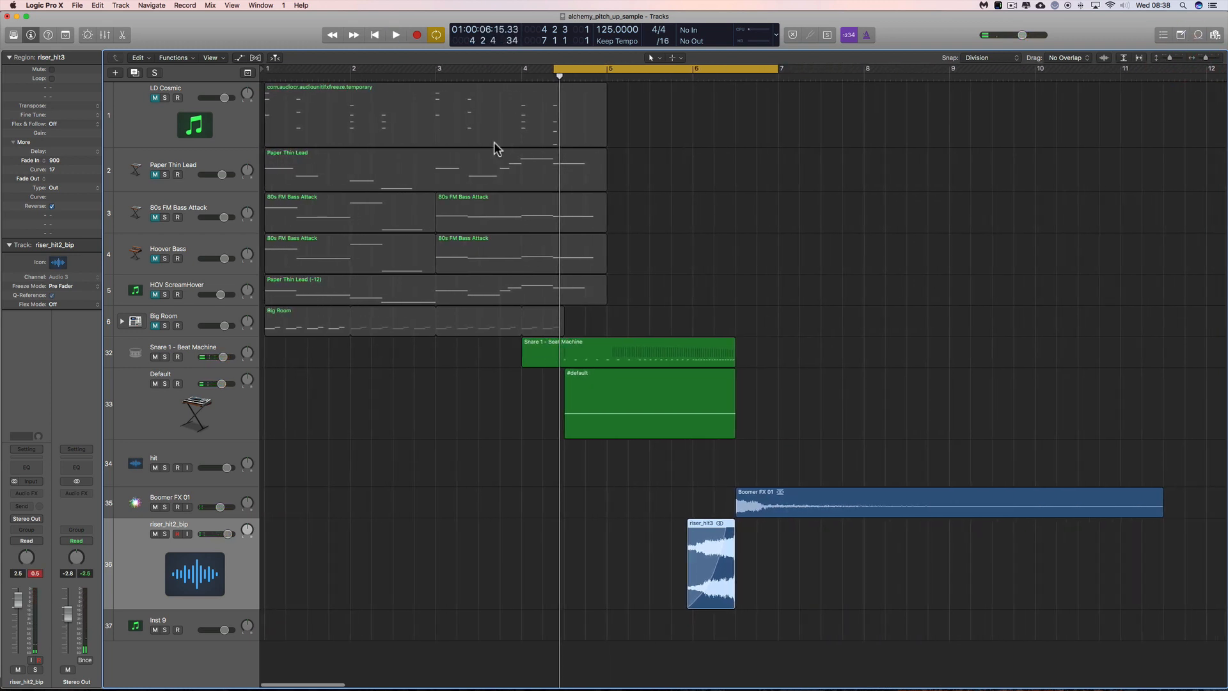
left_click_drag(550, 69, 338, 118)
key("space")
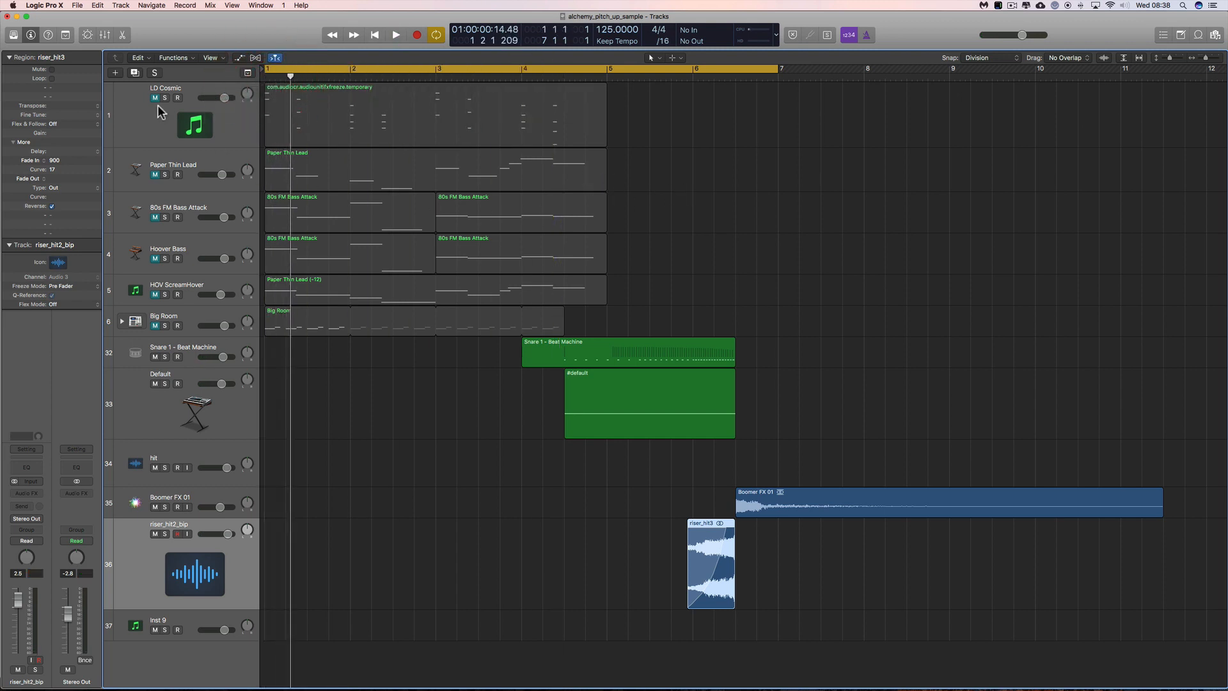
- Unmute the six tracks from LD Cosmic to Big Room and play the full arrangement from bar 1 into the transition
left_click_drag(155, 98, 155, 326)
key("space")
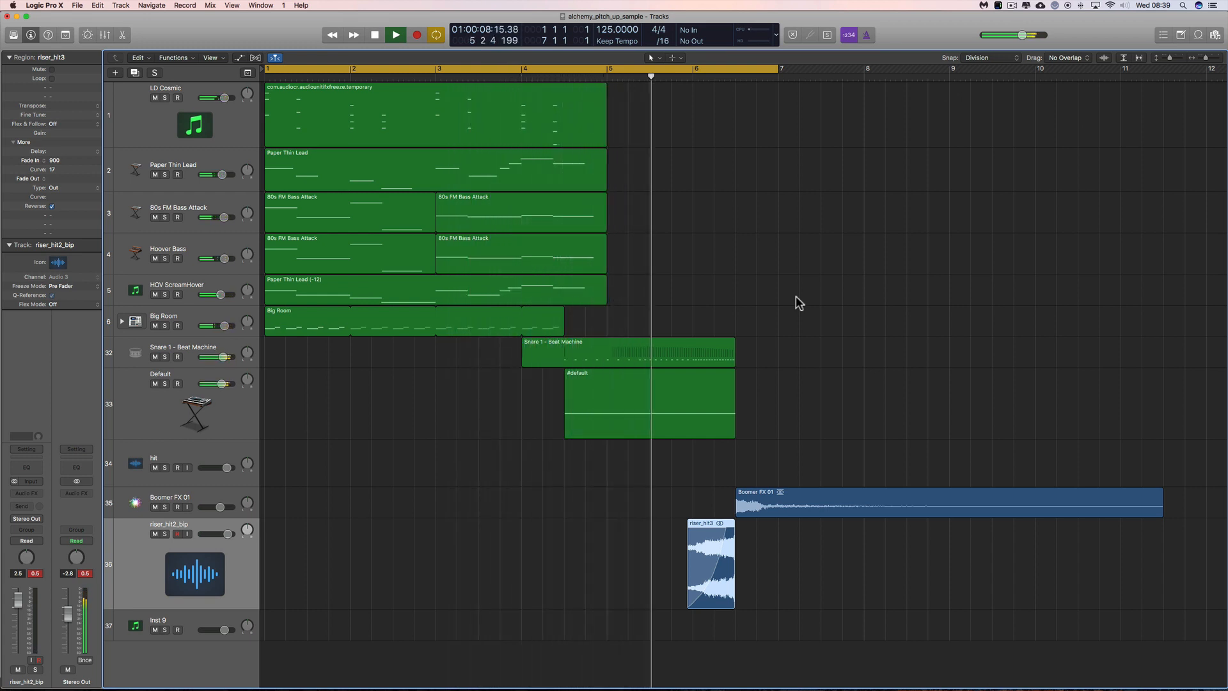
key("space")
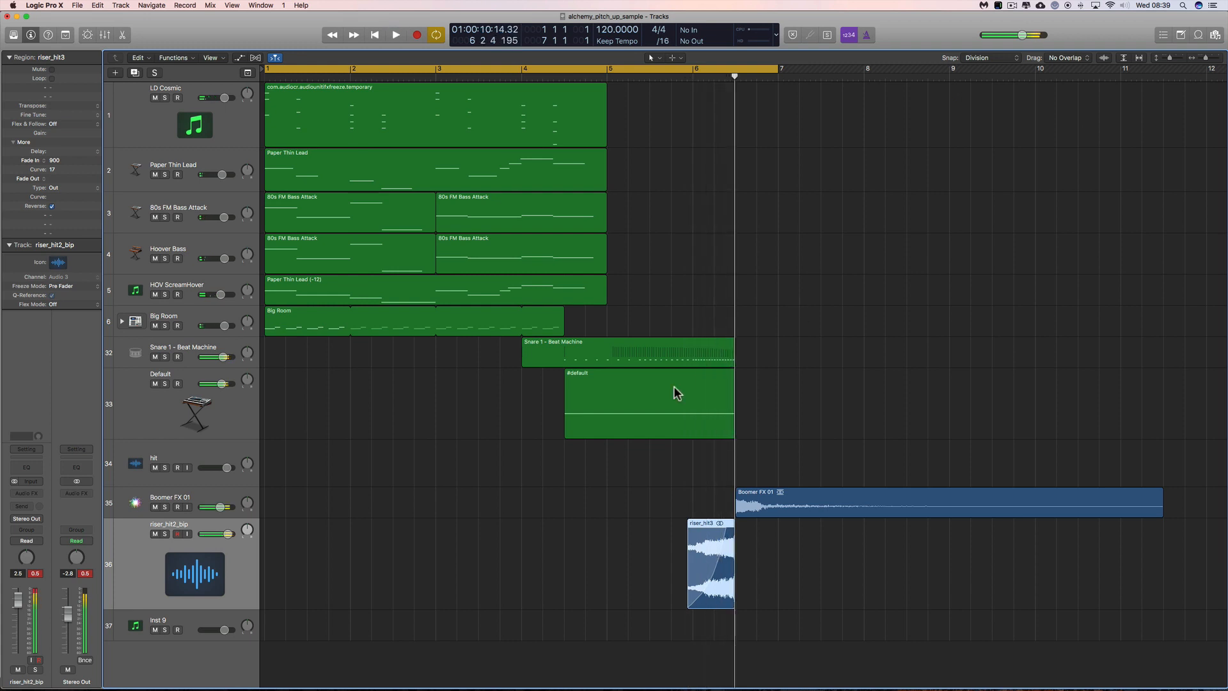
- Open Alchemy on the Default track and turn the AHDSR2 depth for source A's coarse tune to a negative amount
left_click(227, 406)
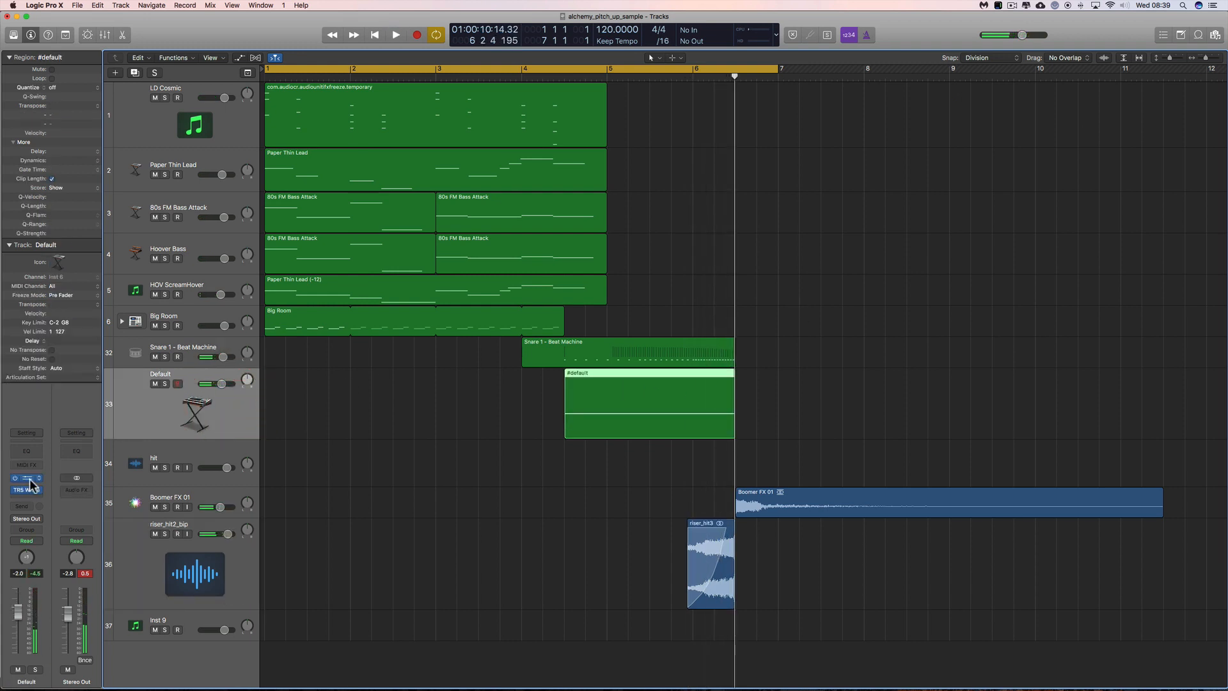
left_click(27, 481)
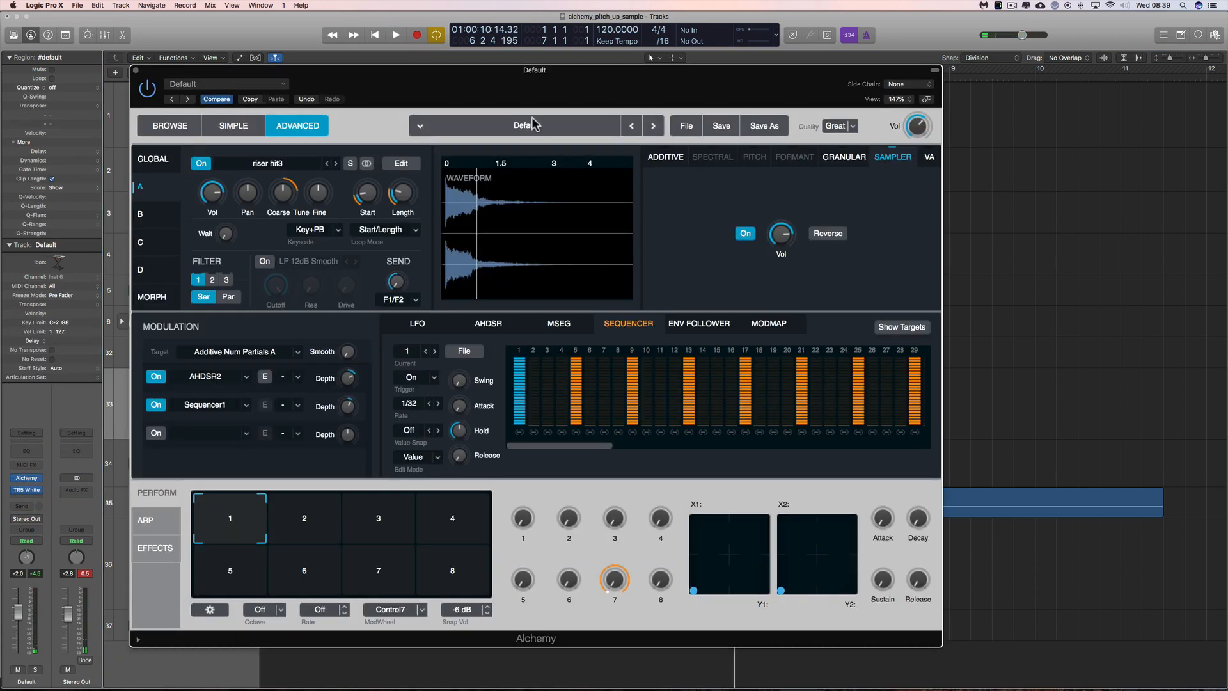
left_click_drag(541, 64, 560, 53)
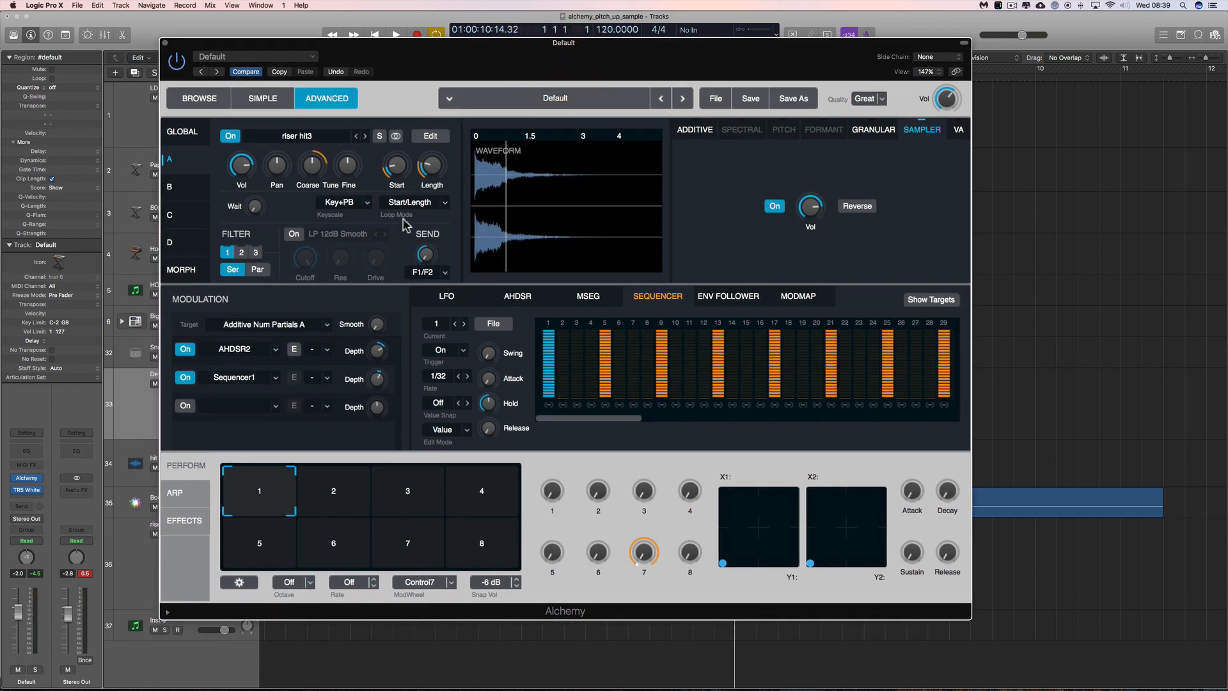
left_click(312, 169)
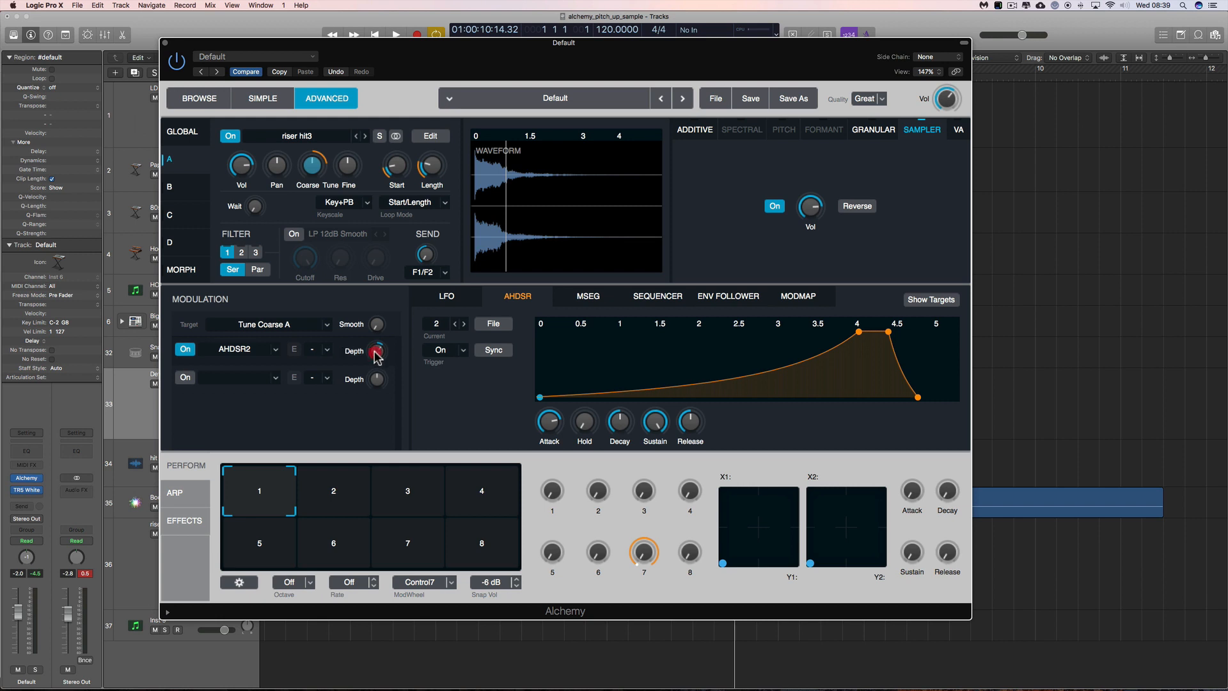
- Play the arrangement through the transition to audition the inverted pitch modulation, and close the Alchemy window
key("space")
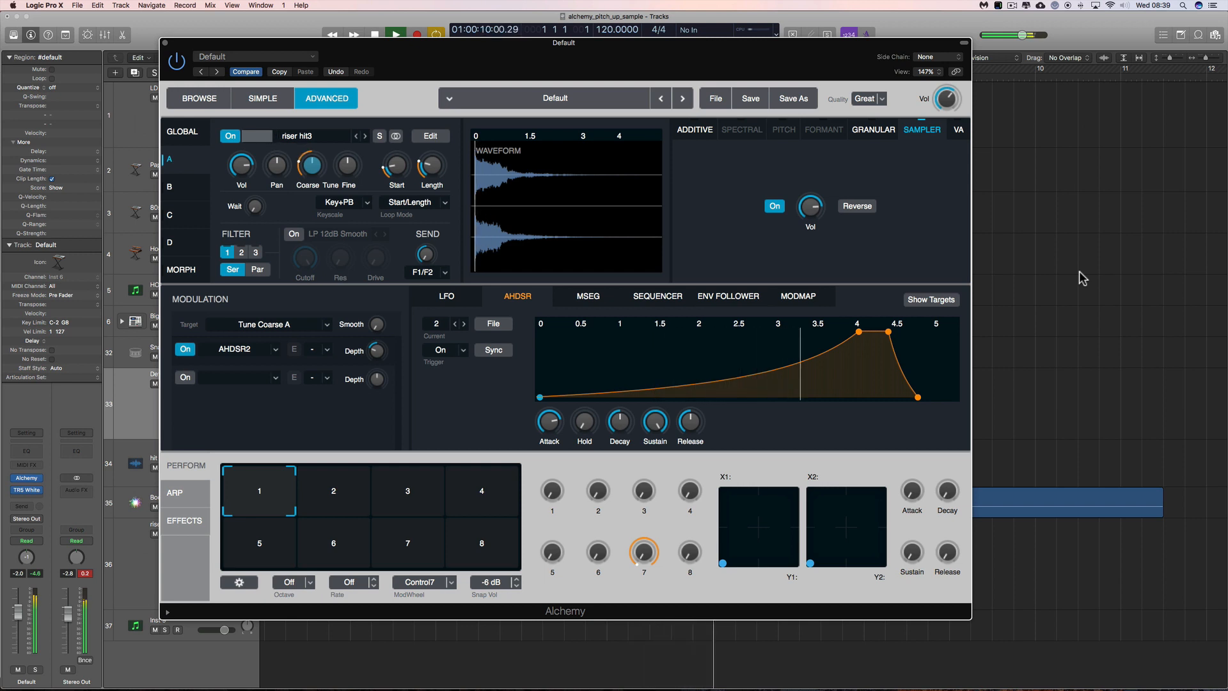
key("space")
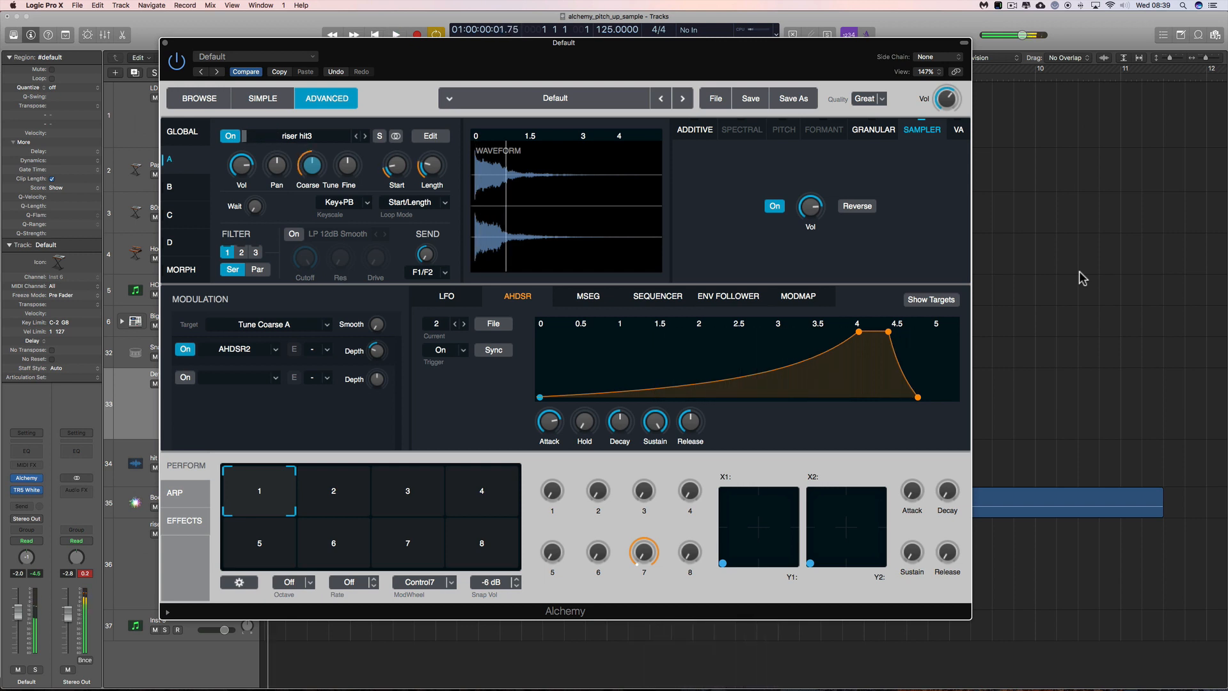
key("space")
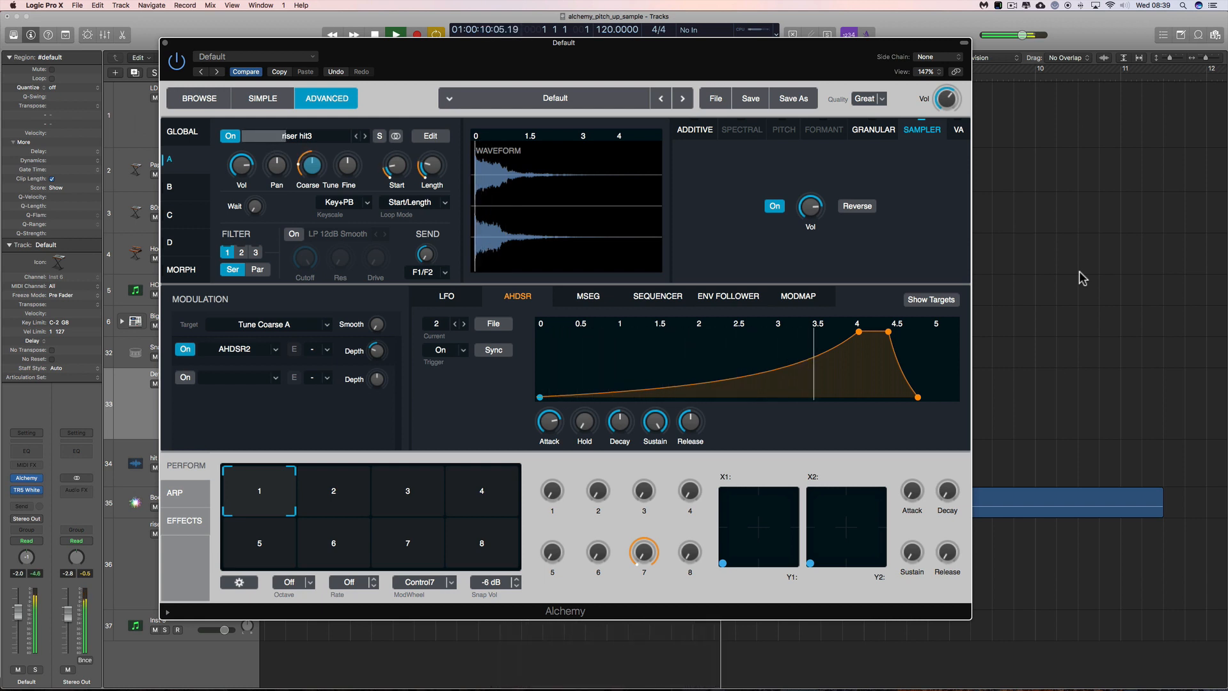
key("space")
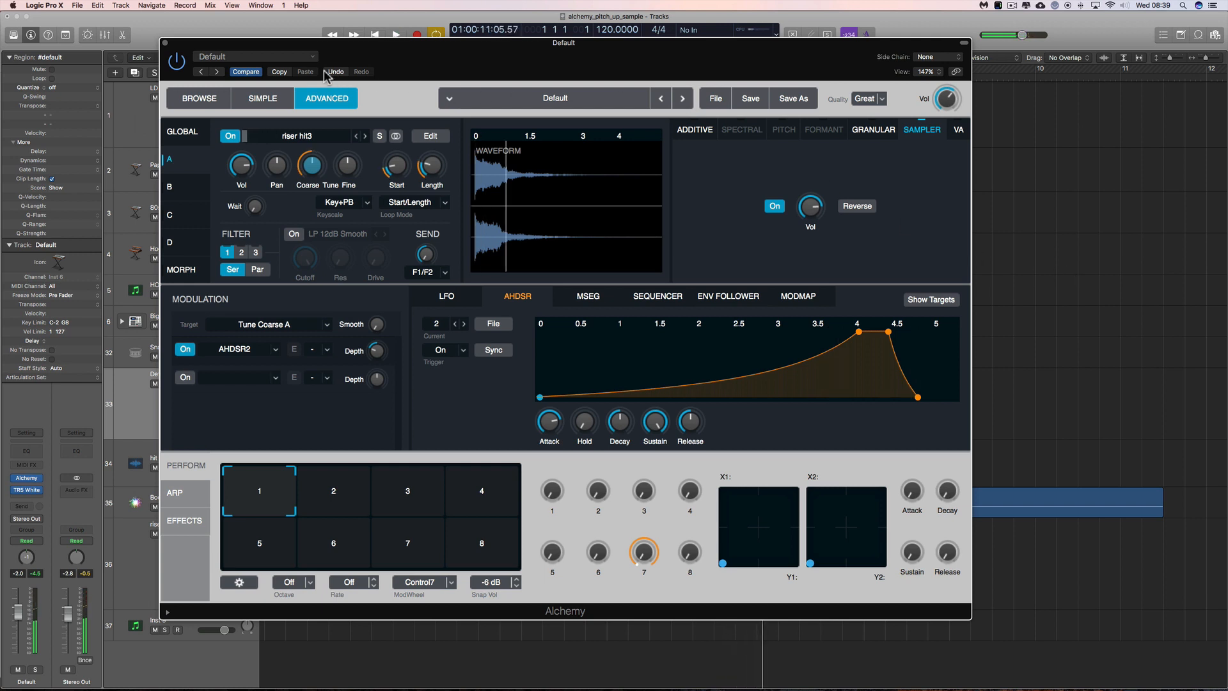
left_click(167, 43)
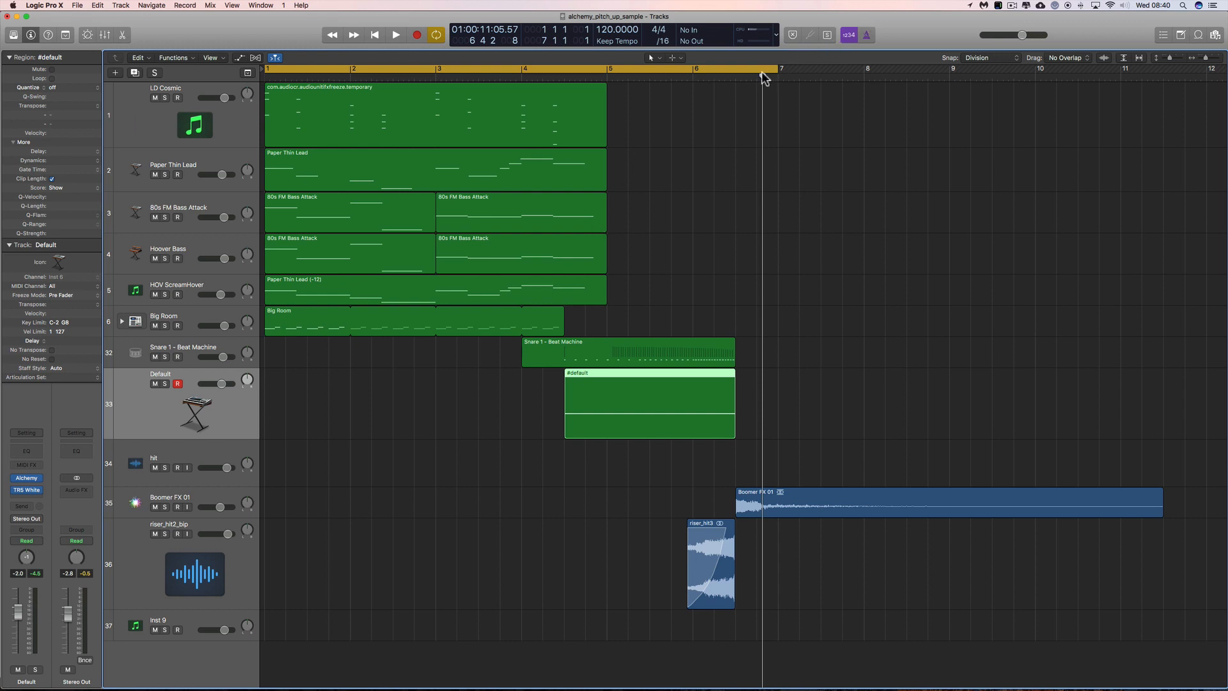
- Extend the end of the cycle range to bar 11 and play the arrangement from bar 1 past the boom
left_click_drag(778, 70, 1120, 78)
key("space")
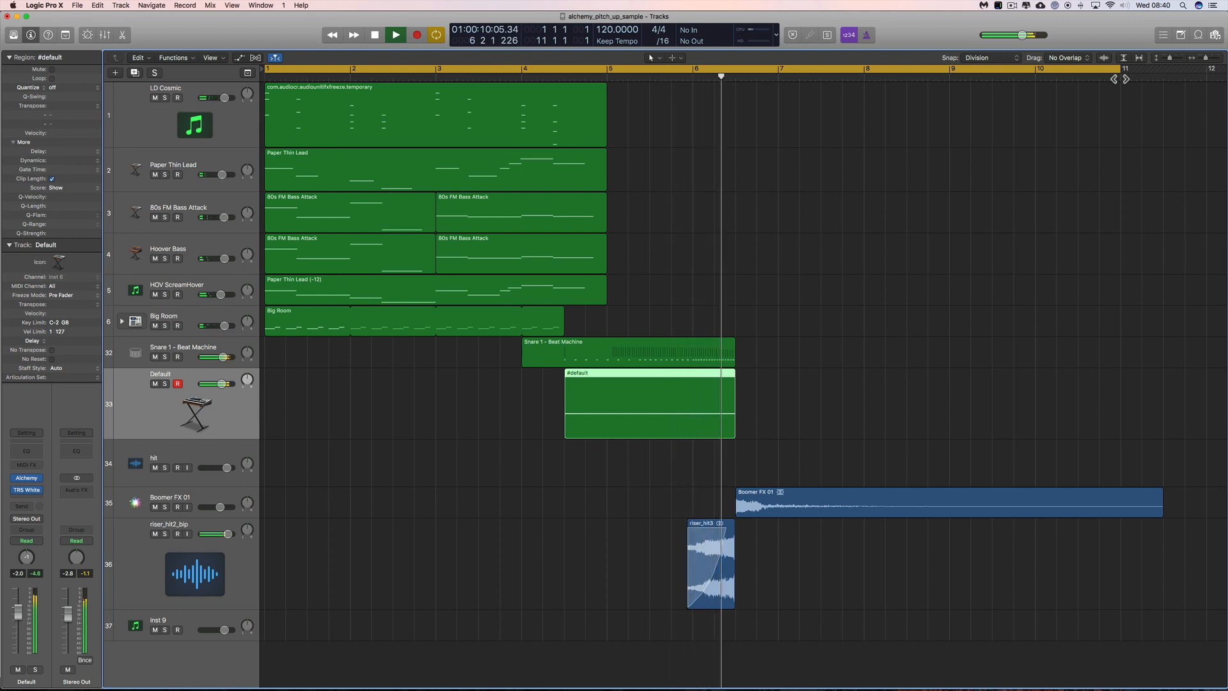
key("space")
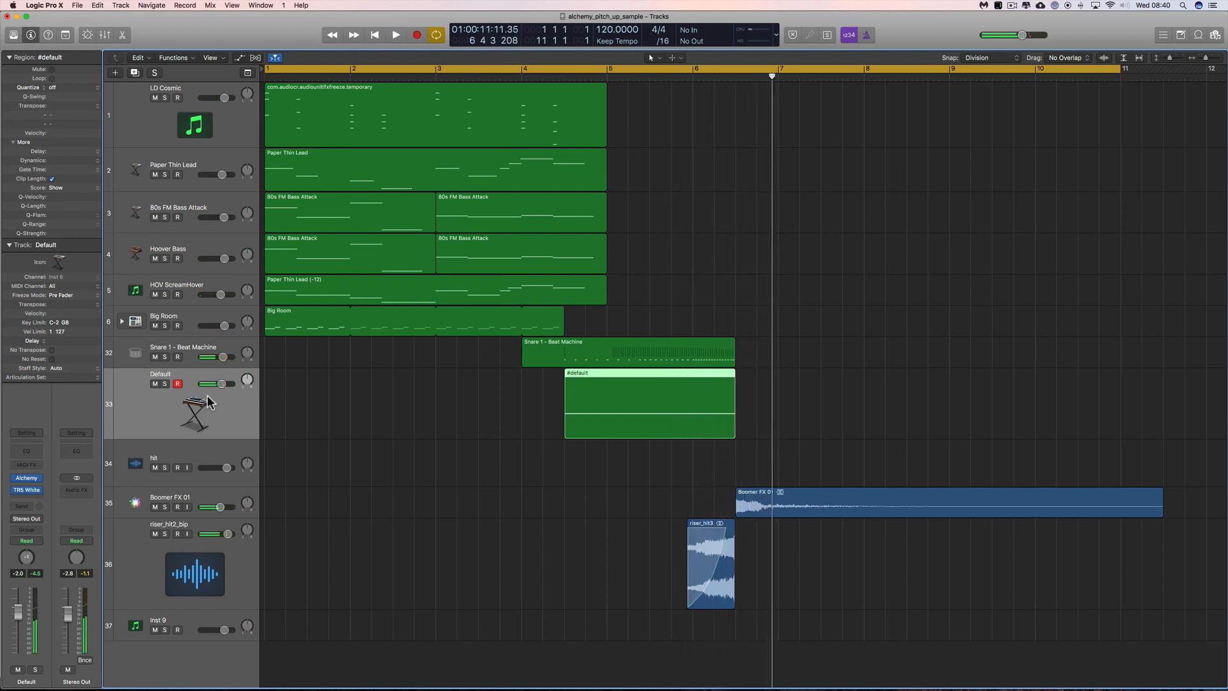